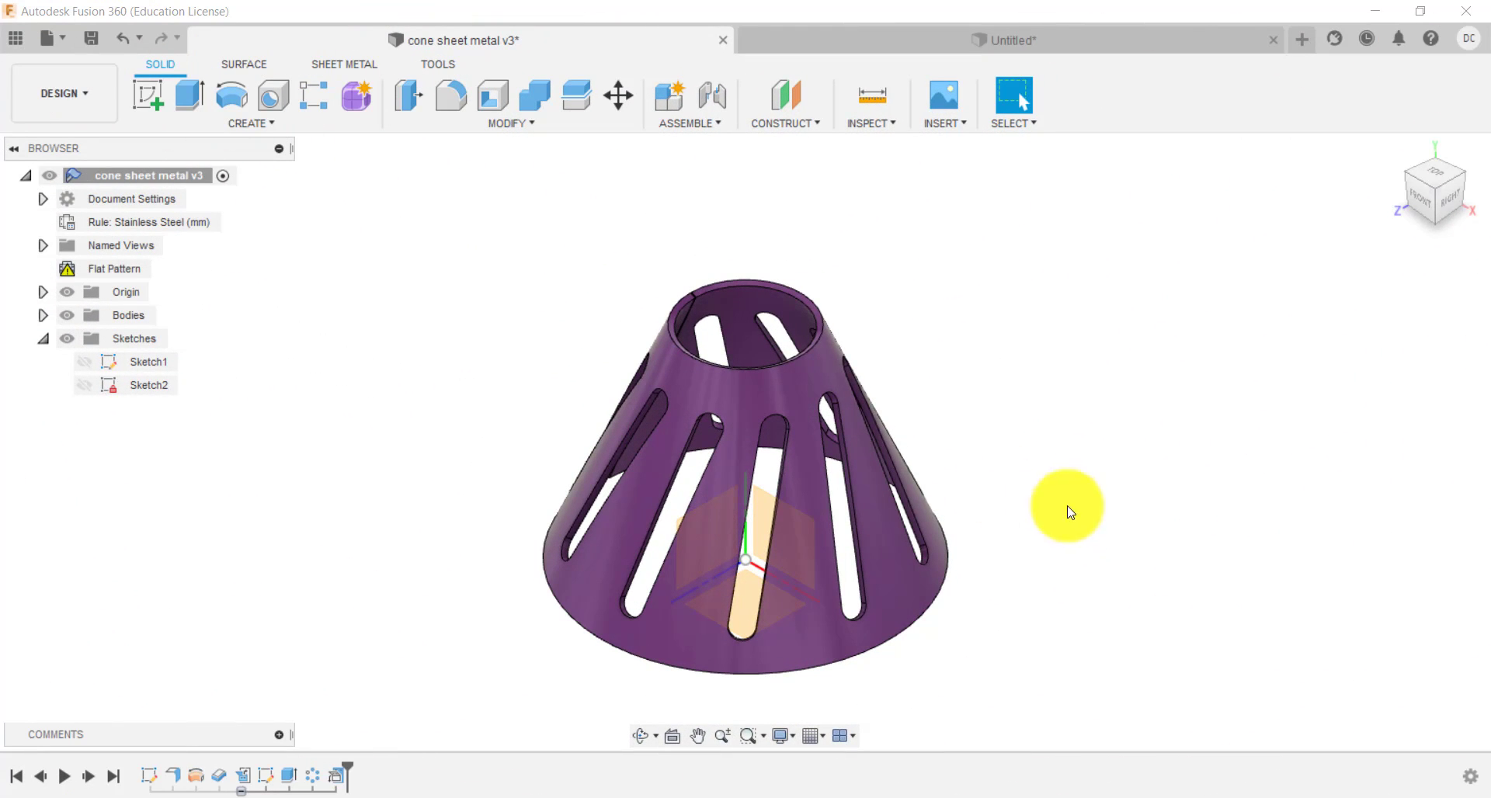
Activate the flat pattern to review the unfolded slotted cone, then finish it to return to 3D.
click(162, 269)
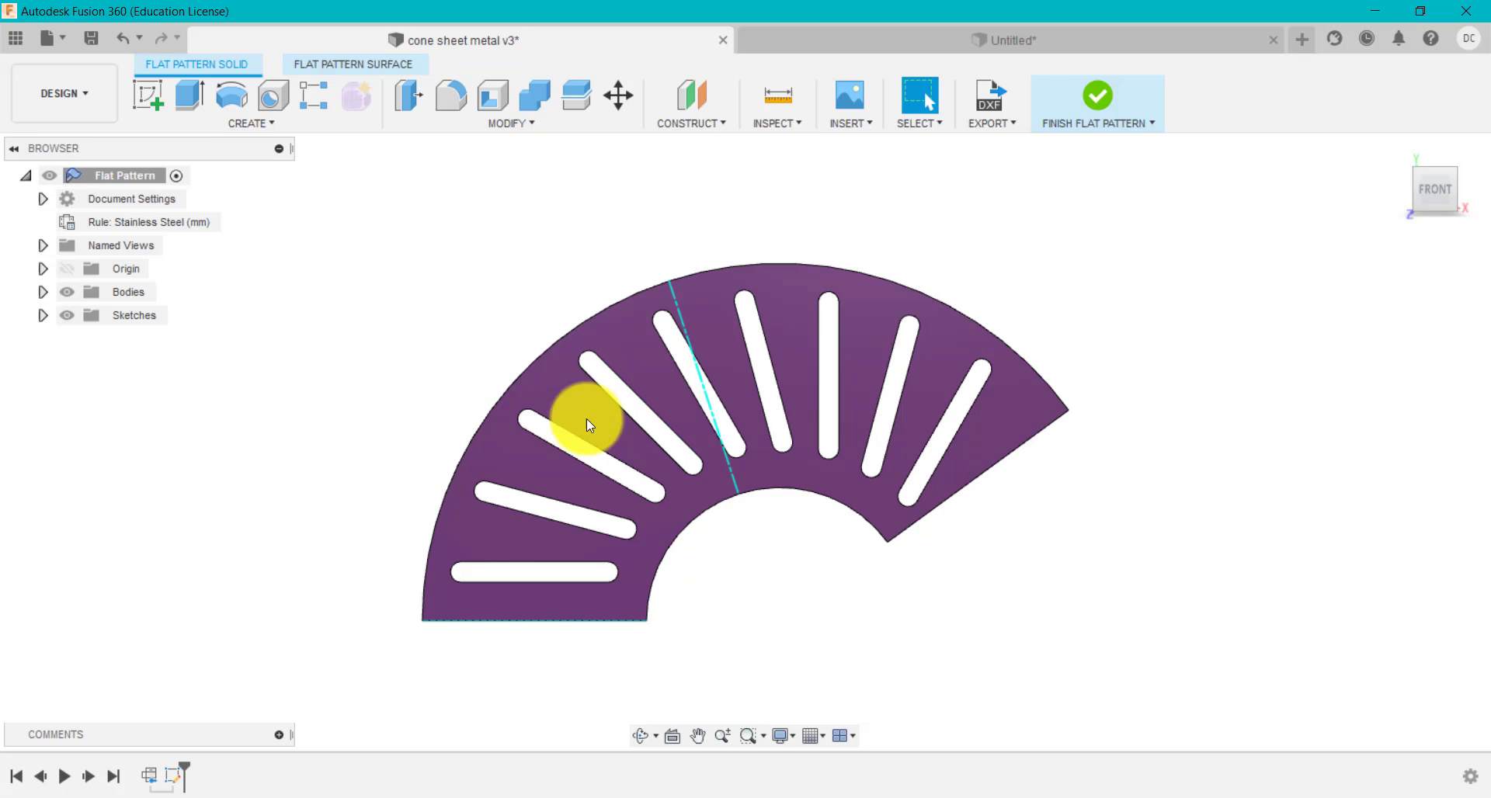
click(1099, 93)
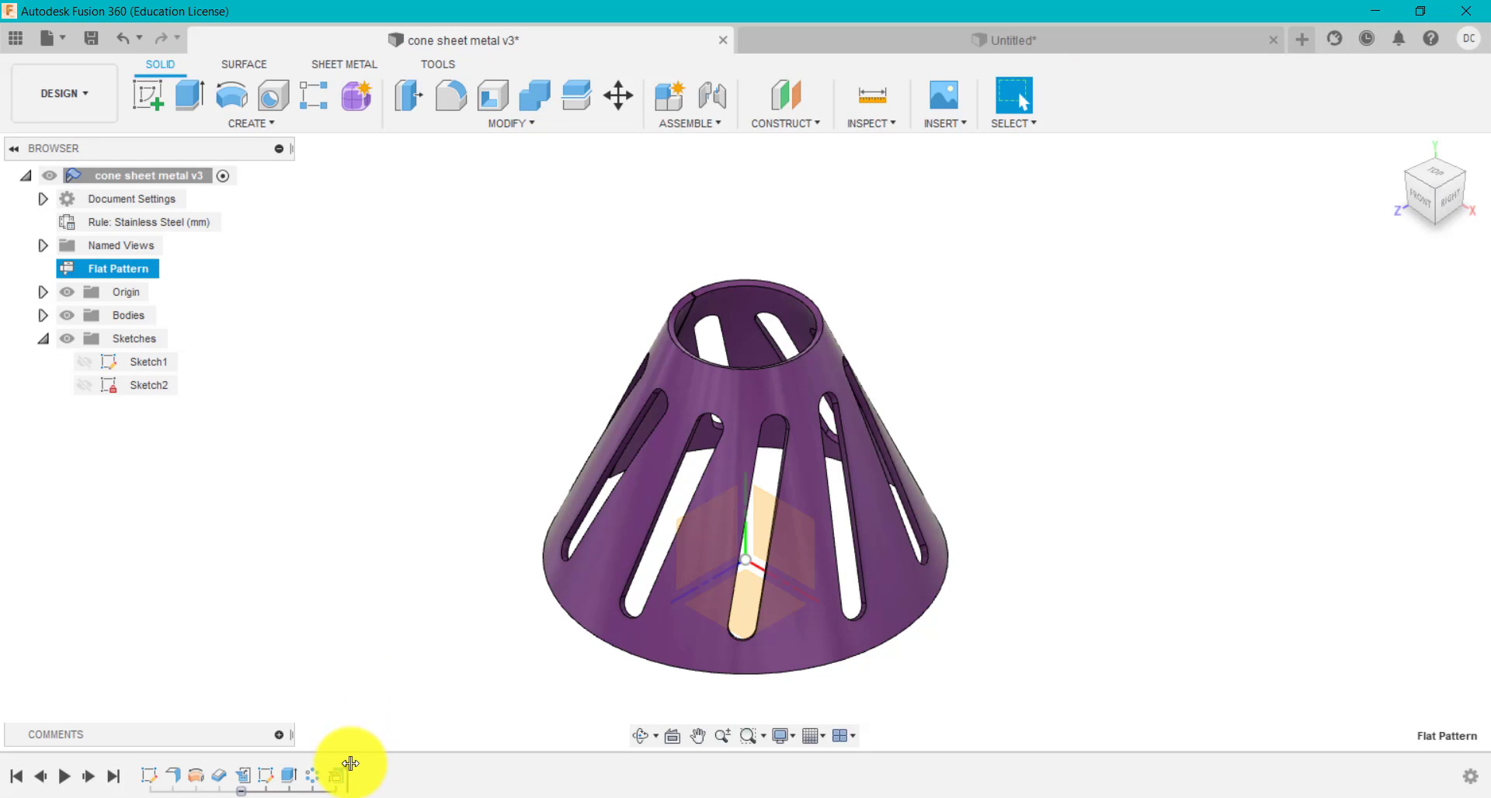
Roll the timeline back to Sketch1 and edit it to see the 20, 80 and 55 dimensions.
drag(350, 764, 156, 765)
right_click(153, 784)
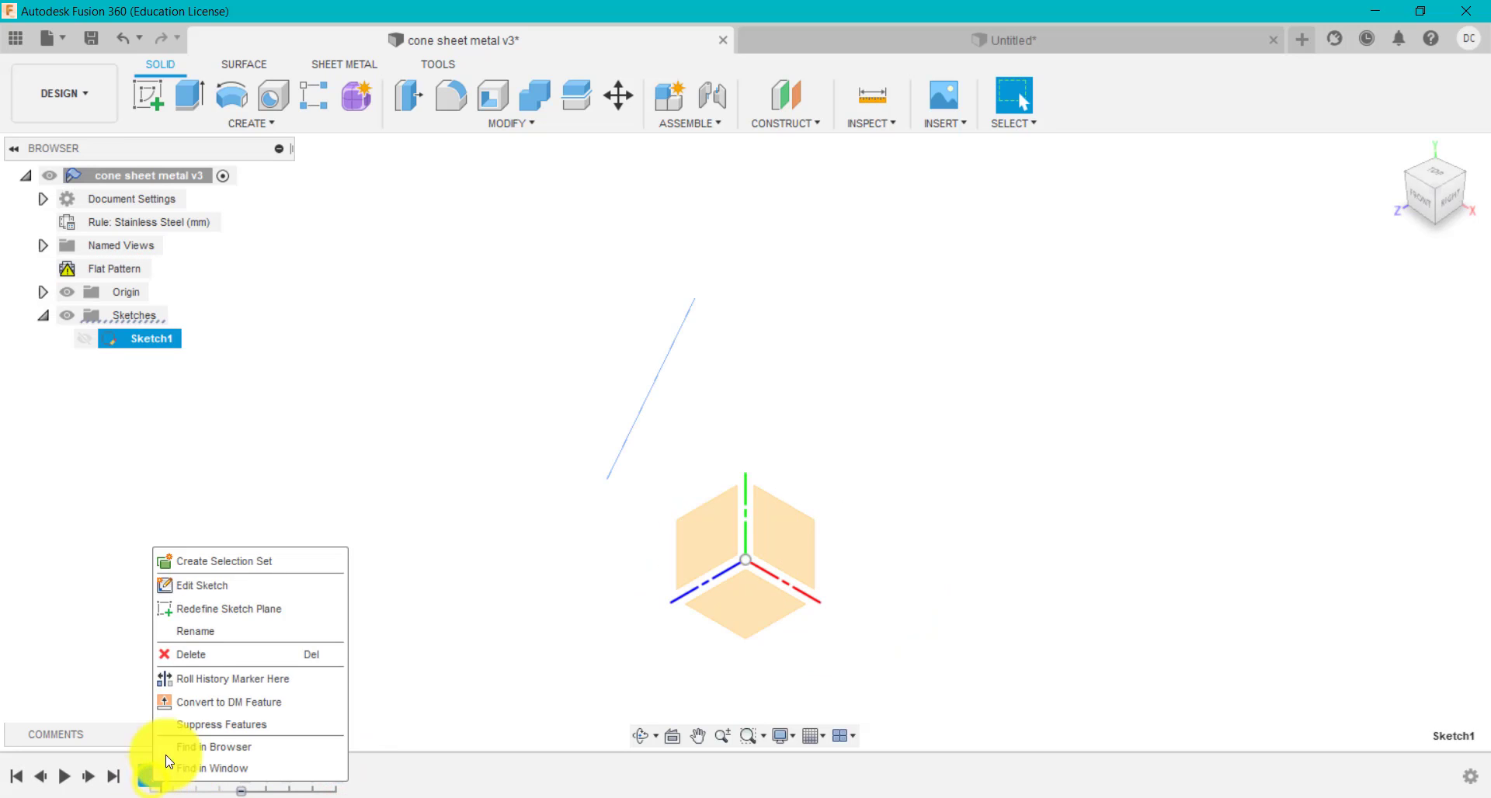
click(206, 585)
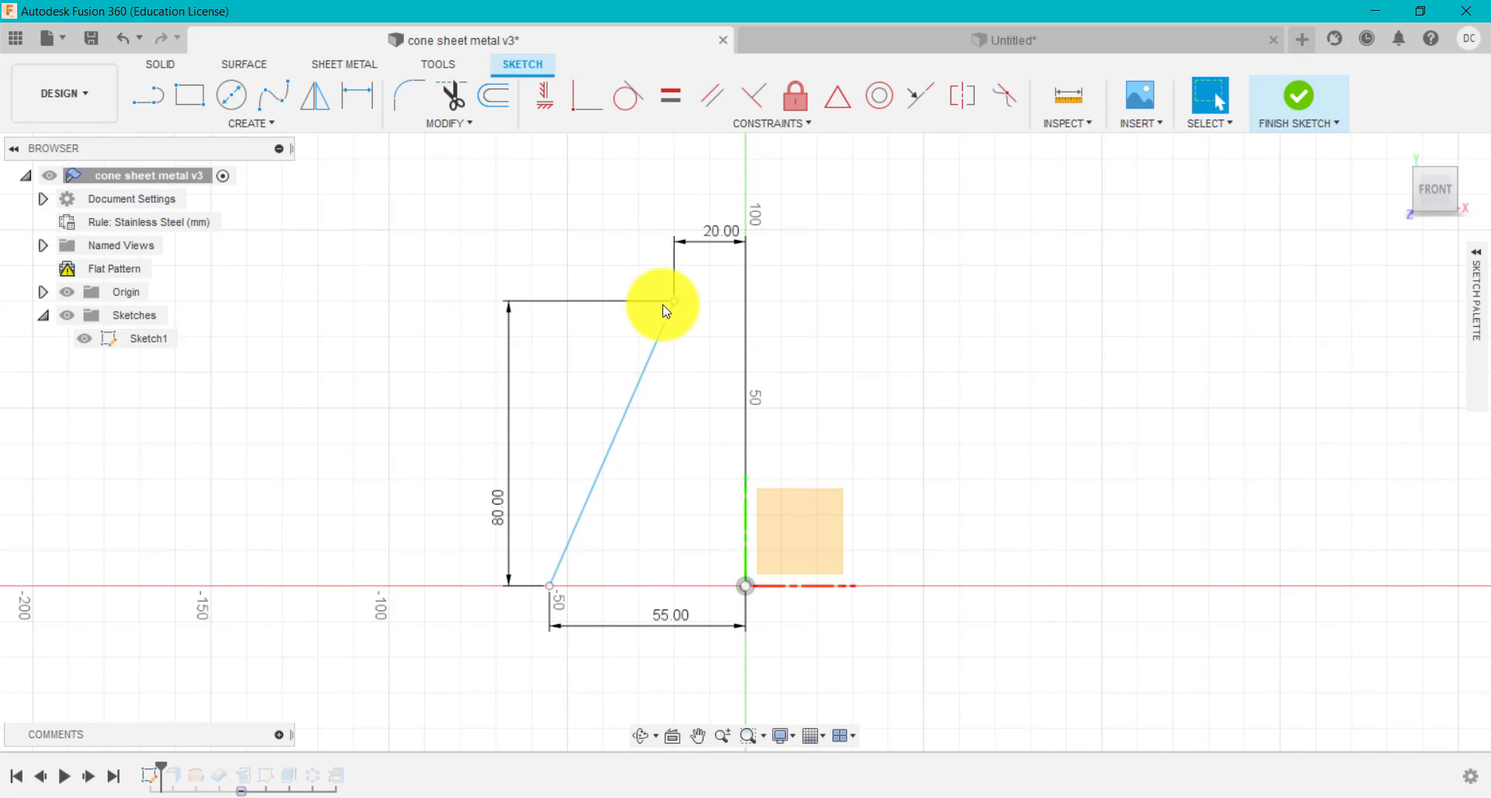
In the Untitled design, start a new sketch on the XY plane.
click(852, 39)
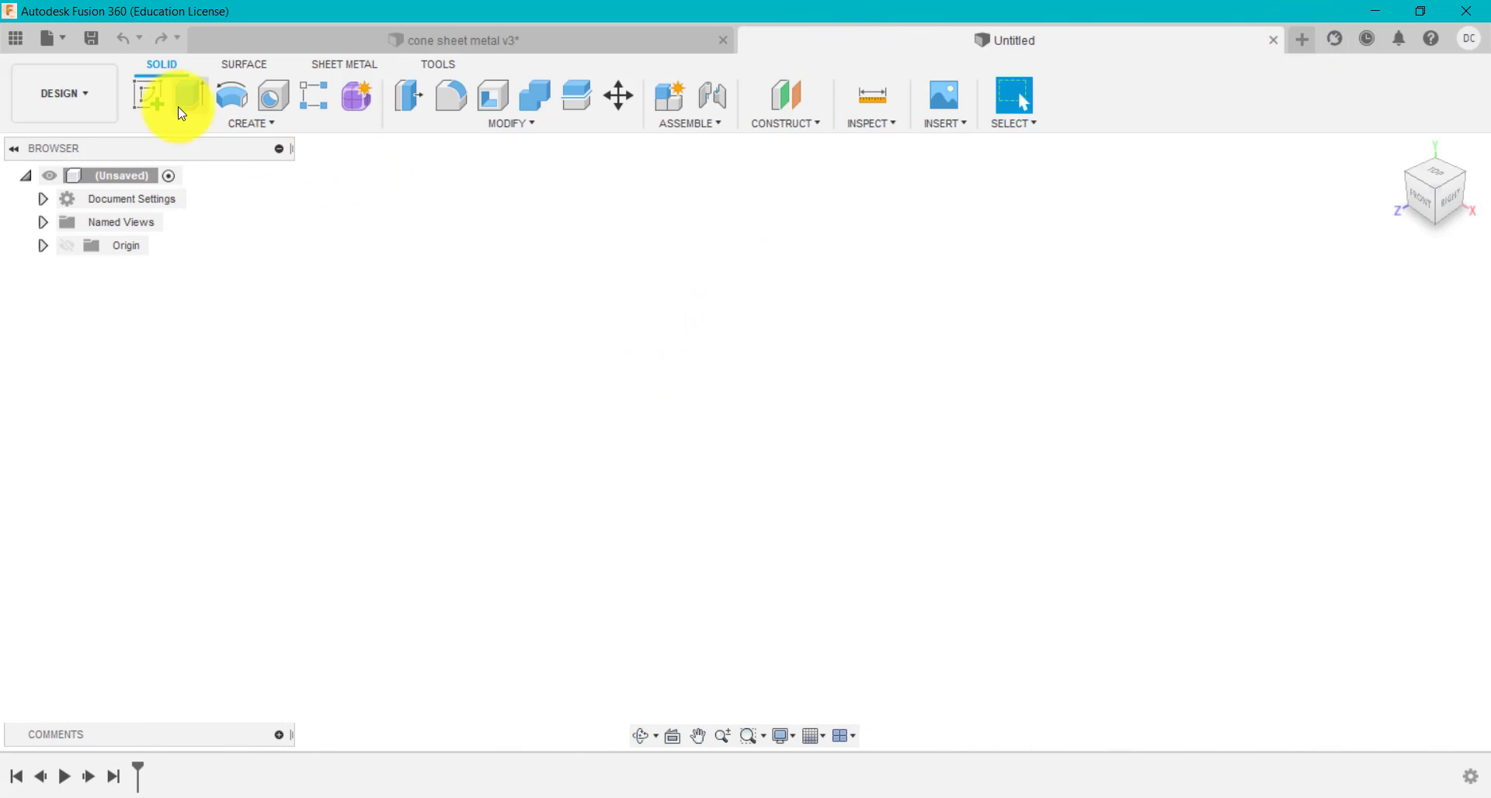
click(165, 106)
click(768, 419)
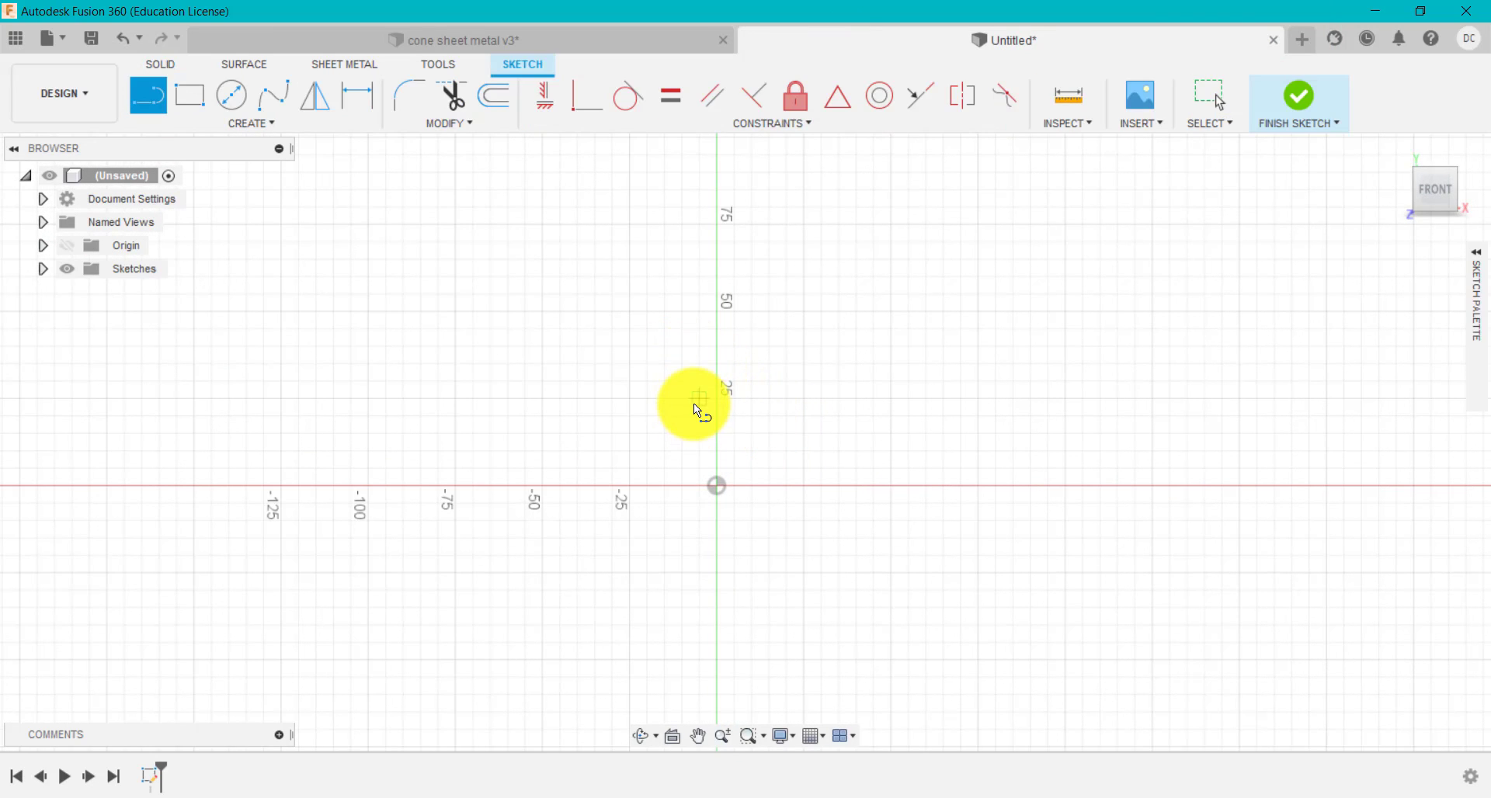
Draw a slanted line down to the axis plus a horizontal base to the origin, made construction.
key(l)
click(672, 227)
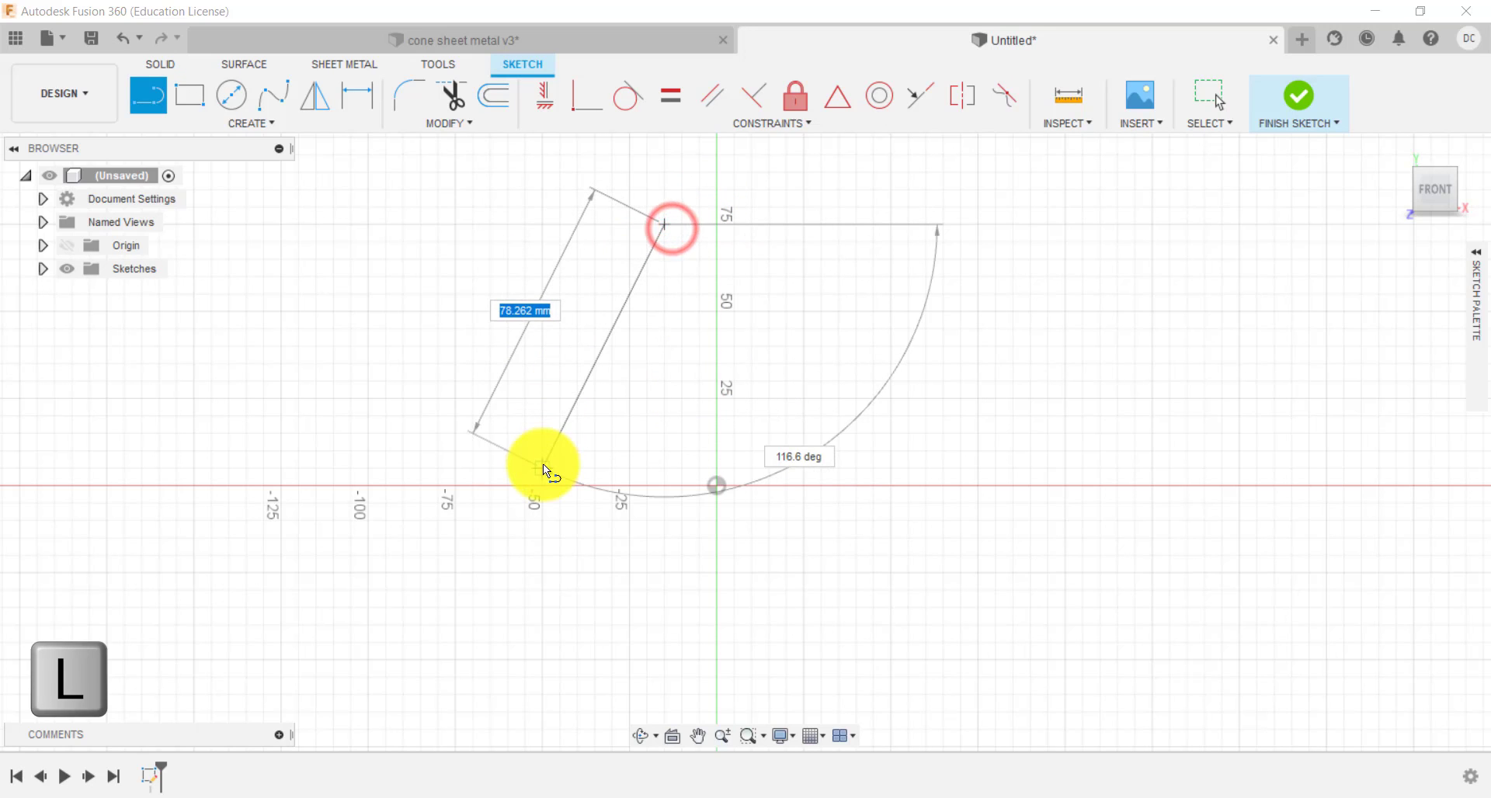
click(542, 484)
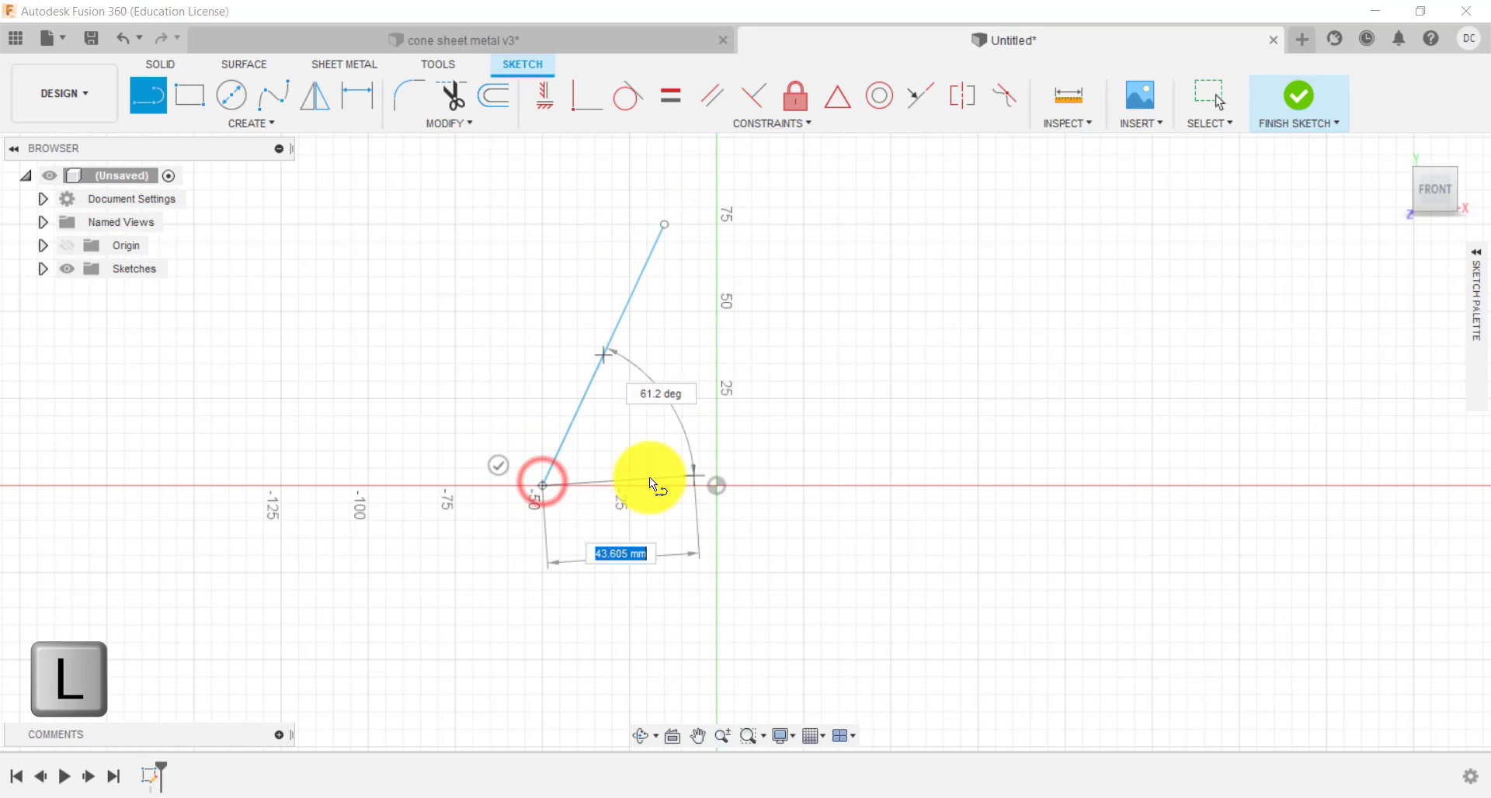
click(715, 486)
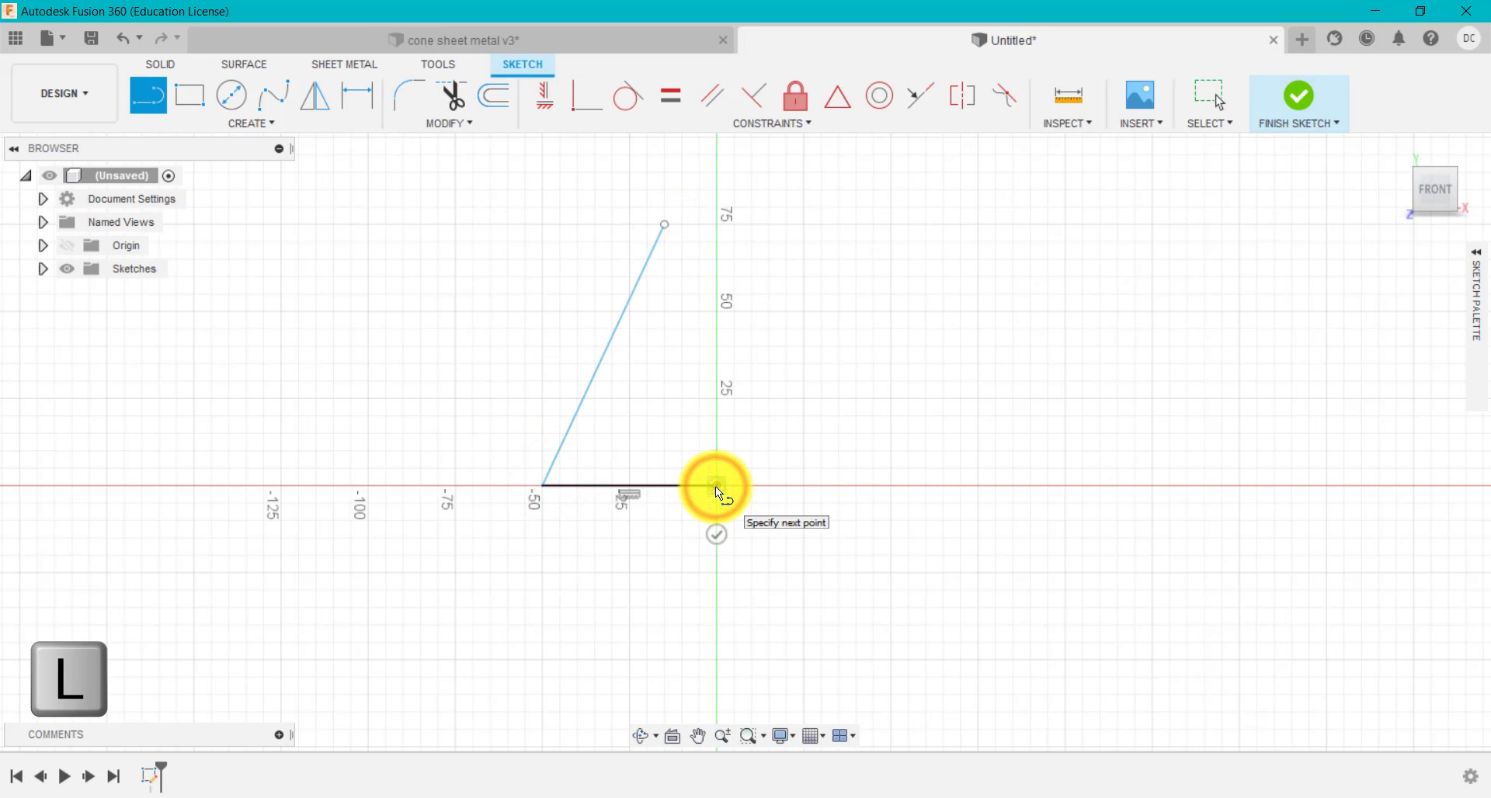
key(Escape)
click(686, 487)
right_click(688, 496)
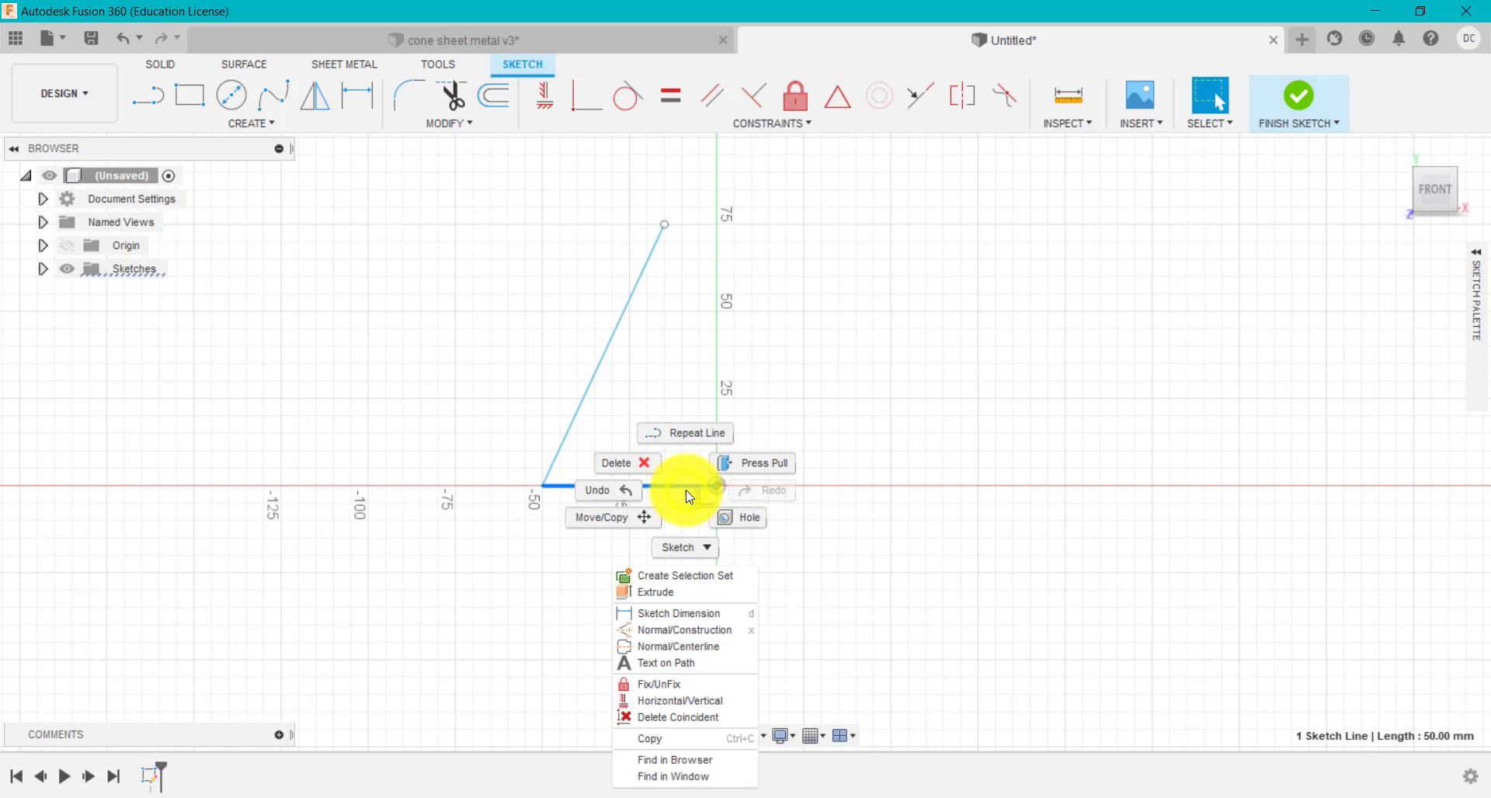
click(700, 619)
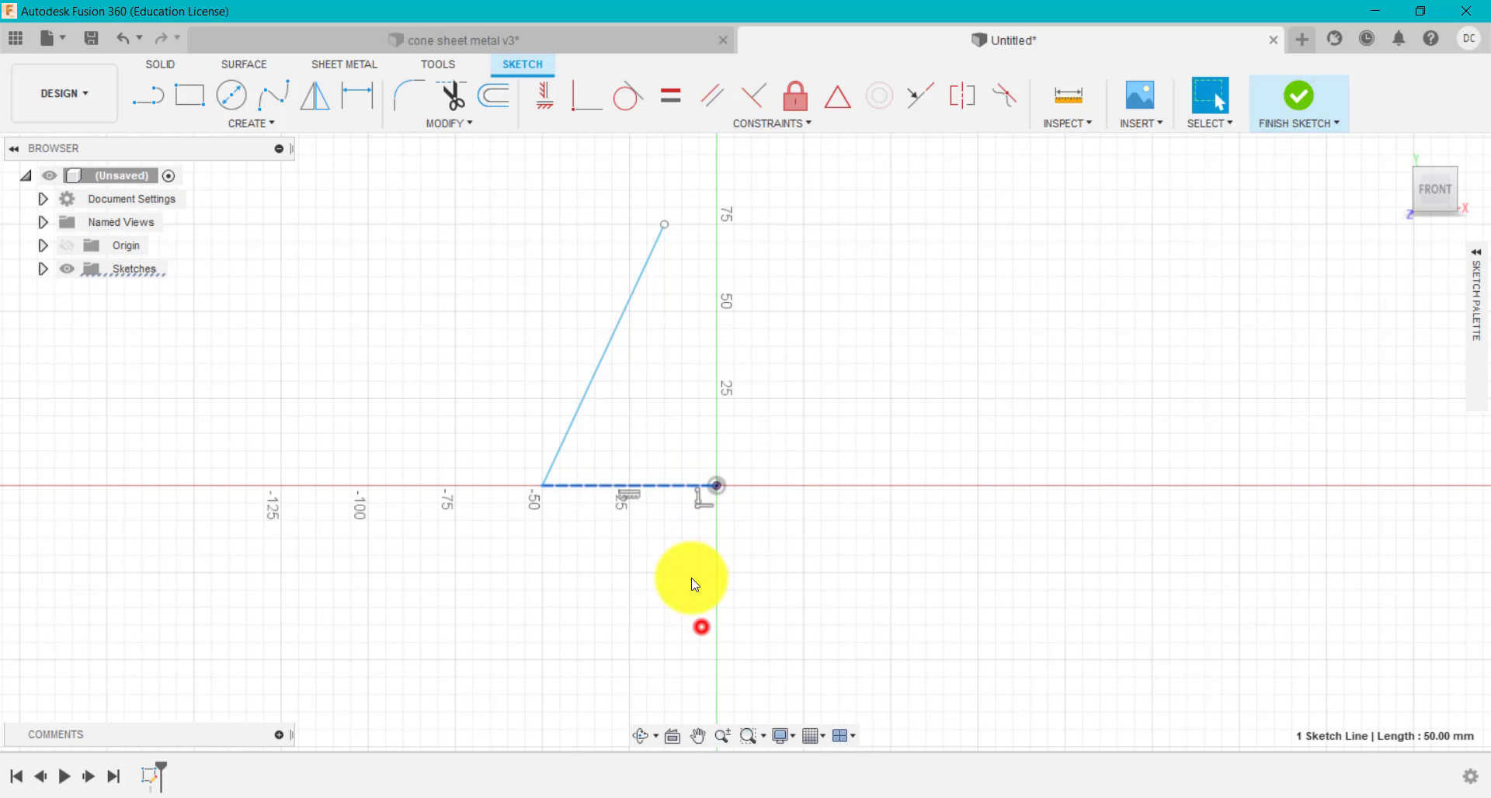
click(543, 490)
mouse_move(514, 498)
mouse_down()
mouse_move(609, 493)
mouse_move(542, 499)
mouse_up()
click(585, 601)
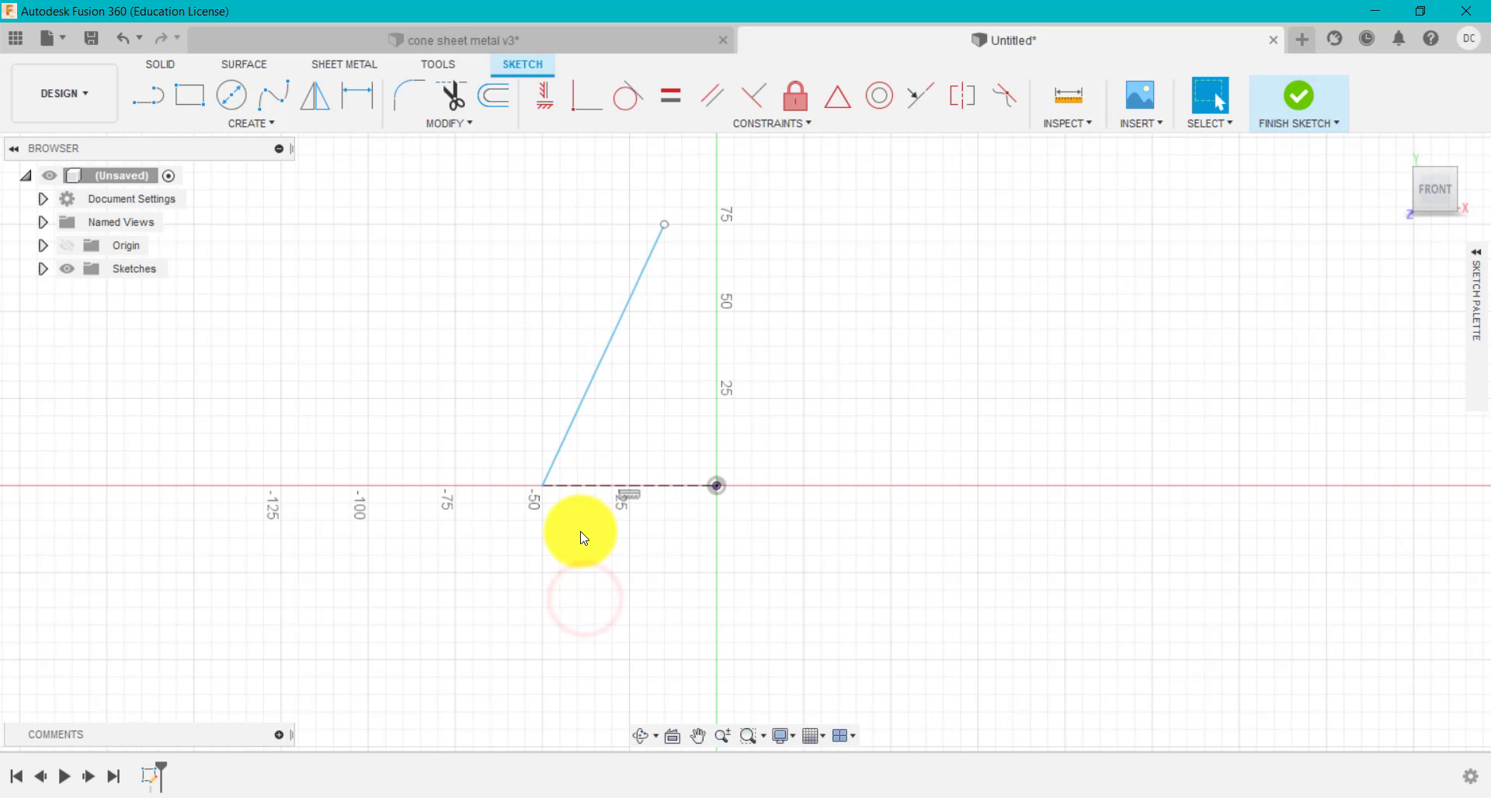
Dimension the dashed base at 55 mm and the top endpoint's horizontal offset at 20 mm.
key(d)
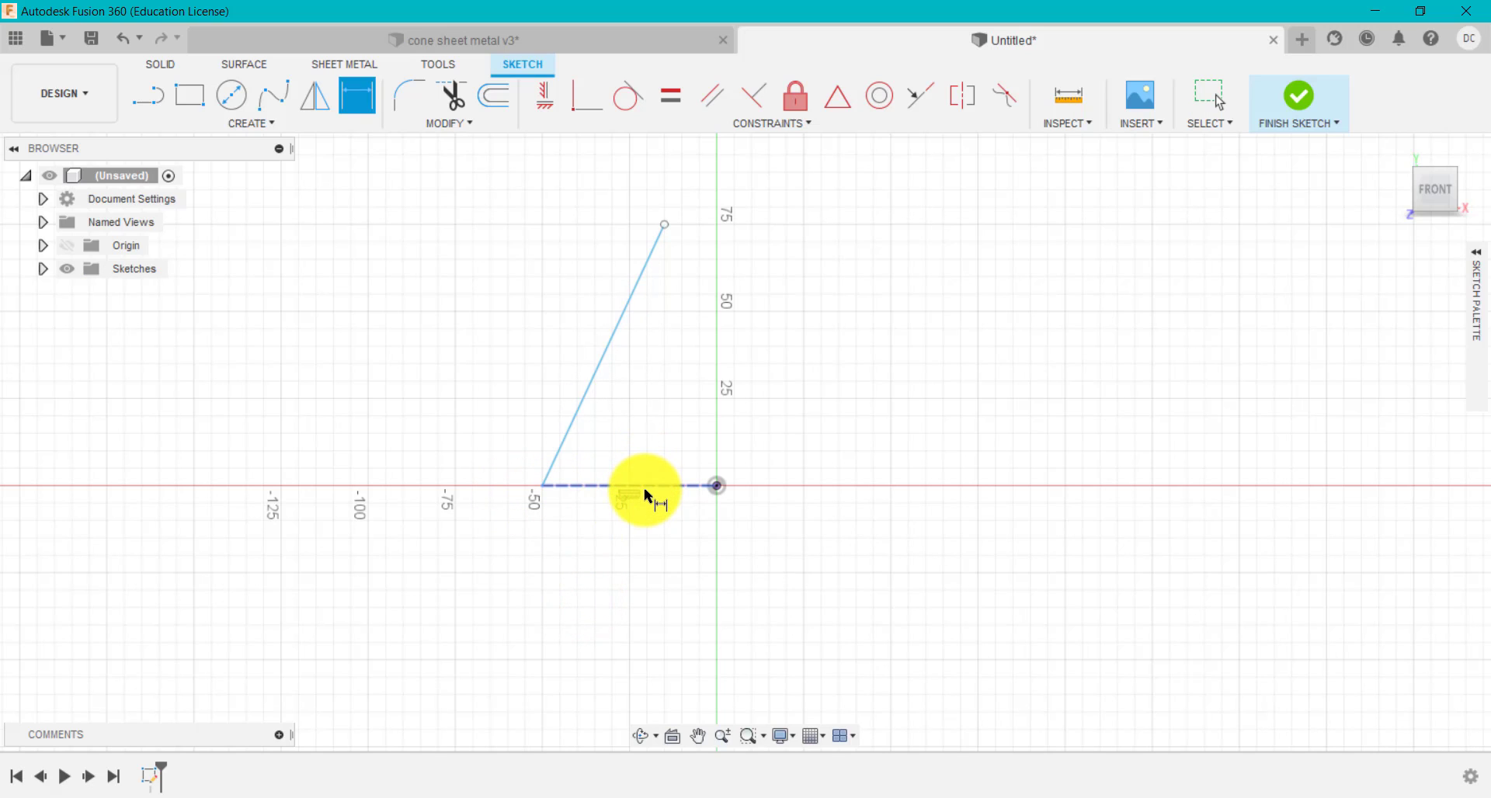
click(645, 489)
click(639, 542)
text(55)
key(Return)
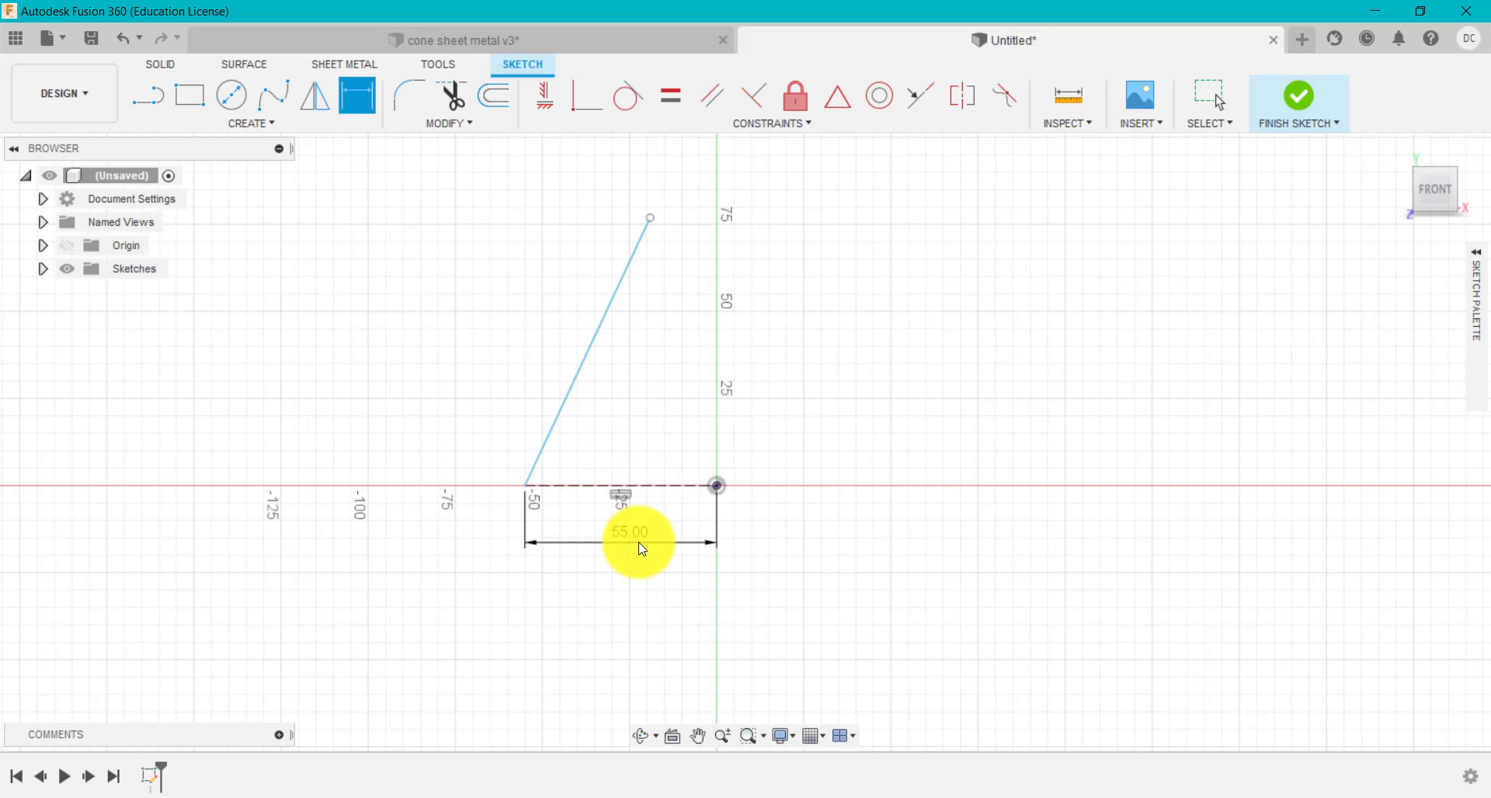
click(650, 218)
click(716, 486)
click(690, 197)
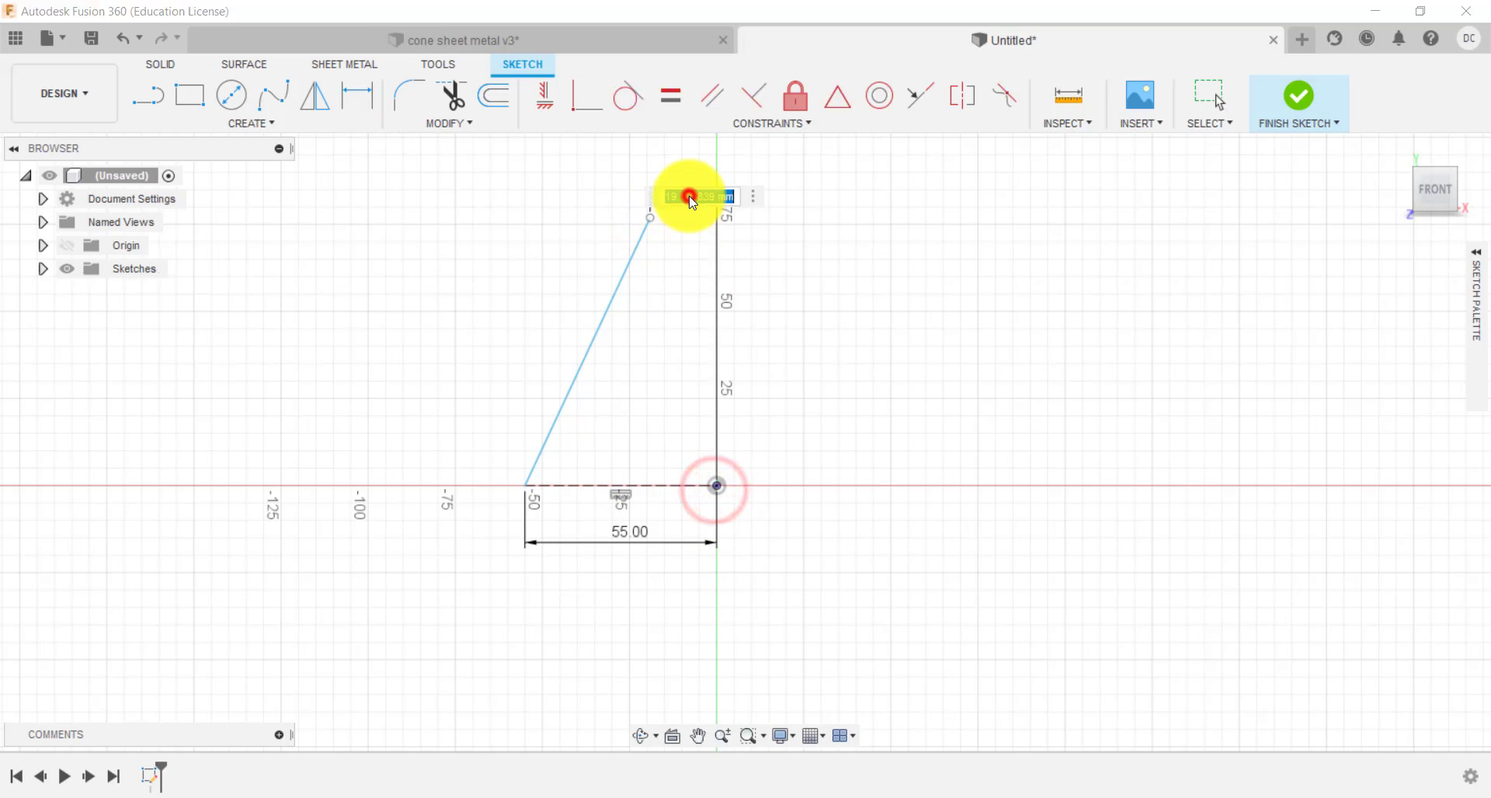
text(20)
key(Return)
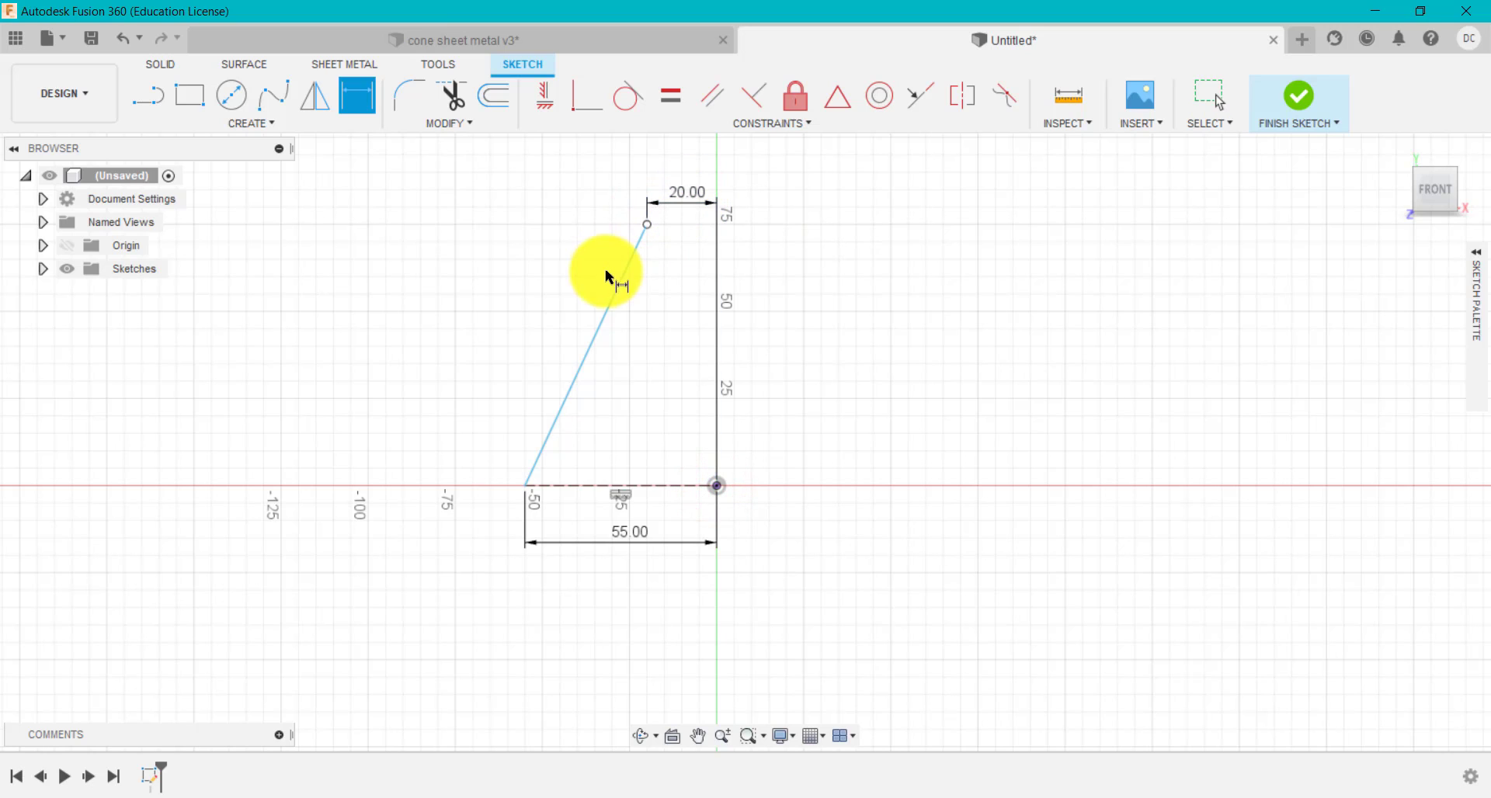
Add the 80 mm height dimension to the slanted line and compare with the cone sheet metal v3 design.
click(646, 225)
click(526, 486)
click(503, 355)
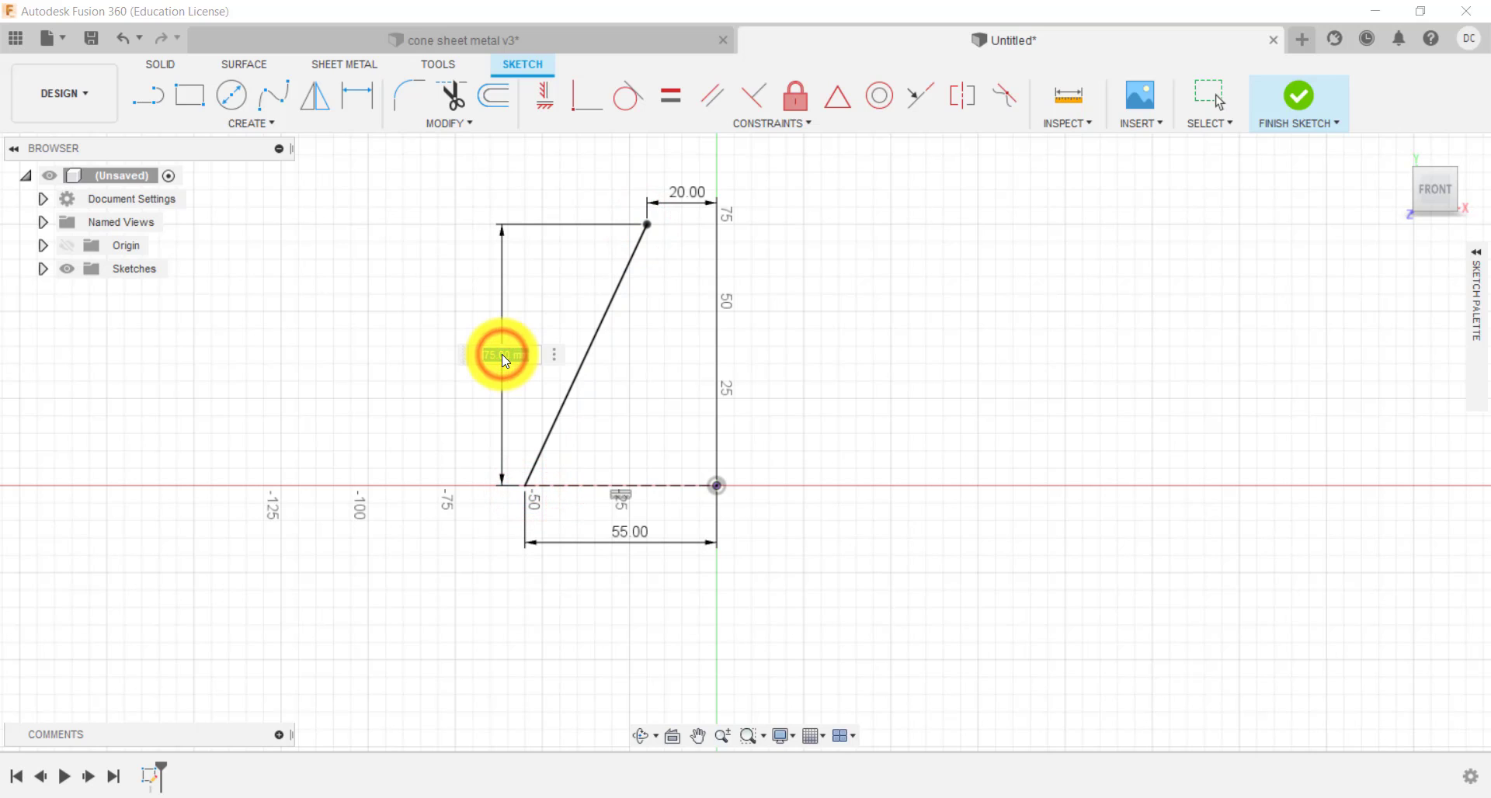
text(80)
key(Return)
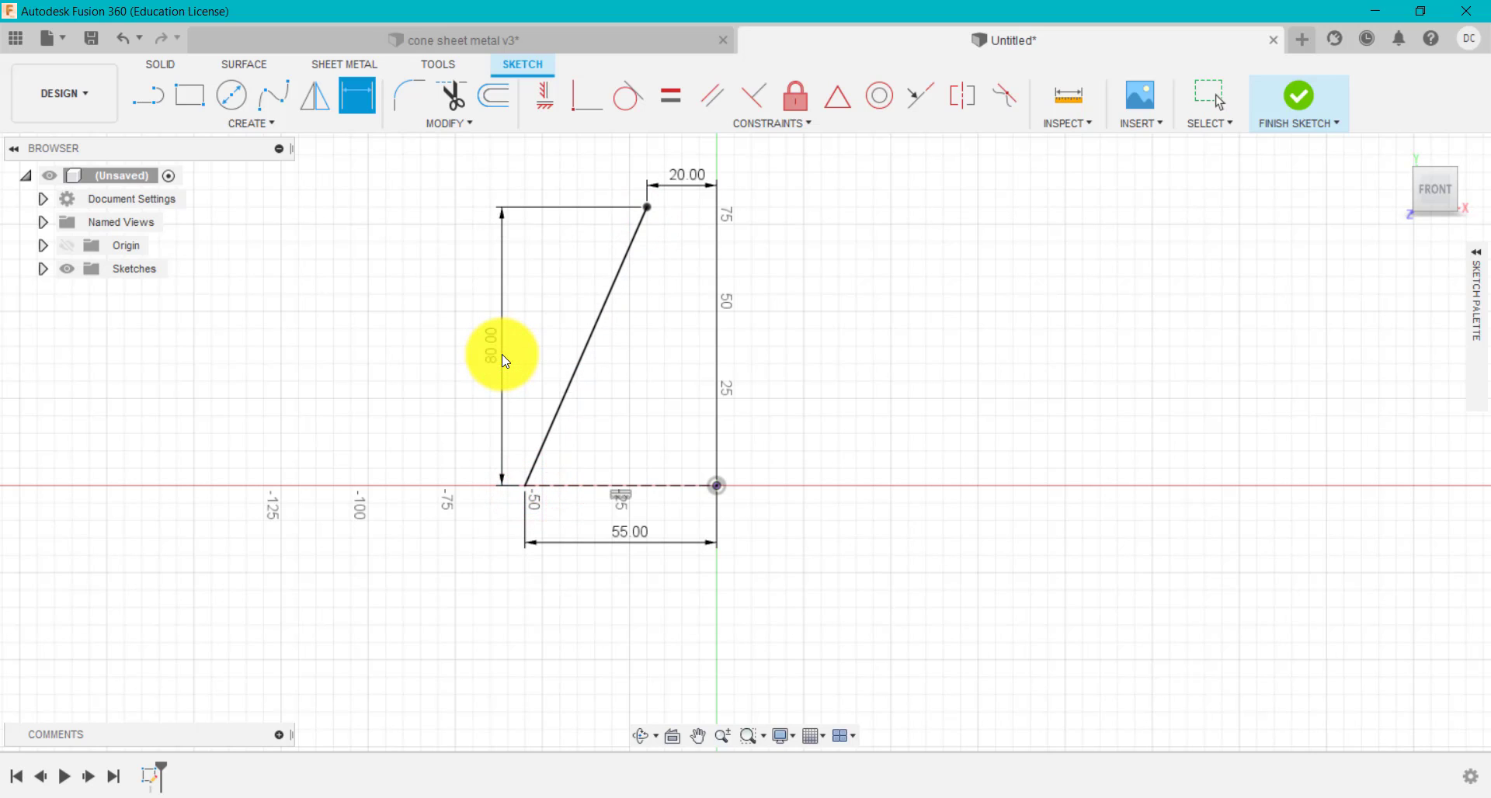
click(571, 39)
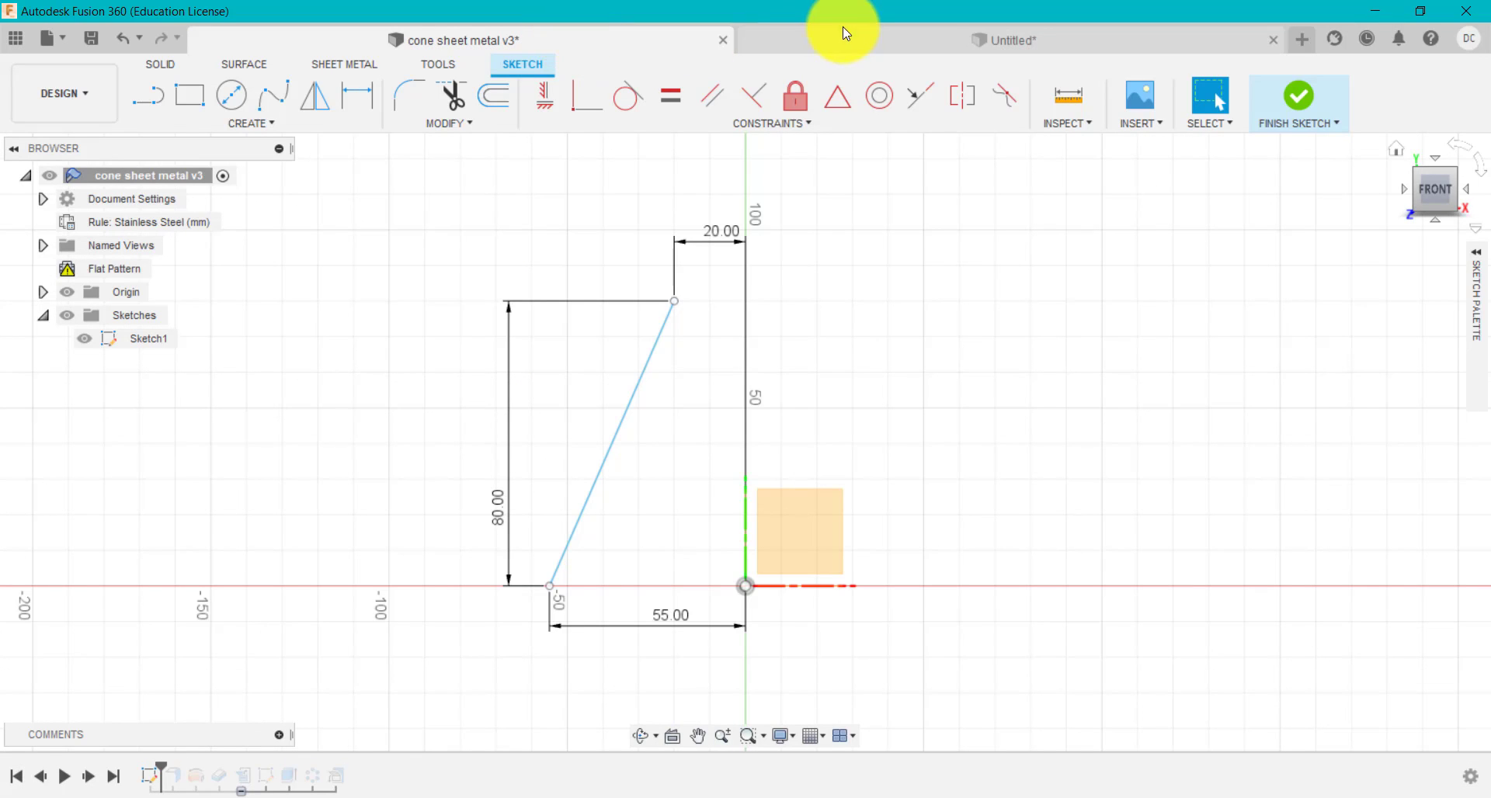
click(854, 37)
Finish the Untitled and cone sketches, show Sketch1, and roll the cone history forward.
click(1311, 96)
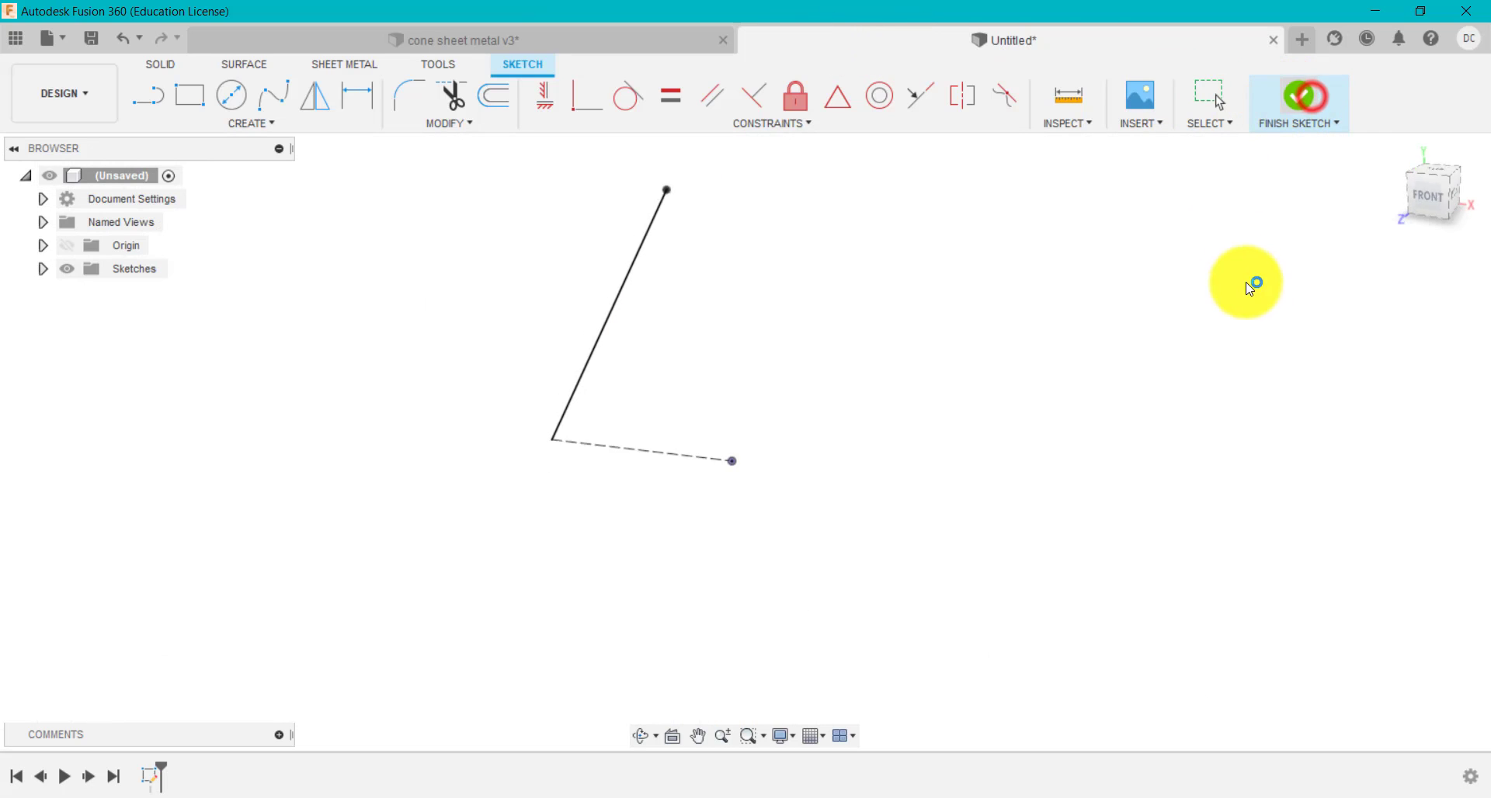
click(559, 40)
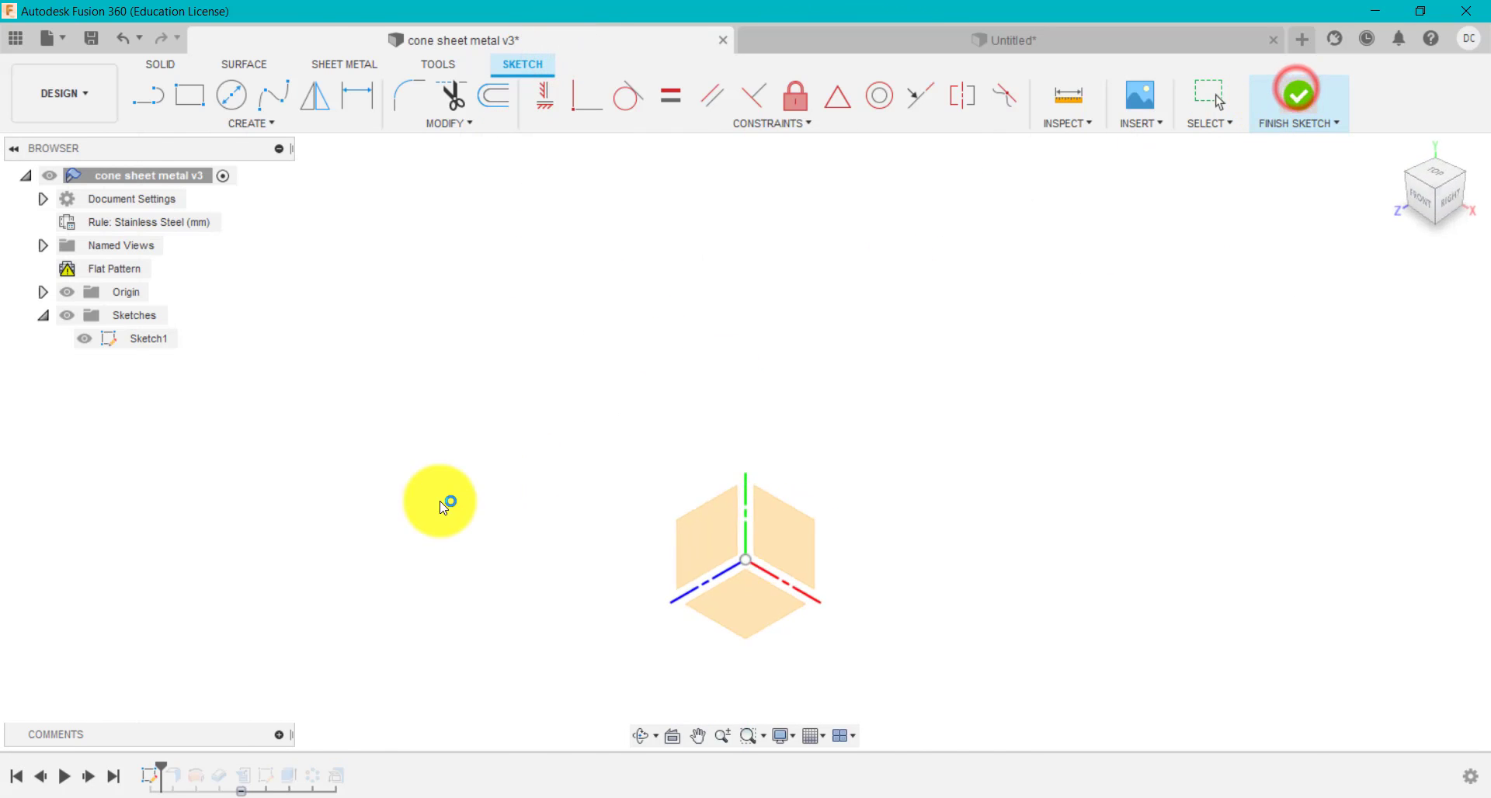
click(417, 546)
click(84, 338)
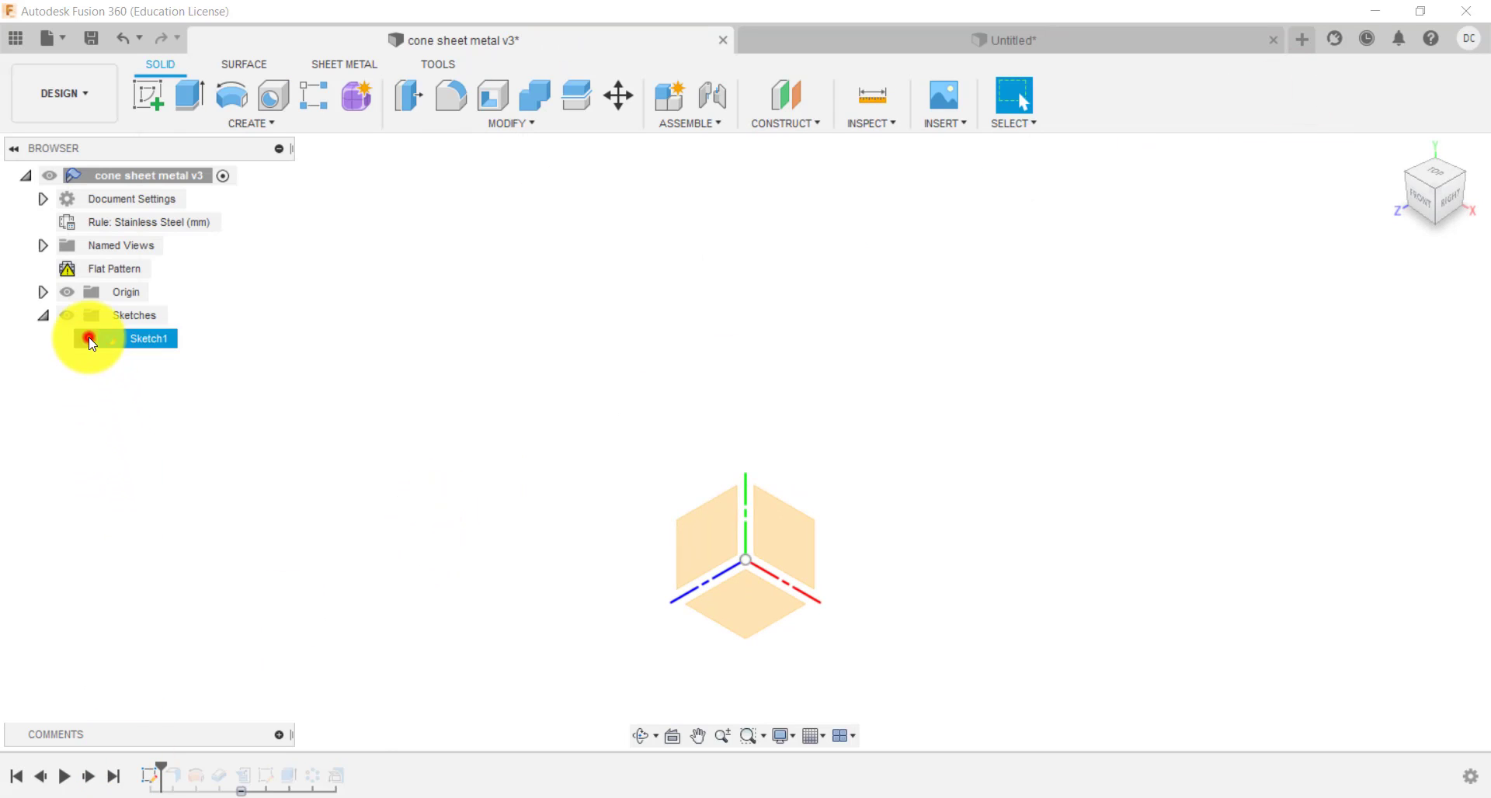
drag(159, 763, 179, 765)
Review ContourFlange1's settings: 0.01 mm distance, Side 1, One Side.
right_click(173, 773)
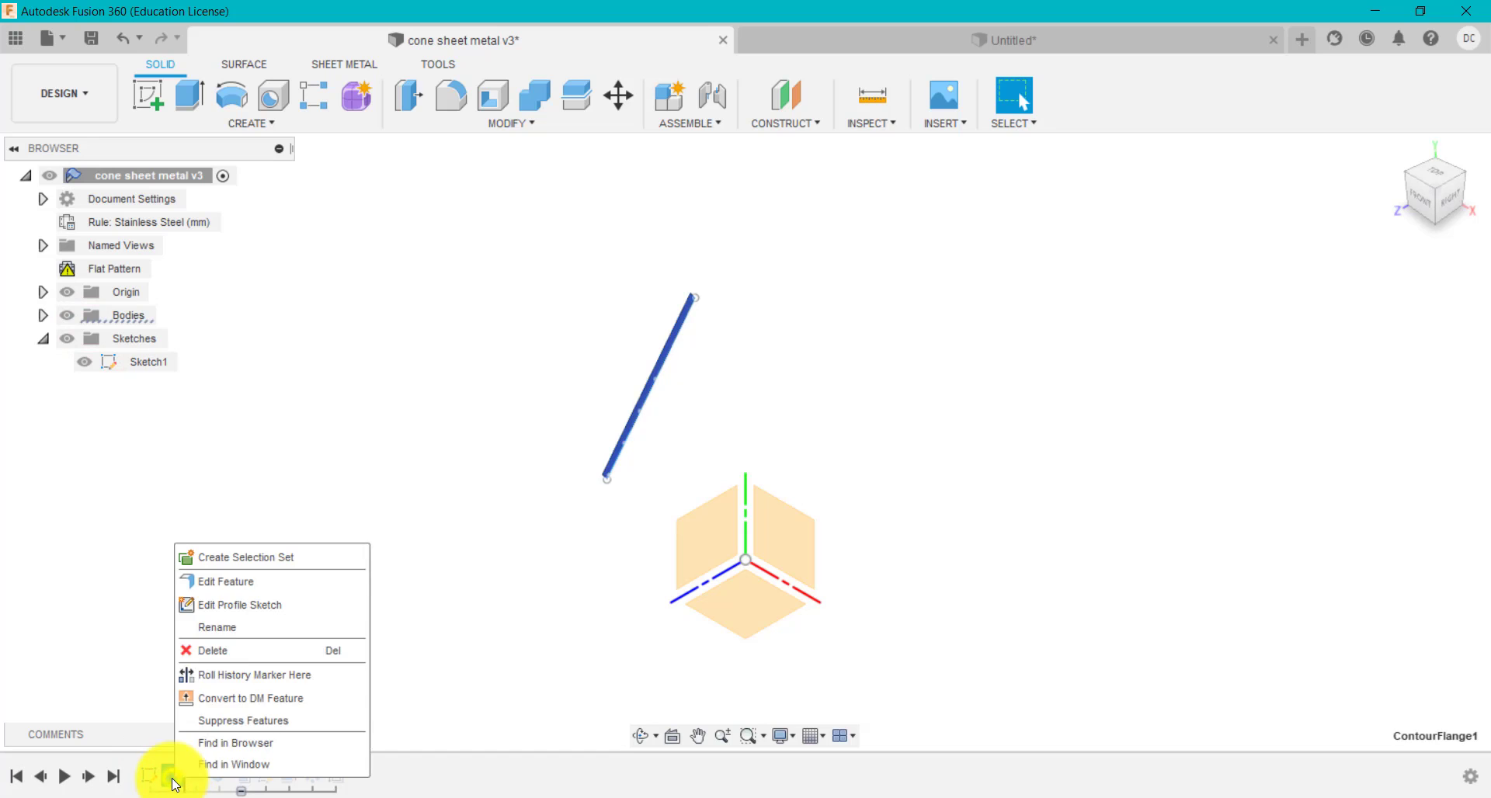
click(240, 588)
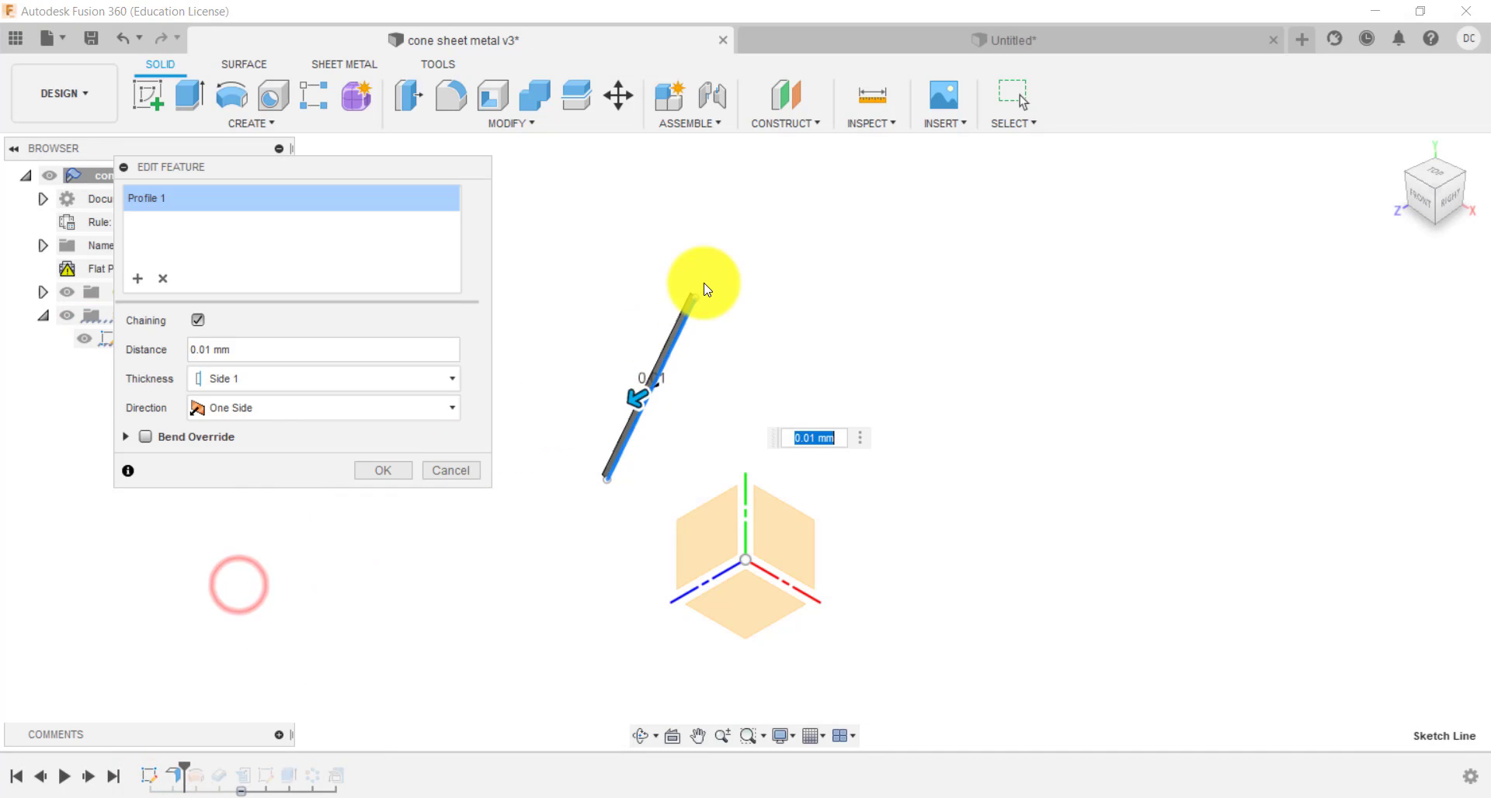
scroll(699, 323, up, 5)
scroll(693, 351, up, 2)
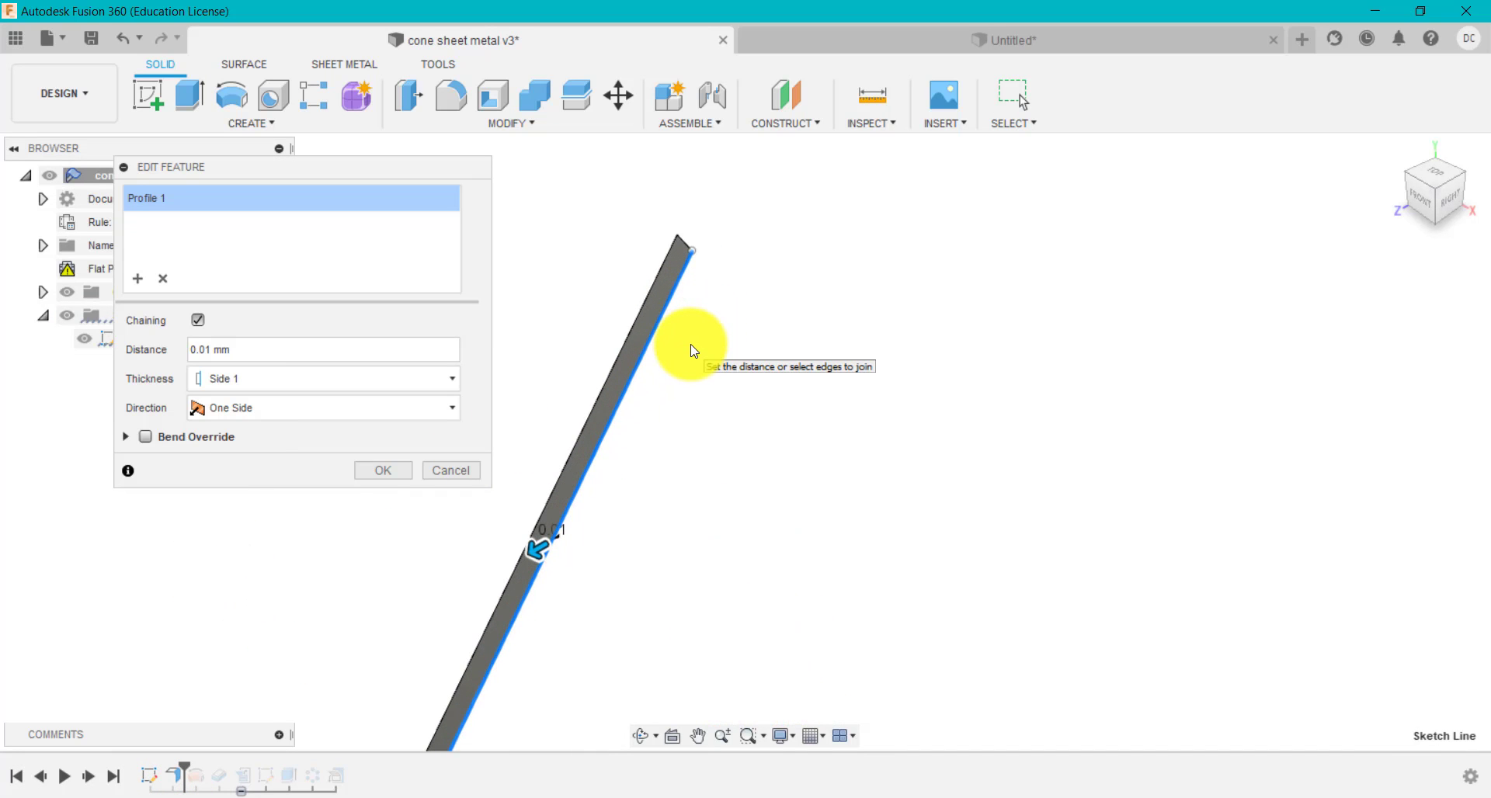
scroll(694, 351, up, 1)
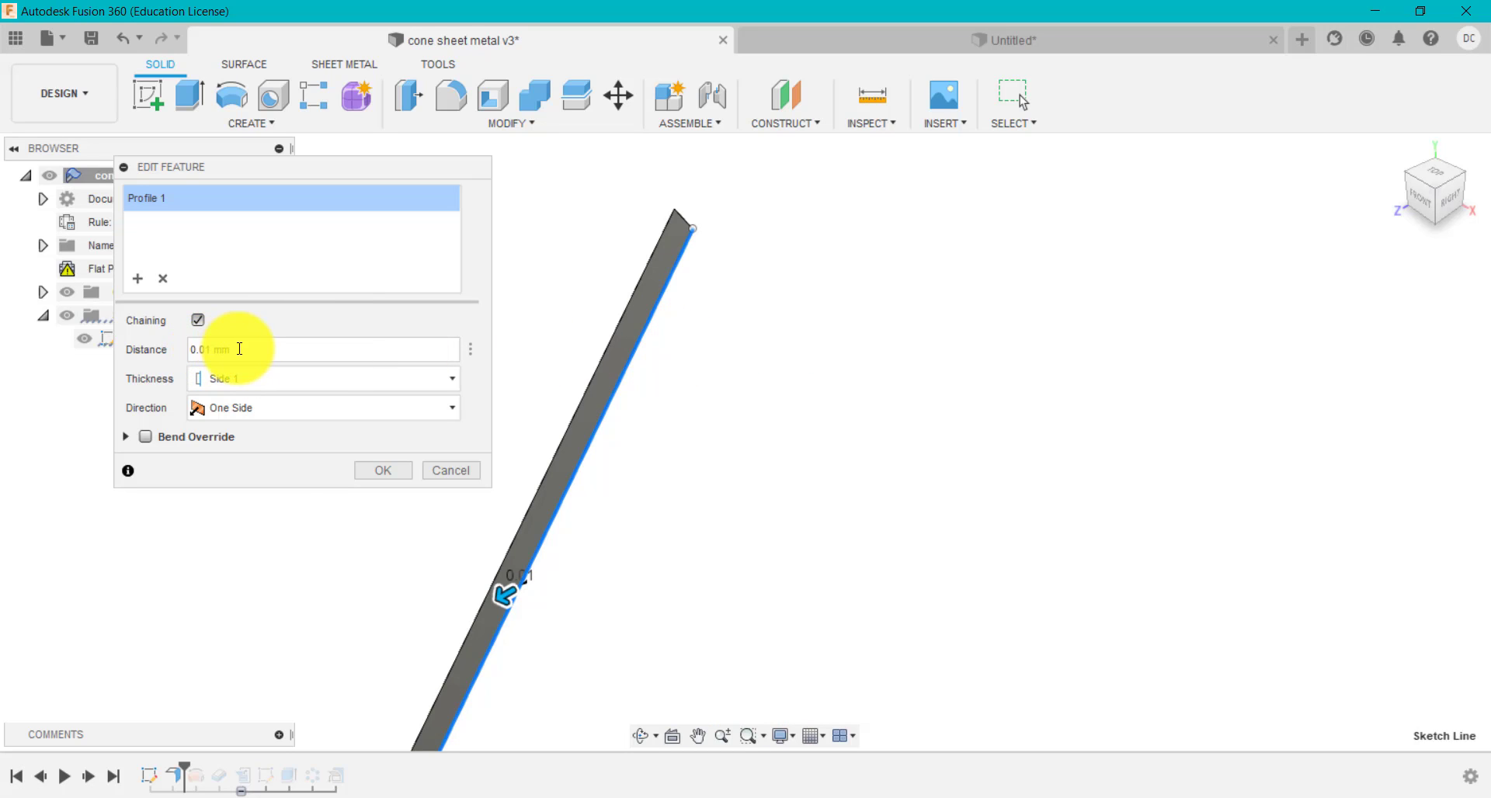
double_click(239, 349)
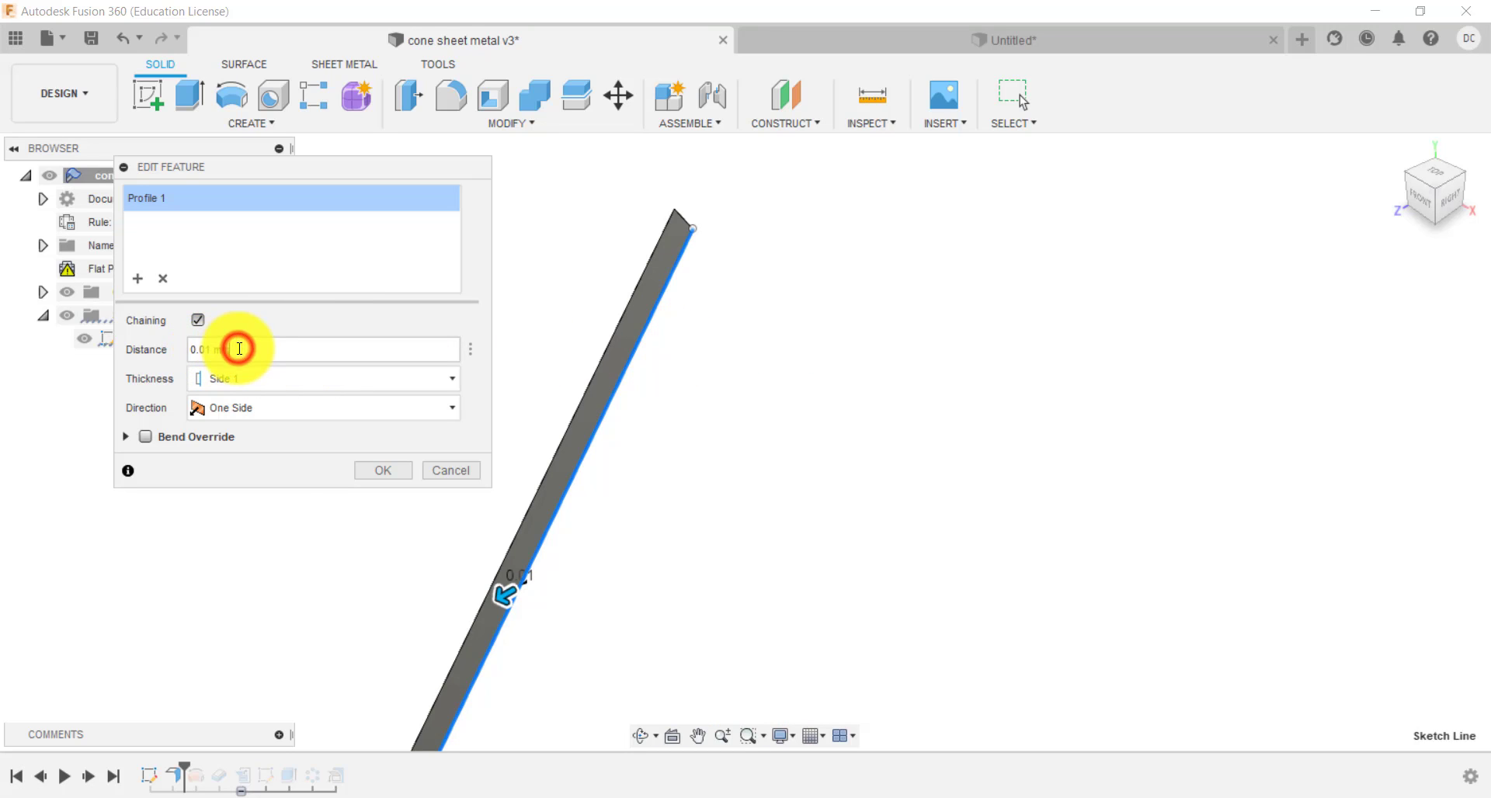
click(382, 469)
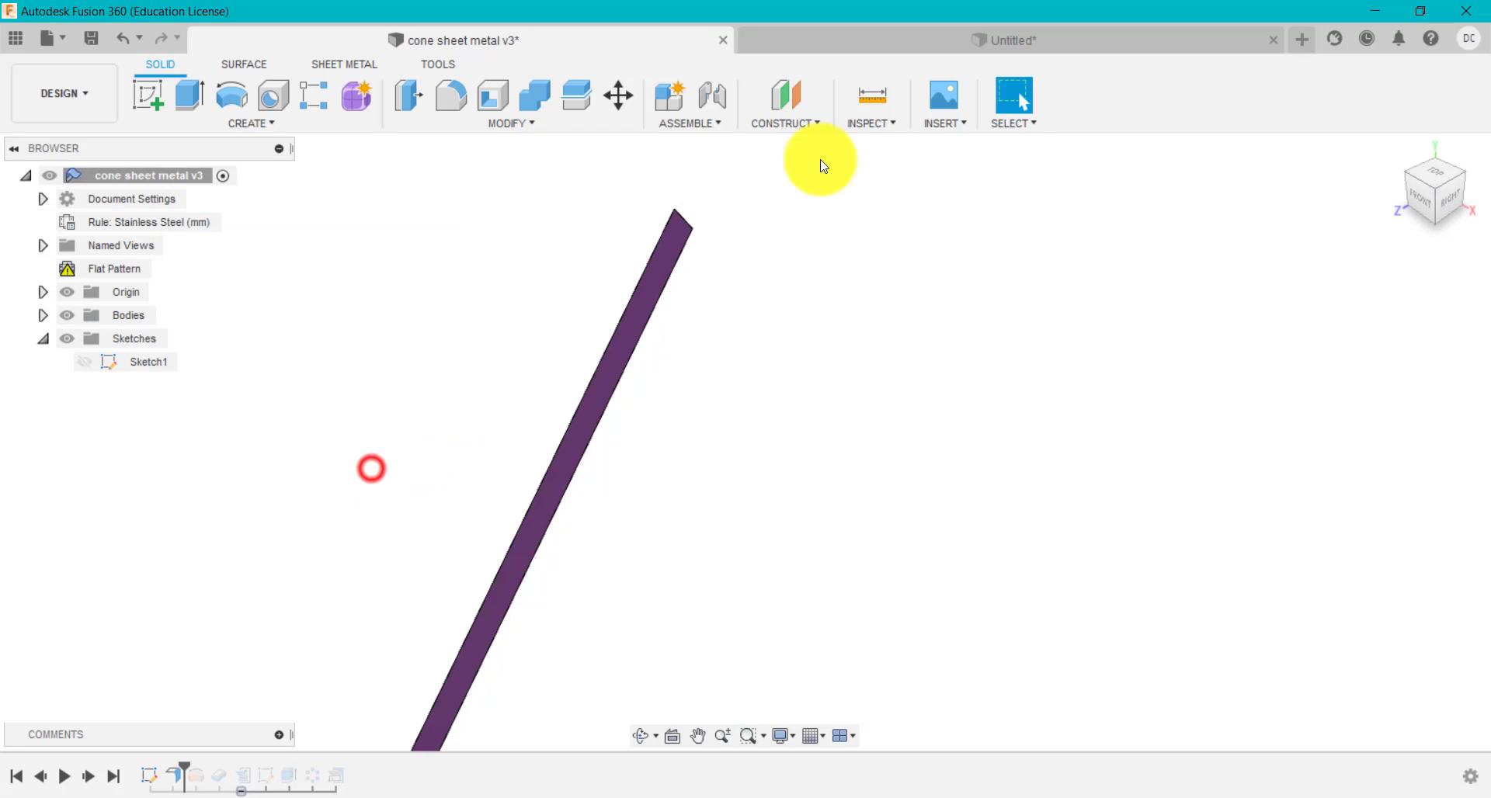
In the Untitled design, create a sheet-metal flange on the sketch line with 0.01 mm distance.
click(907, 46)
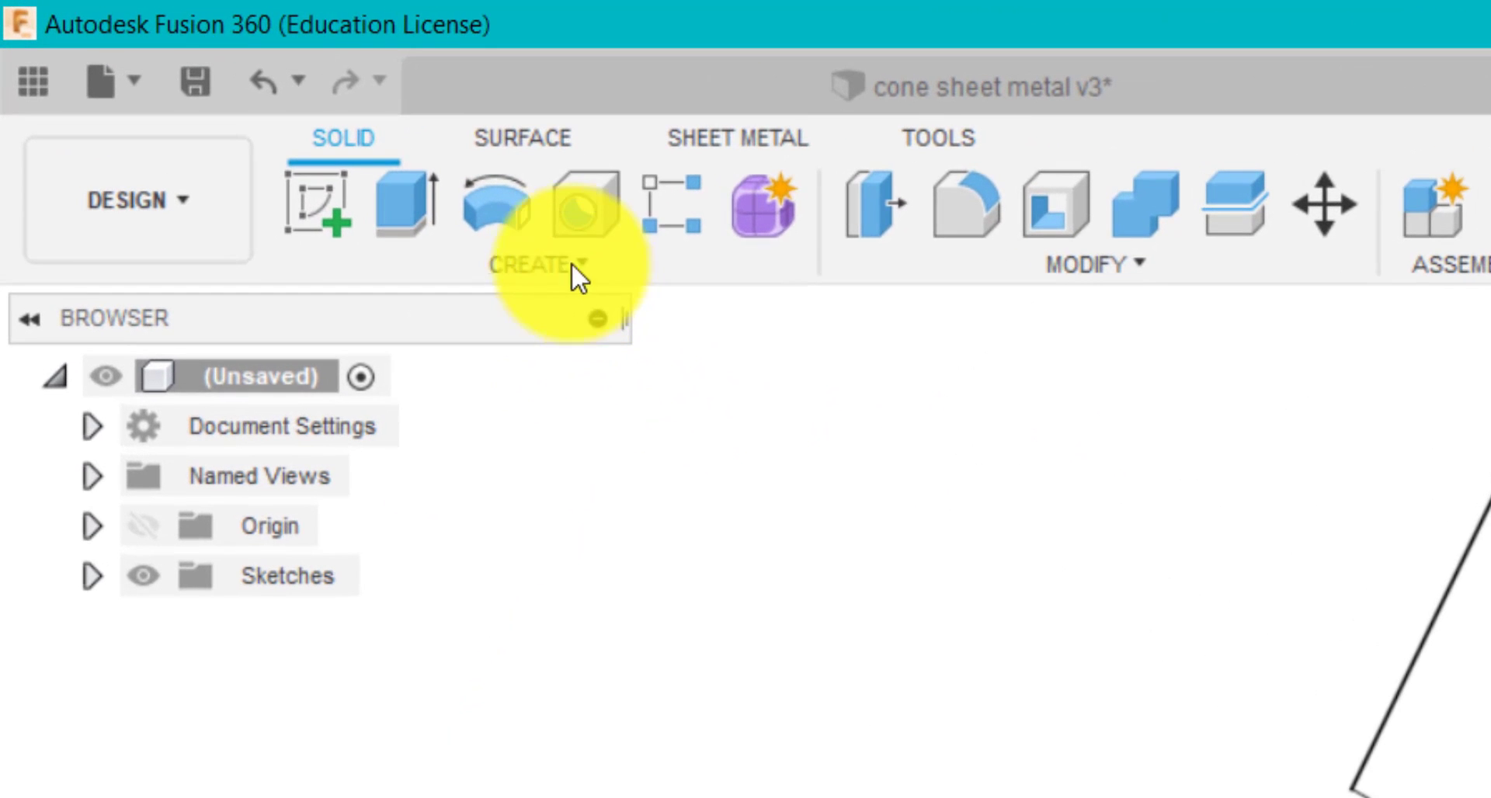
click(683, 136)
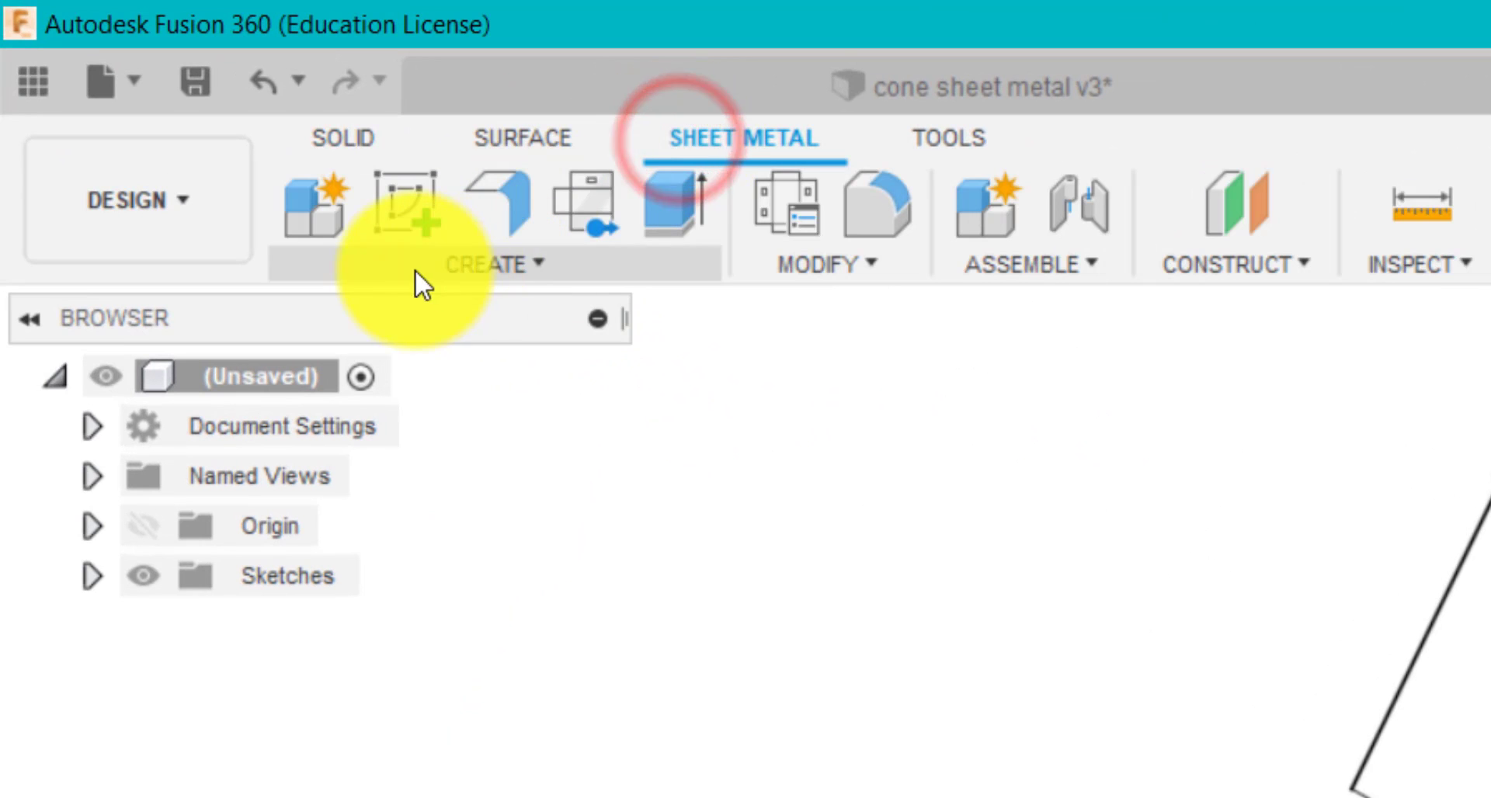
click(391, 262)
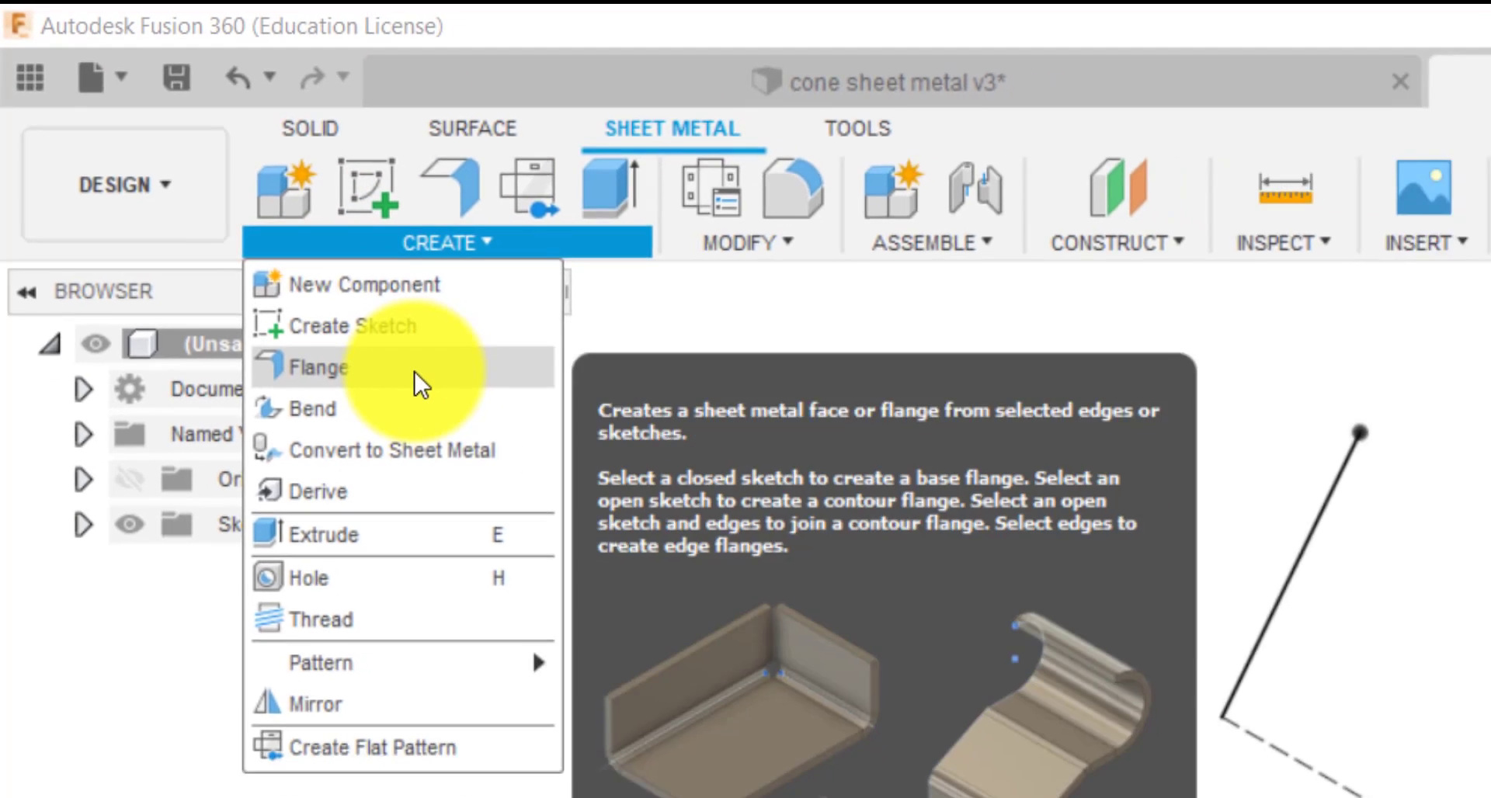
click(411, 400)
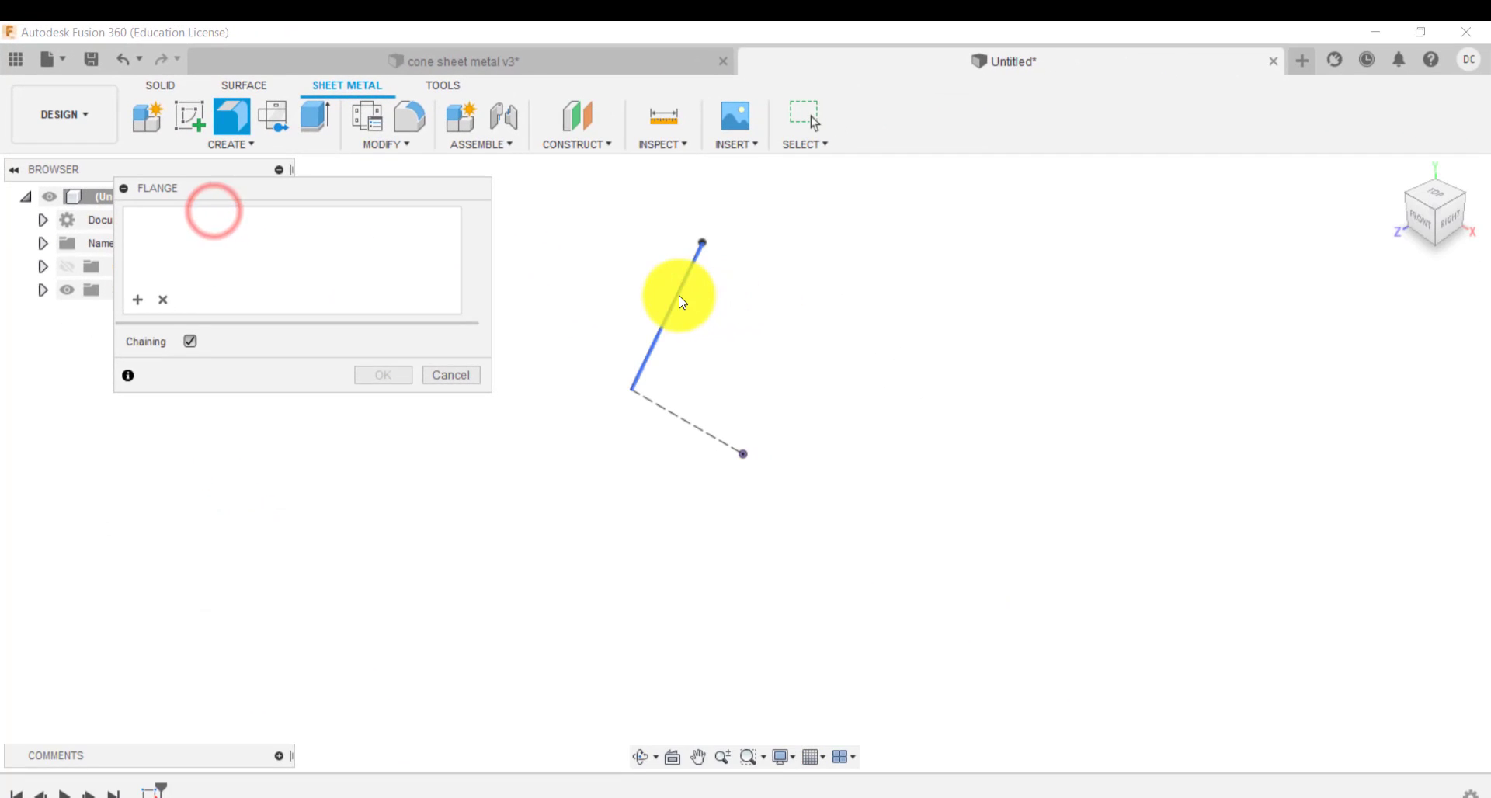
click(679, 295)
drag(282, 368, 237, 371)
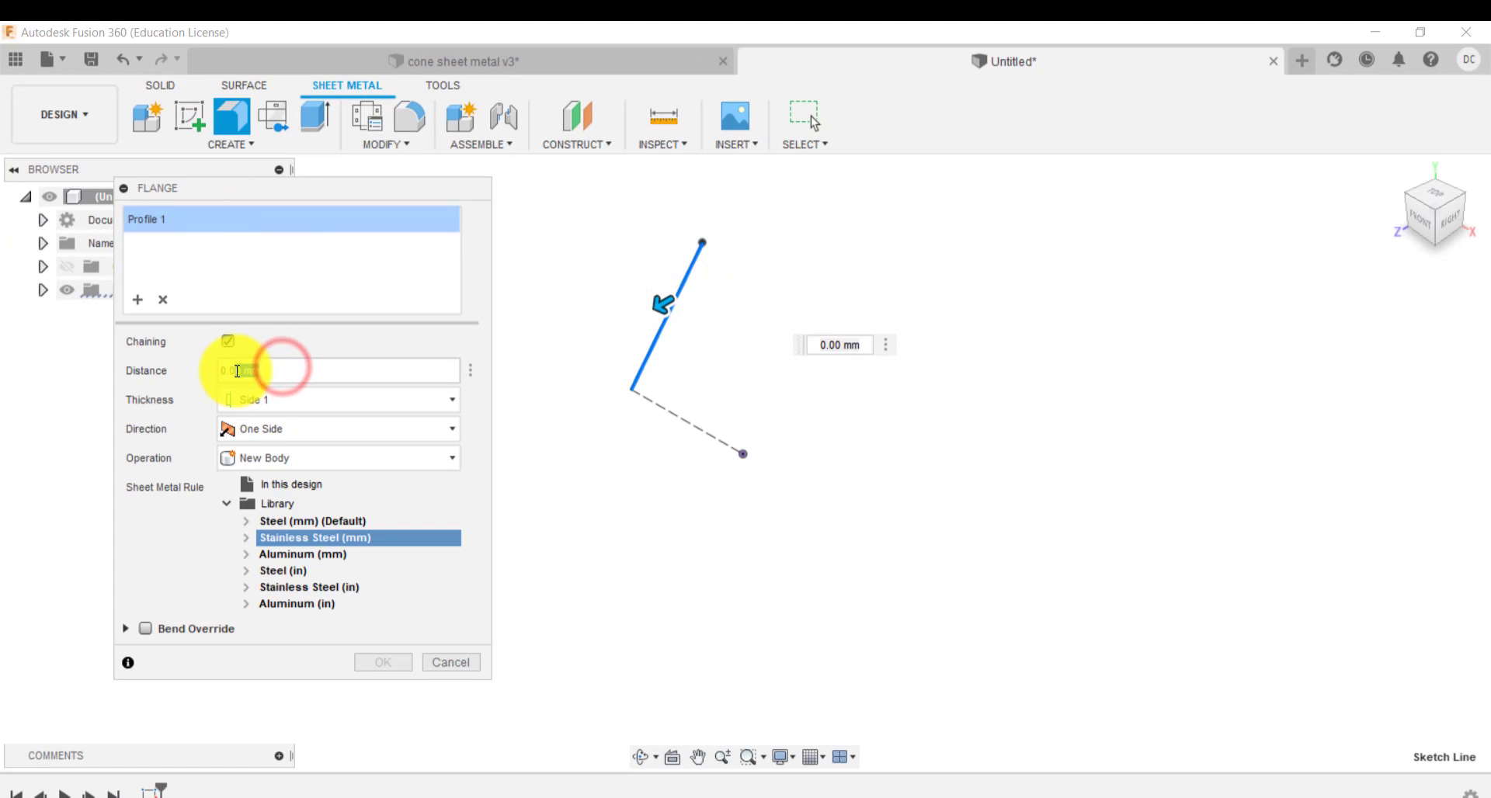
text(1)
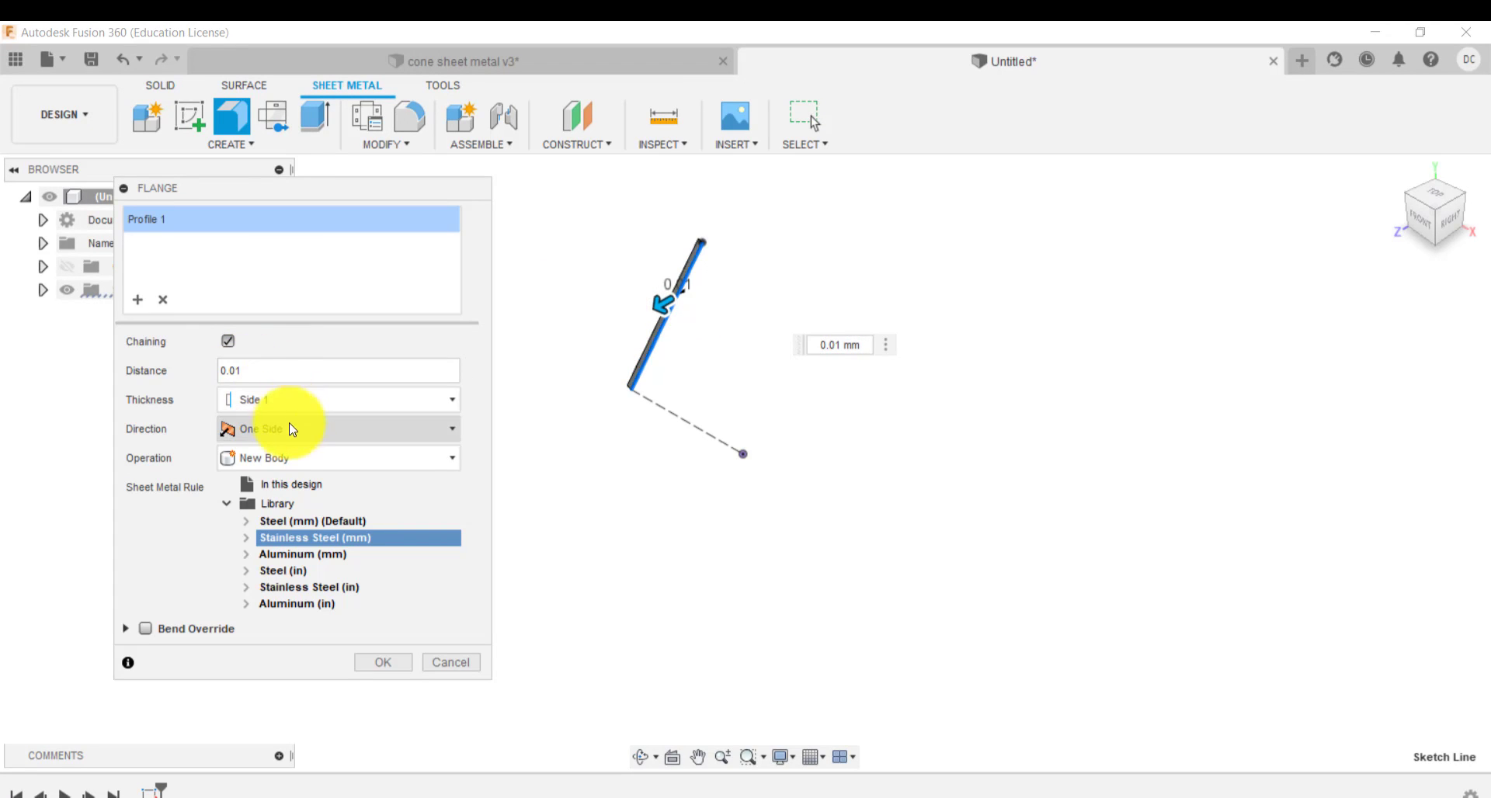
click(389, 664)
scroll(746, 264, up, 5)
scroll(697, 269, up, 1)
scroll(697, 269, down, 2)
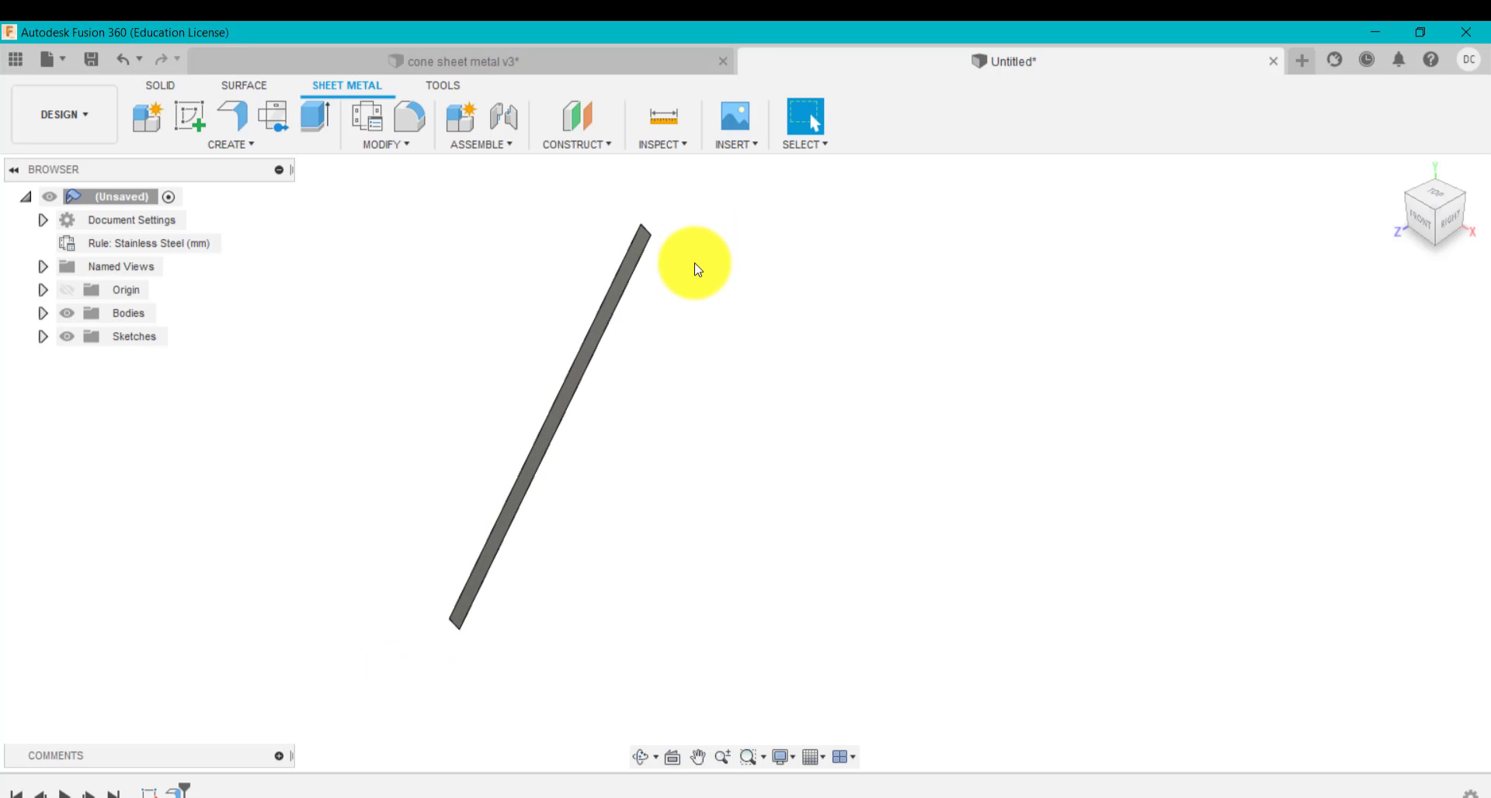
In cone sheet metal v3, roll the history forward, show Body2, and return to the home view.
click(665, 58)
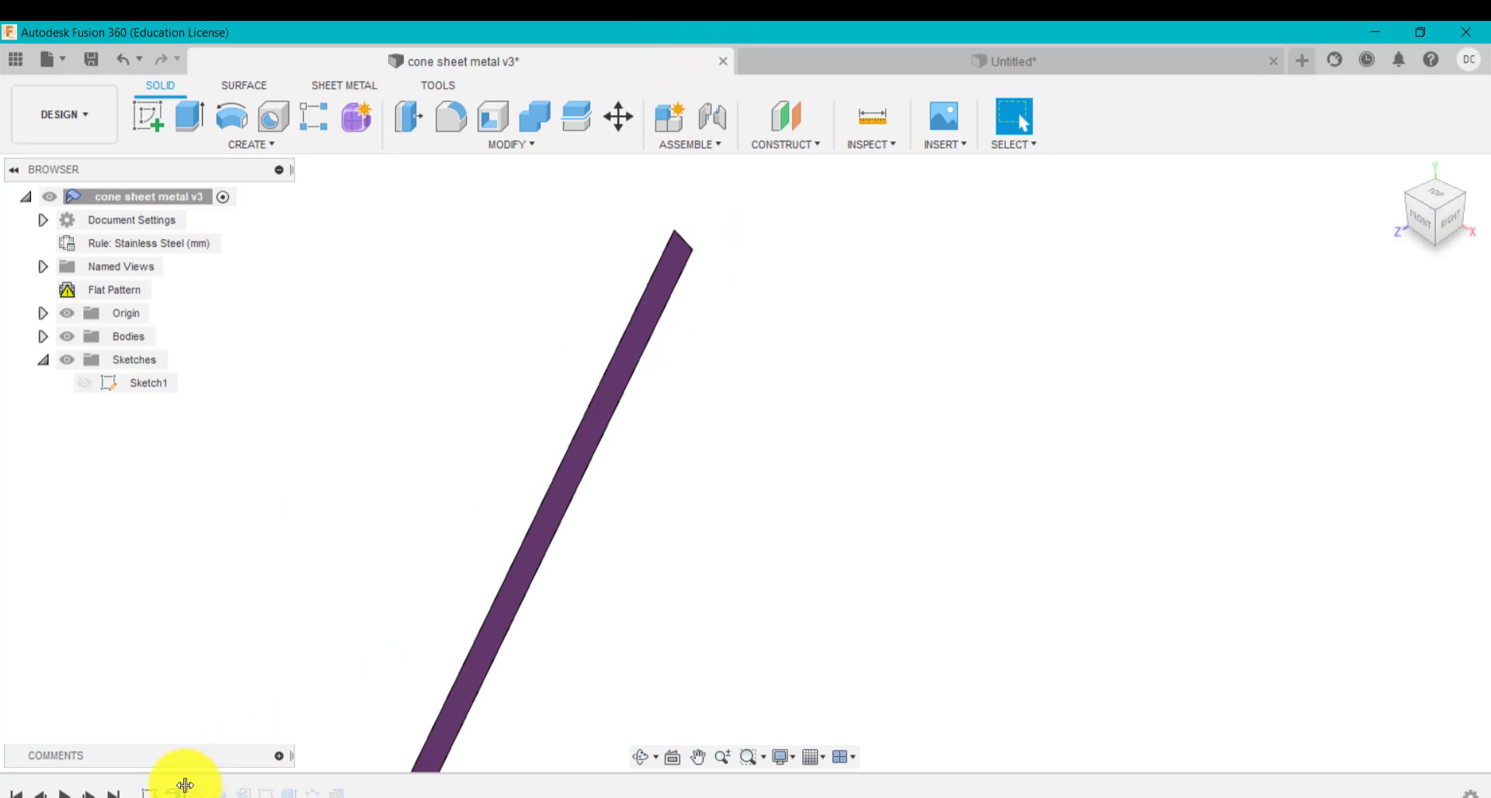
drag(185, 785, 207, 786)
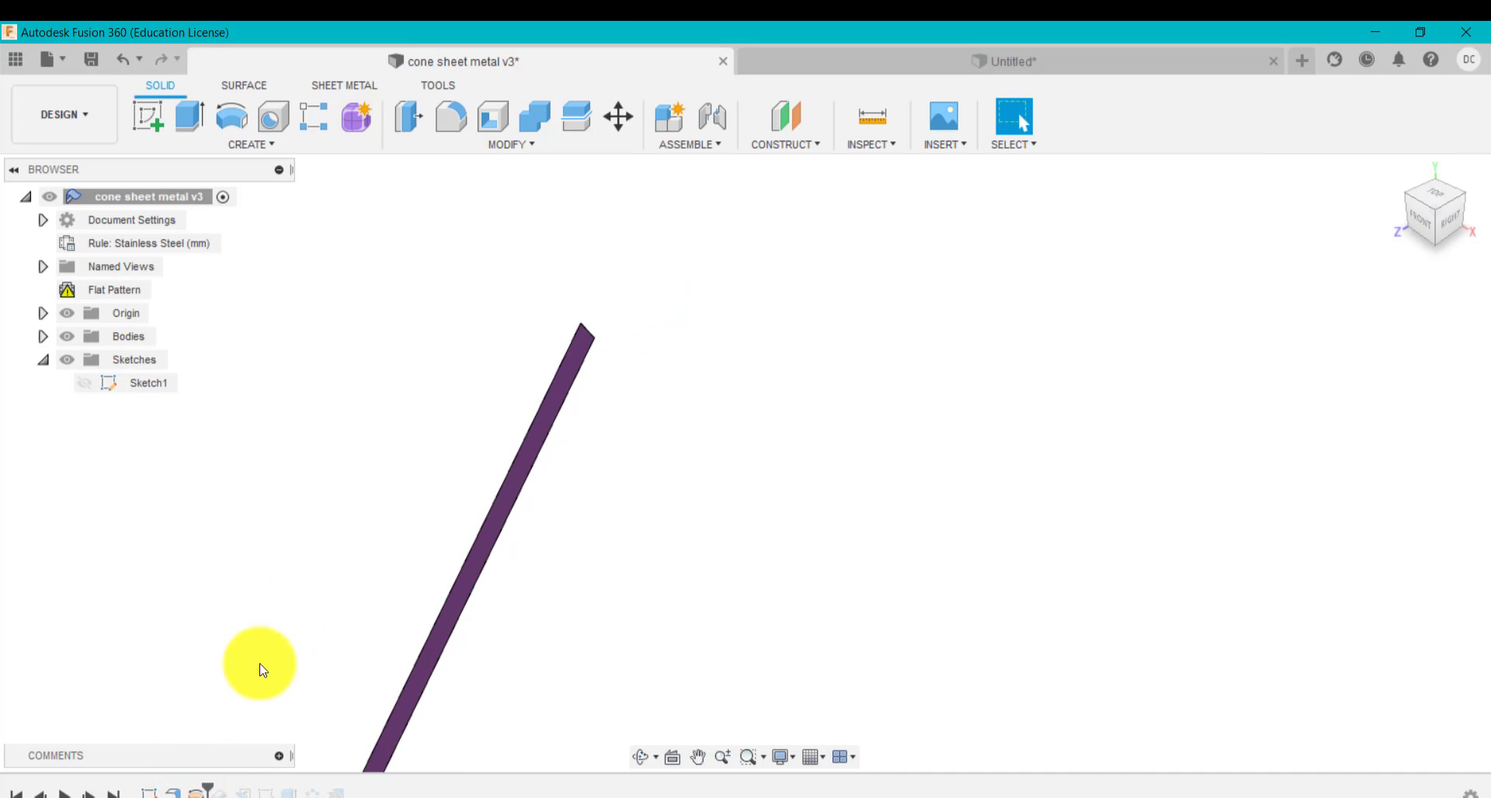
click(42, 336)
click(84, 383)
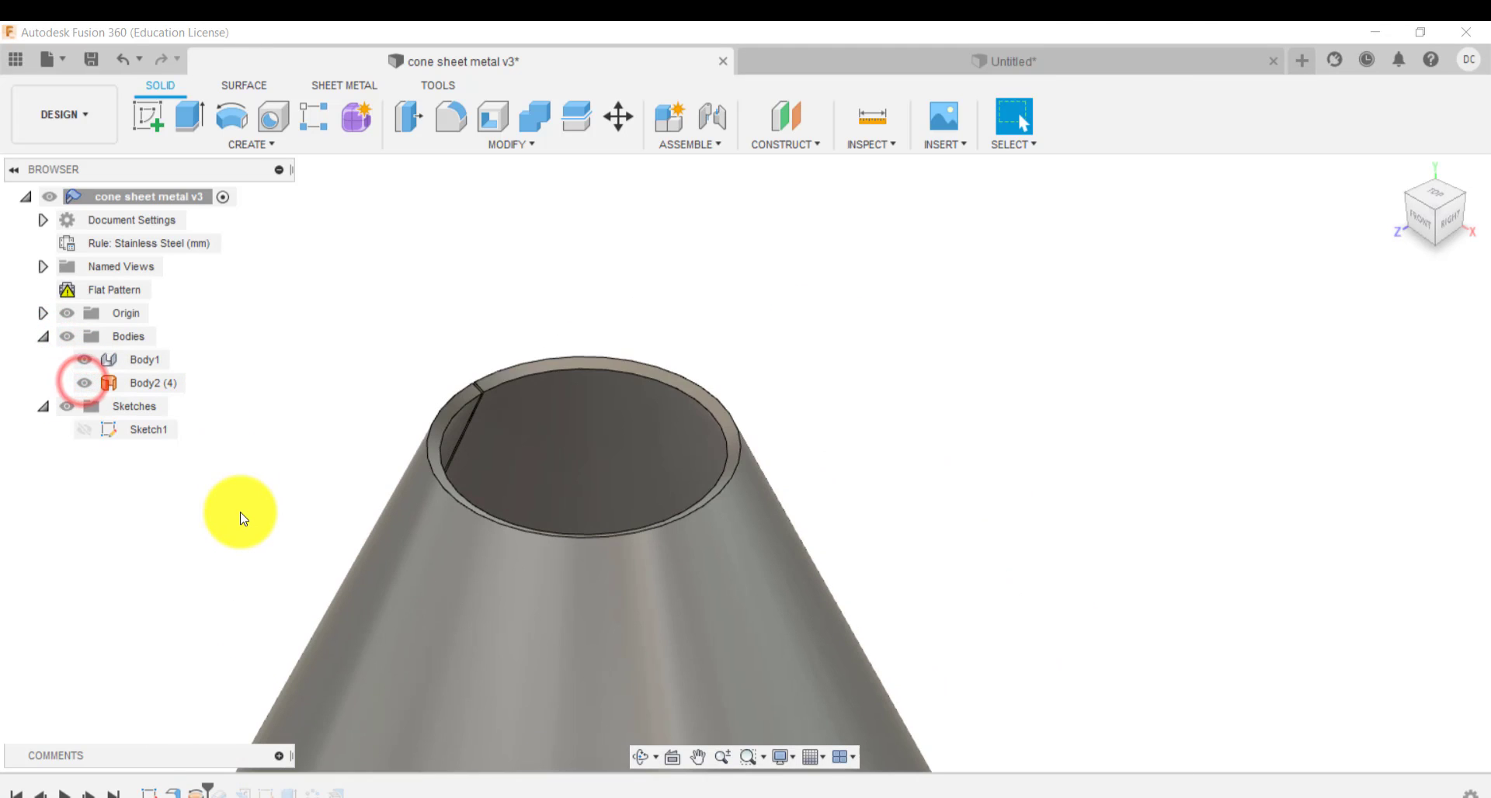
scroll(243, 519, down, 4)
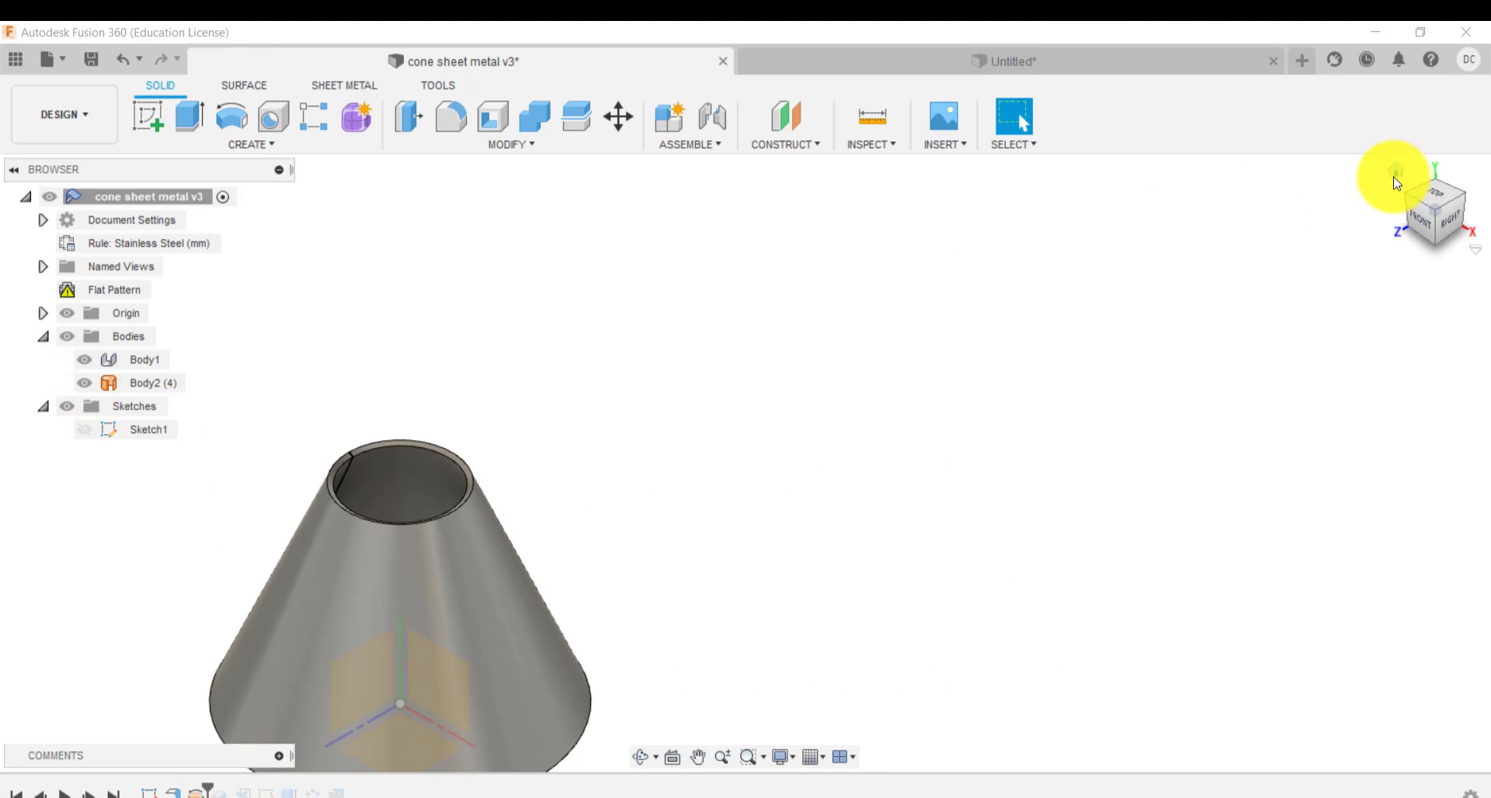
click(1394, 174)
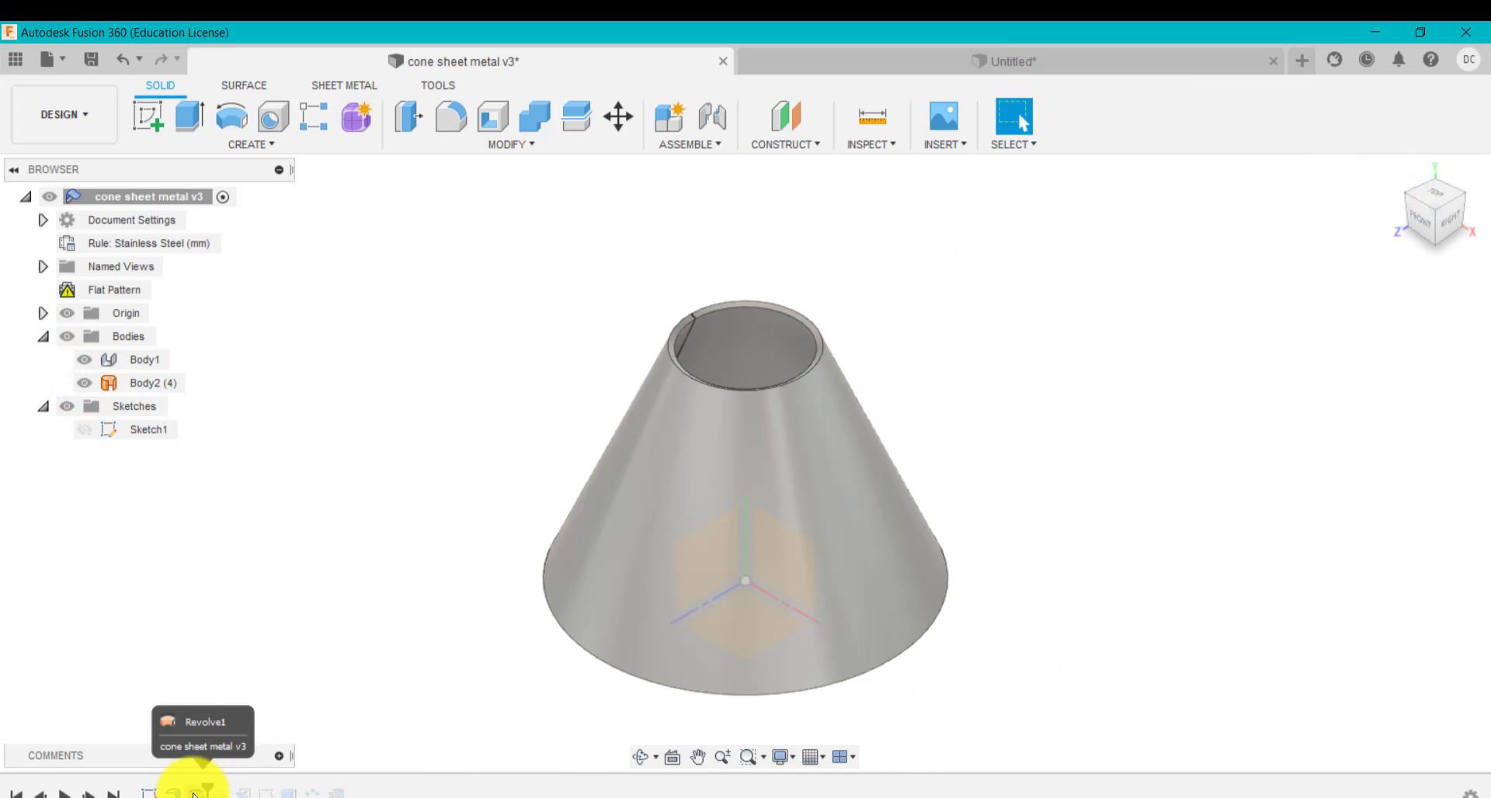
Review Revolve1's settings (359 deg, One Side, New Body) without changing them.
right_click(194, 792)
click(259, 622)
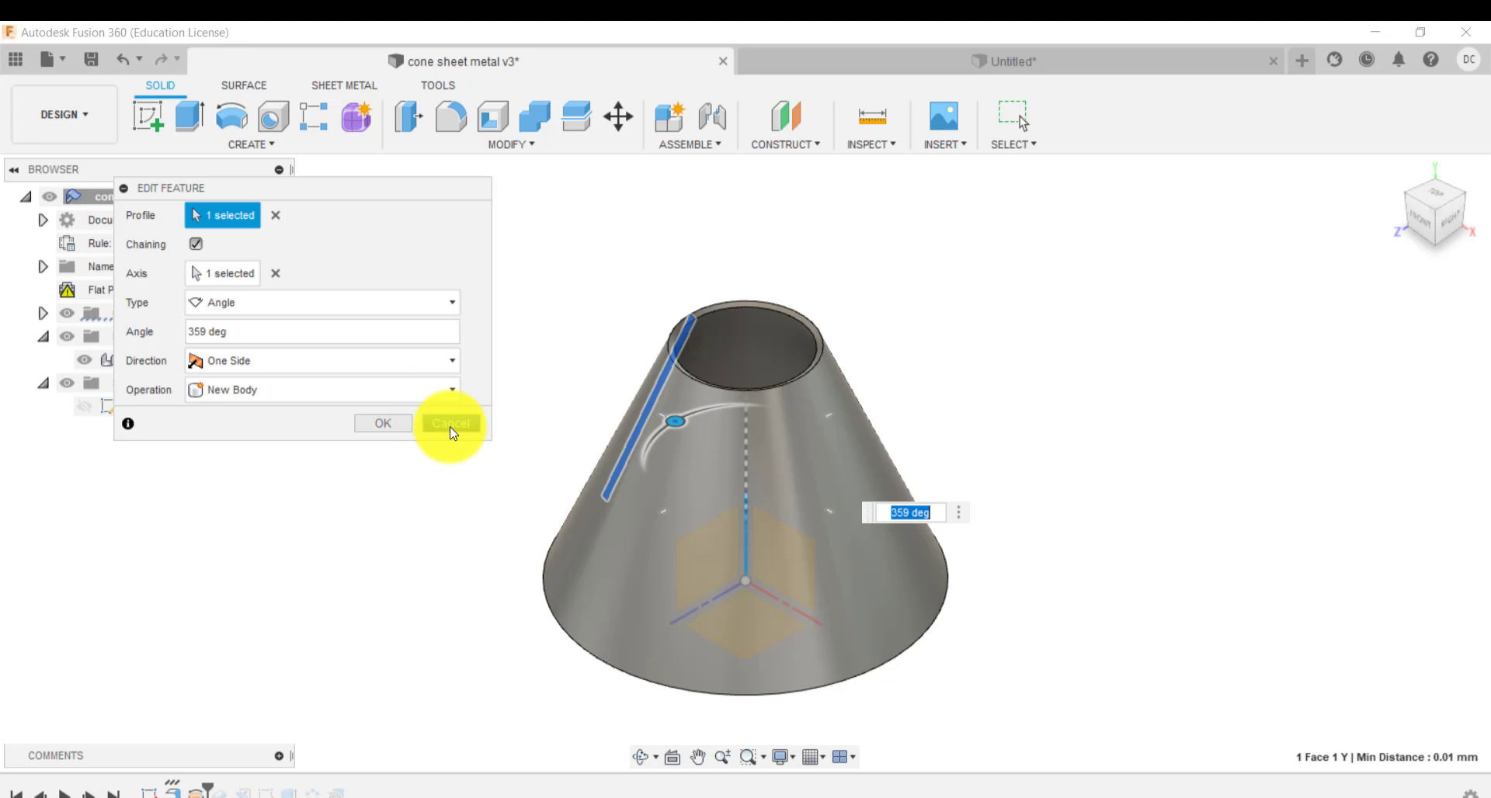
click(449, 421)
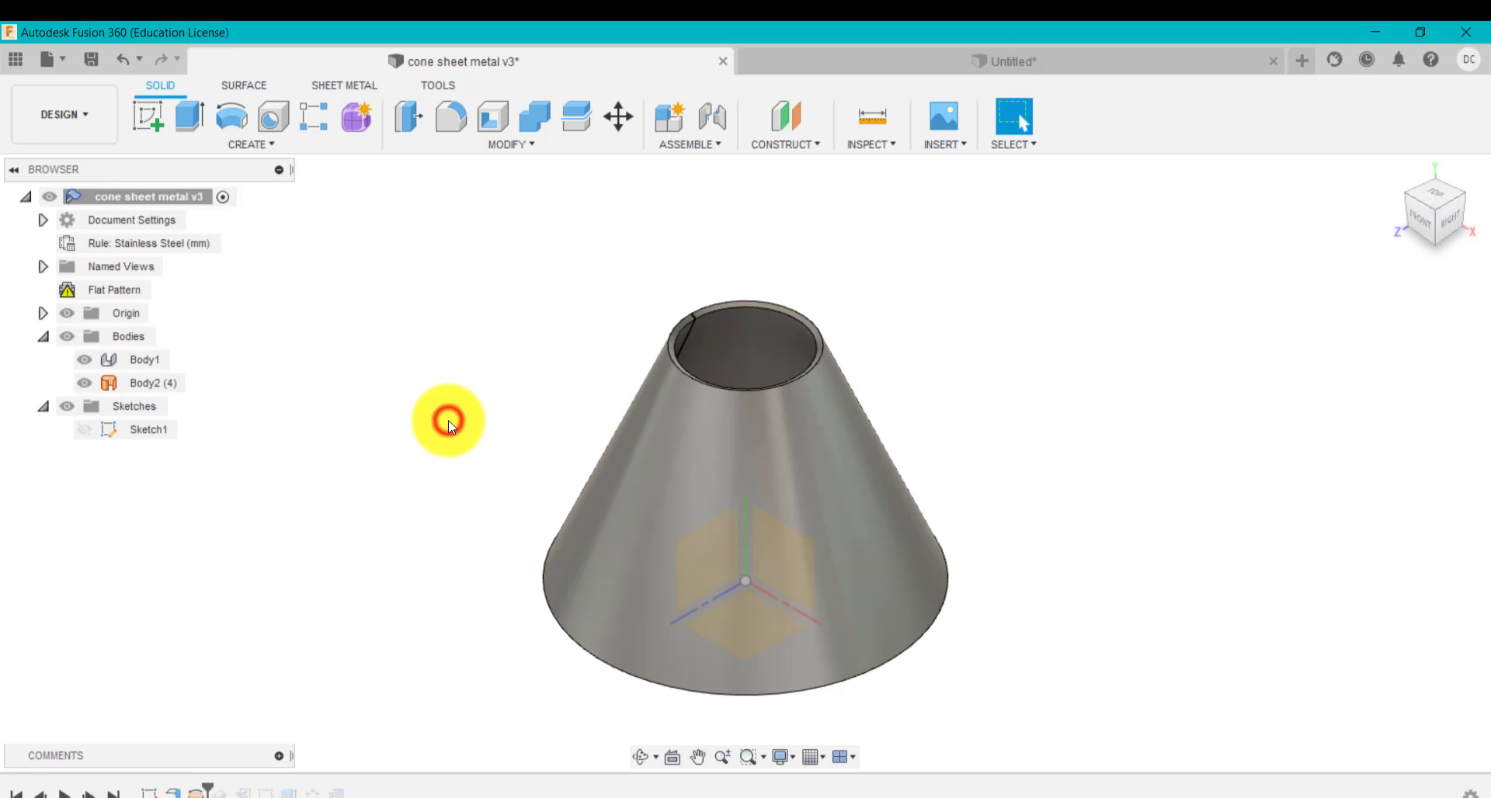
Revolve the Untitled thin flange body 360 deg around the axis into a new cone body.
click(819, 57)
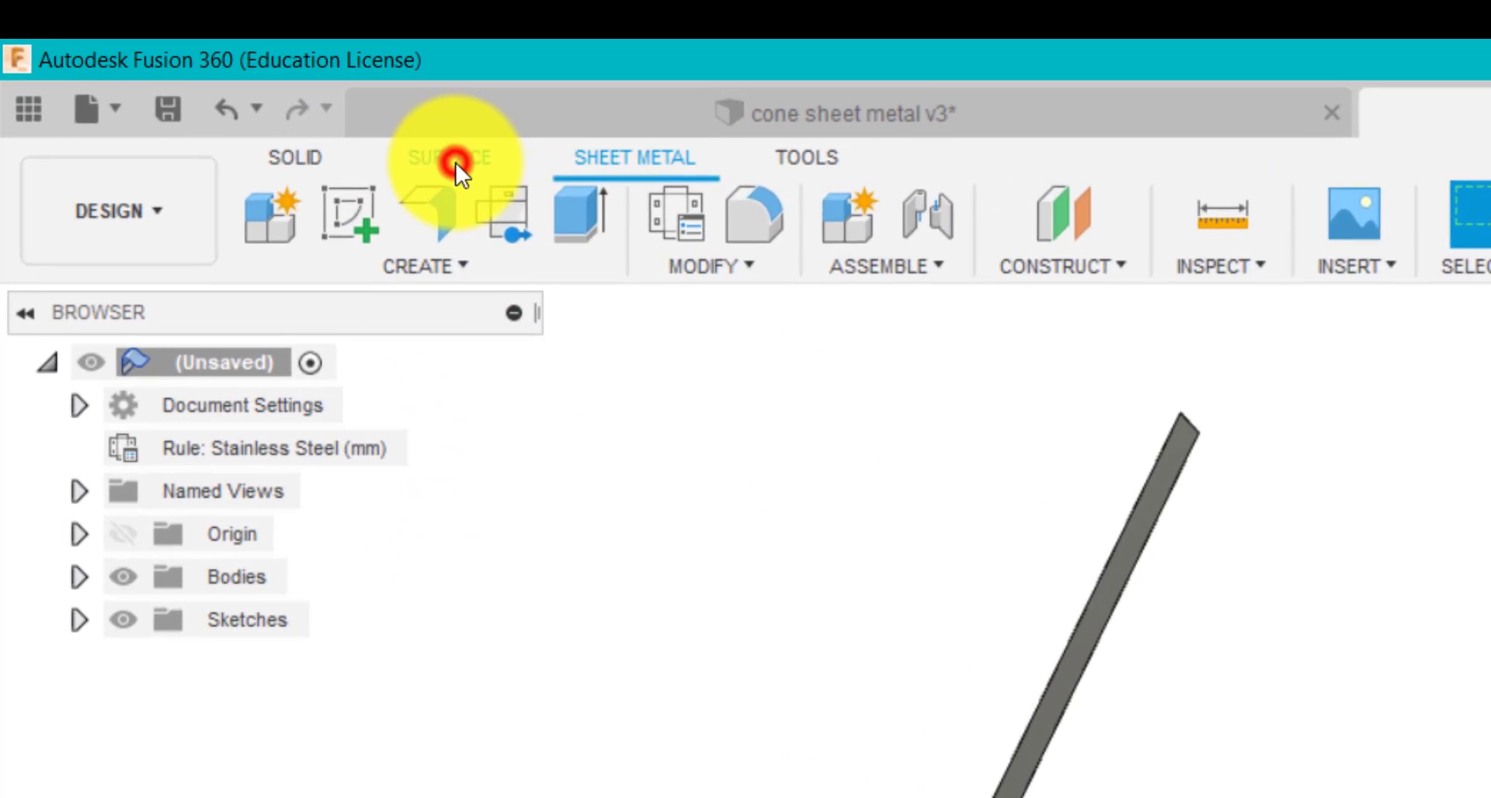
click(455, 162)
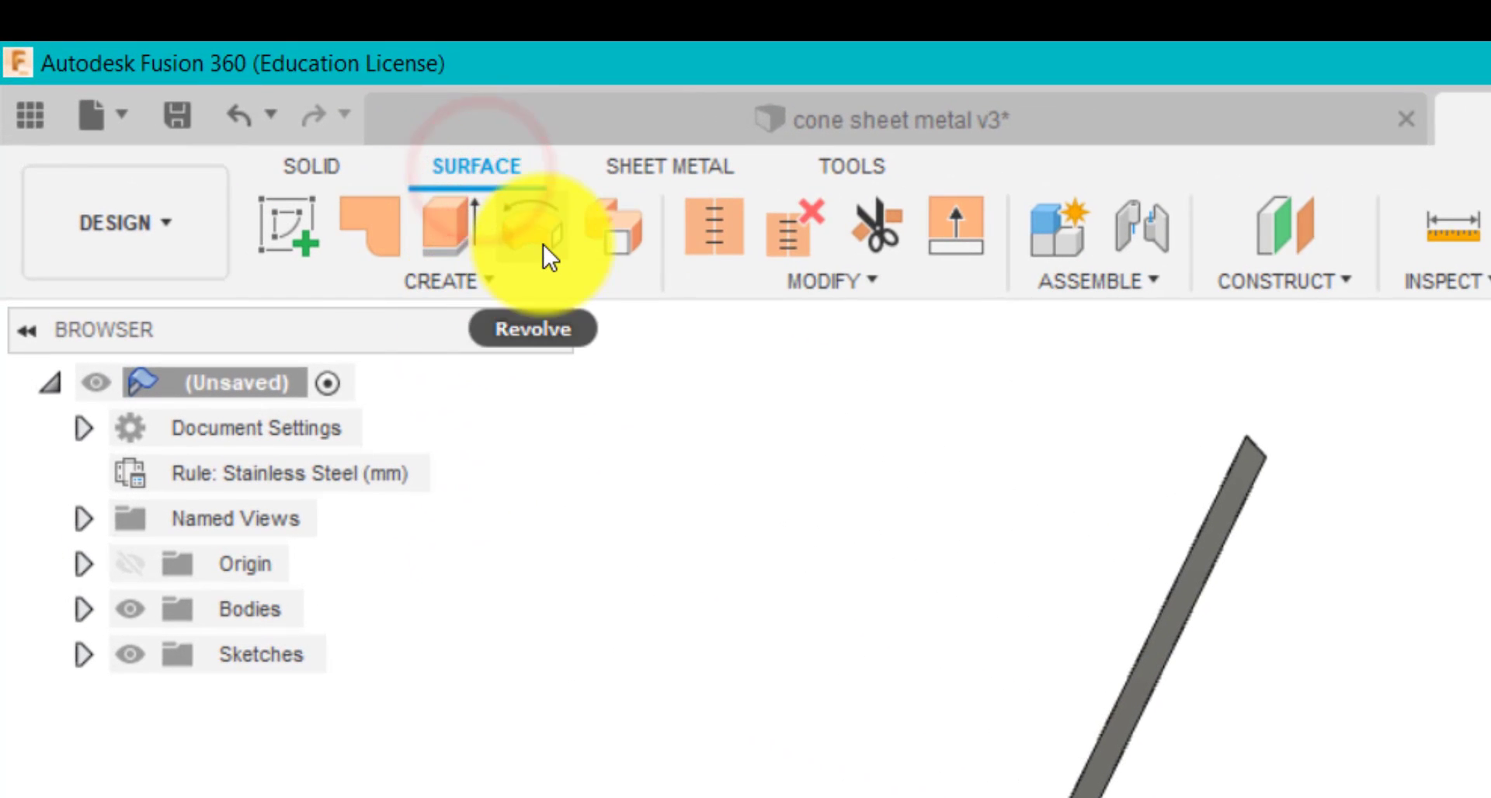
click(505, 219)
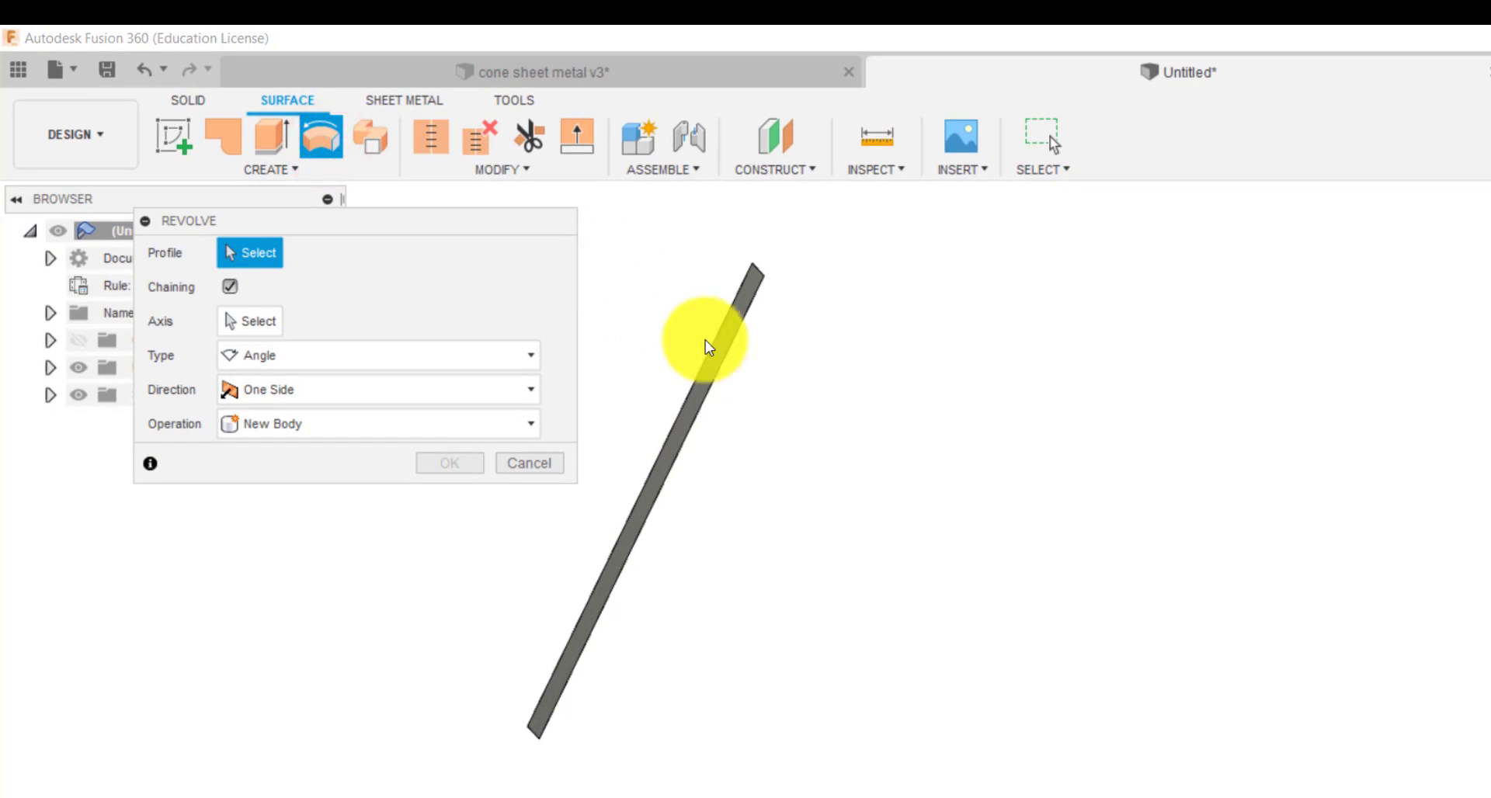
click(731, 361)
click(259, 320)
click(819, 630)
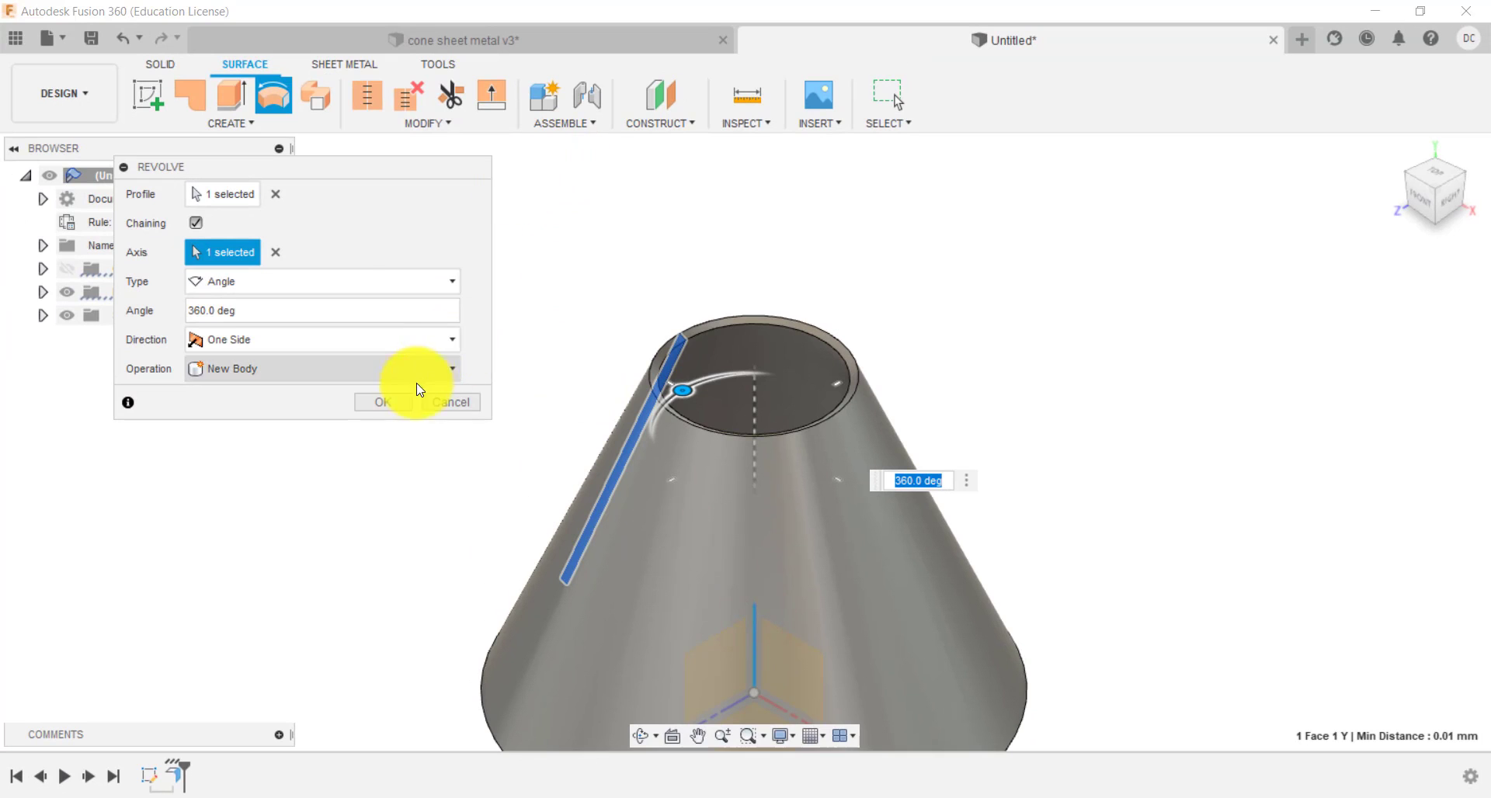
click(398, 401)
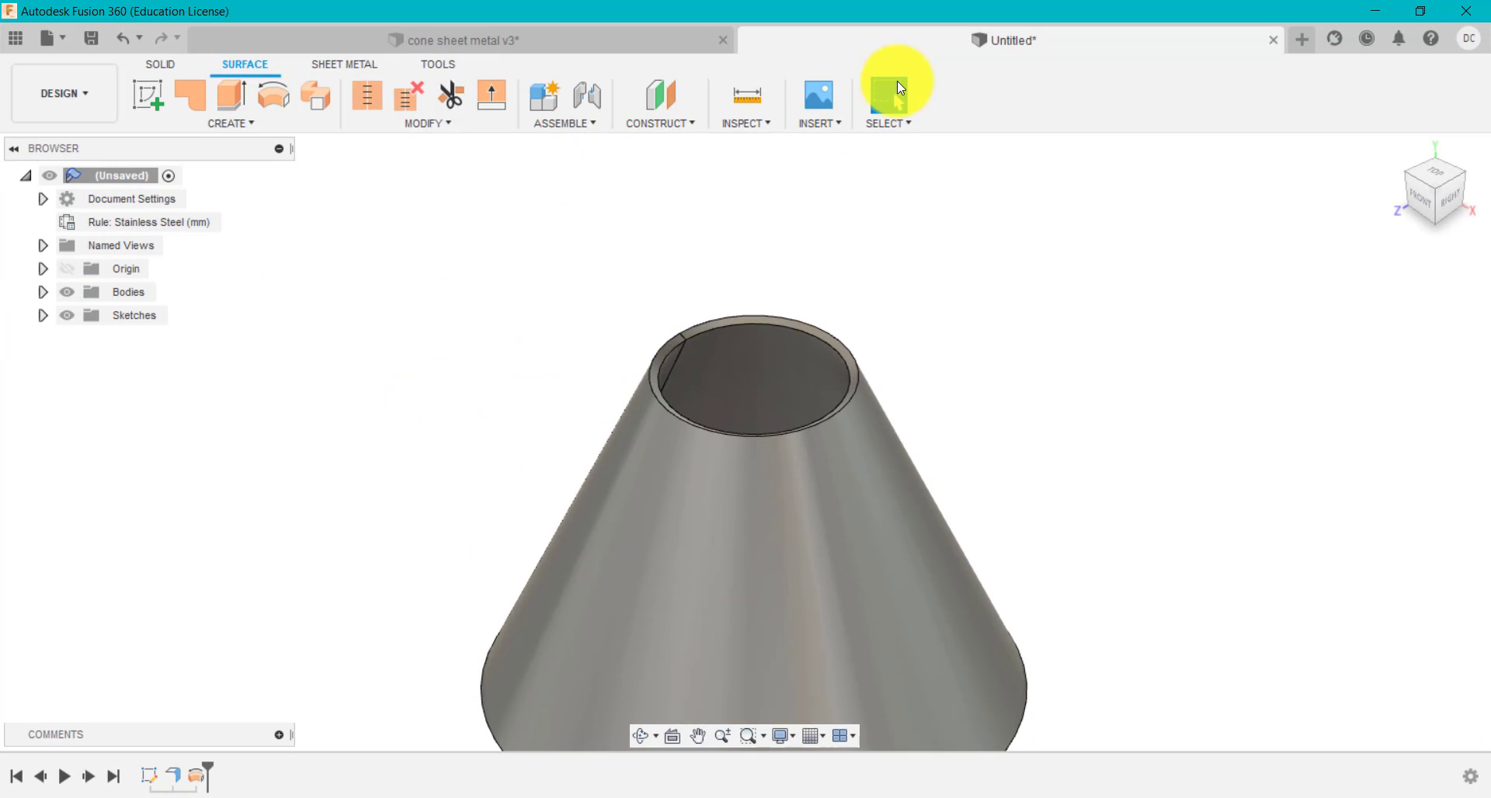
Check the reference cone's Revolve1 angle in cone sheet metal v3 without changes.
click(667, 39)
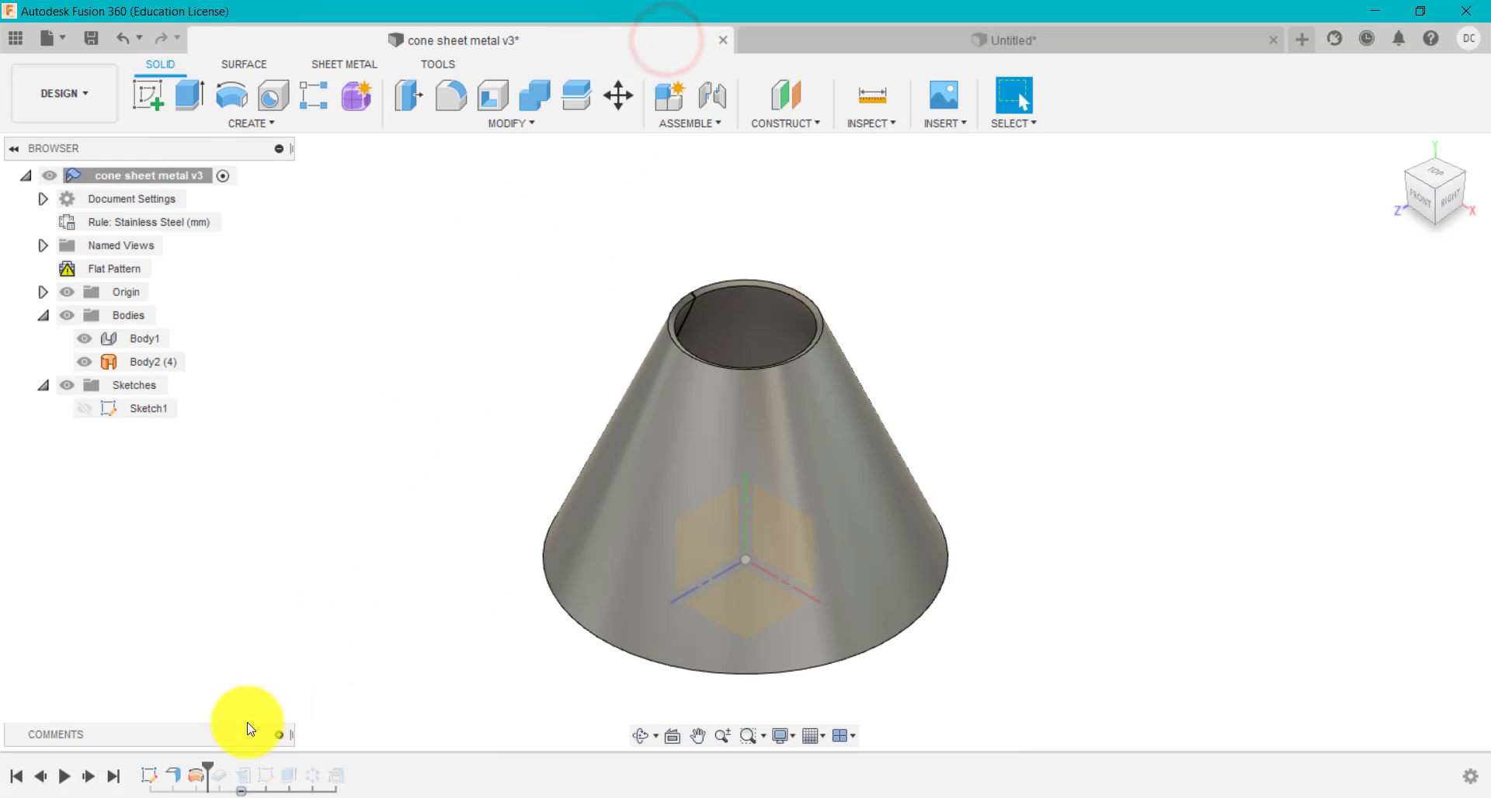
right_click(200, 774)
click(260, 600)
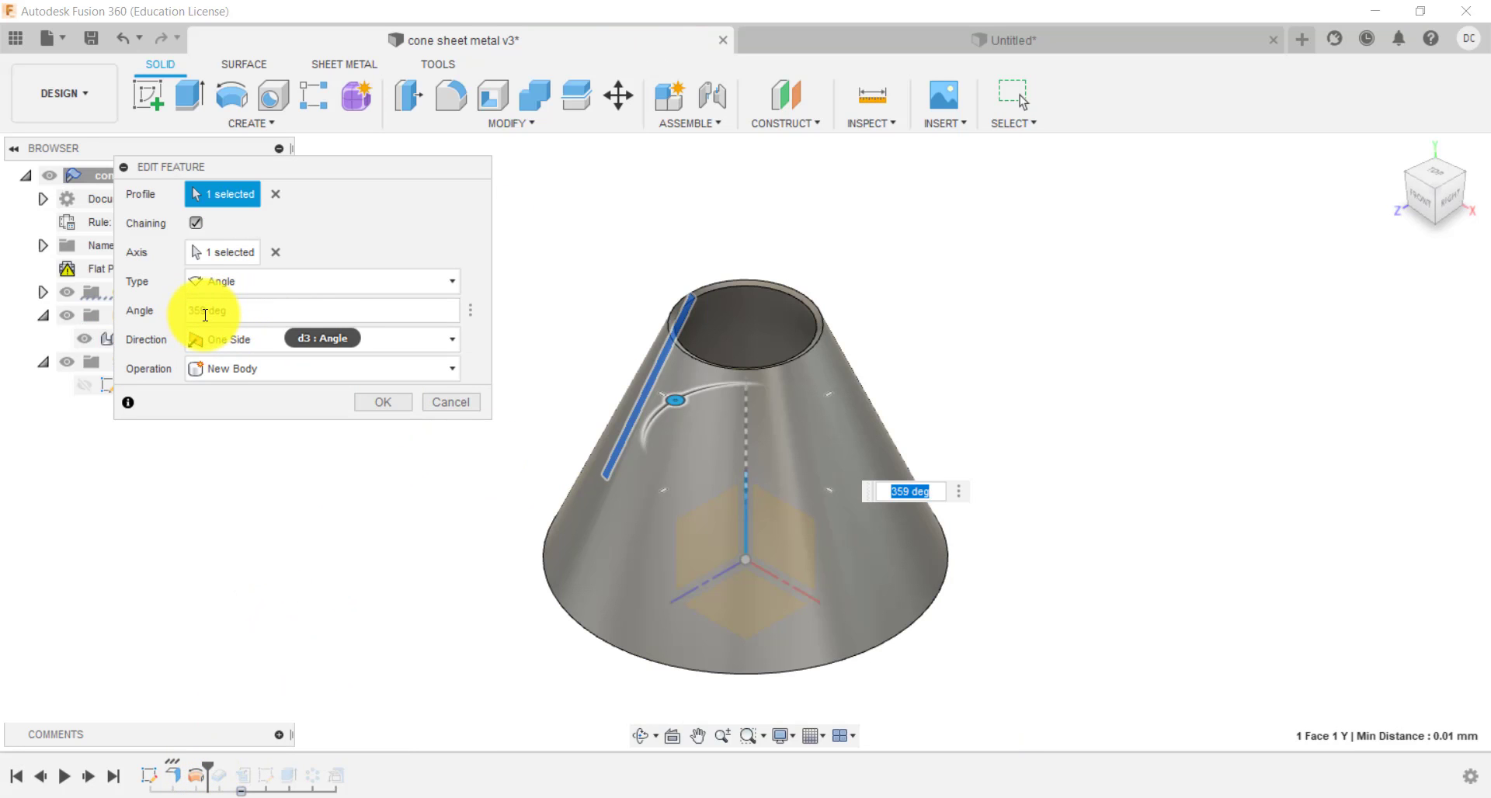
click(435, 401)
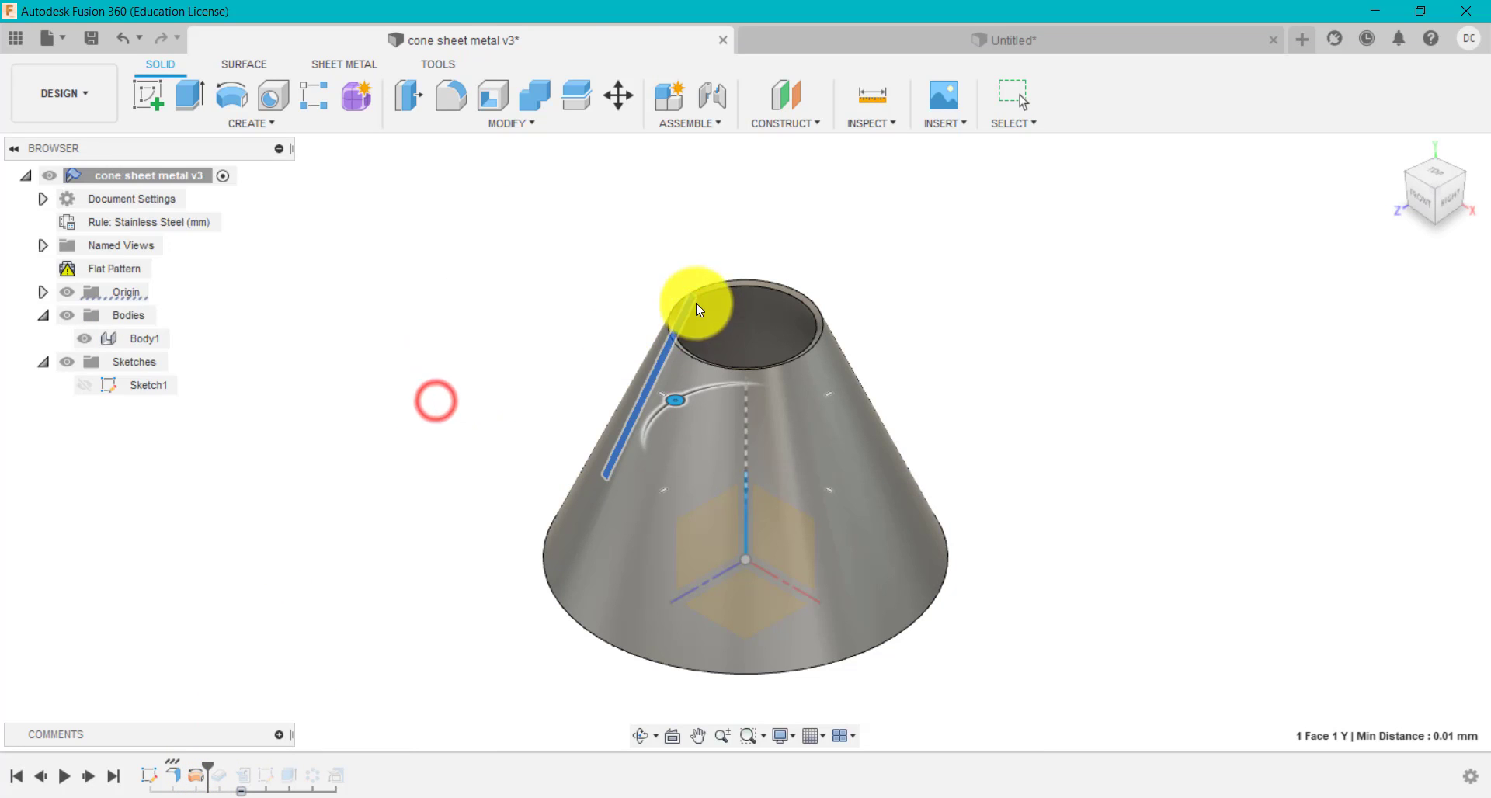
scroll(689, 301, up, 3)
scroll(687, 301, down, 3)
Change the Untitled revolve angle from 360 to 359 deg.
click(812, 35)
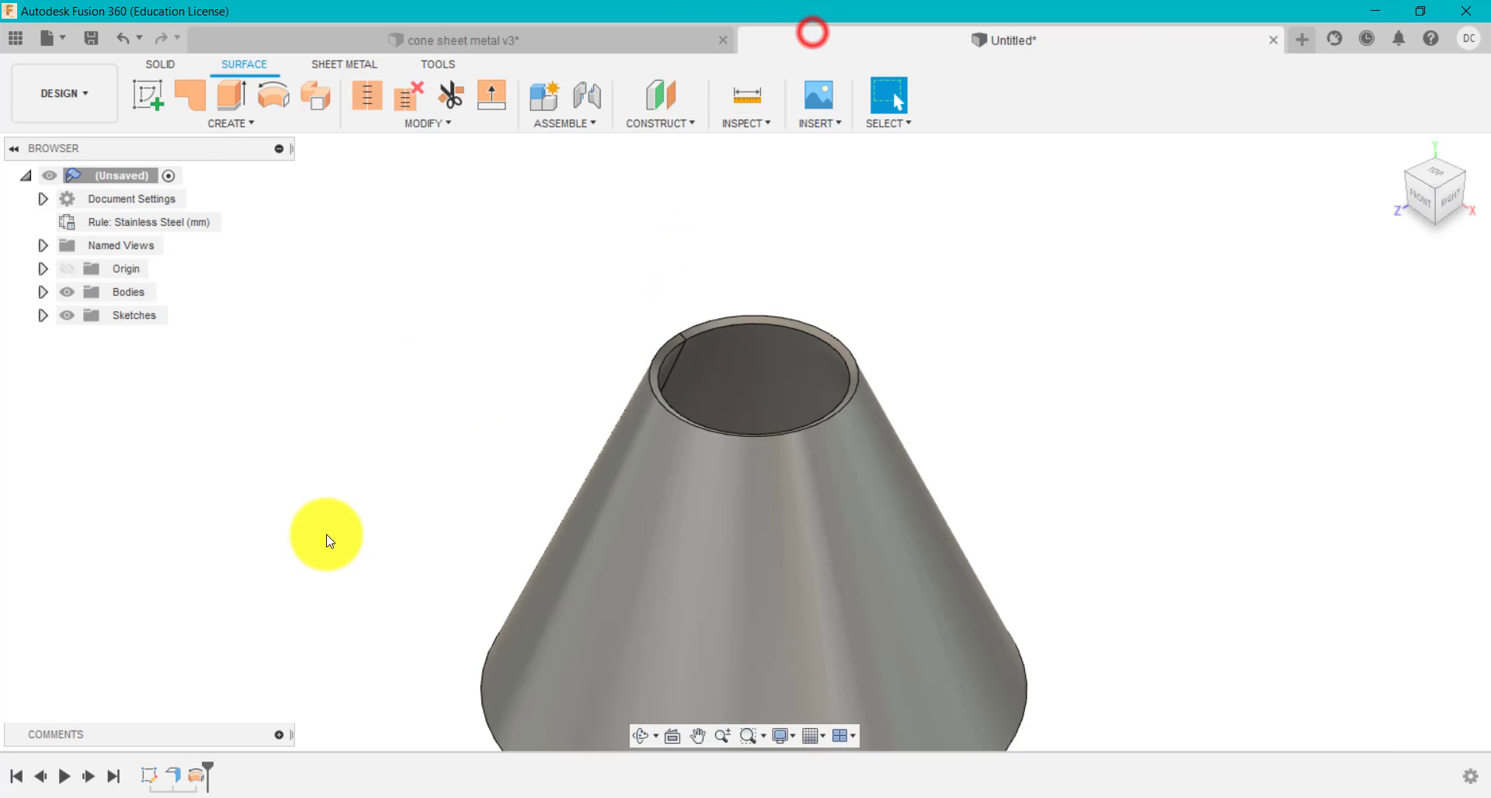
right_click(204, 790)
click(283, 617)
drag(256, 308, 182, 317)
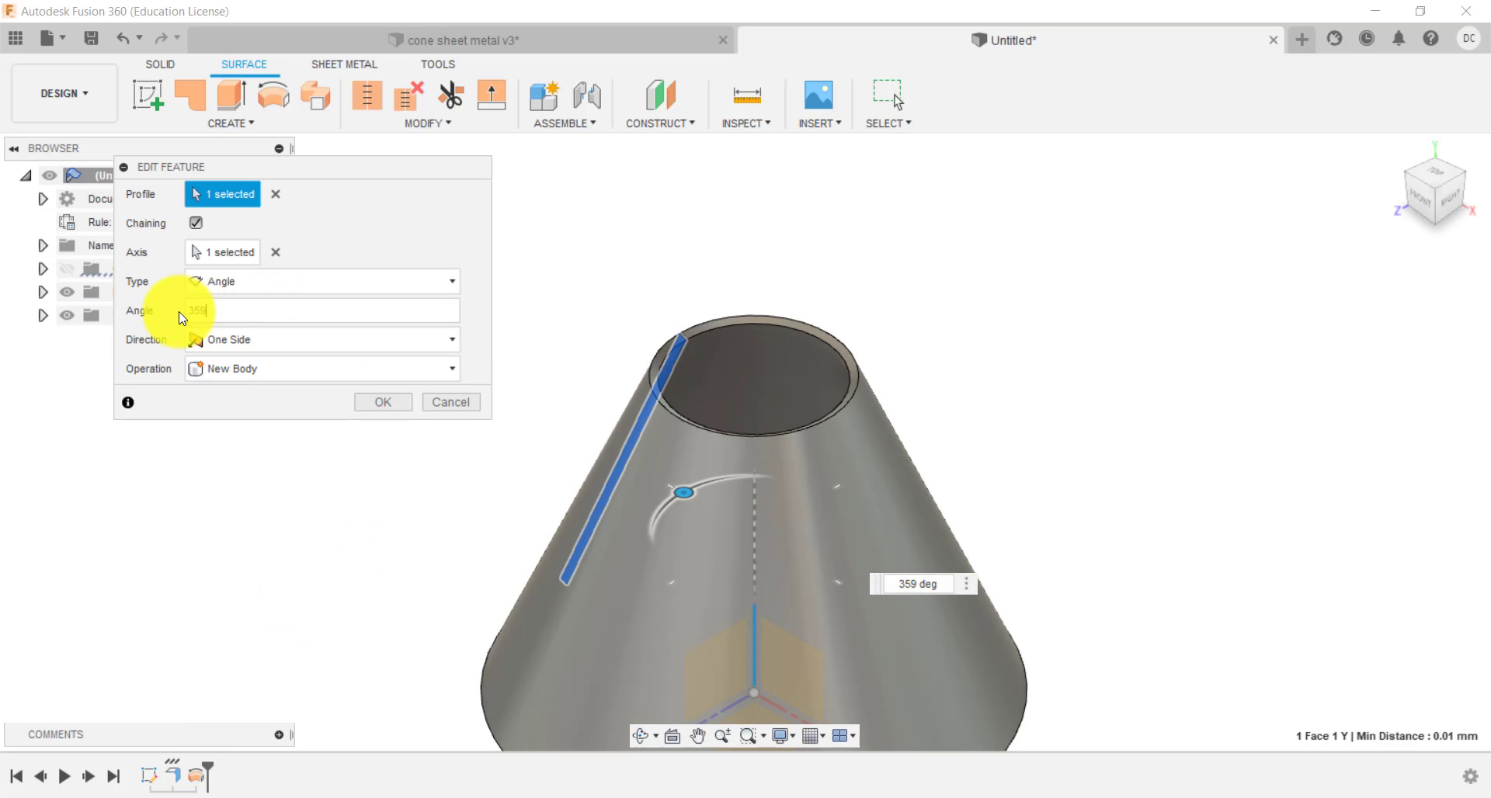
click(369, 401)
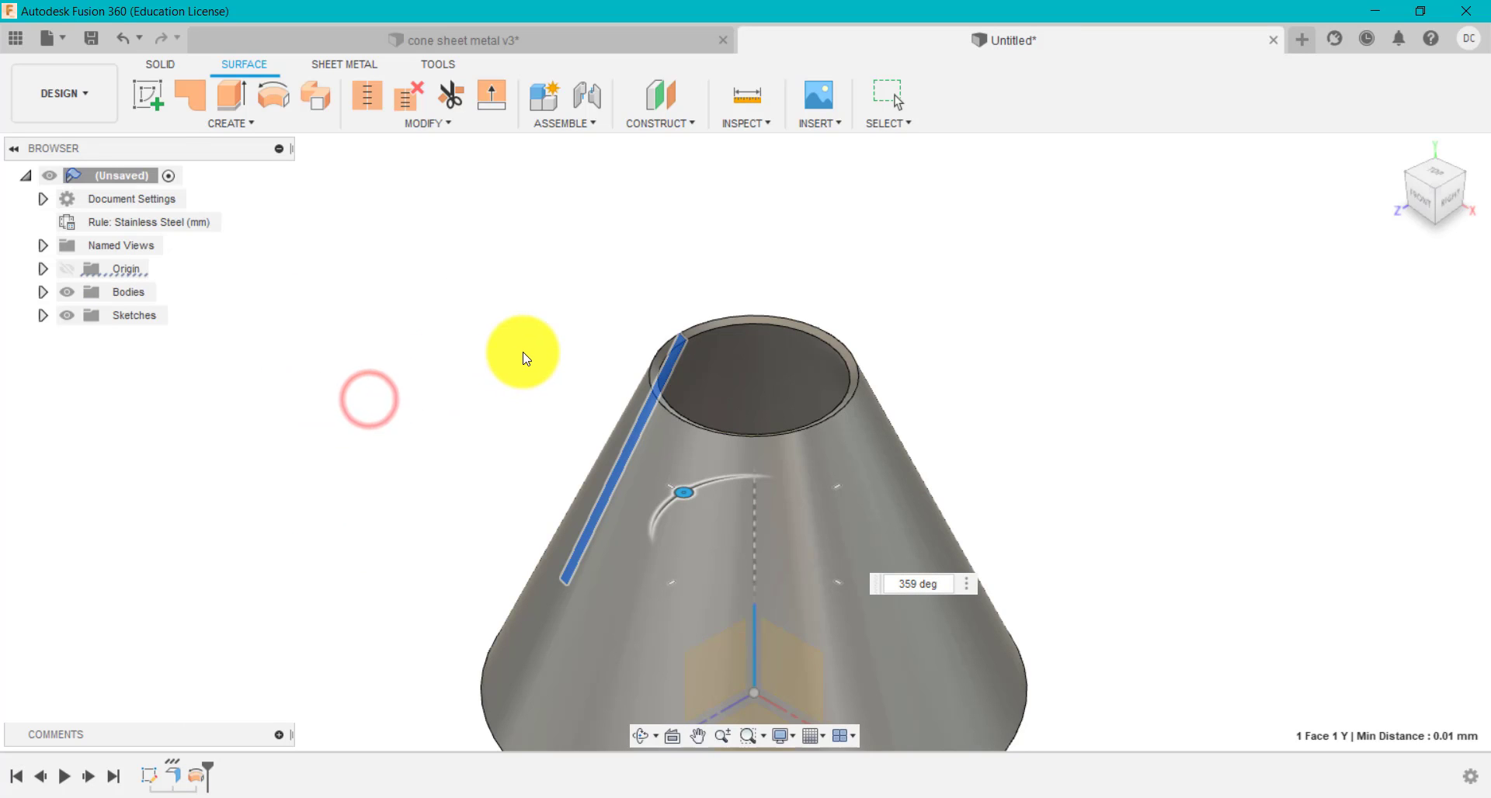
scroll(526, 355, down, 2)
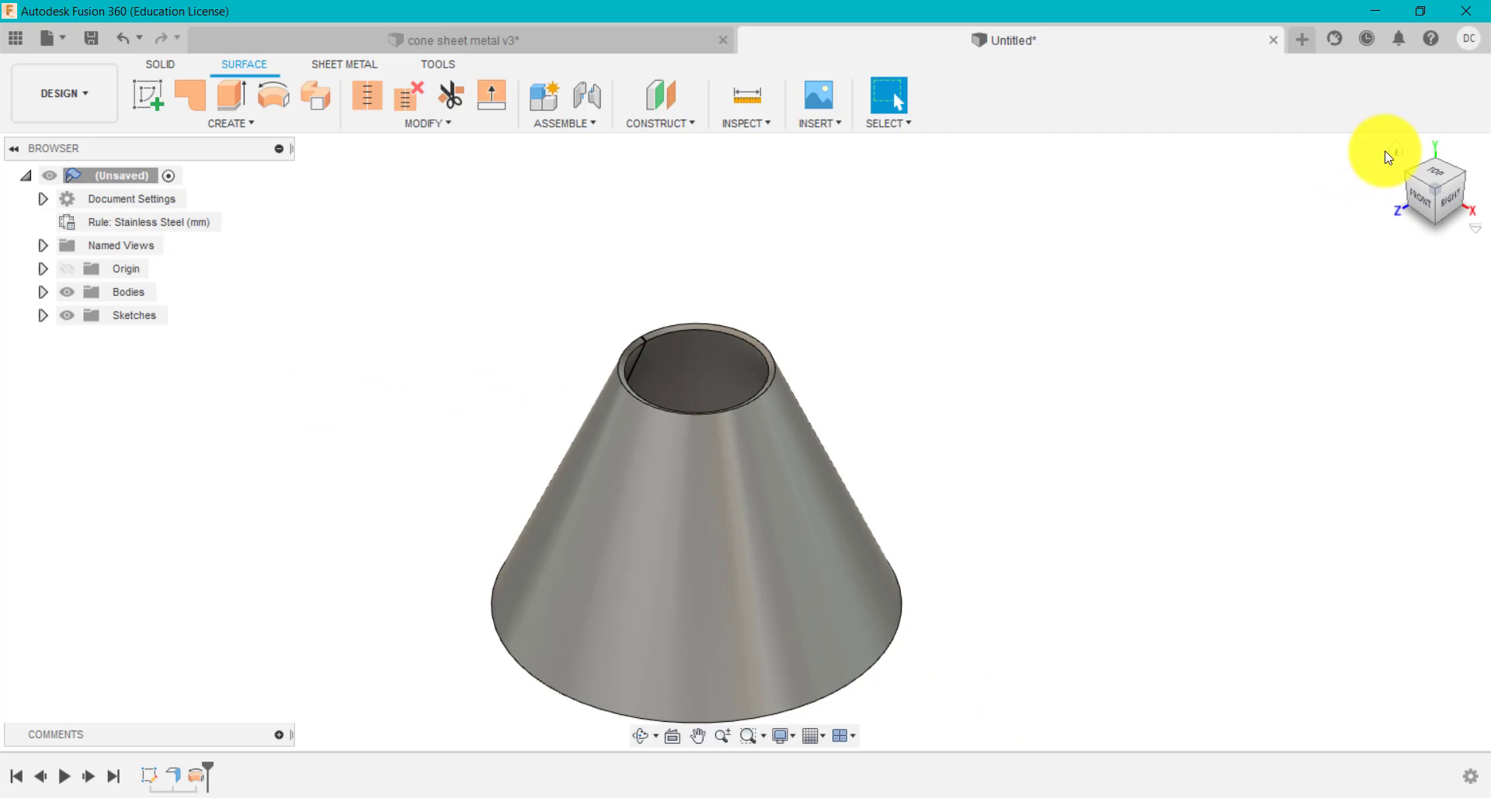
In cone sheet metal v3, open Thicken1 to review its -2 mm, One Side, Join settings.
click(1392, 153)
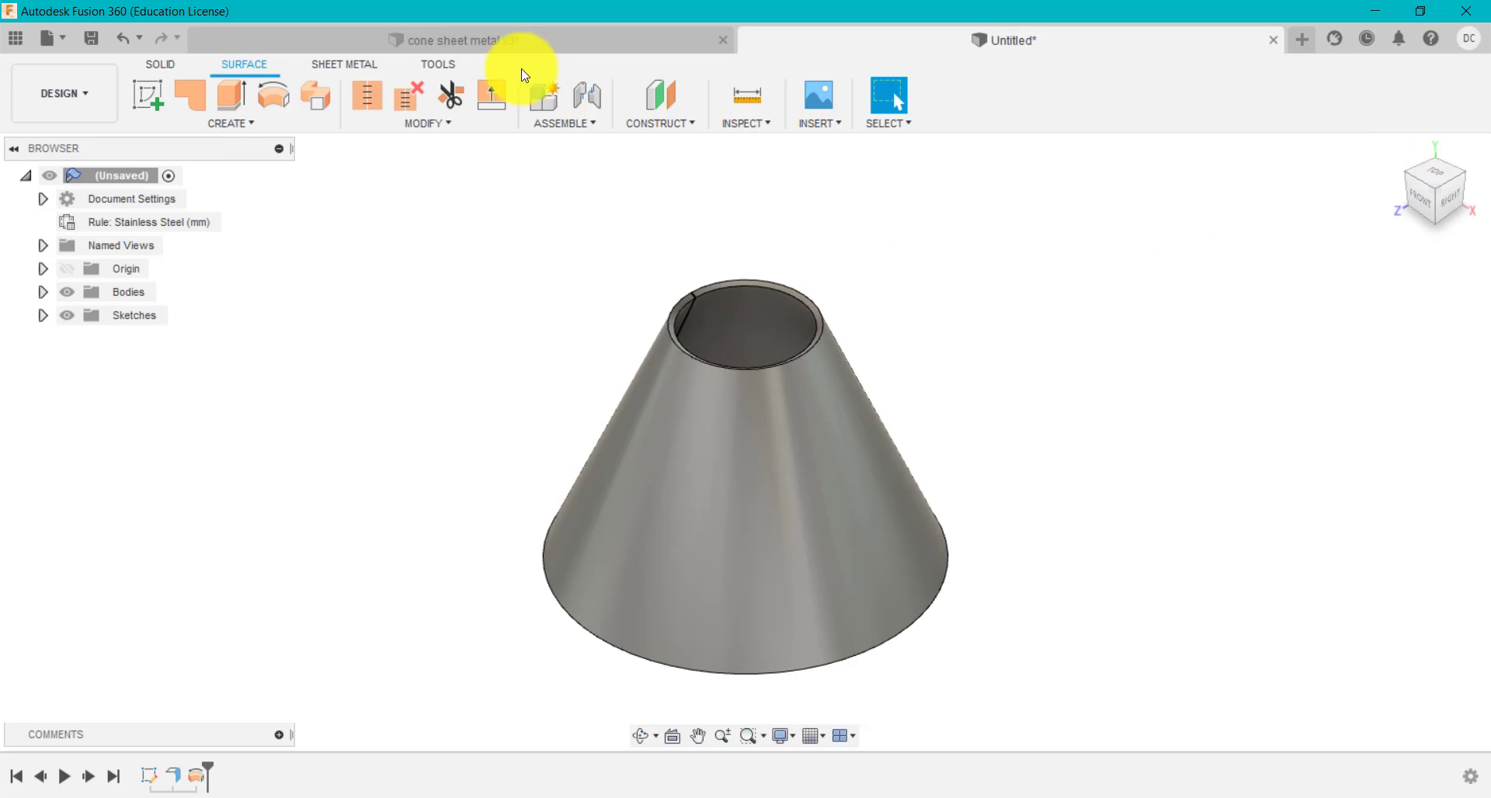
click(508, 42)
scroll(330, 499, down, 3)
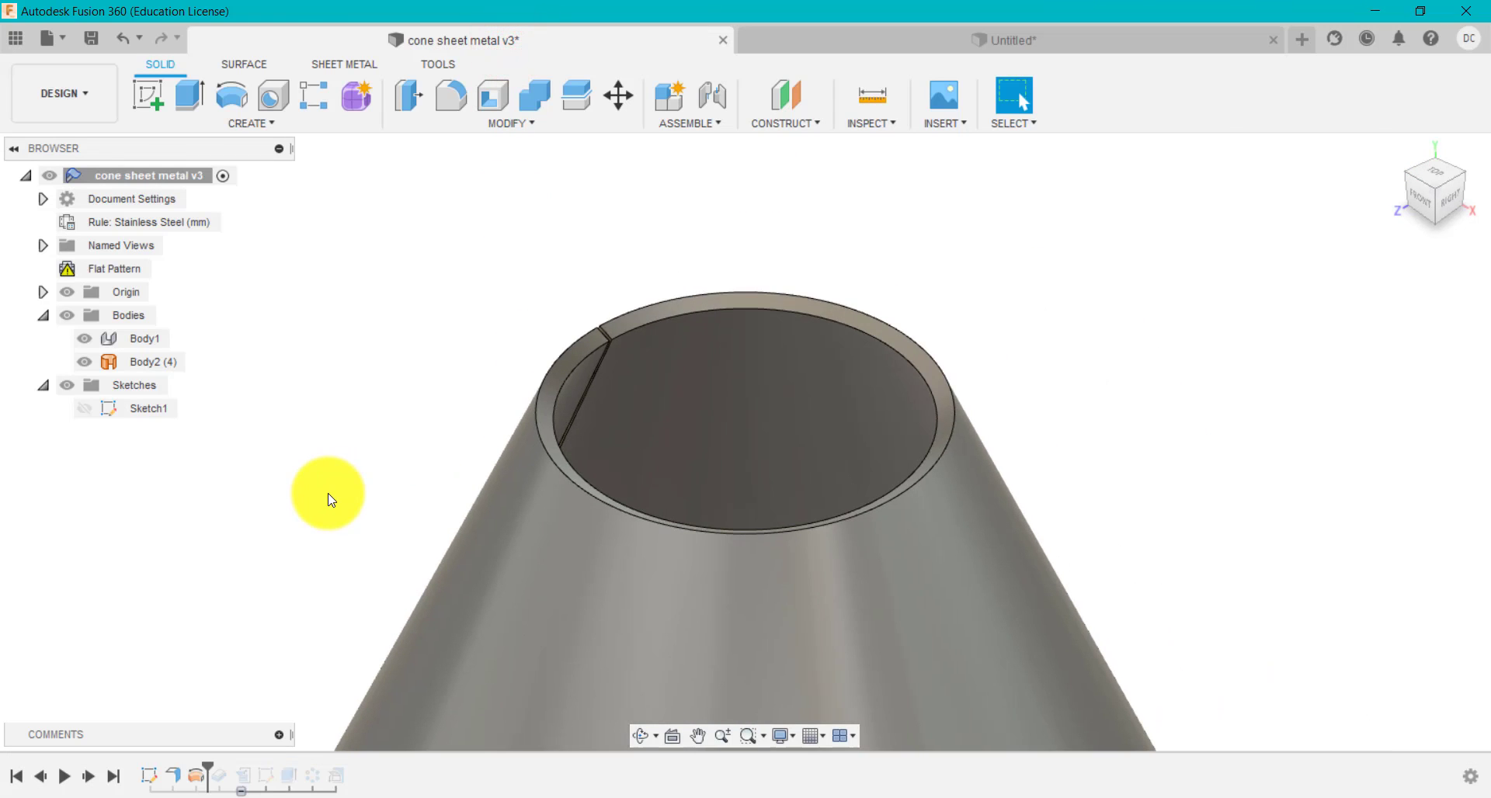
click(1402, 148)
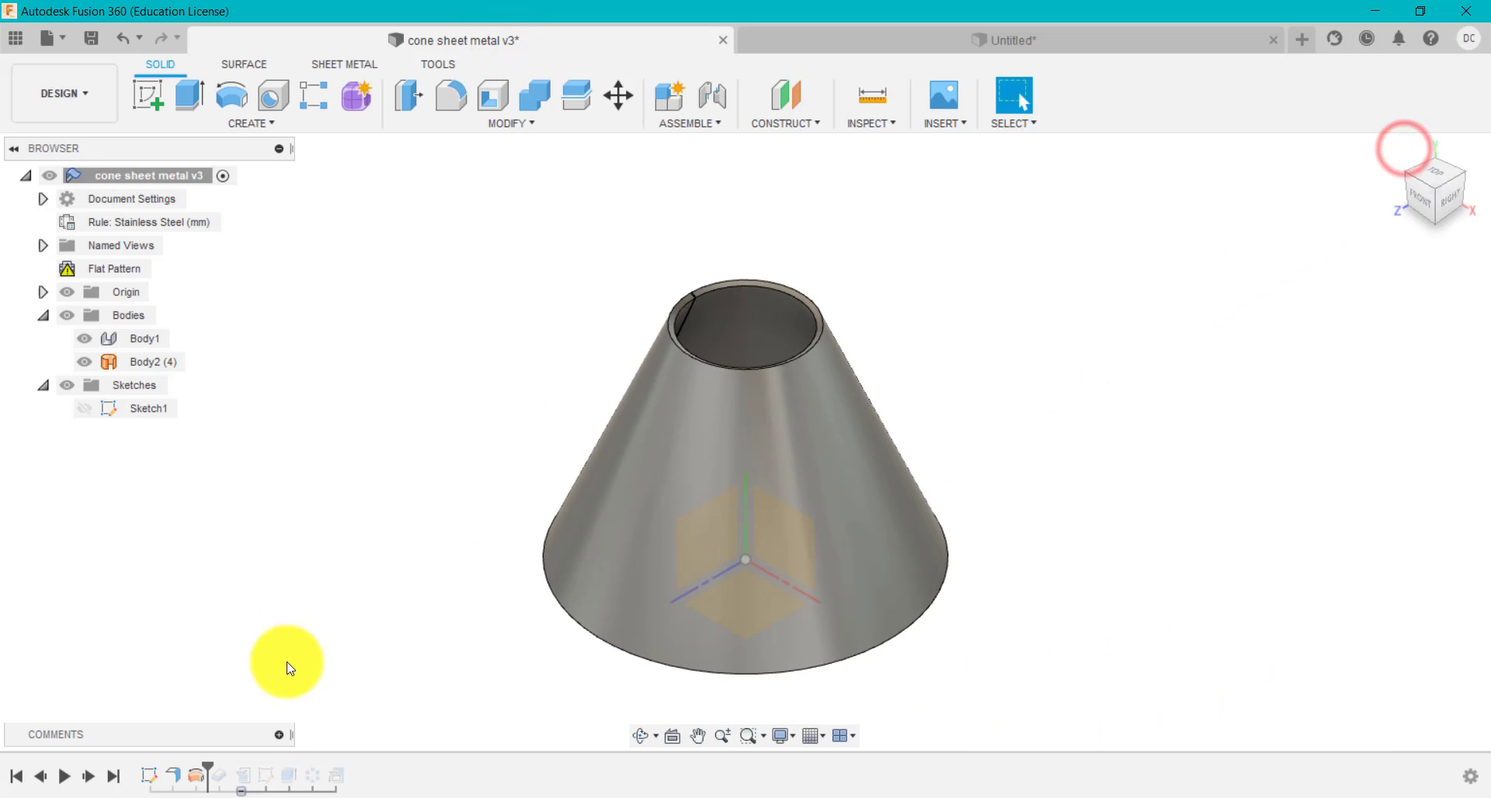
click(217, 767)
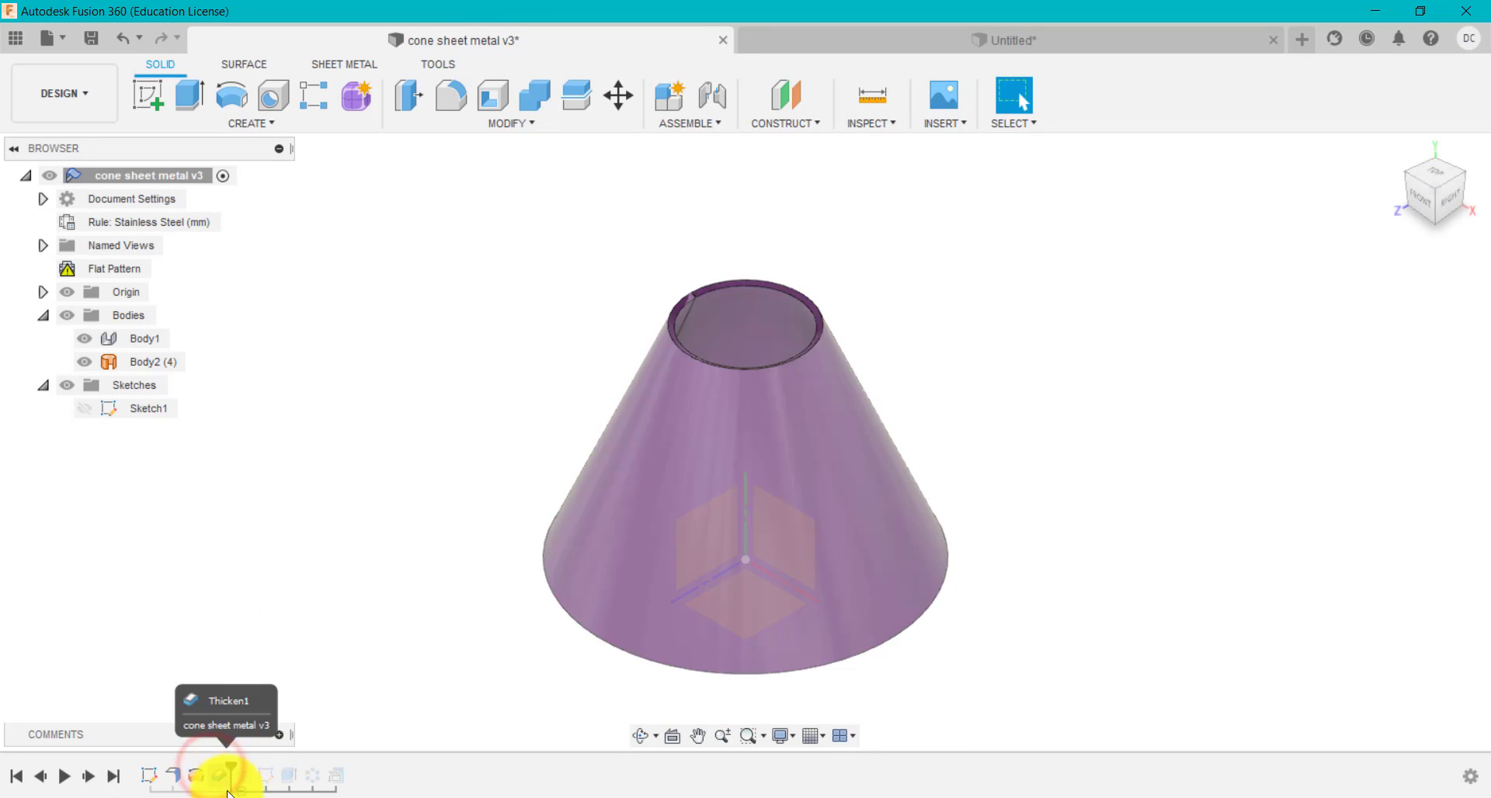
right_click(218, 774)
click(285, 611)
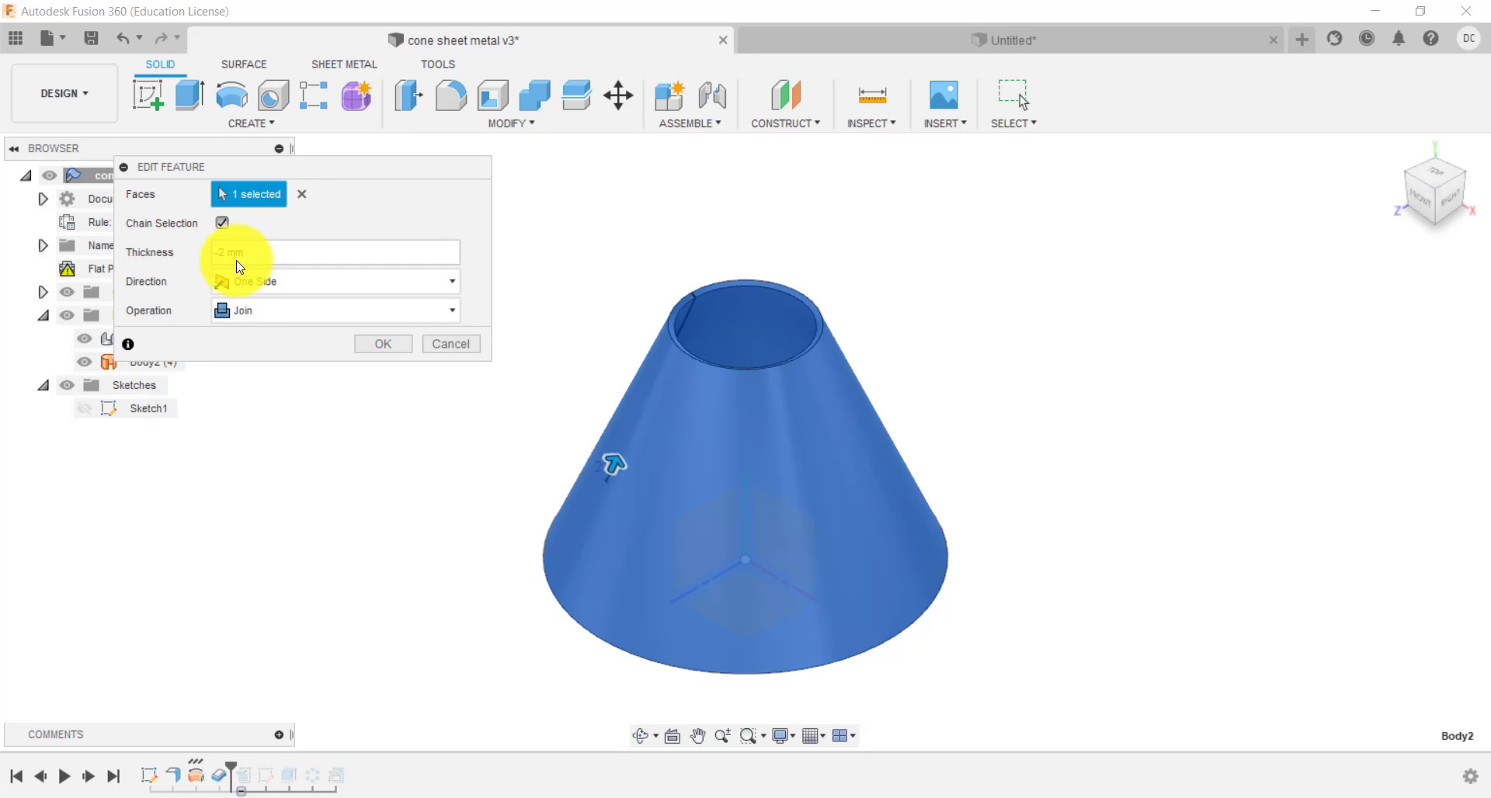
Thicken the Untitled cone face by -2 mm on one side with the Join operation.
click(438, 339)
click(875, 43)
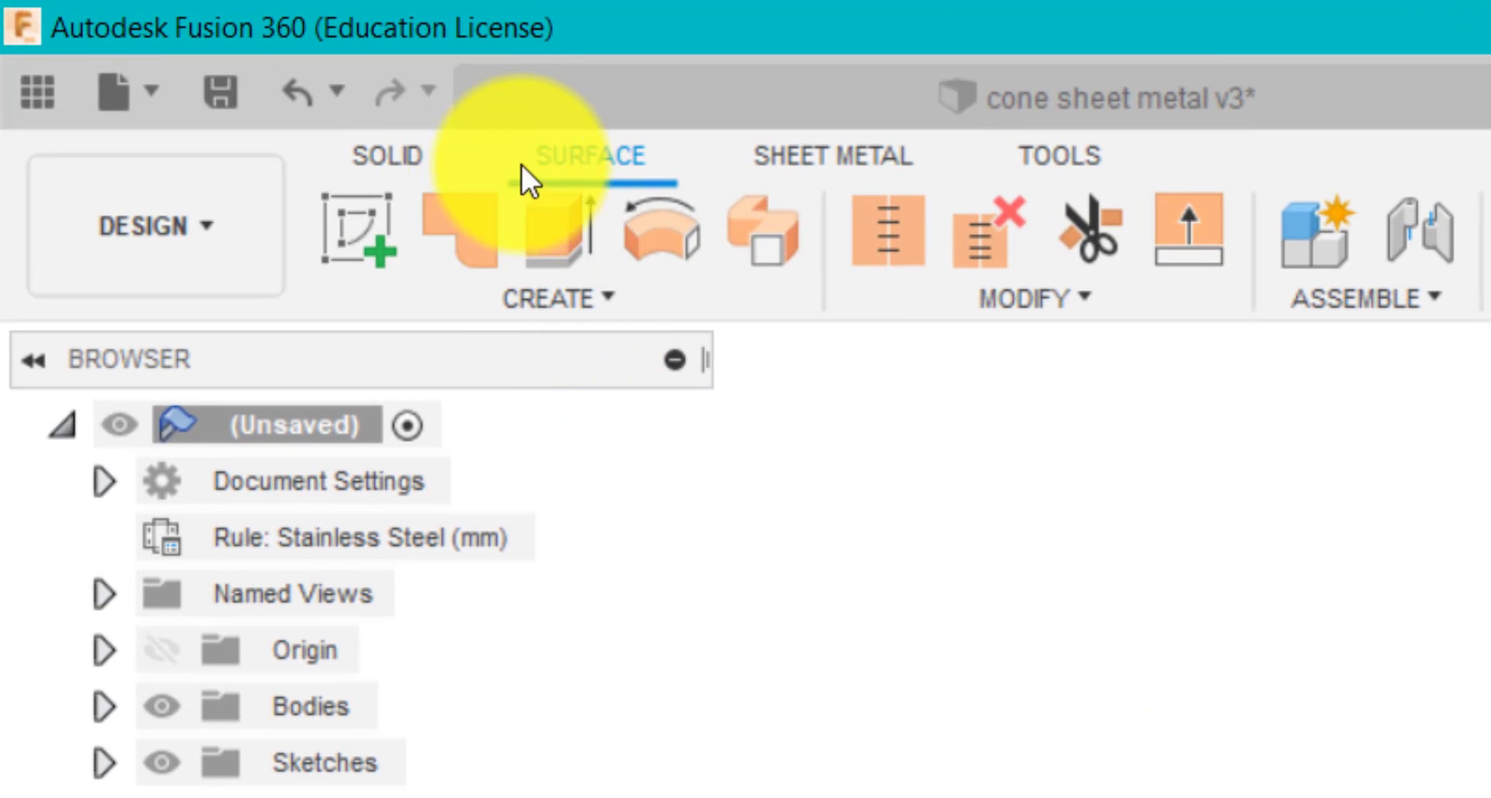
click(187, 73)
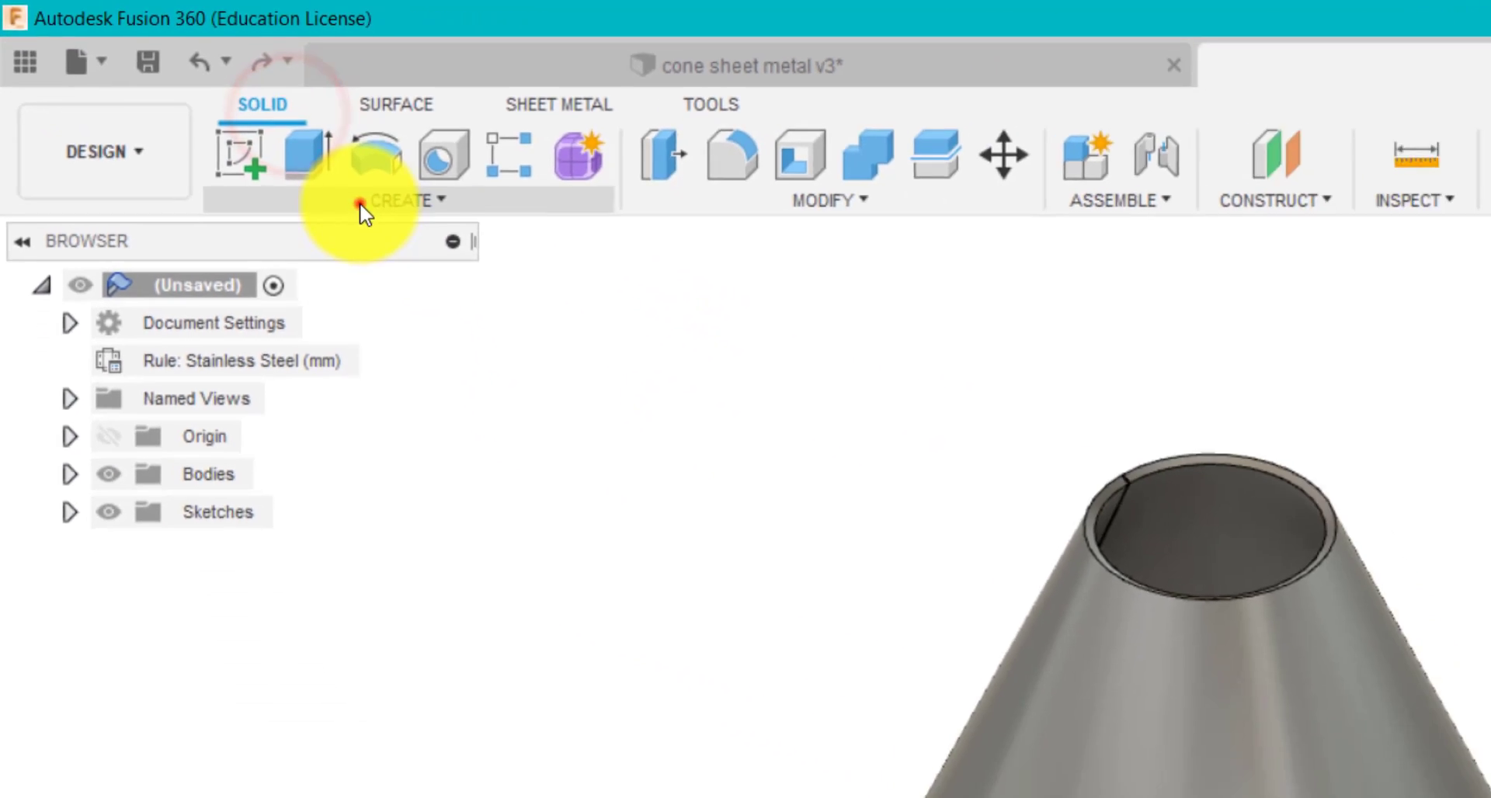
click(535, 304)
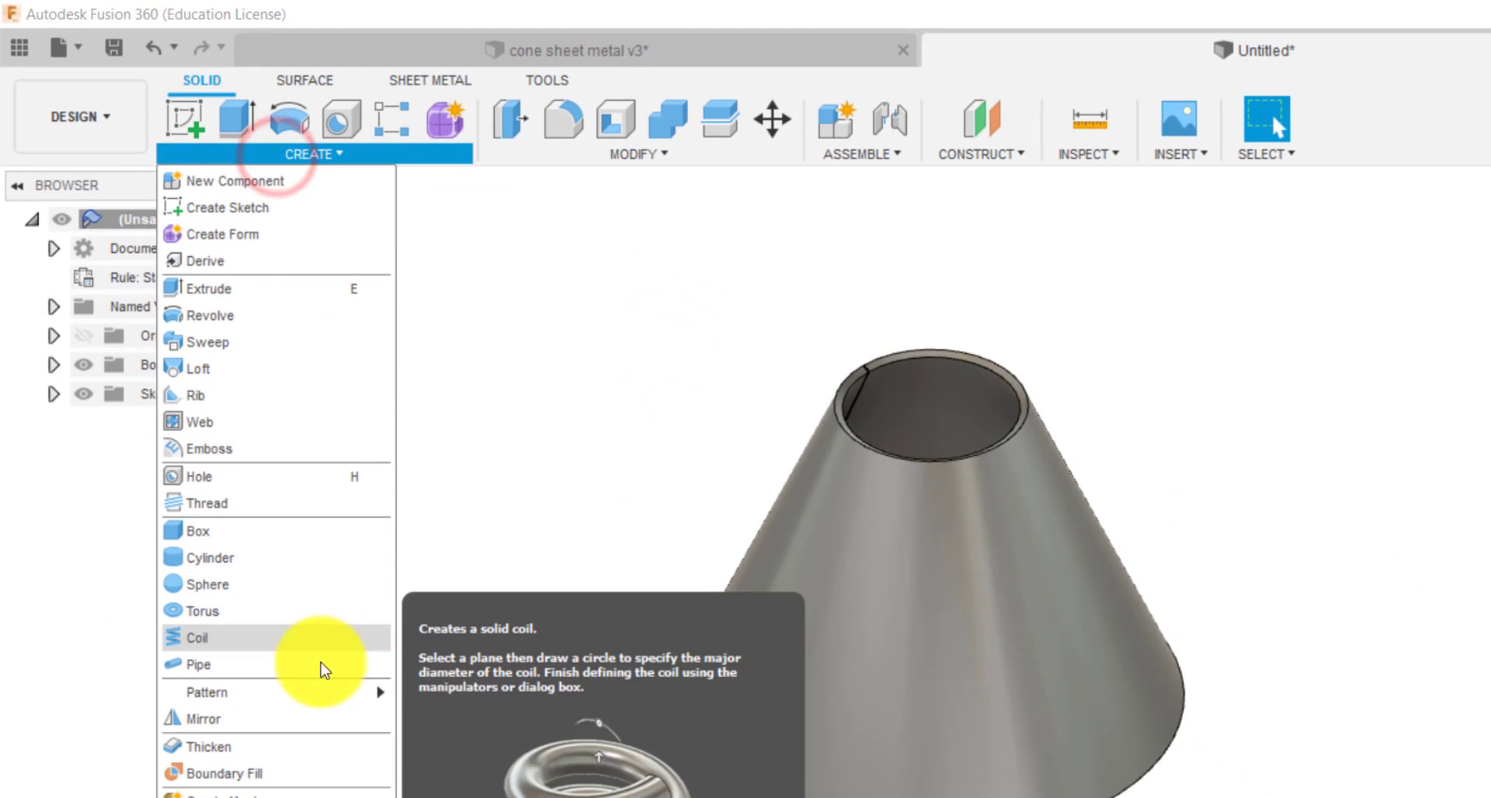
click(299, 745)
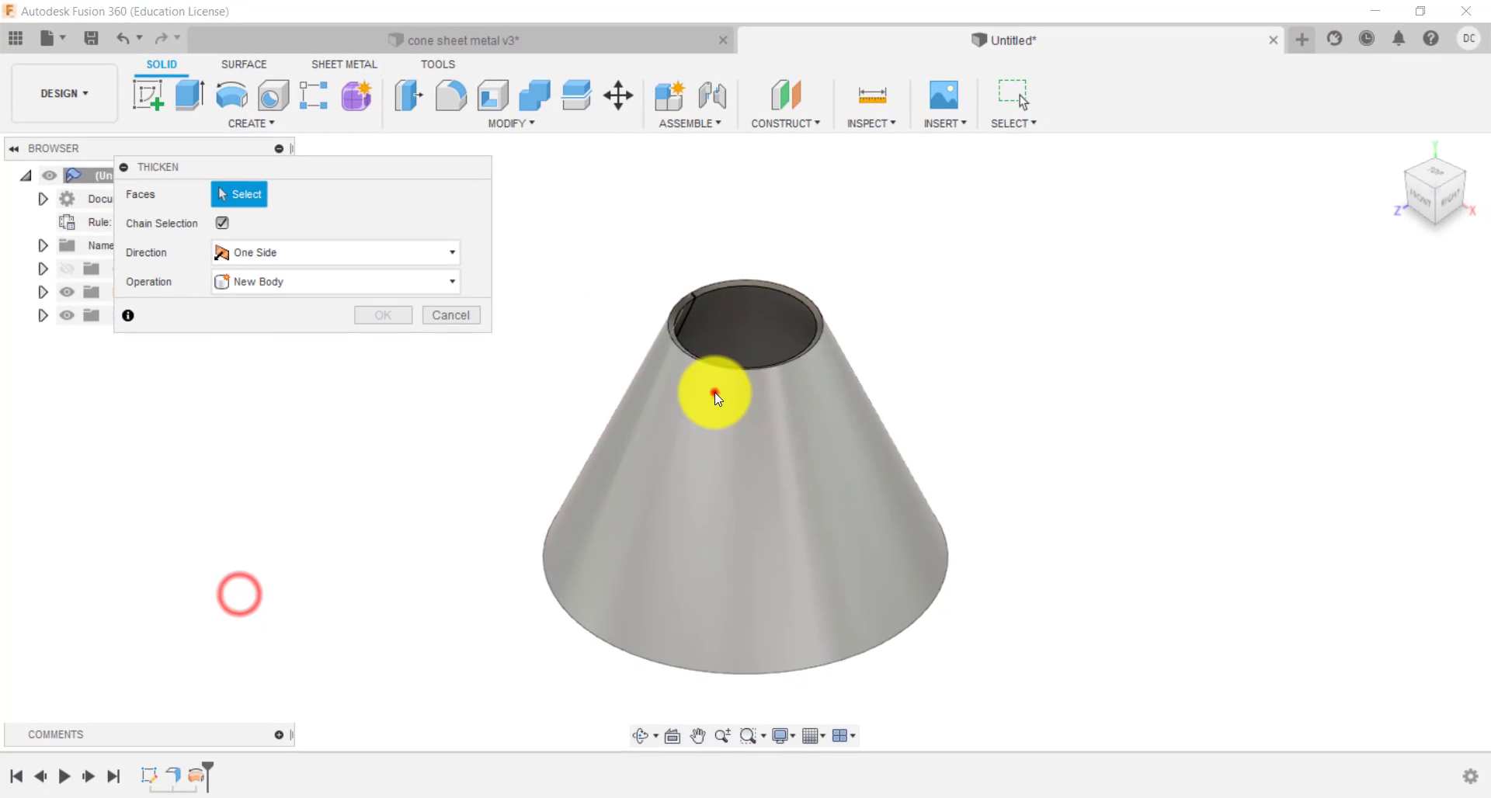
click(715, 393)
click(271, 251)
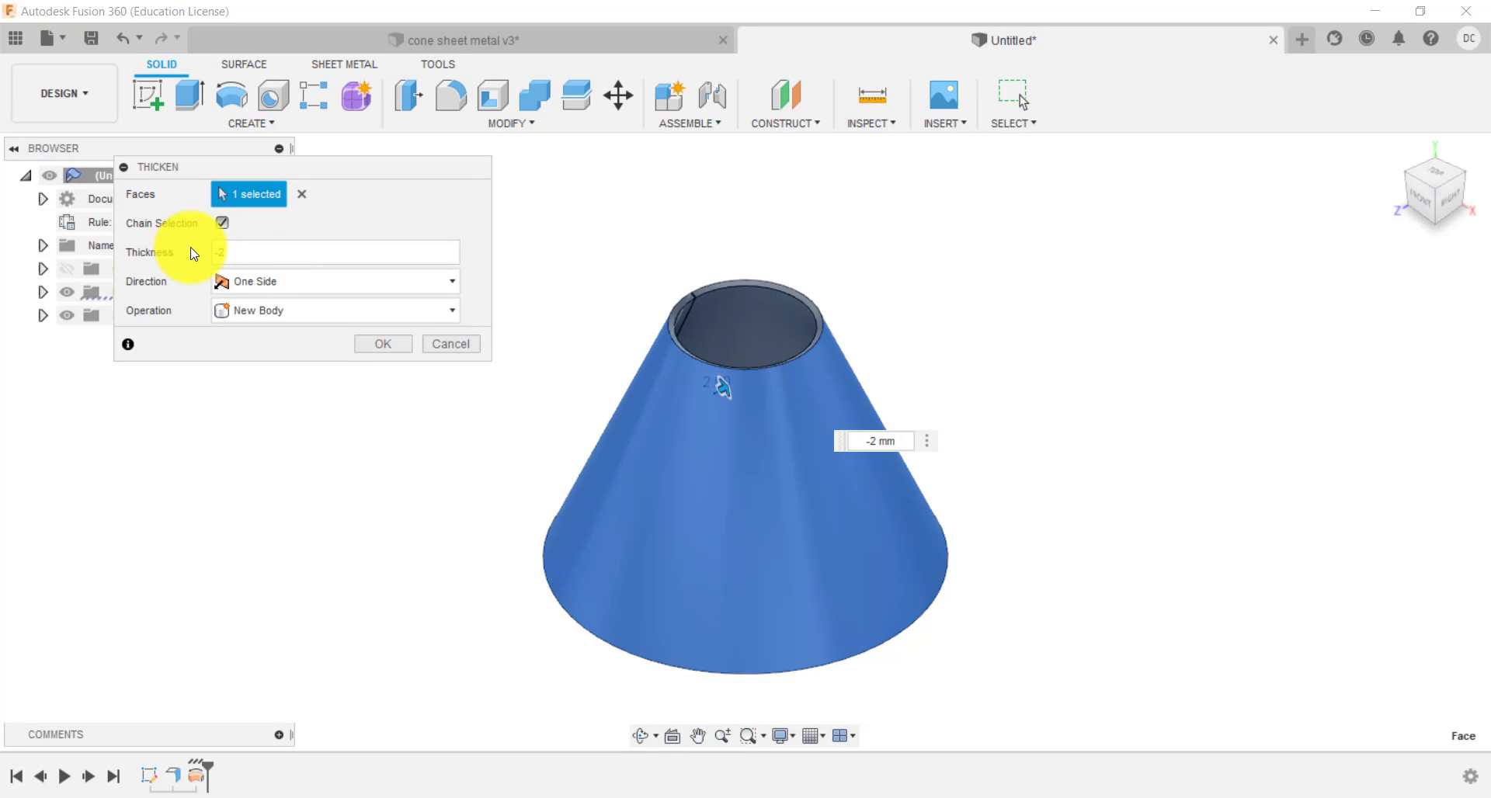
click(351, 310)
click(299, 336)
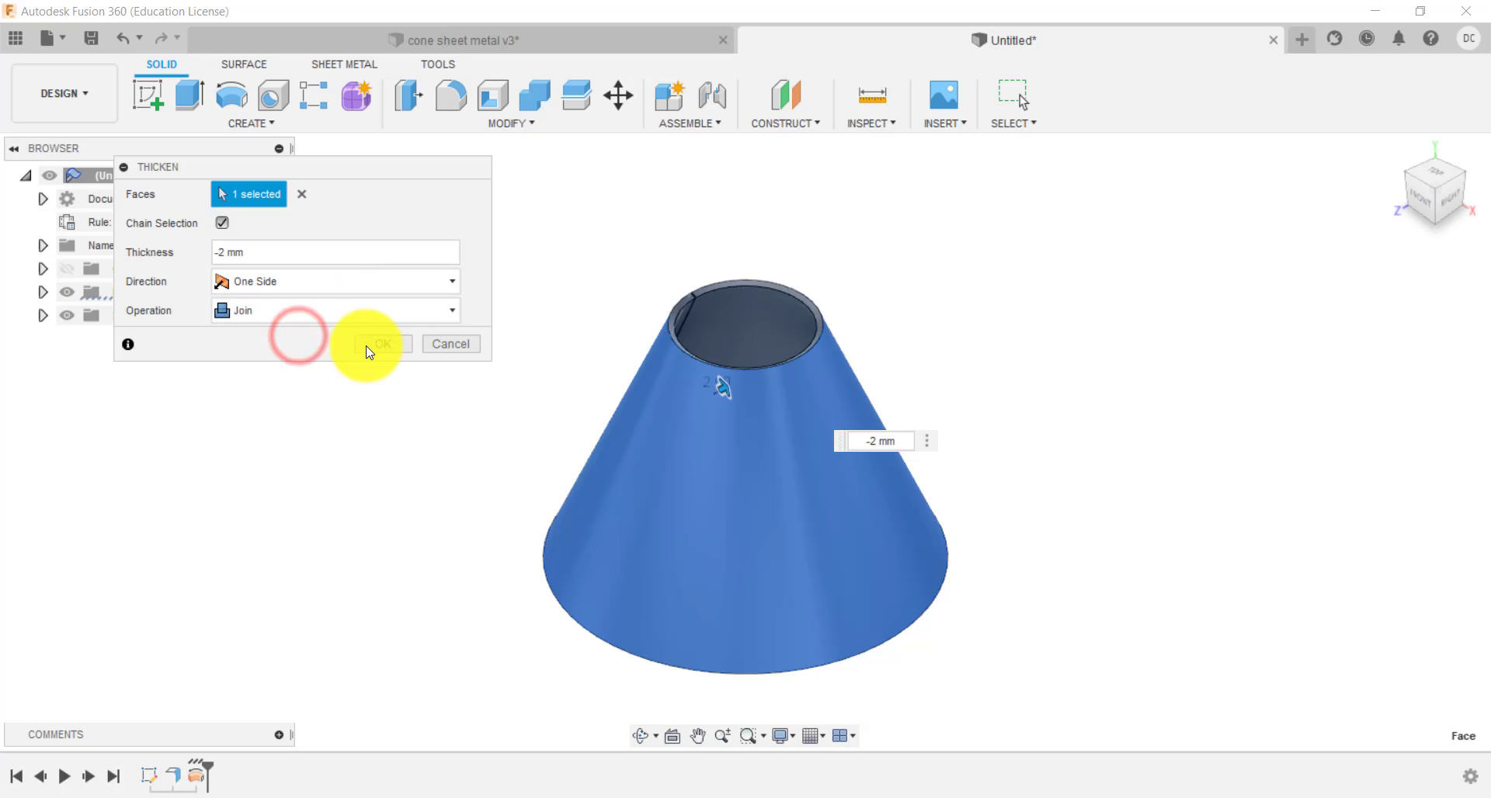
click(363, 345)
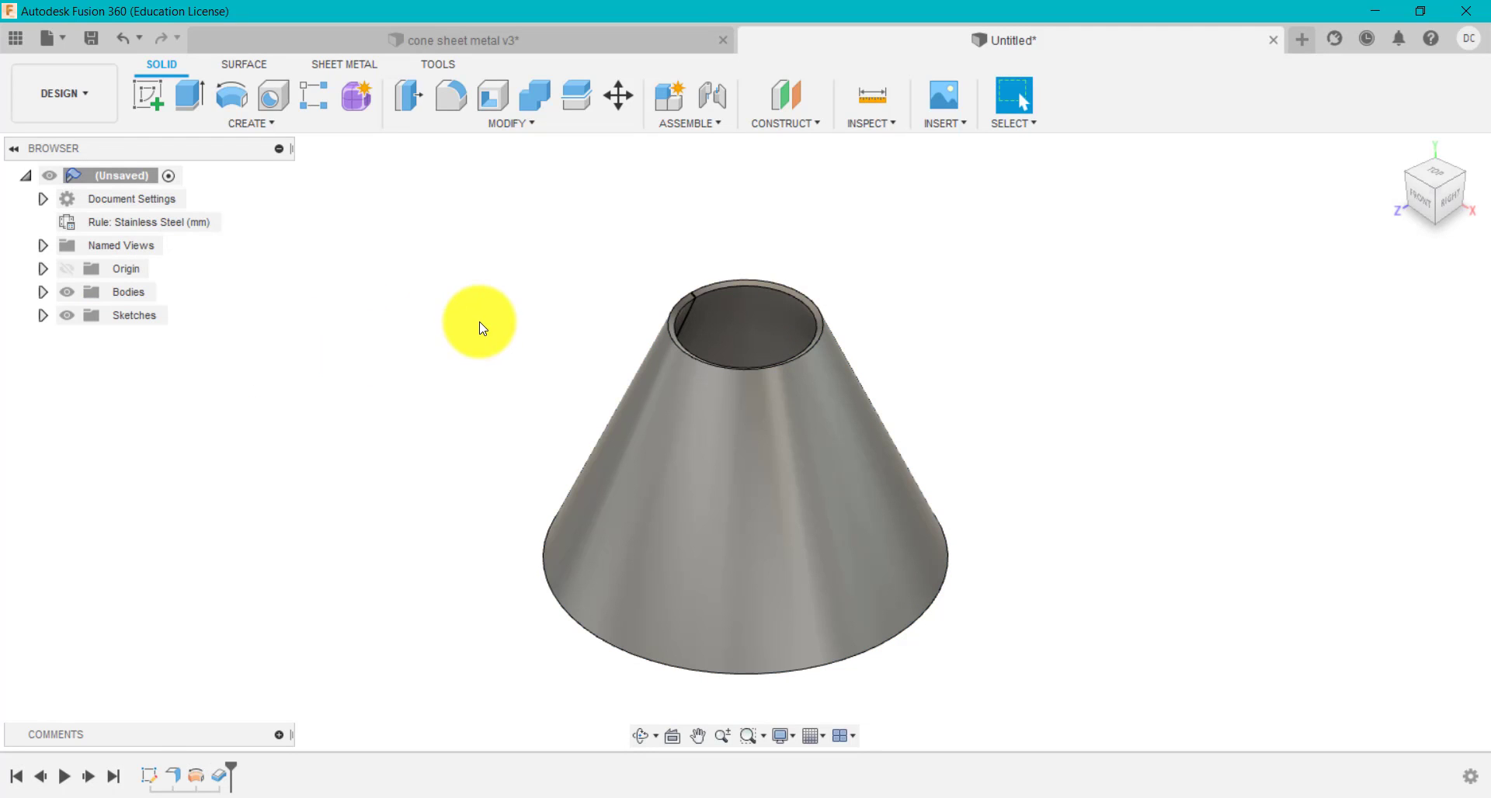
Expand Bodies in the Untitled design and toggle Body1 and Body2 visibility to inspect them.
click(43, 292)
click(91, 337)
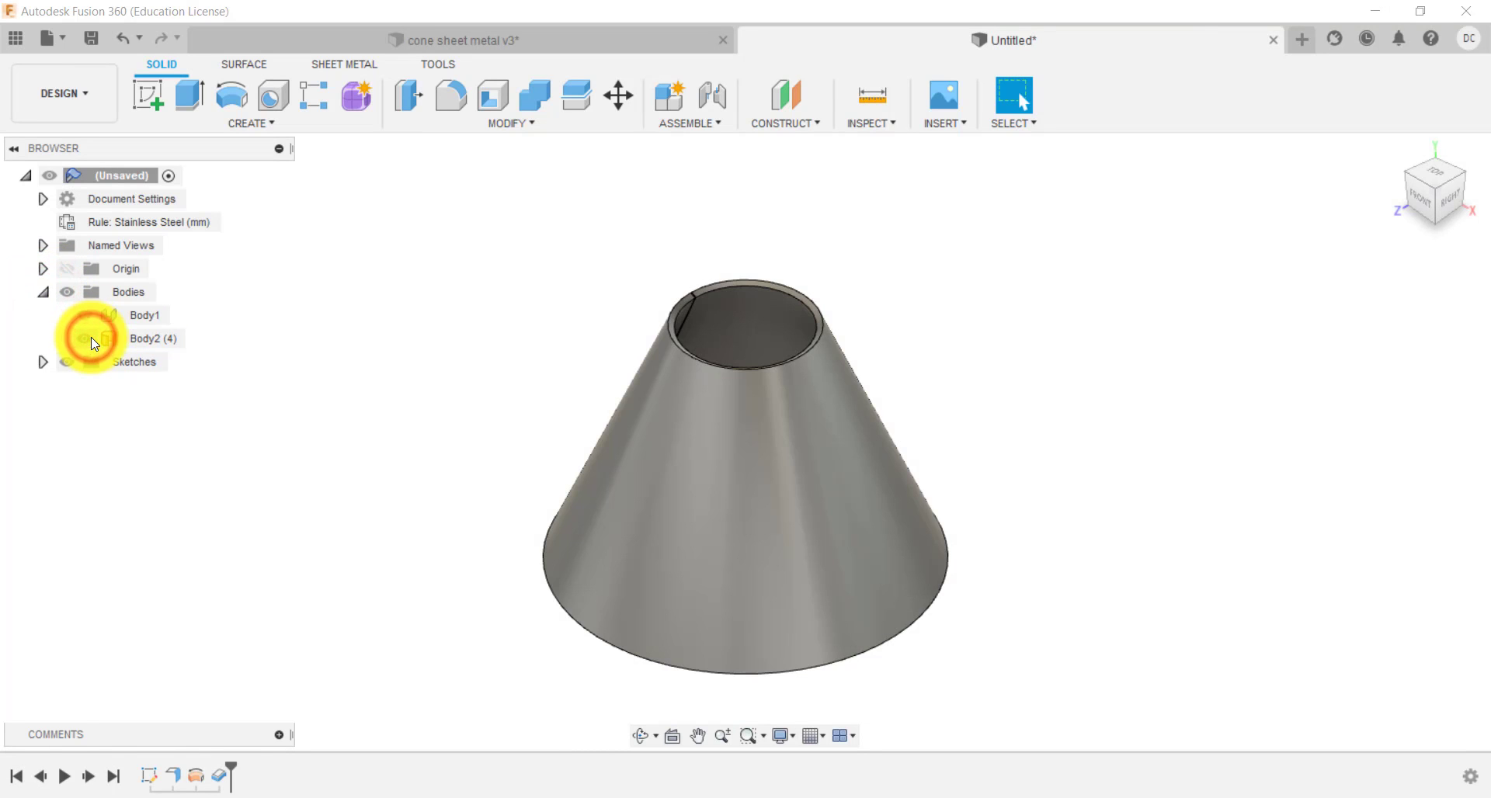
click(87, 320)
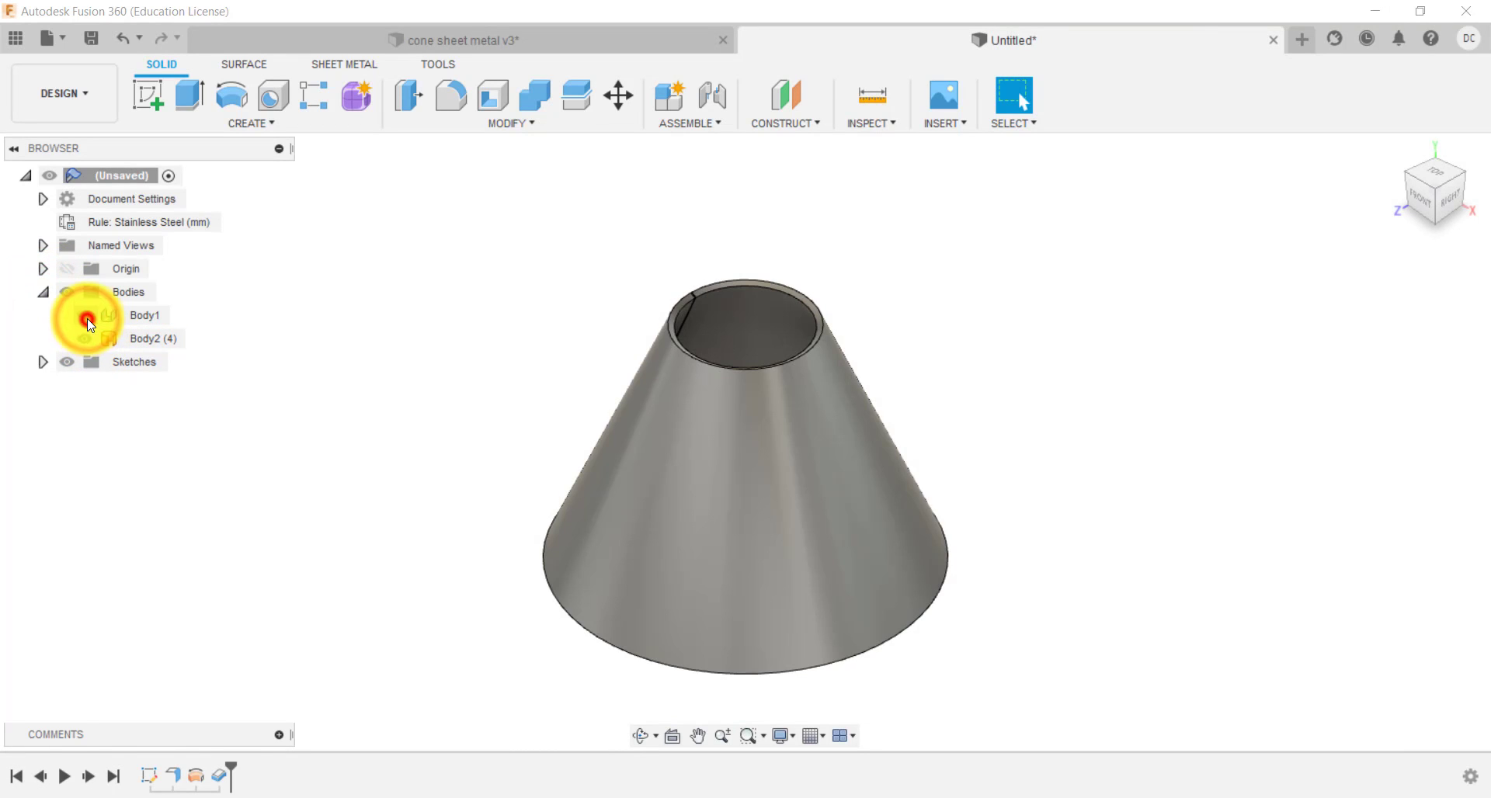
click(86, 337)
In cone sheet metal v3, roll the timeline forward to view its Unfold1 step, then return to Untitled.
click(568, 48)
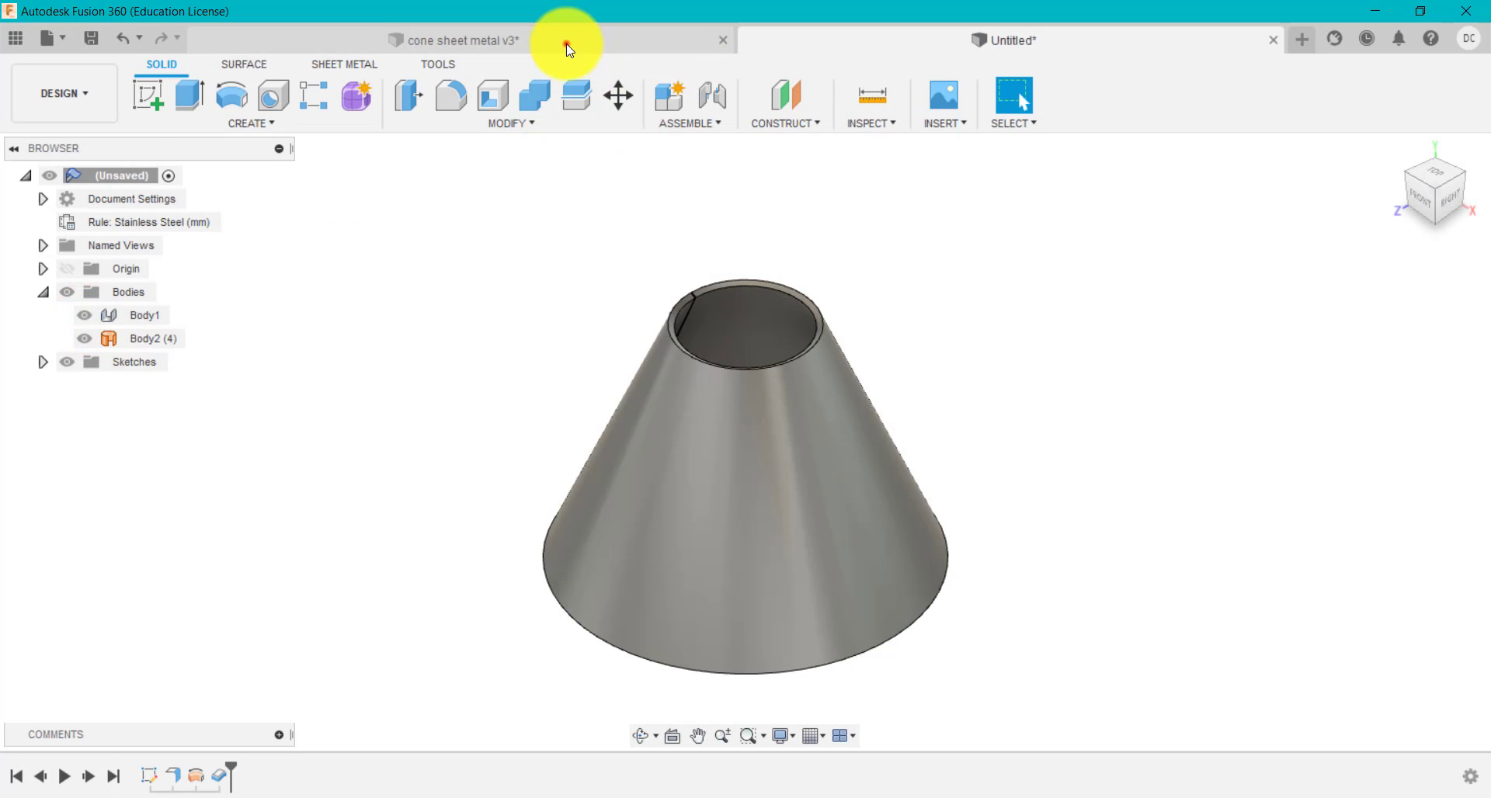
click(401, 381)
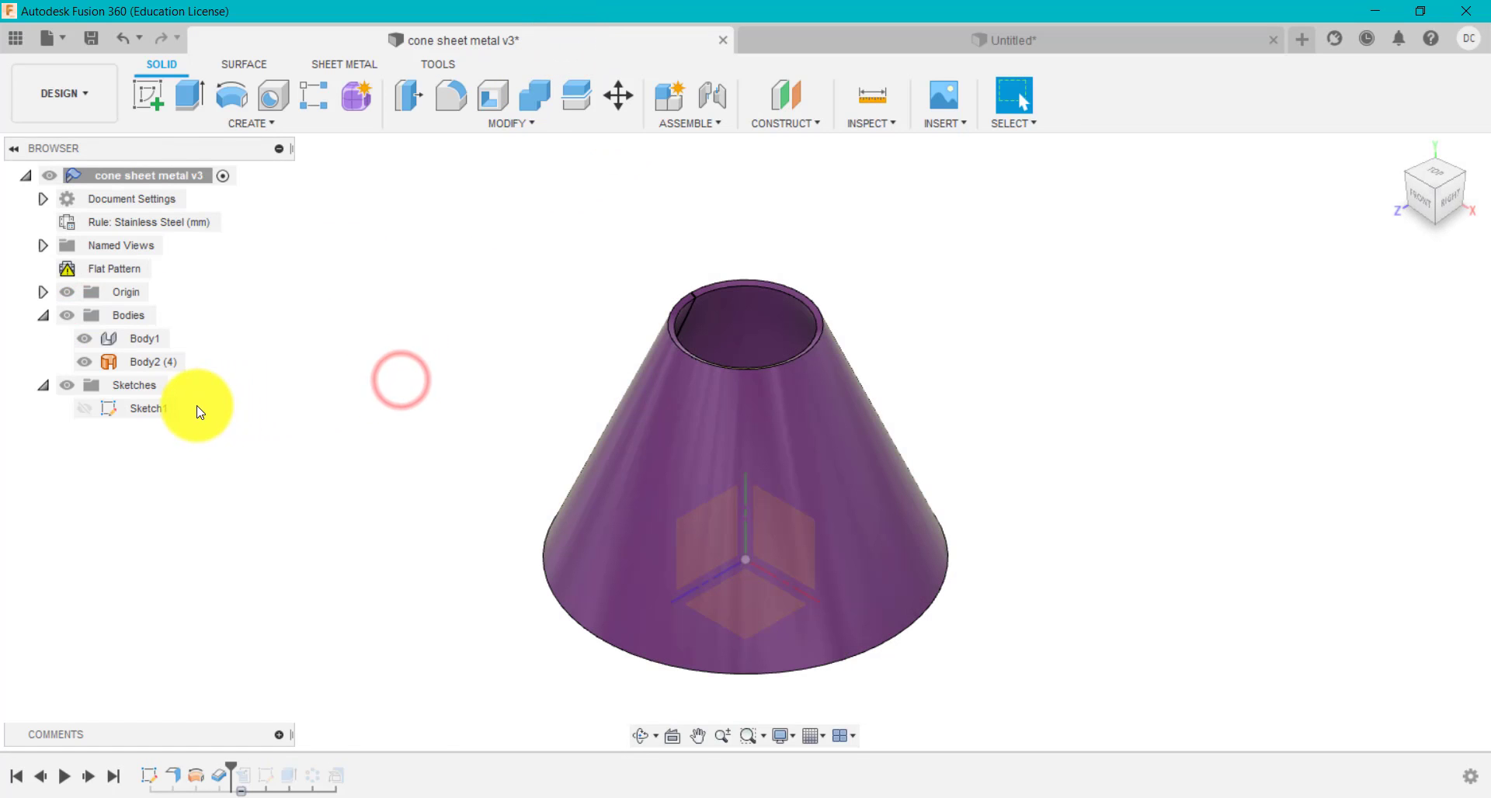
drag(235, 765, 253, 767)
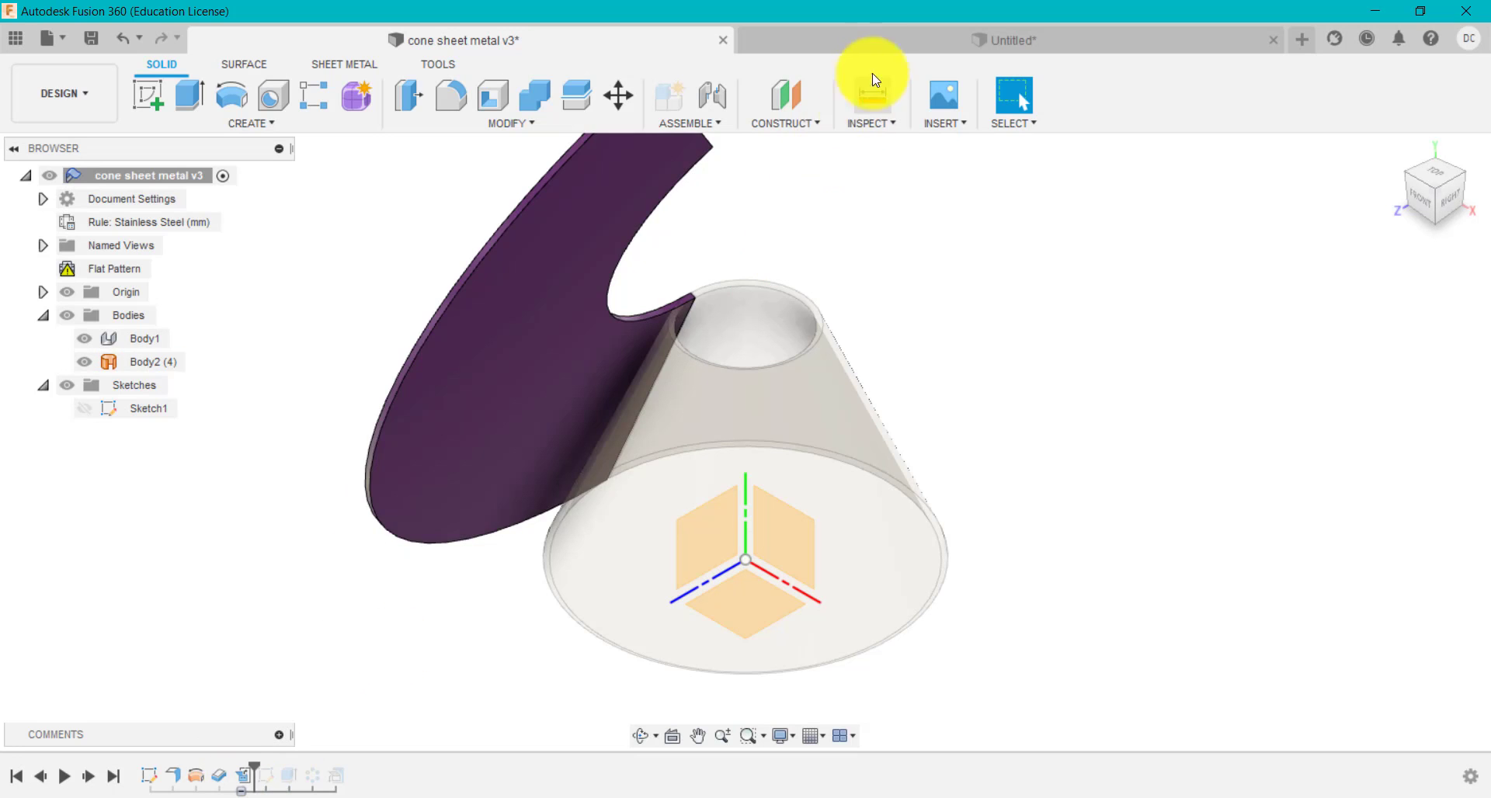
click(883, 43)
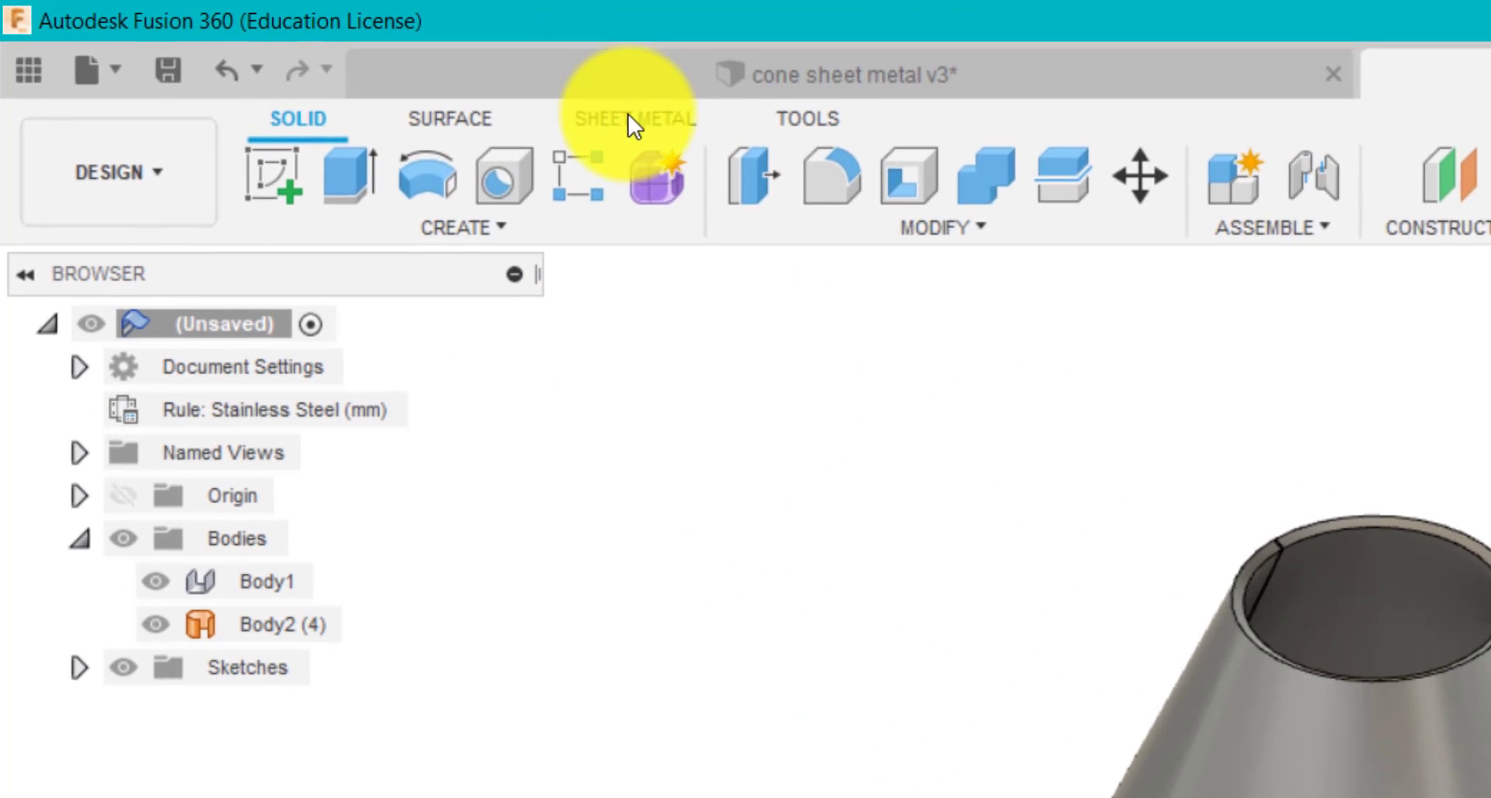
On the Sheet Metal tab, browse the Create features, then open the Modify list to reach Unfold.
click(454, 85)
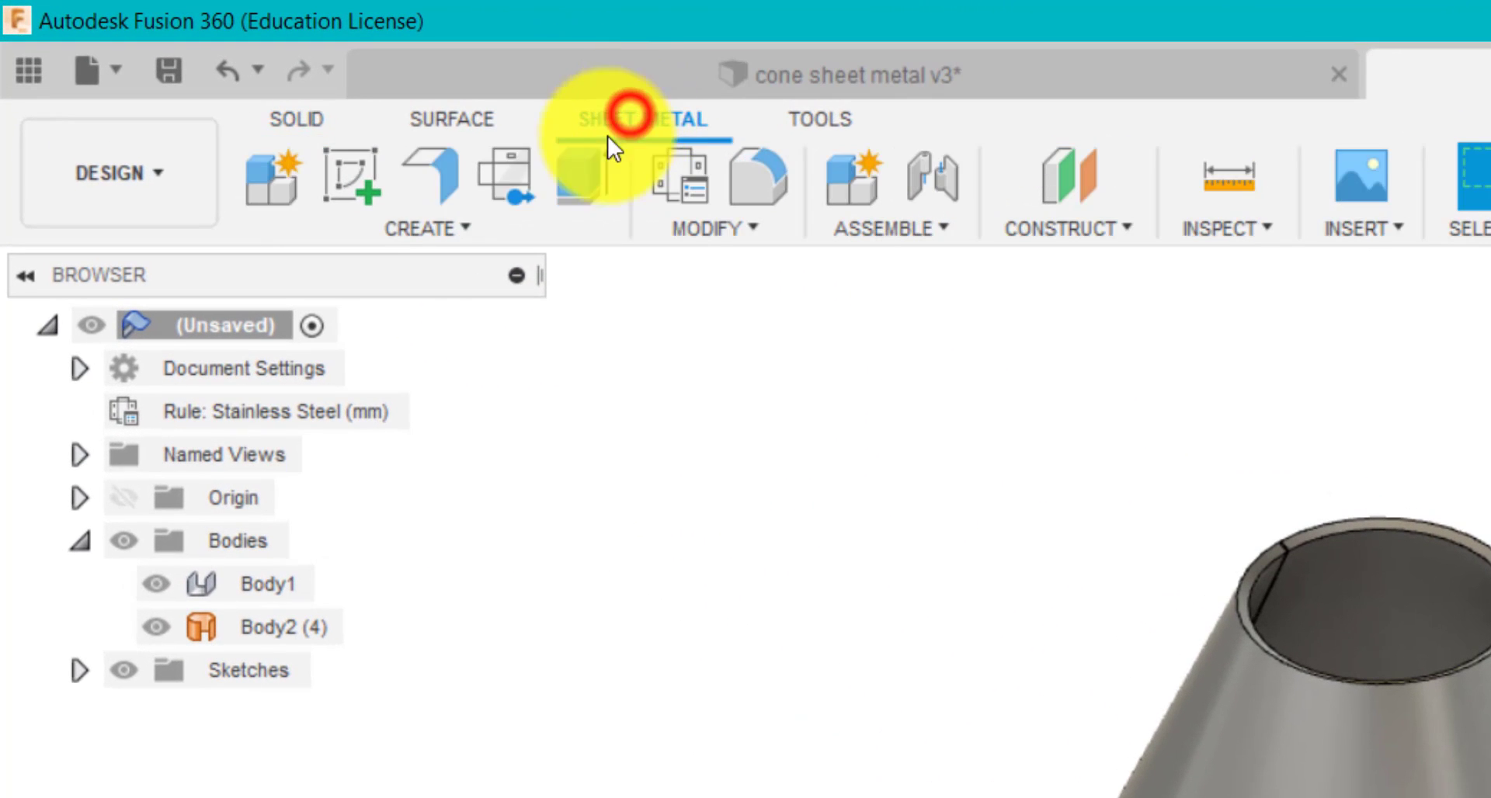
click(332, 170)
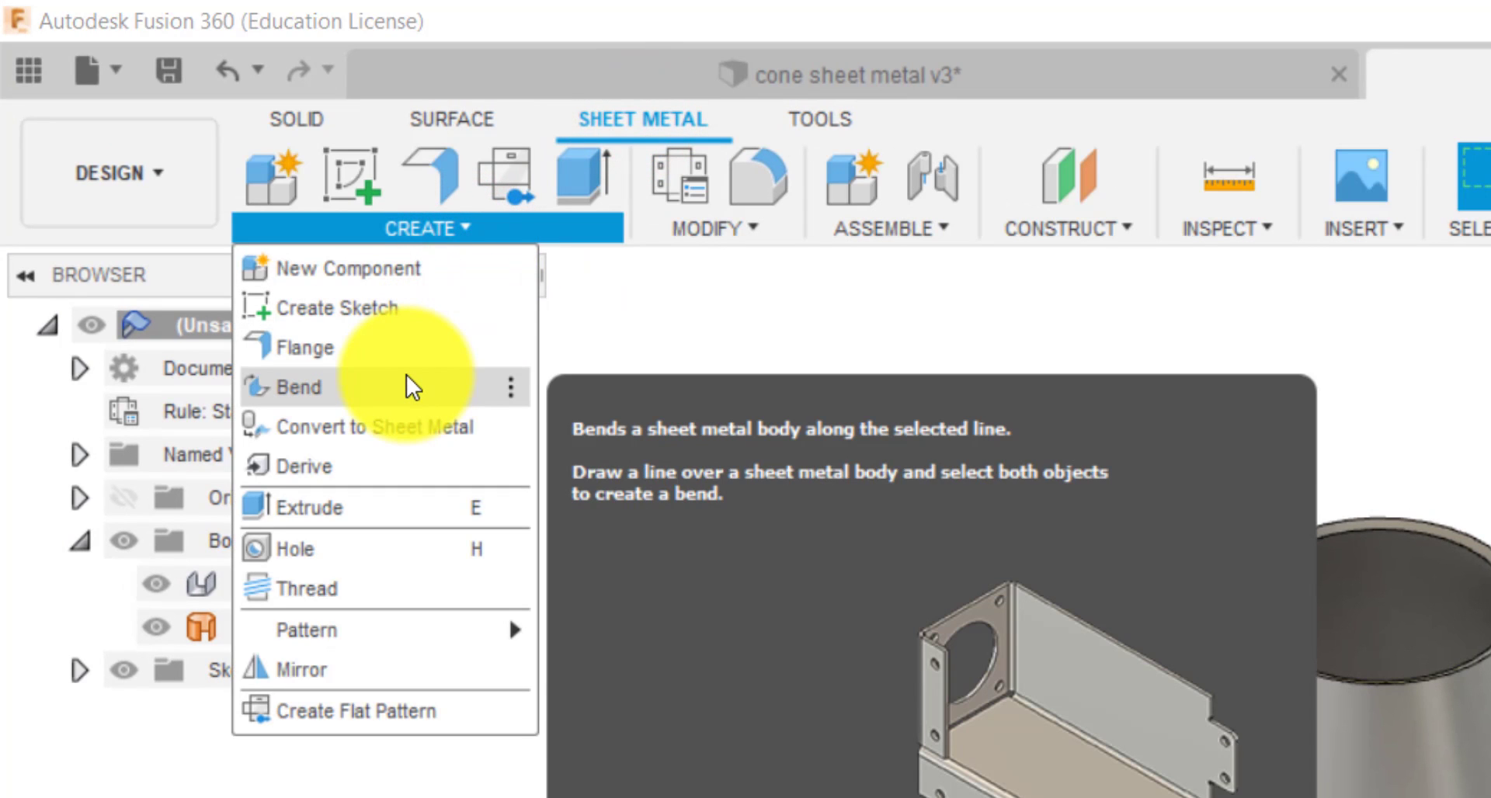
click(735, 292)
click(748, 228)
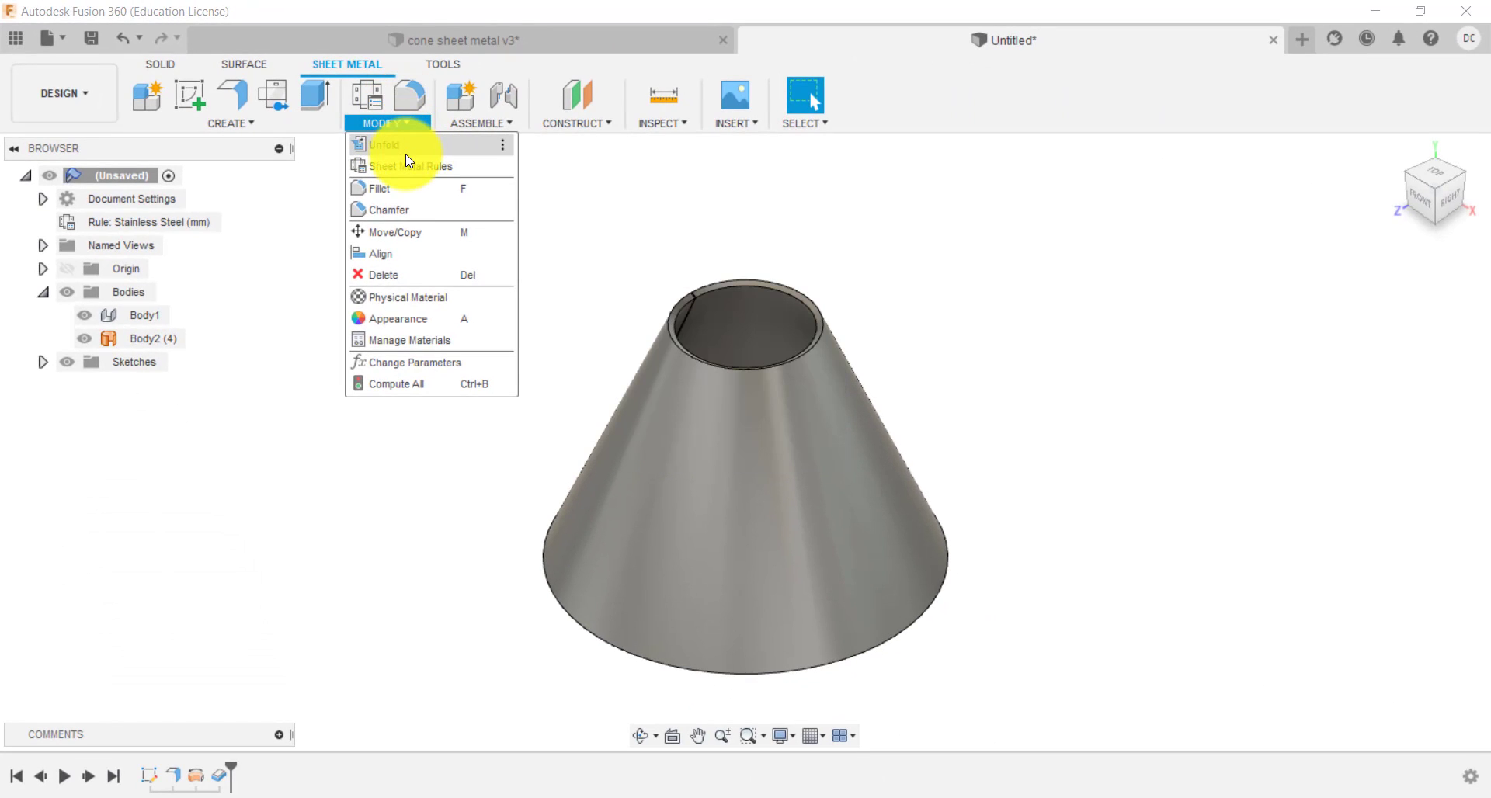
Unfold the cone, keeping the face beside the seam stationary and unfolding the seam bend.
click(406, 149)
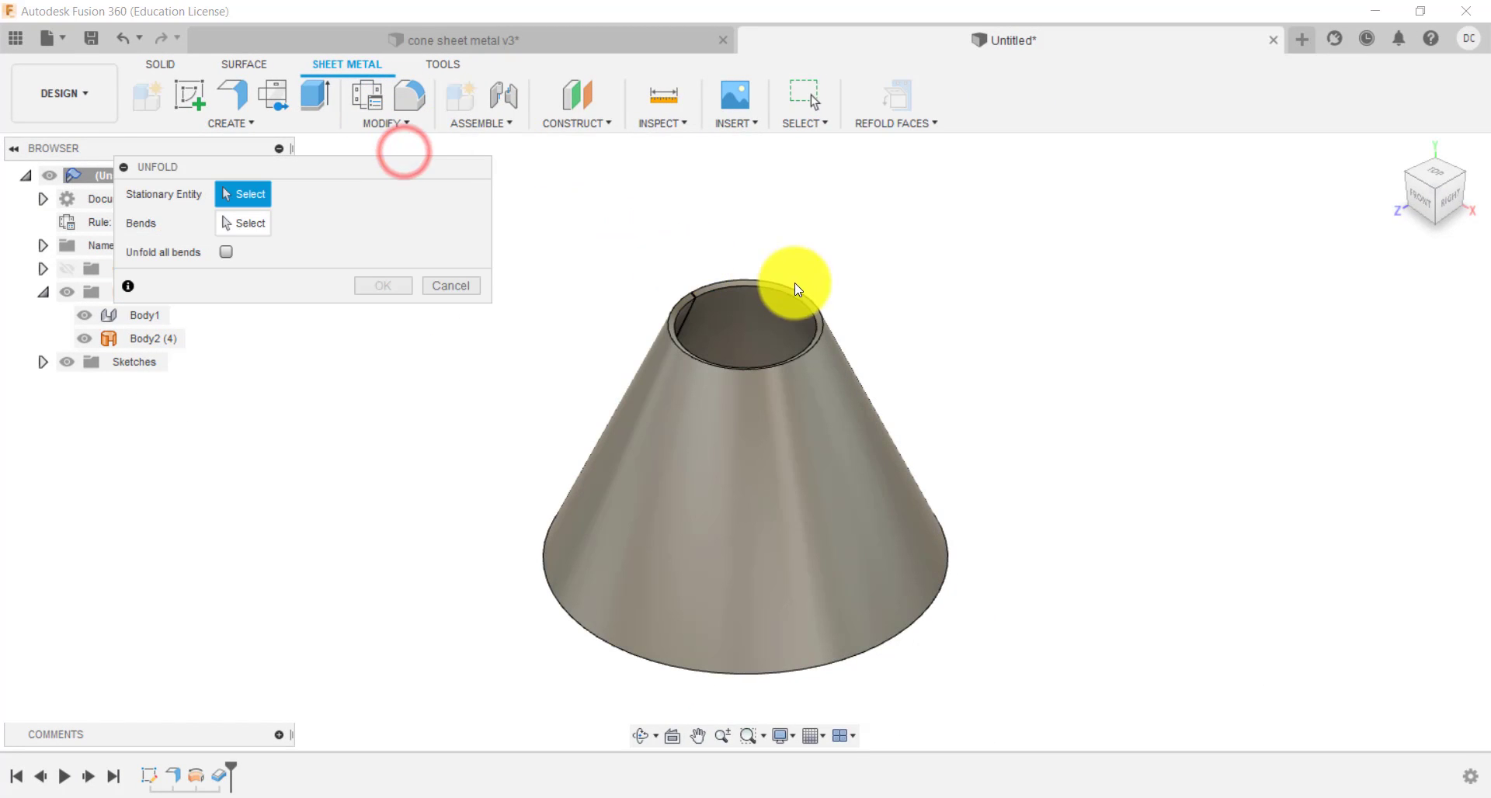
scroll(738, 309, up, 5)
scroll(601, 267, up, 5)
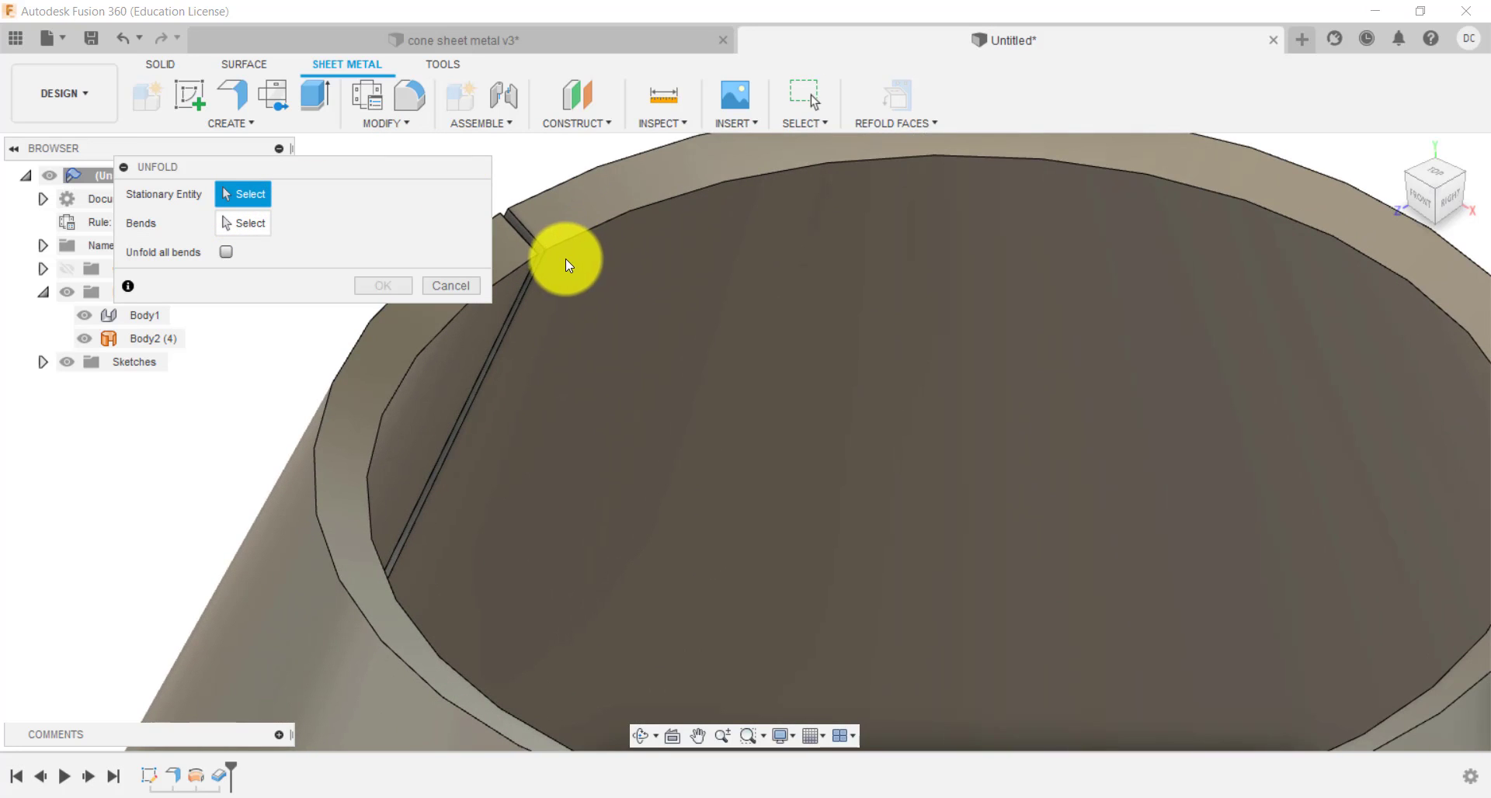
shift+middle_drag(594, 289, 505, 327)
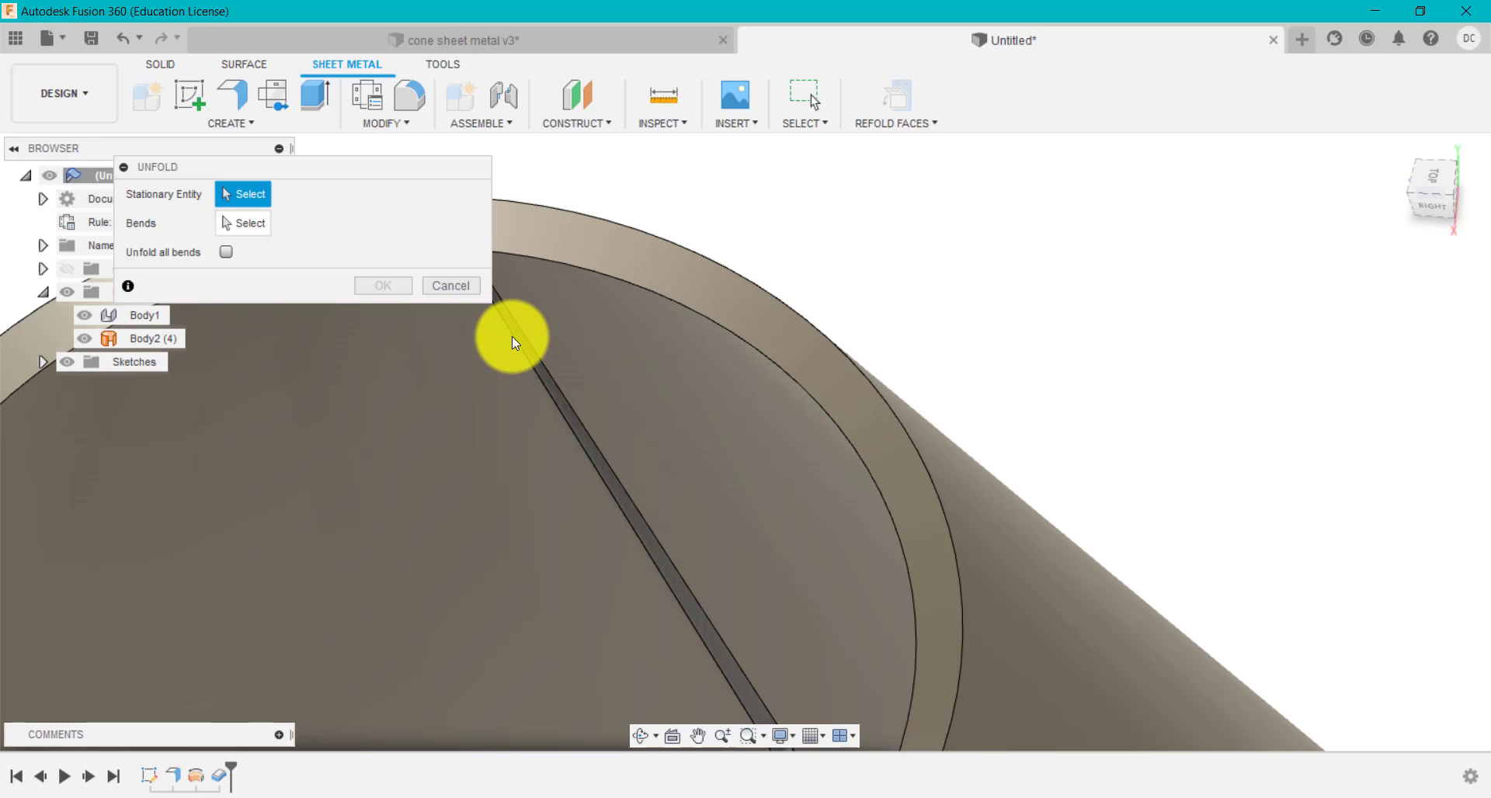
scroll(497, 346, up, 2)
scroll(495, 346, up, 2)
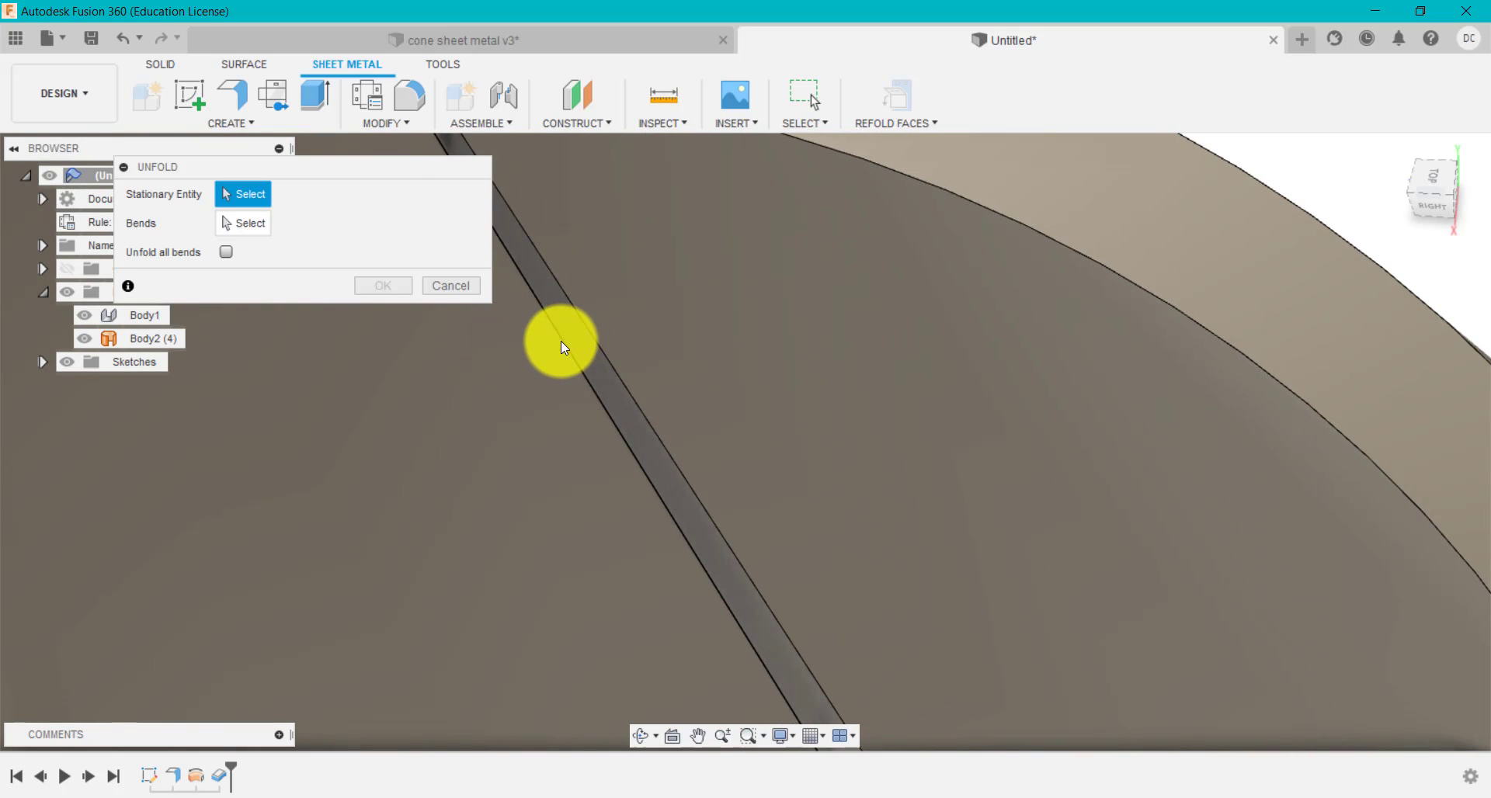
click(562, 339)
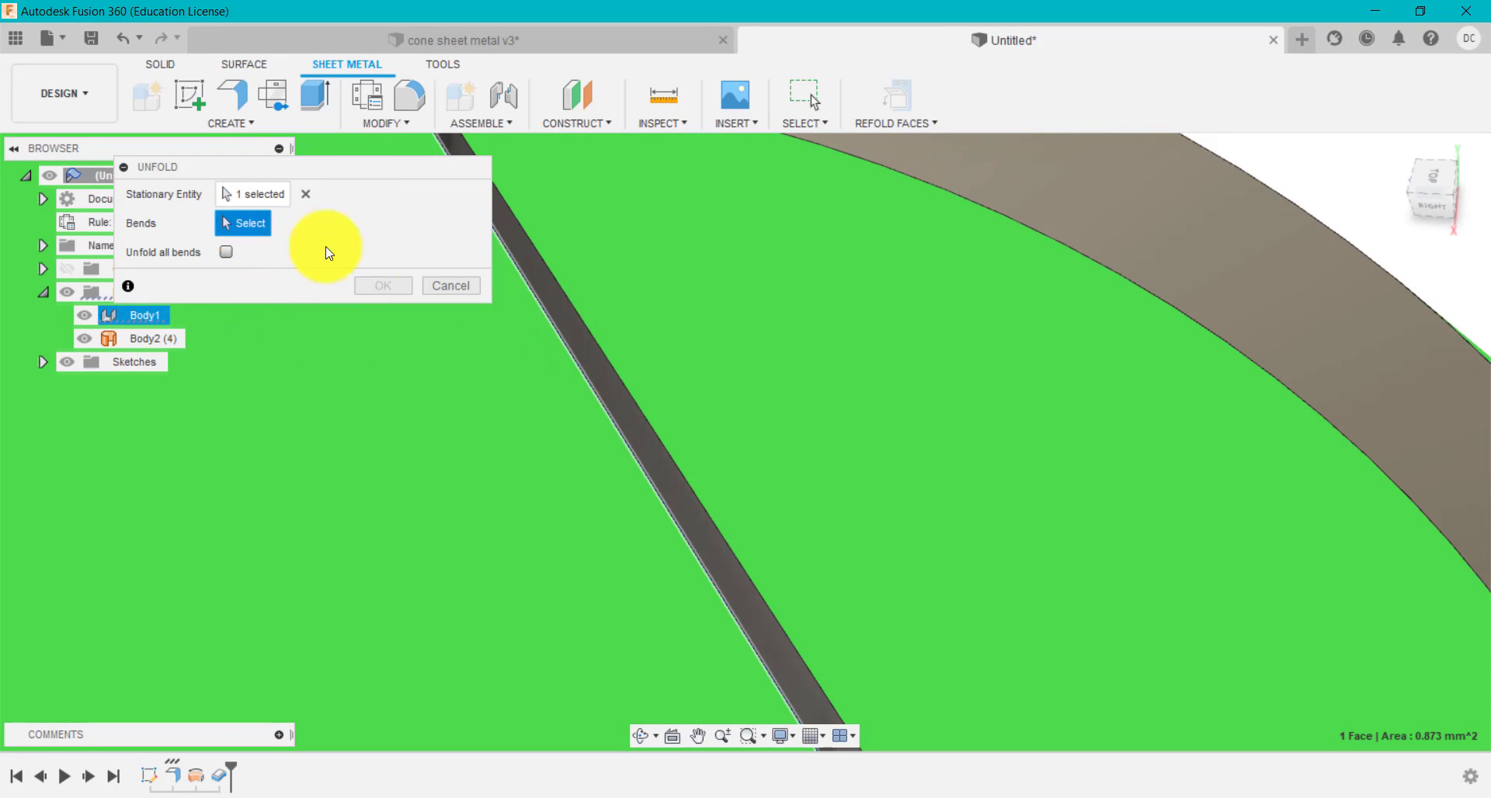
click(683, 322)
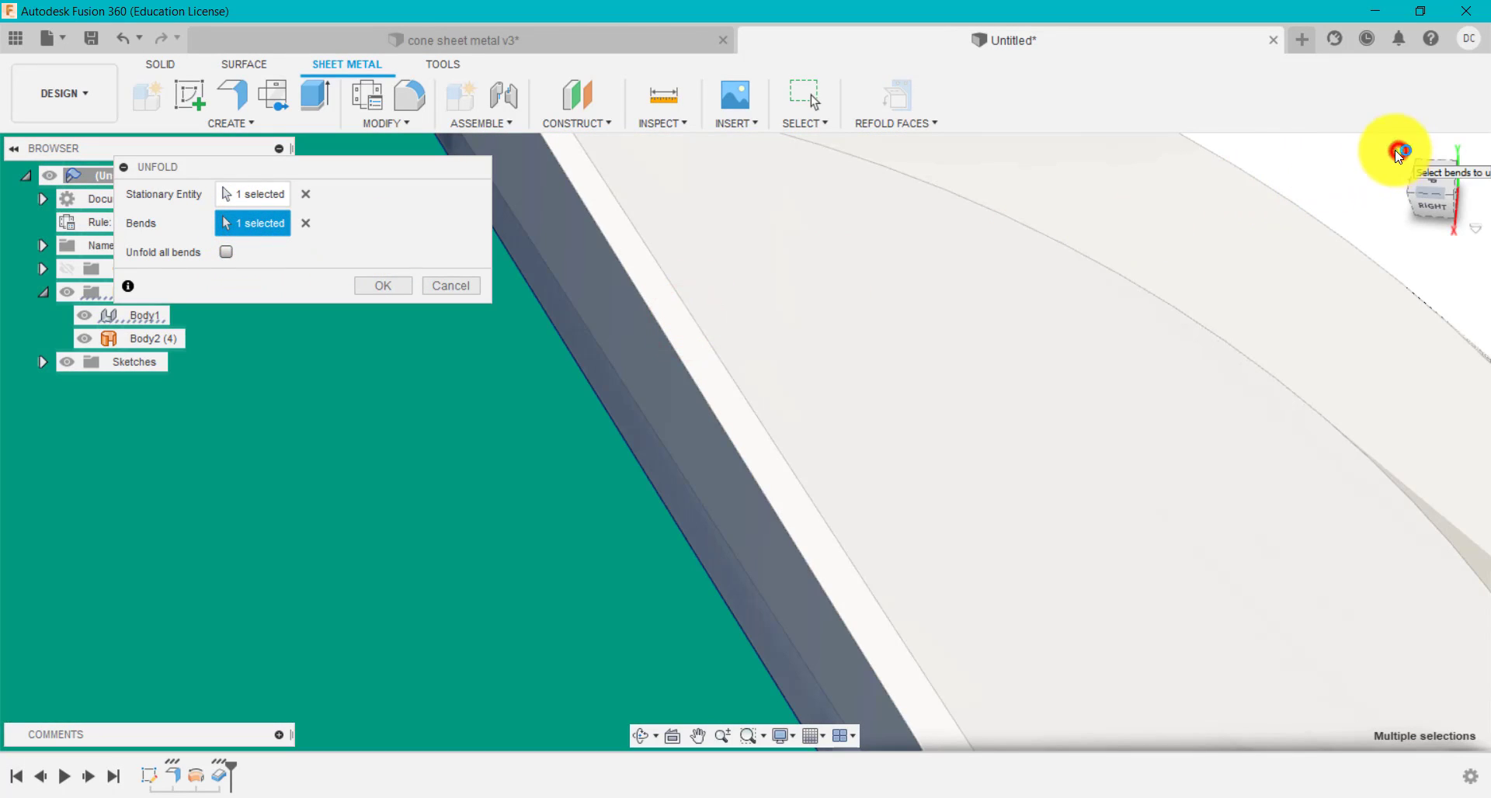
click(1396, 151)
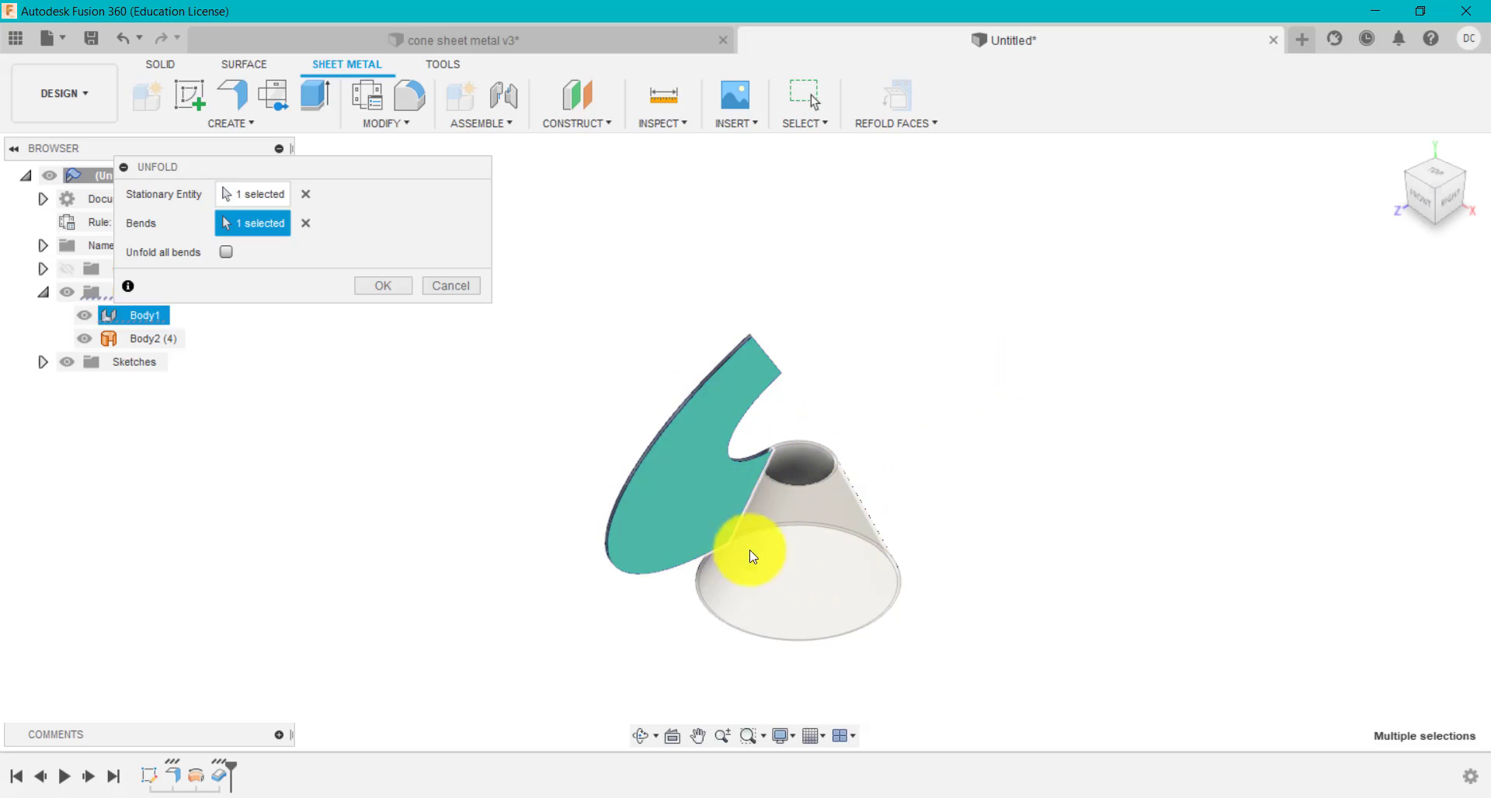
click(384, 288)
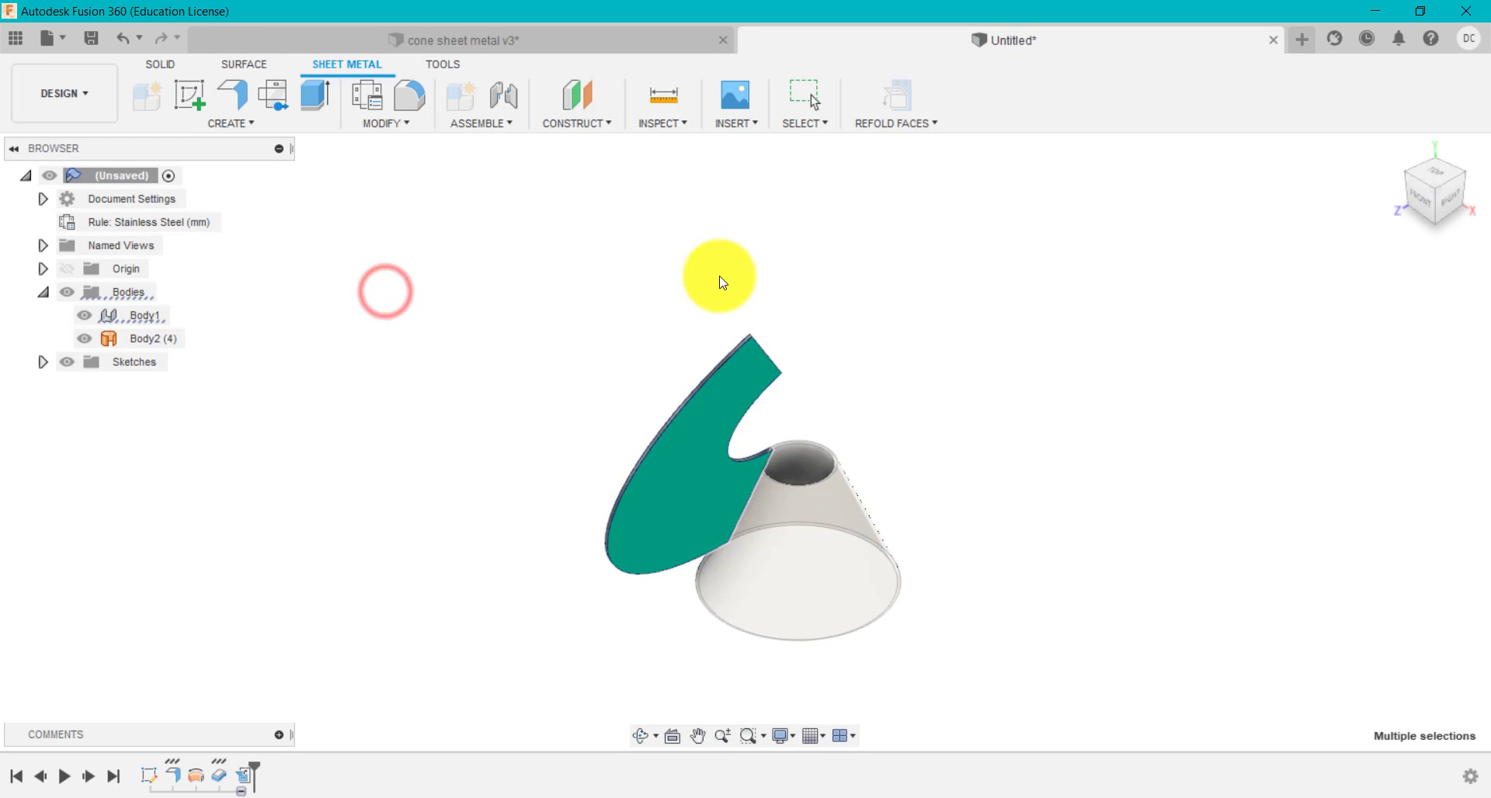
View the unfolded sheet from the Right and toggle Body1 and Body2 visibility to compare.
key(Escape)
click(1442, 206)
click(372, 454)
click(87, 339)
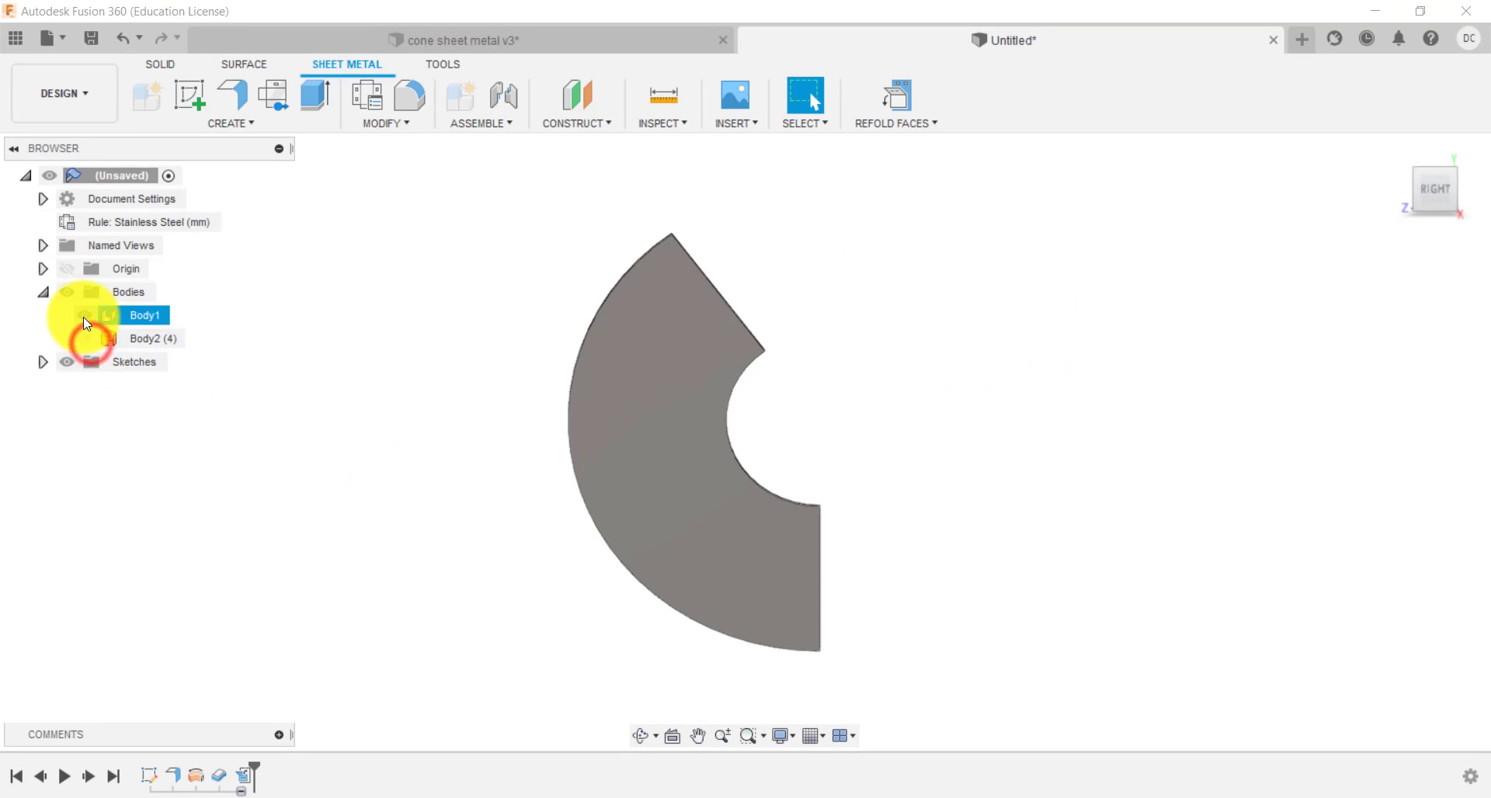
click(82, 315)
click(82, 315)
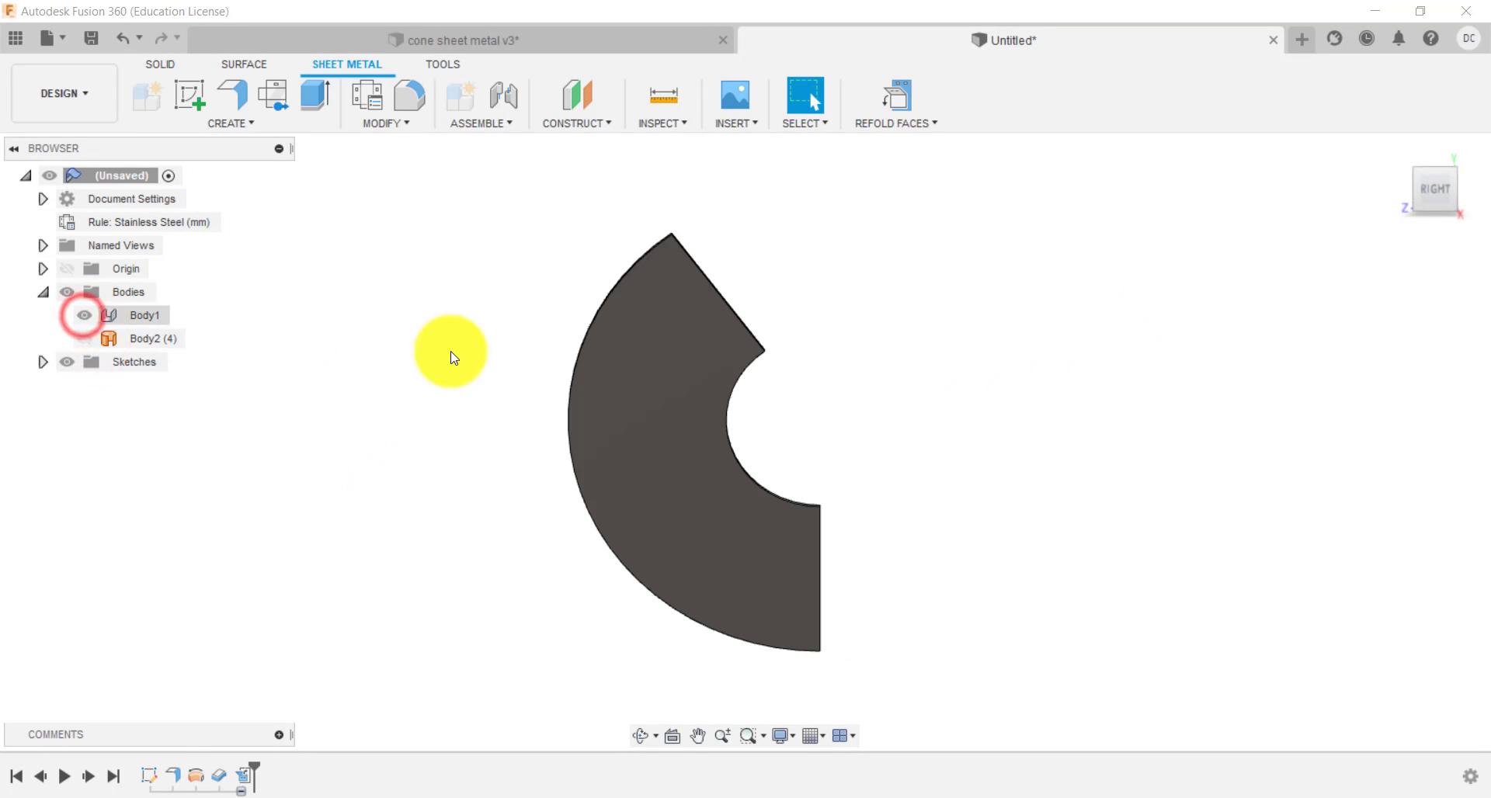
click(85, 338)
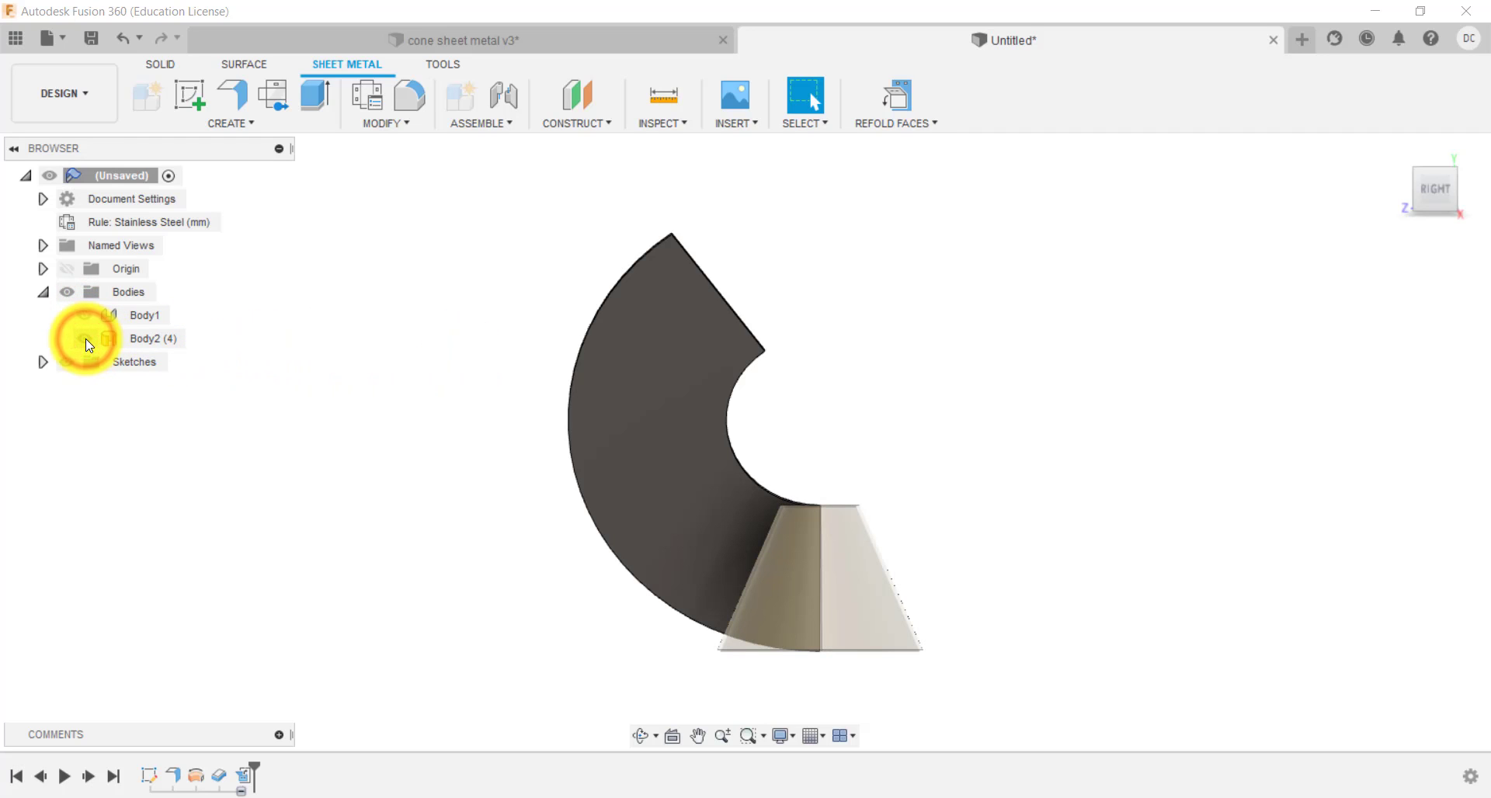
Hide the cone body in the Untitled design, leaving the flat sheet selected.
click(85, 339)
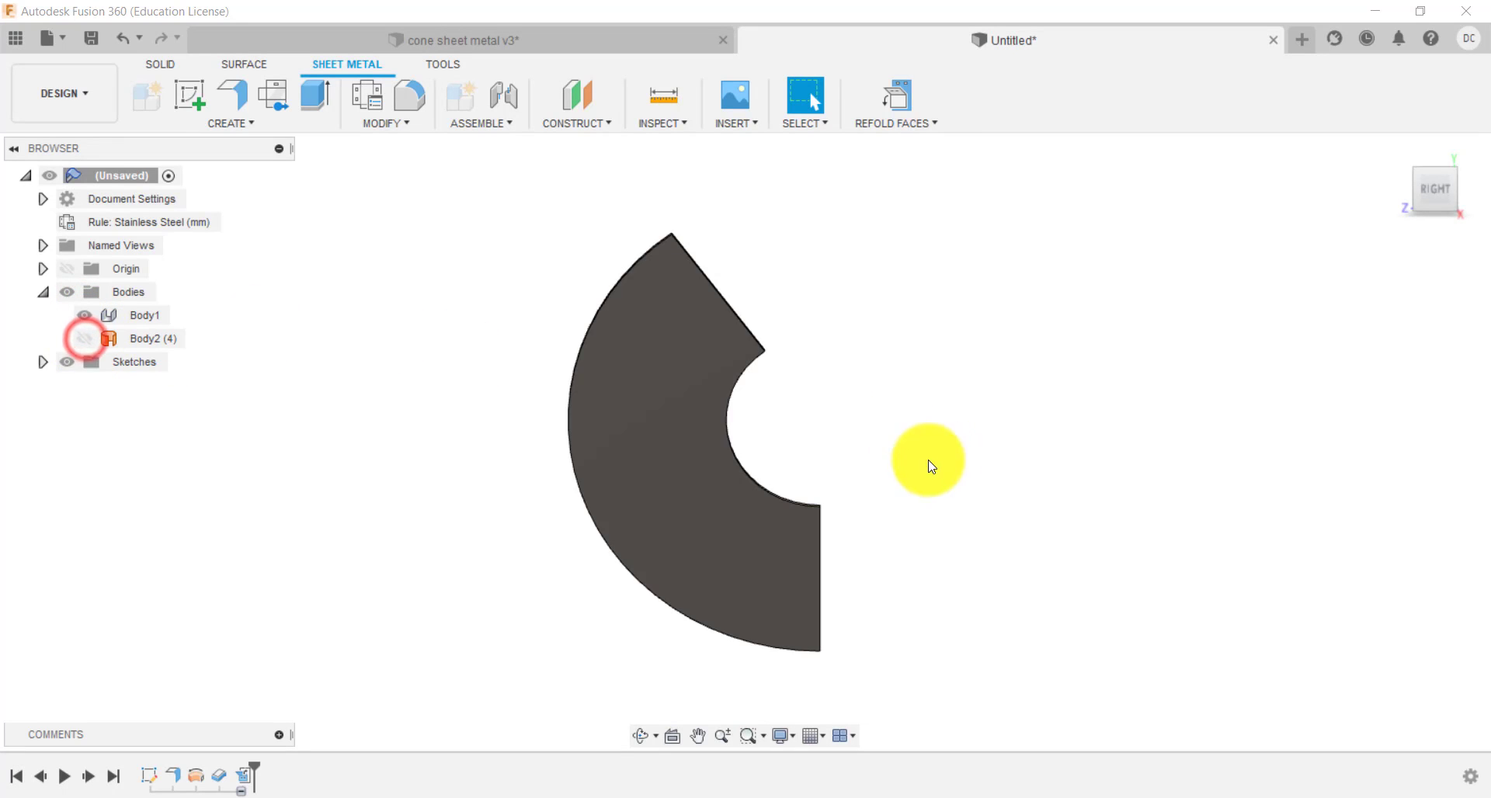
scroll(857, 429, up, 2)
click(626, 543)
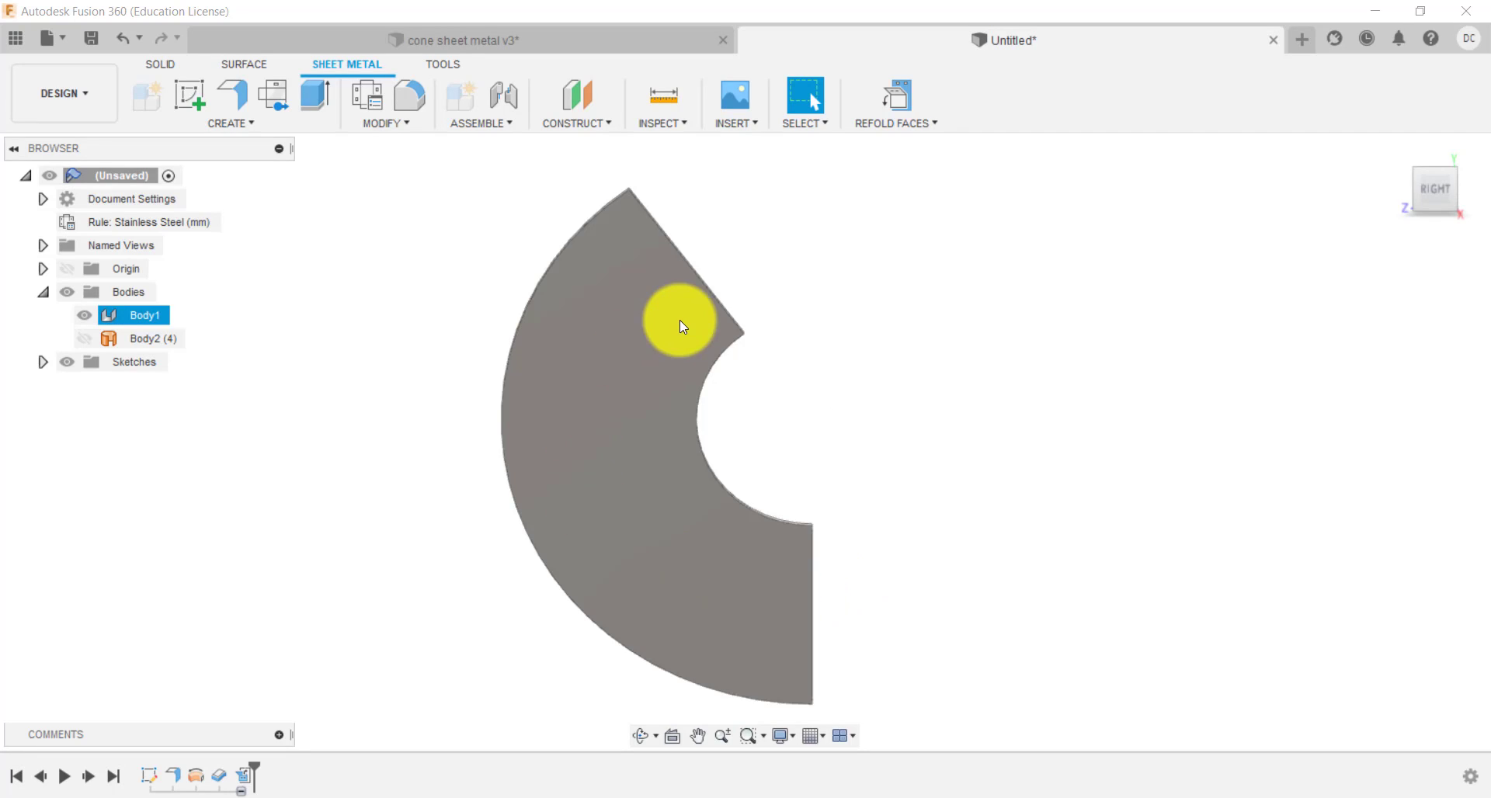
In cone sheet metal v3, view from the Right, hide Body2 and roll the timeline past Sketch2.
click(552, 39)
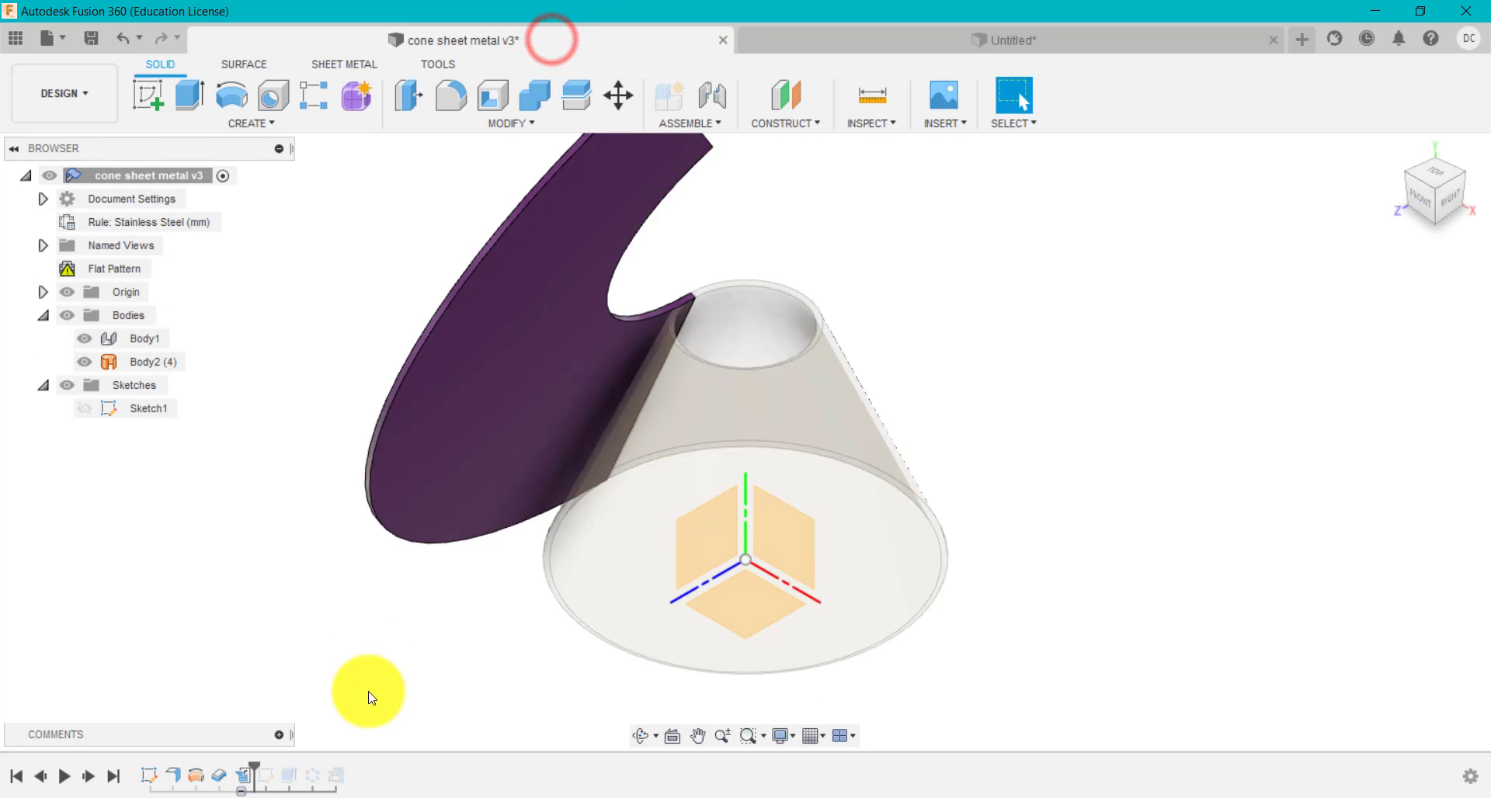
click(1449, 213)
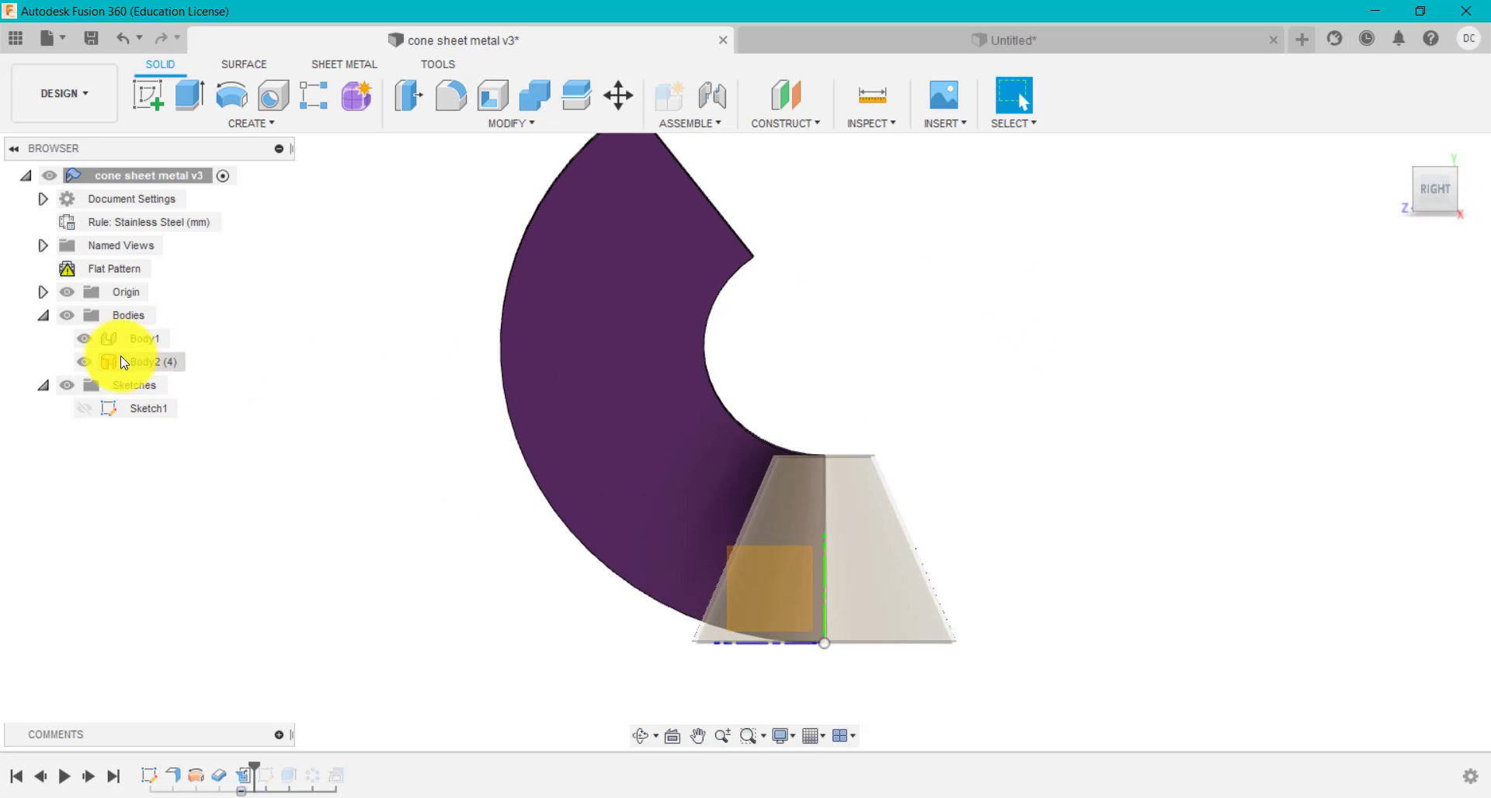
click(80, 361)
click(476, 569)
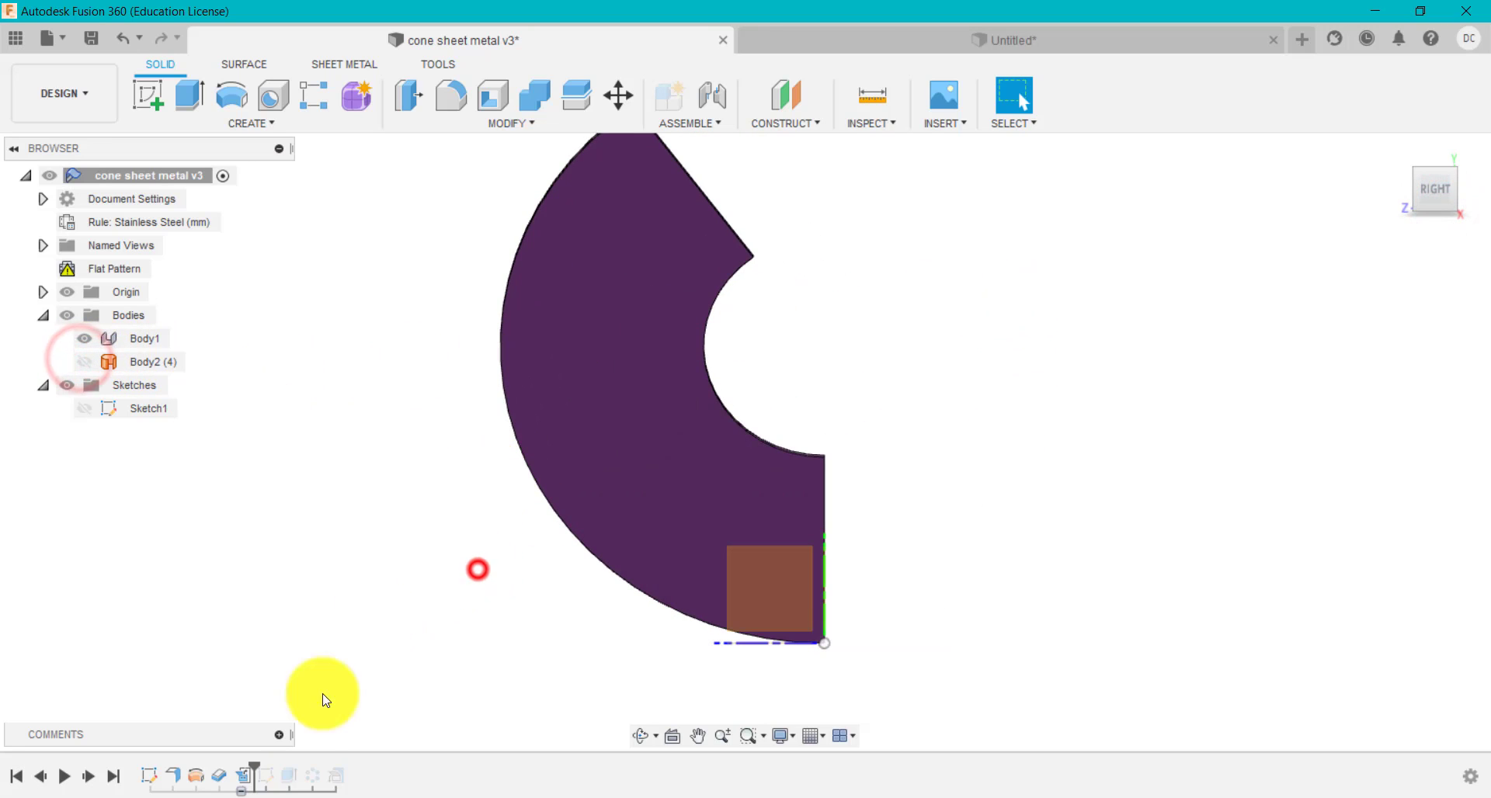
drag(254, 764, 276, 765)
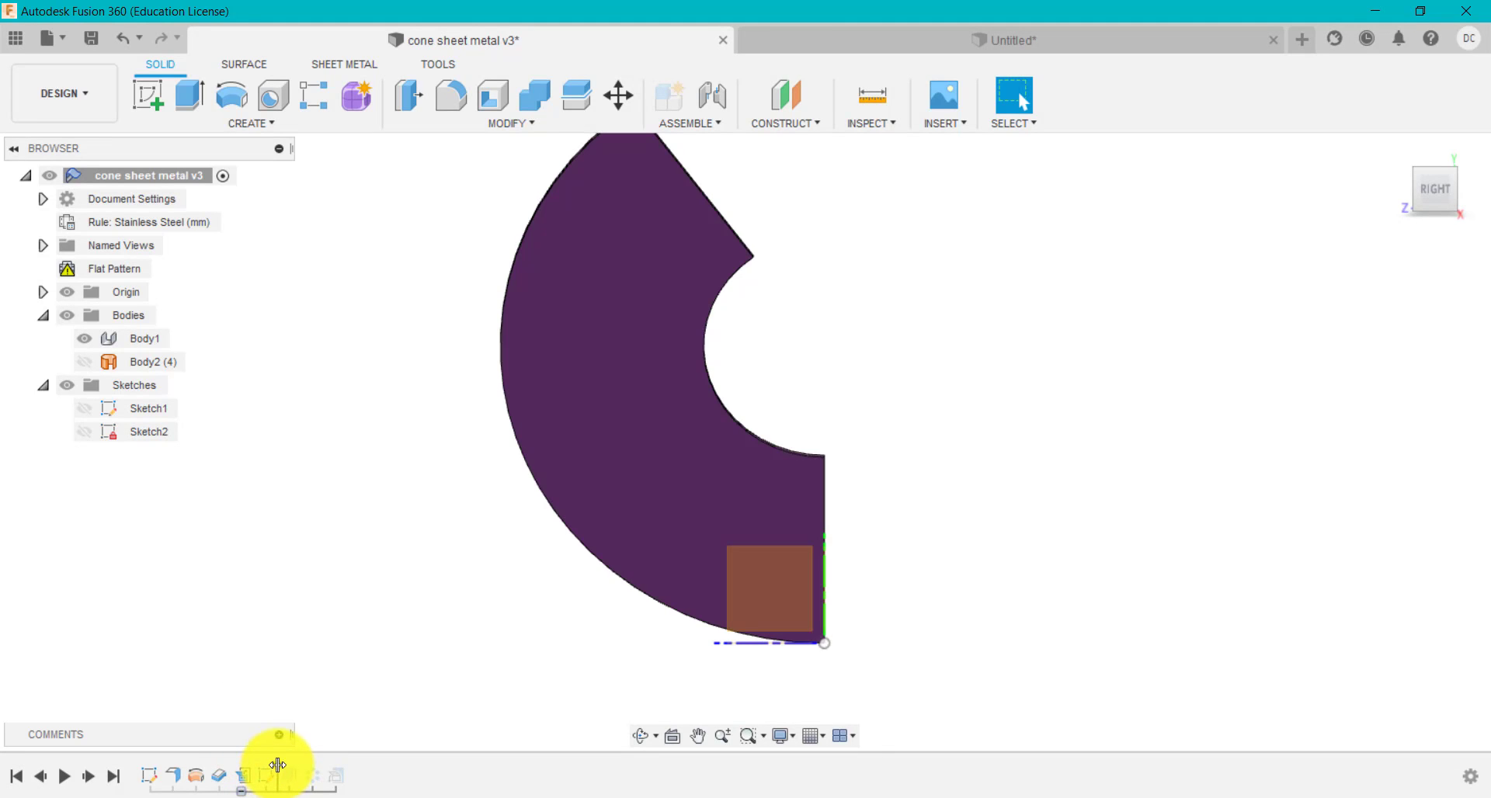
Edit Sketch2 of the reference design to inspect its R4.00 slot with 15.00 offsets, then return to Untitled.
click(271, 775)
right_click(272, 775)
click(342, 583)
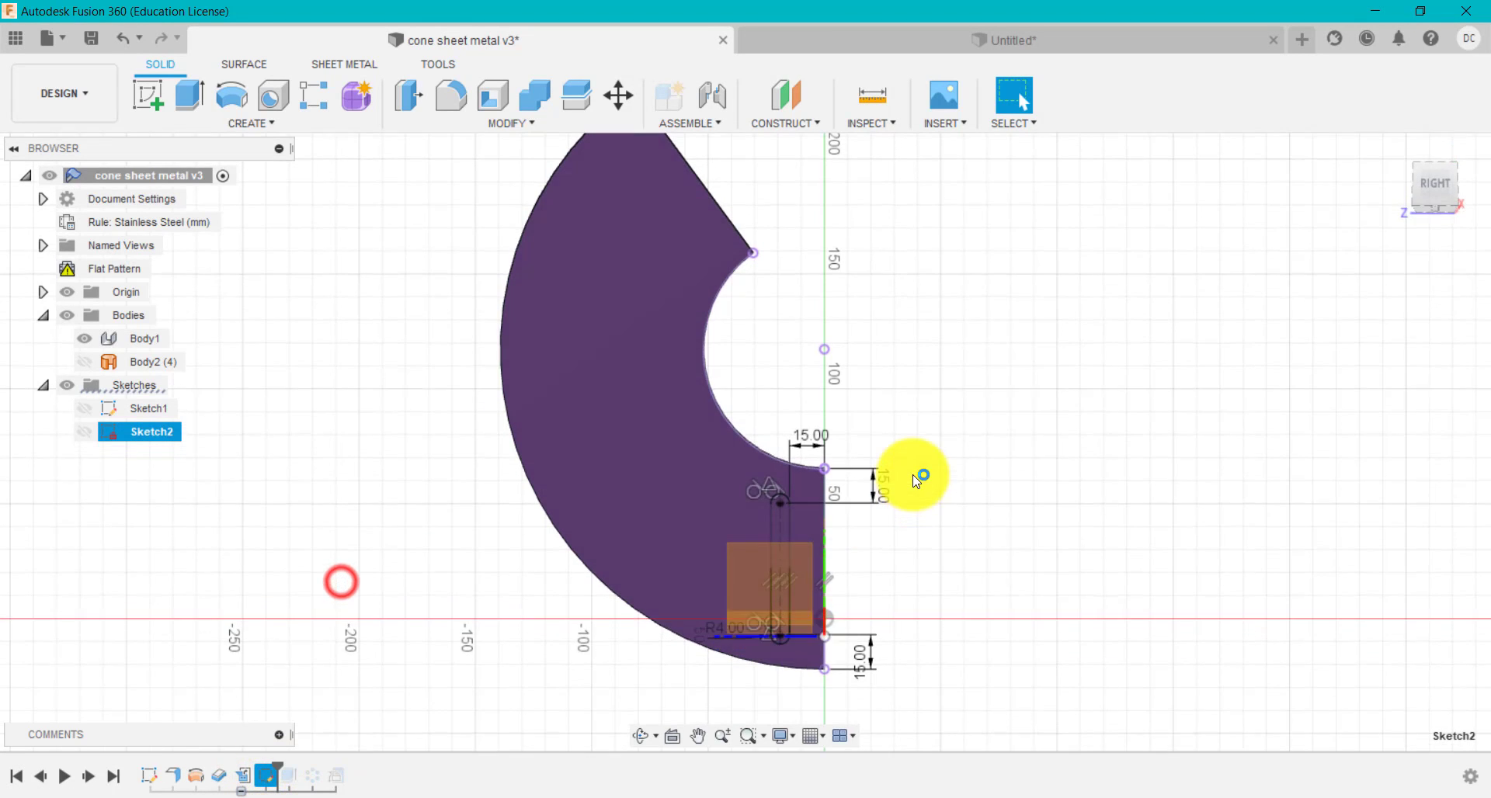
scroll(864, 632, up, 2)
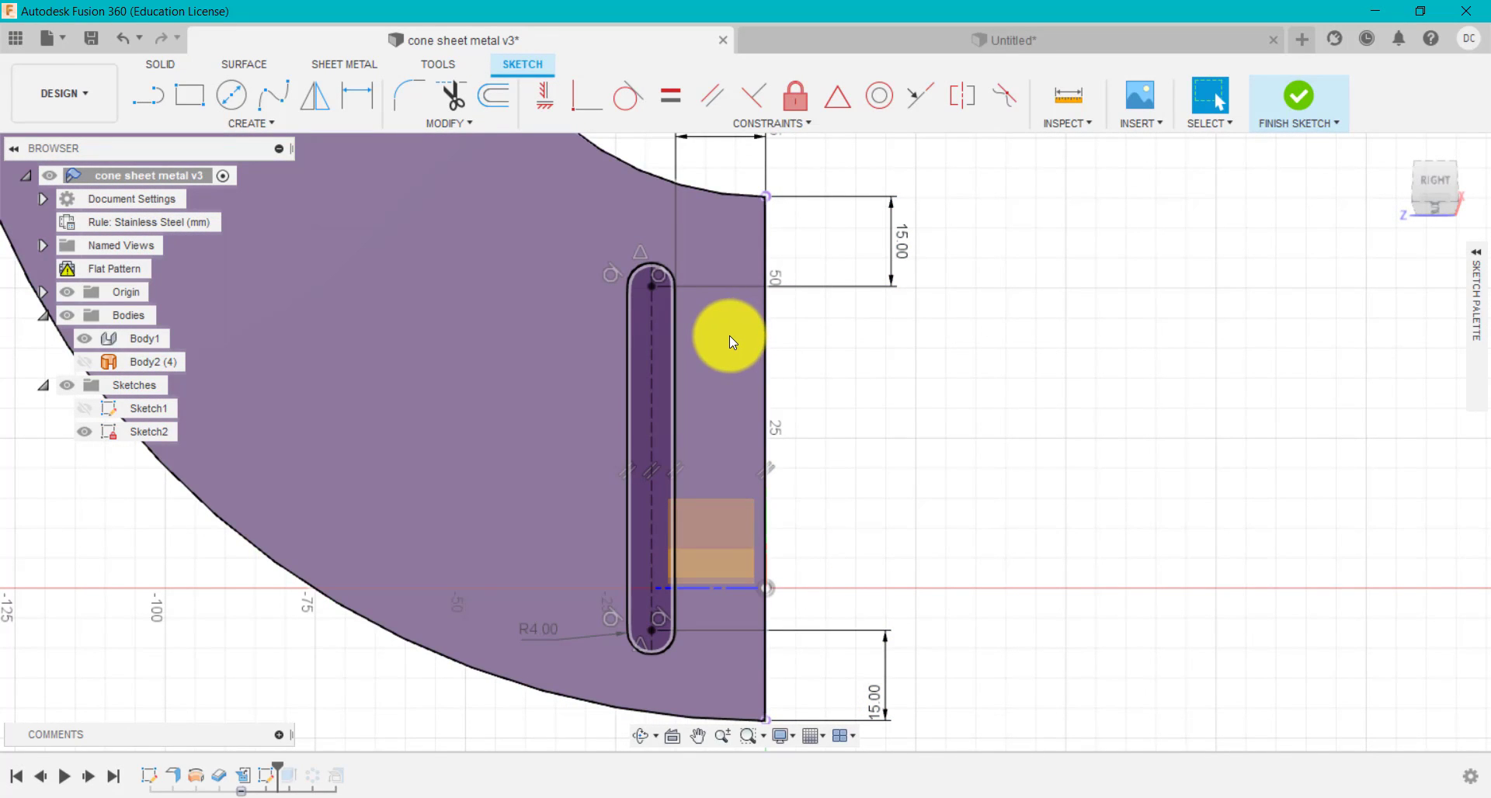
scroll(729, 335, down, 2)
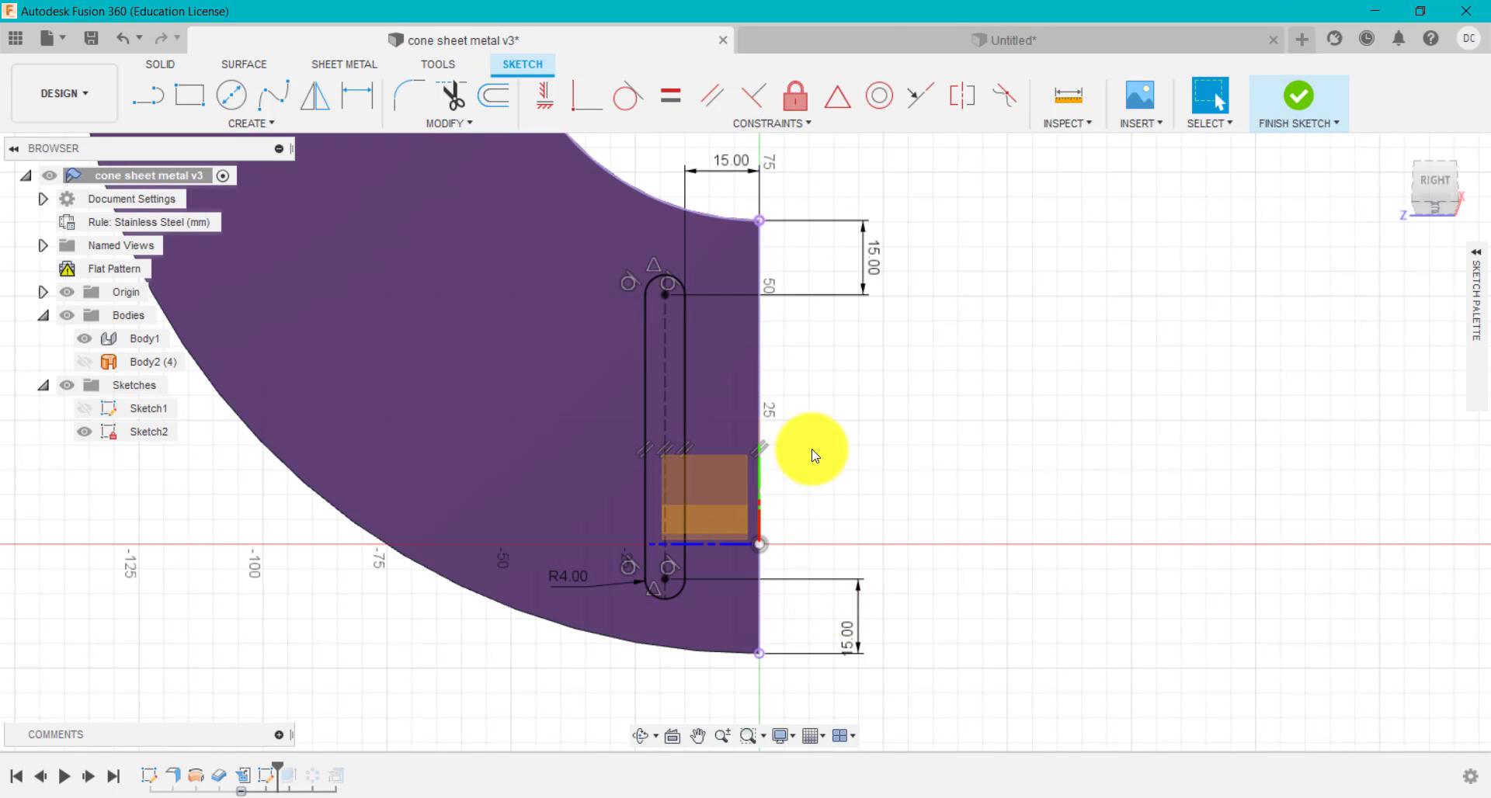
click(910, 35)
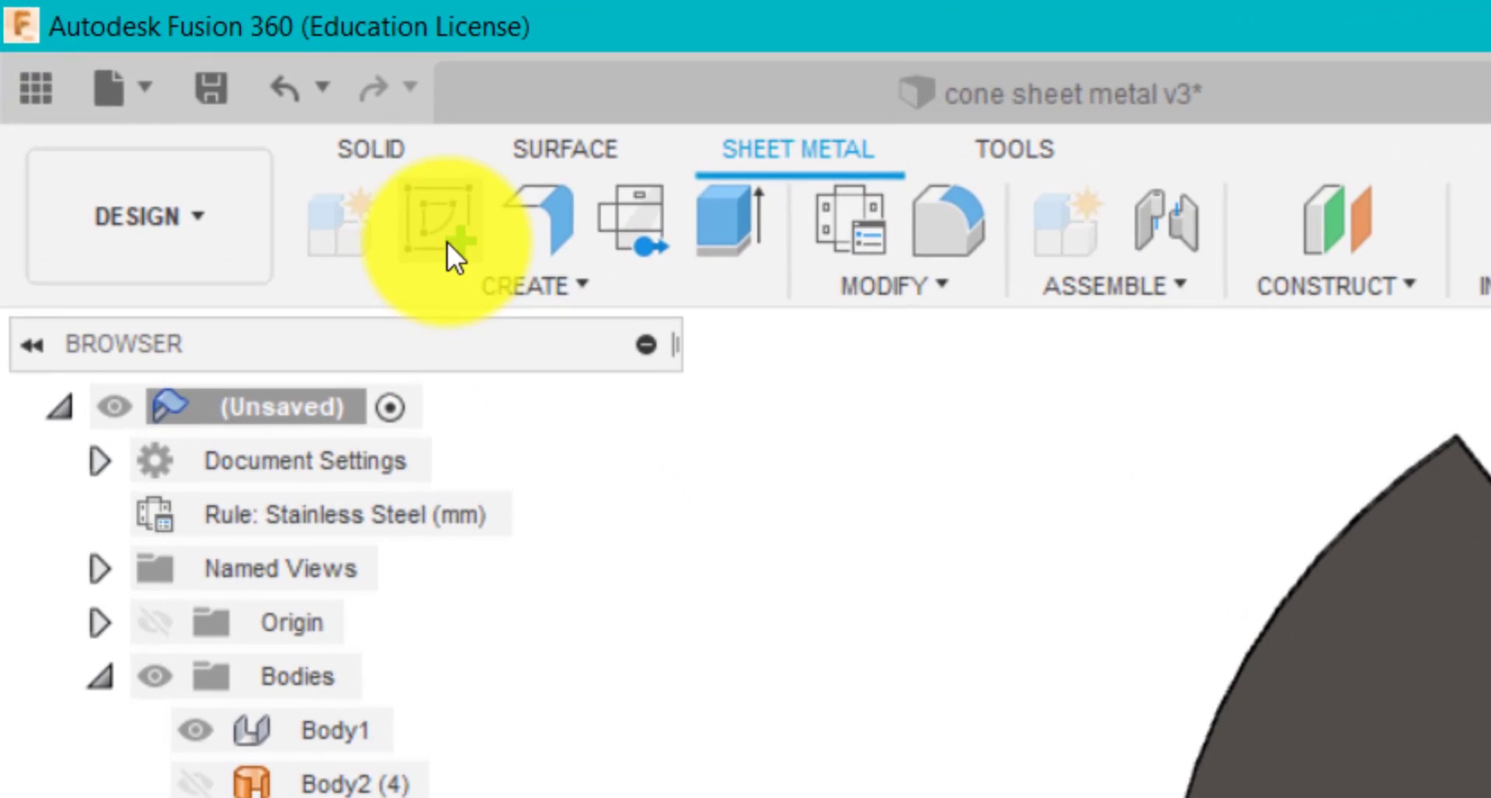
Start a new sketch on the flat sheet's face.
click(189, 95)
click(823, 481)
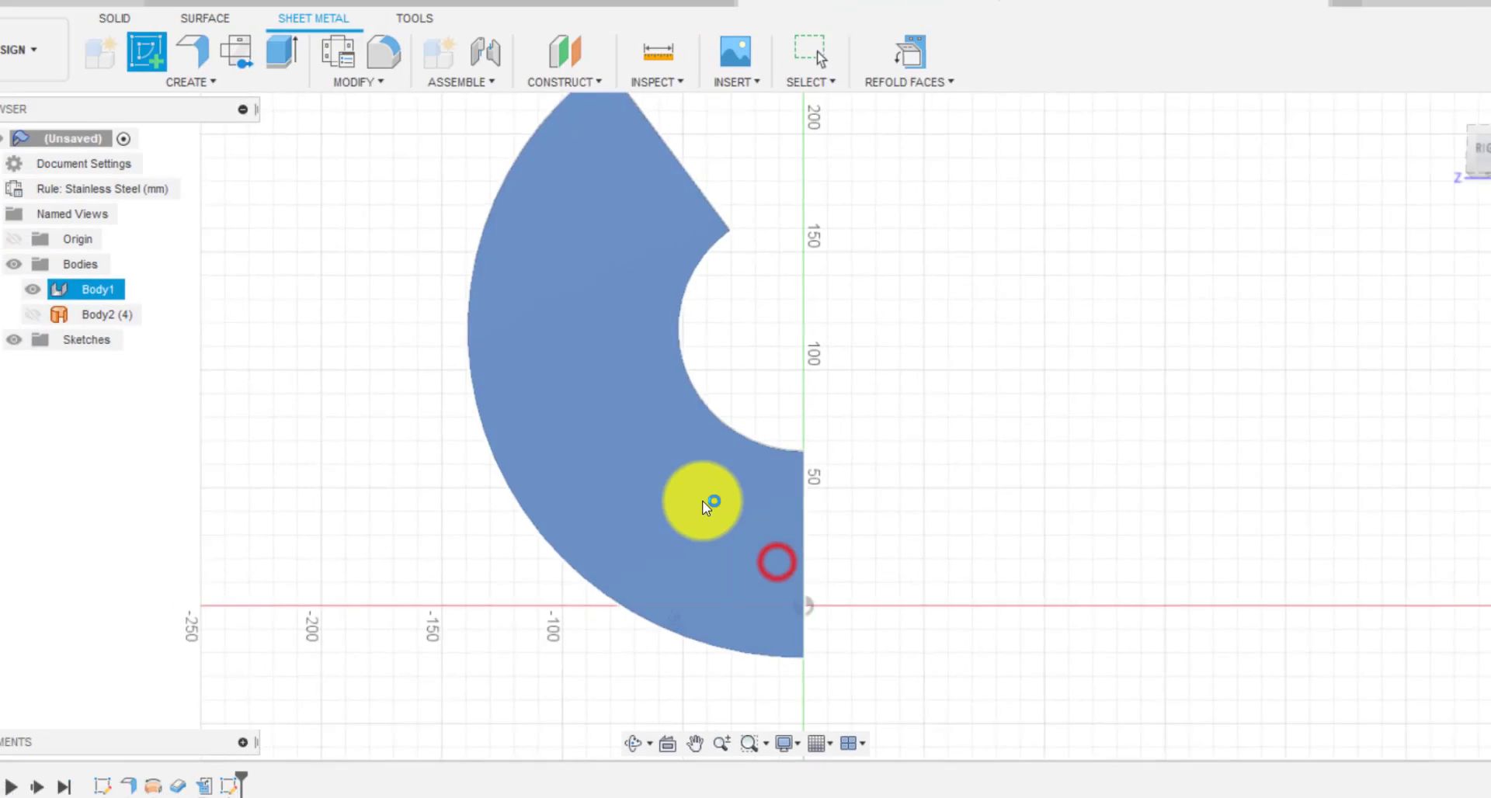
scroll(823, 497, up, 5)
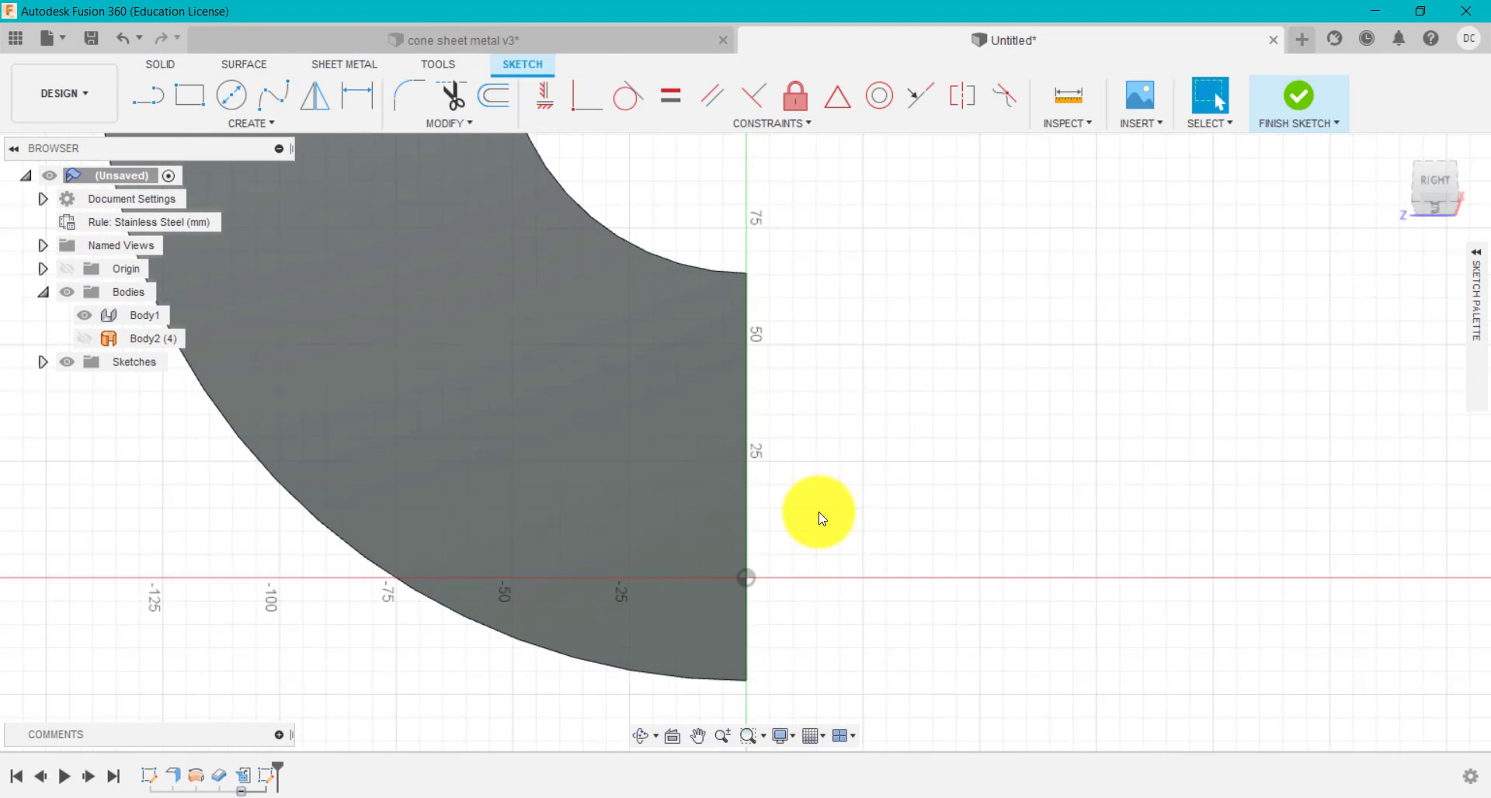
scroll(821, 518, up, 1)
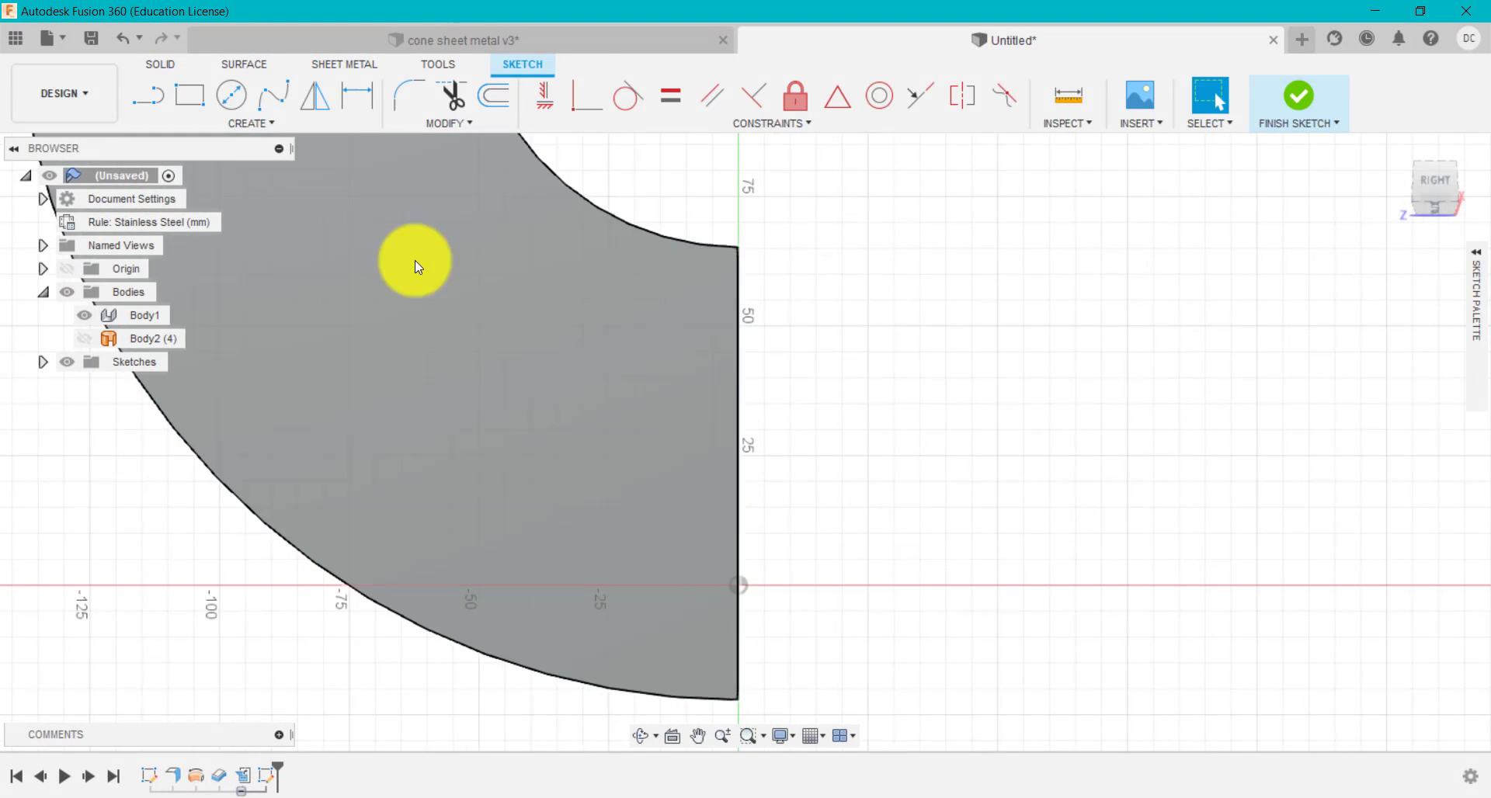
Draw a center-to-center slot running vertically near the sheet's straight right edge.
click(188, 121)
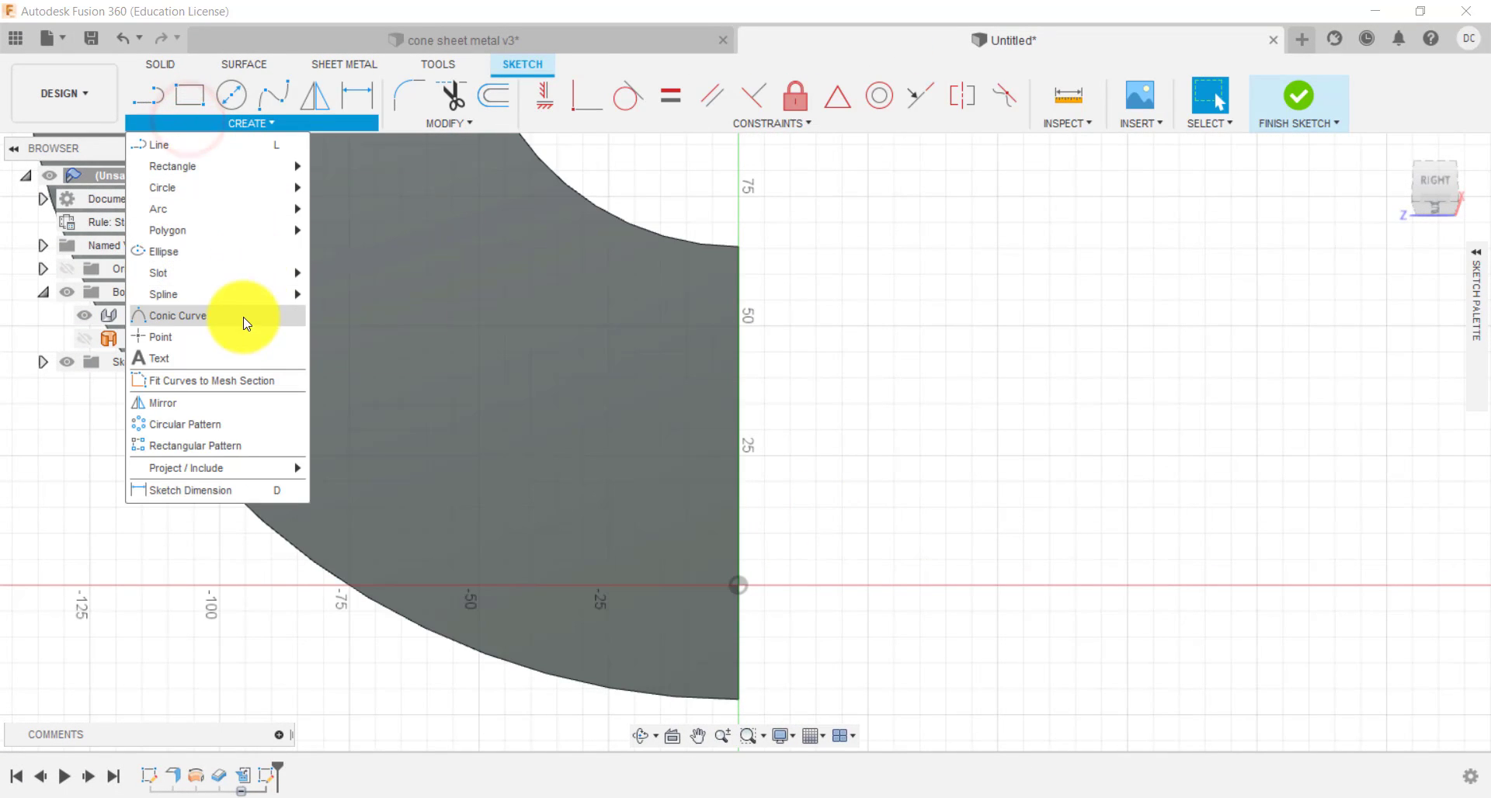
mouse_move(254, 270)
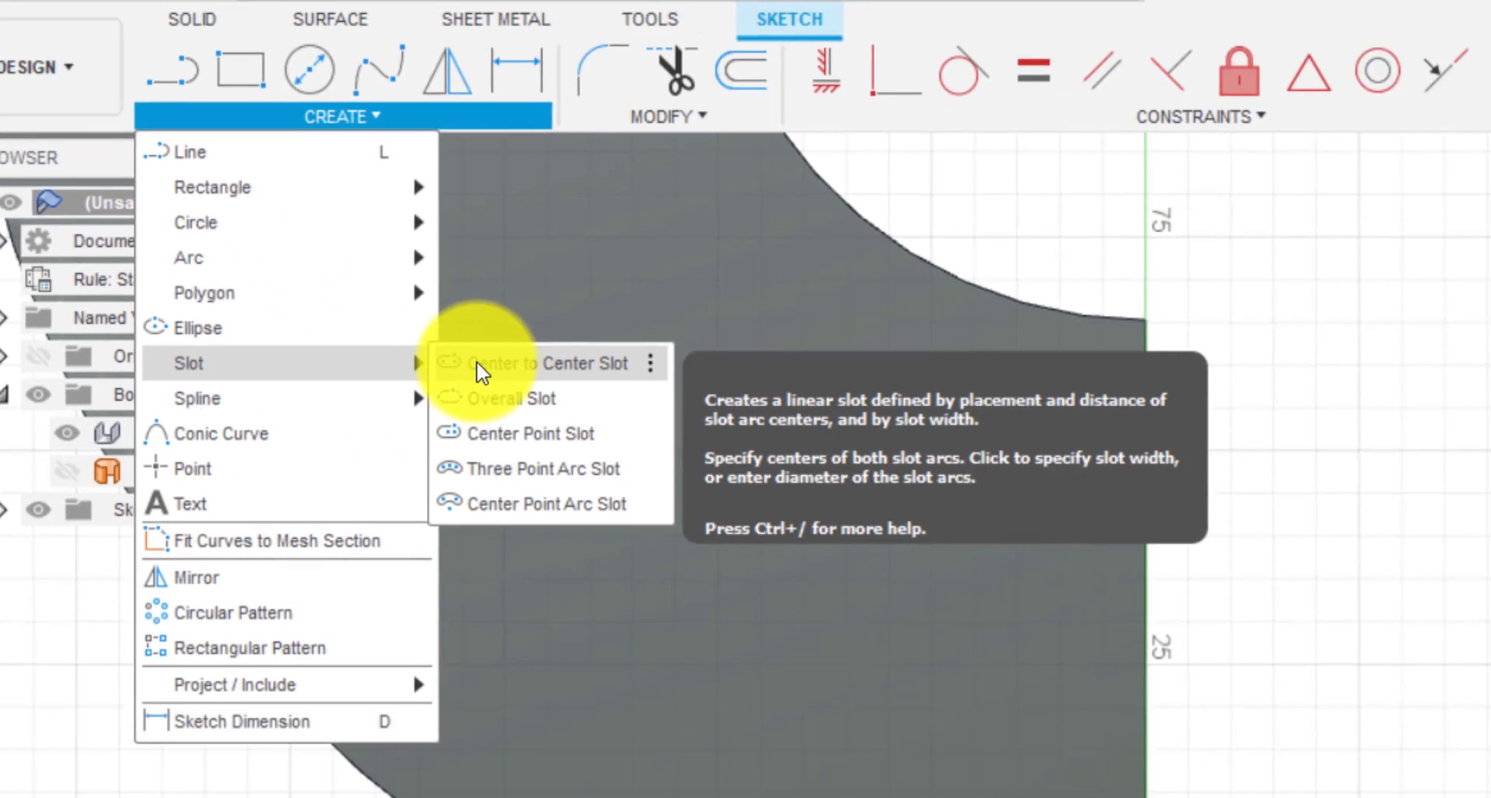
click(598, 491)
click(1195, 562)
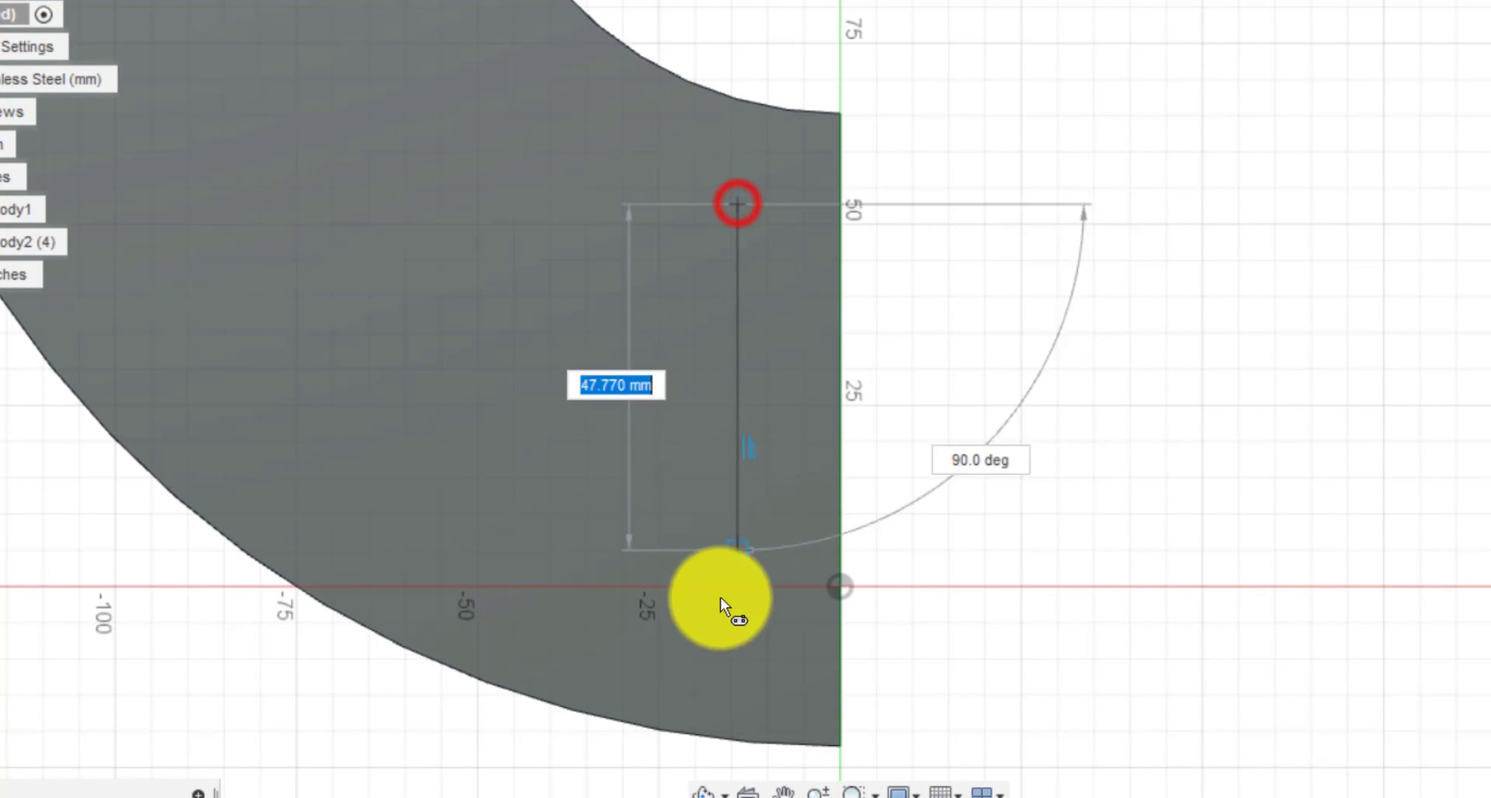
click(738, 673)
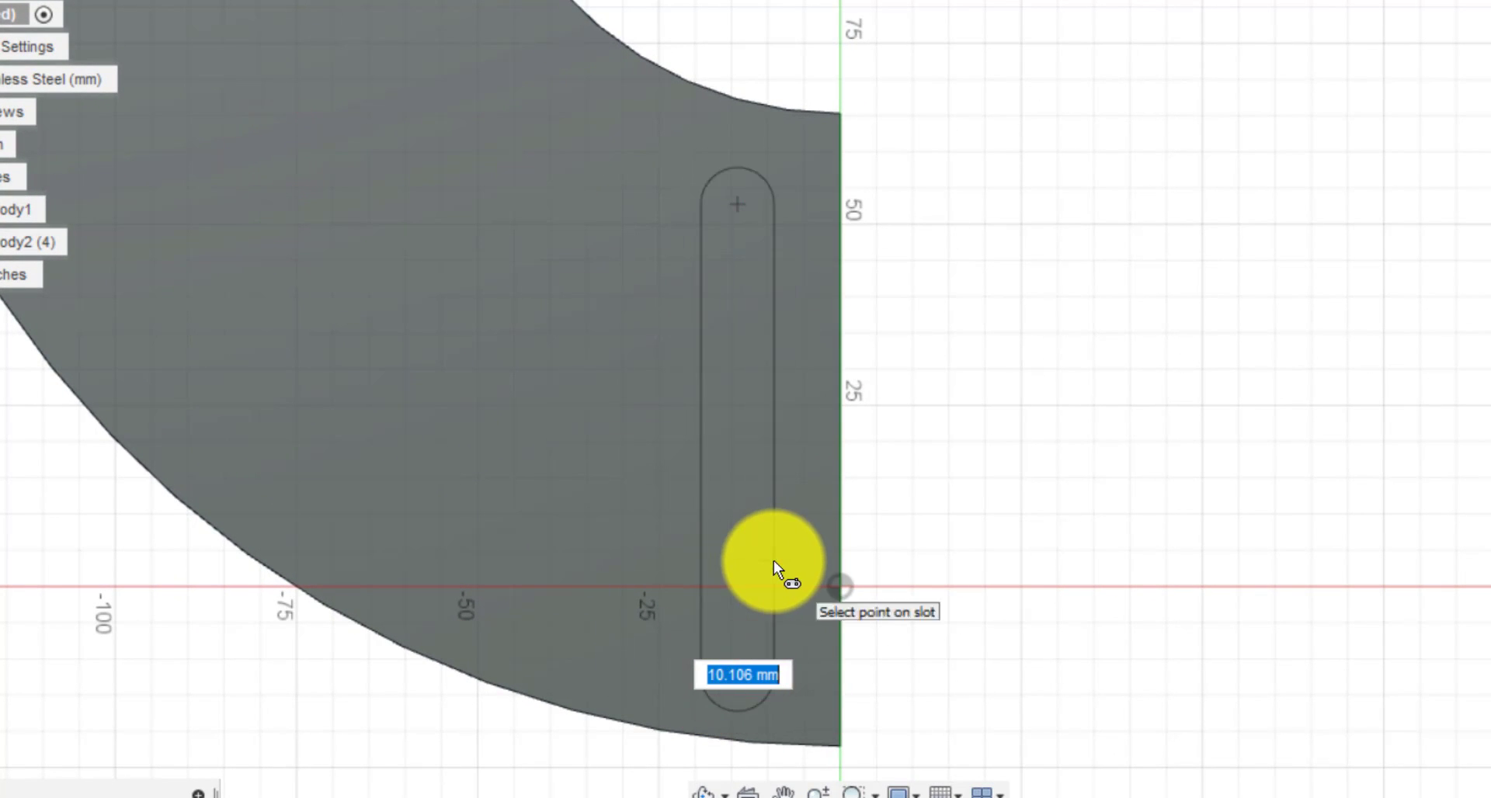
click(774, 560)
Dimension the slot's top centre 15 mm below the top-right corner and 15 mm in from the edge.
click(928, 19)
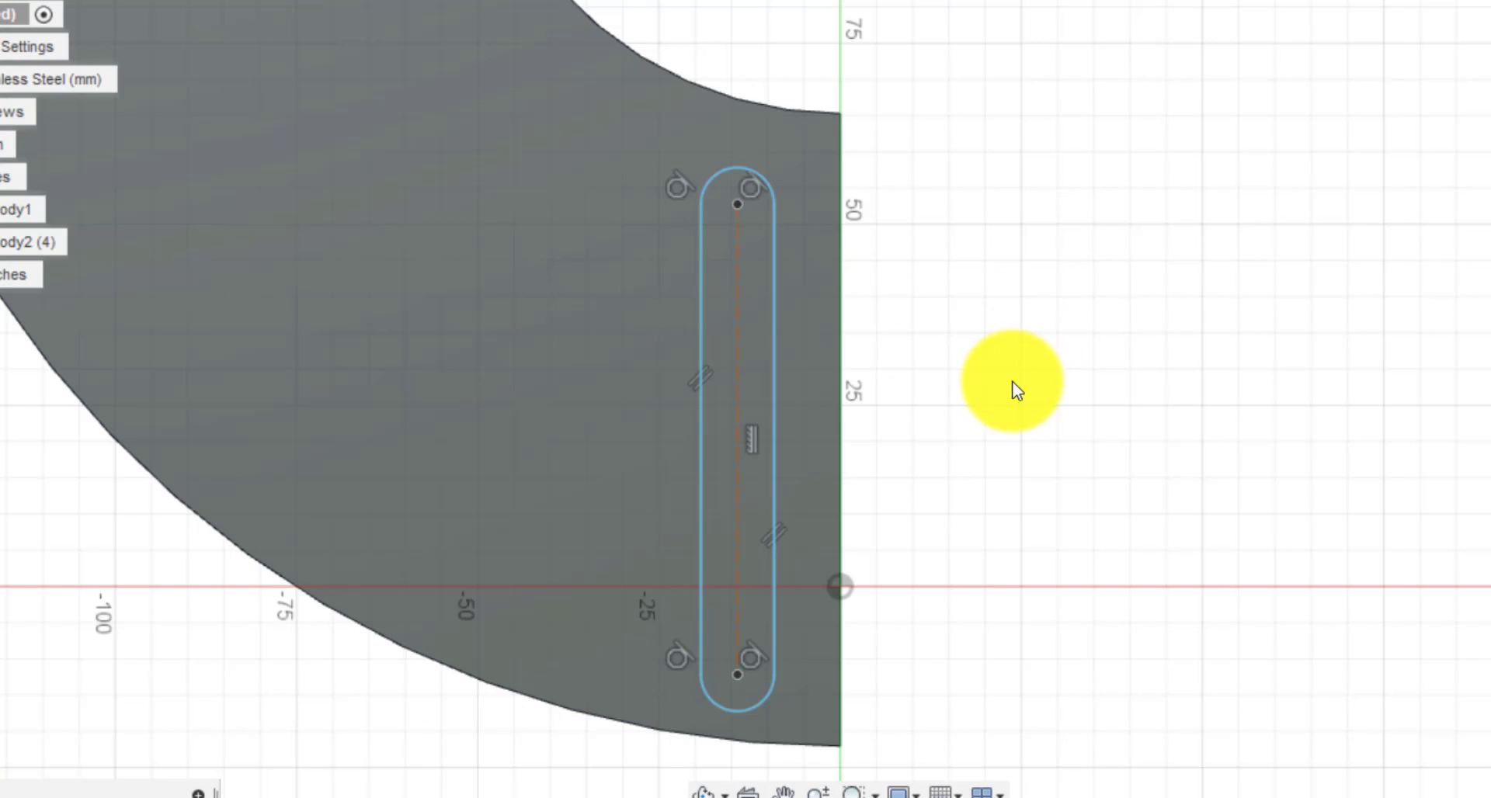
key(d)
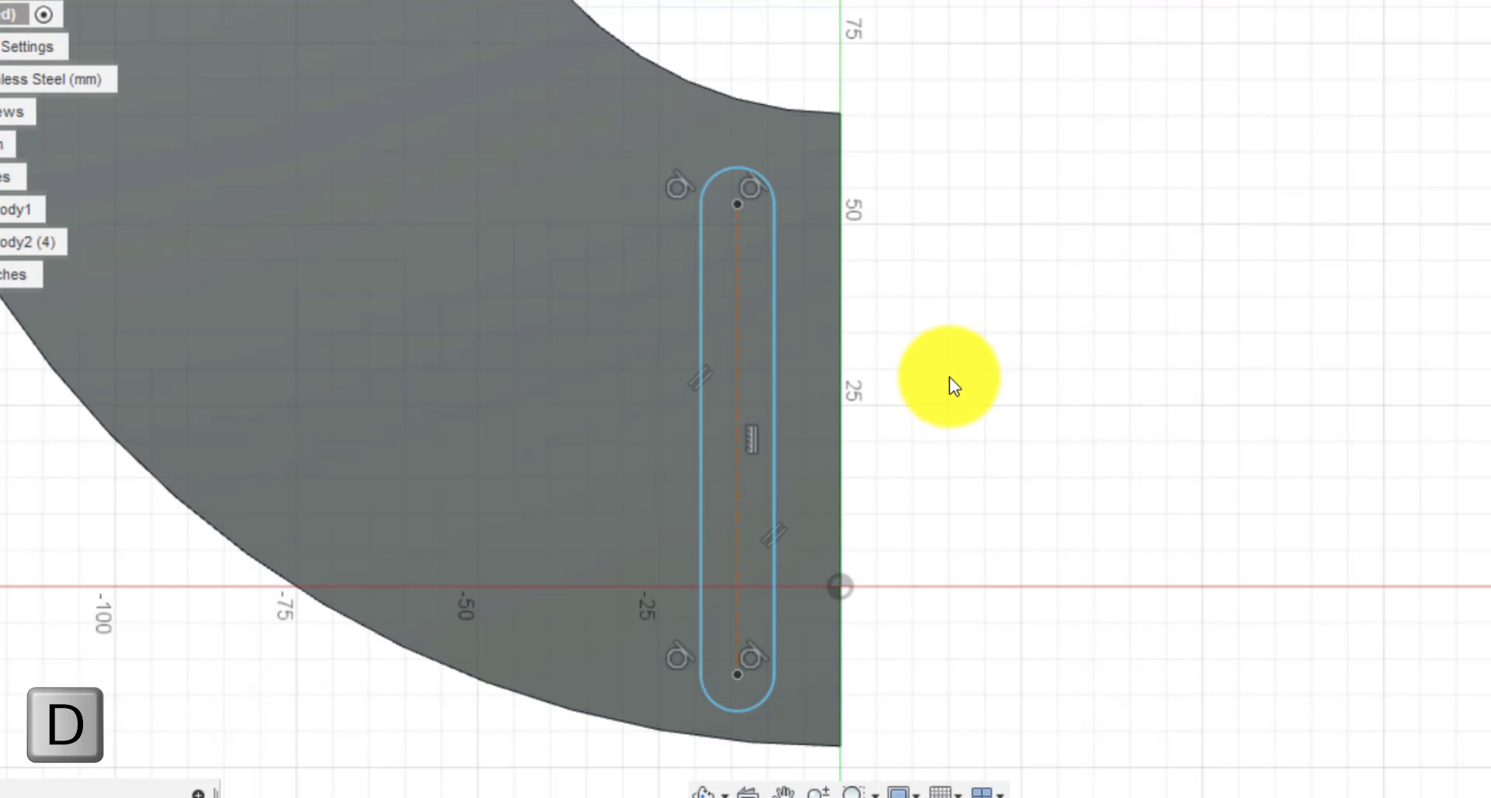
click(737, 200)
click(839, 113)
click(949, 157)
text(15)
key(Return)
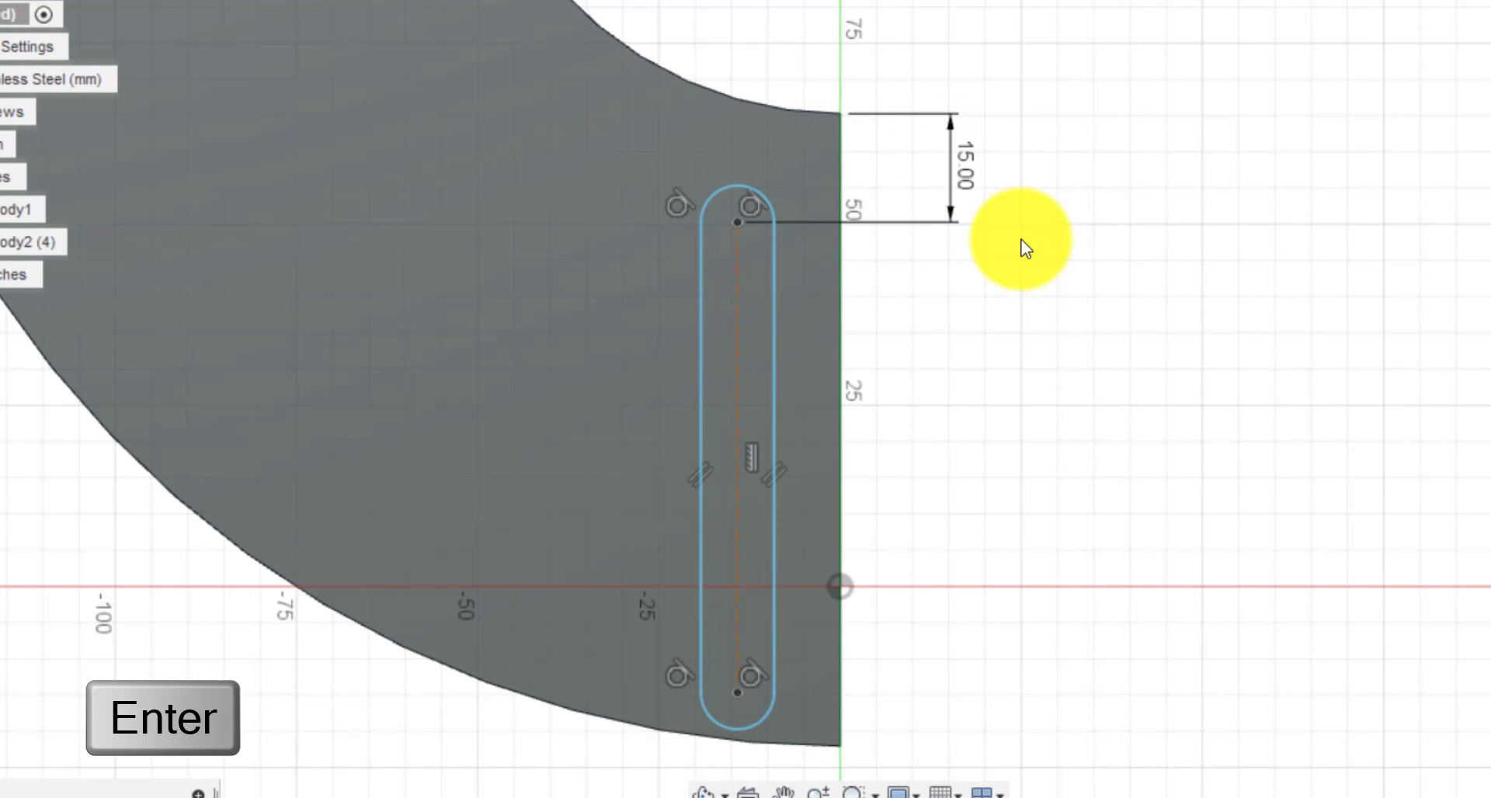
click(737, 222)
click(839, 114)
click(770, 70)
text(15)
key(Return)
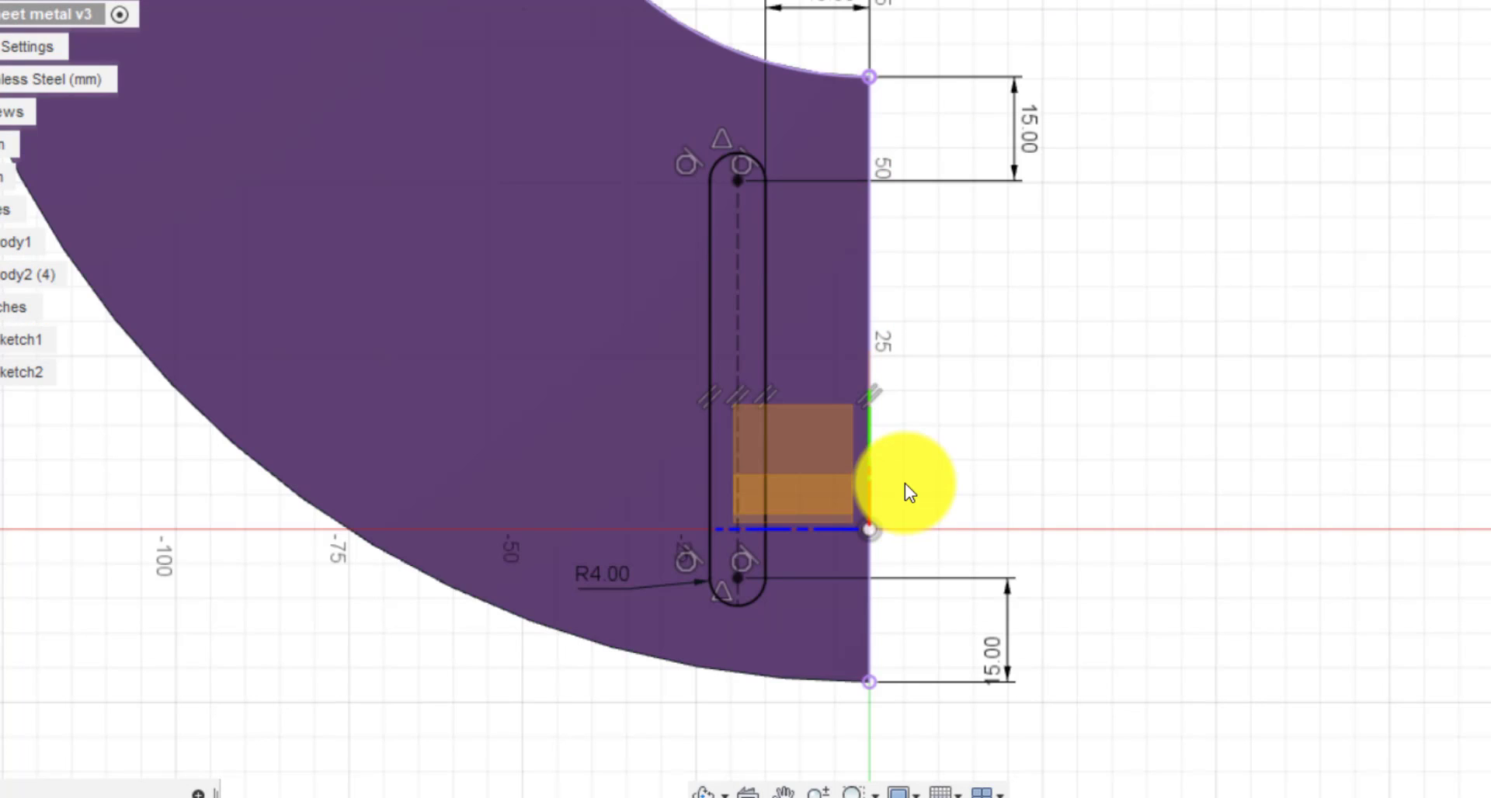
Dimension the bottom centre 15 mm from the bottom-right corner and set the slot radius to 4 mm.
click(683, 584)
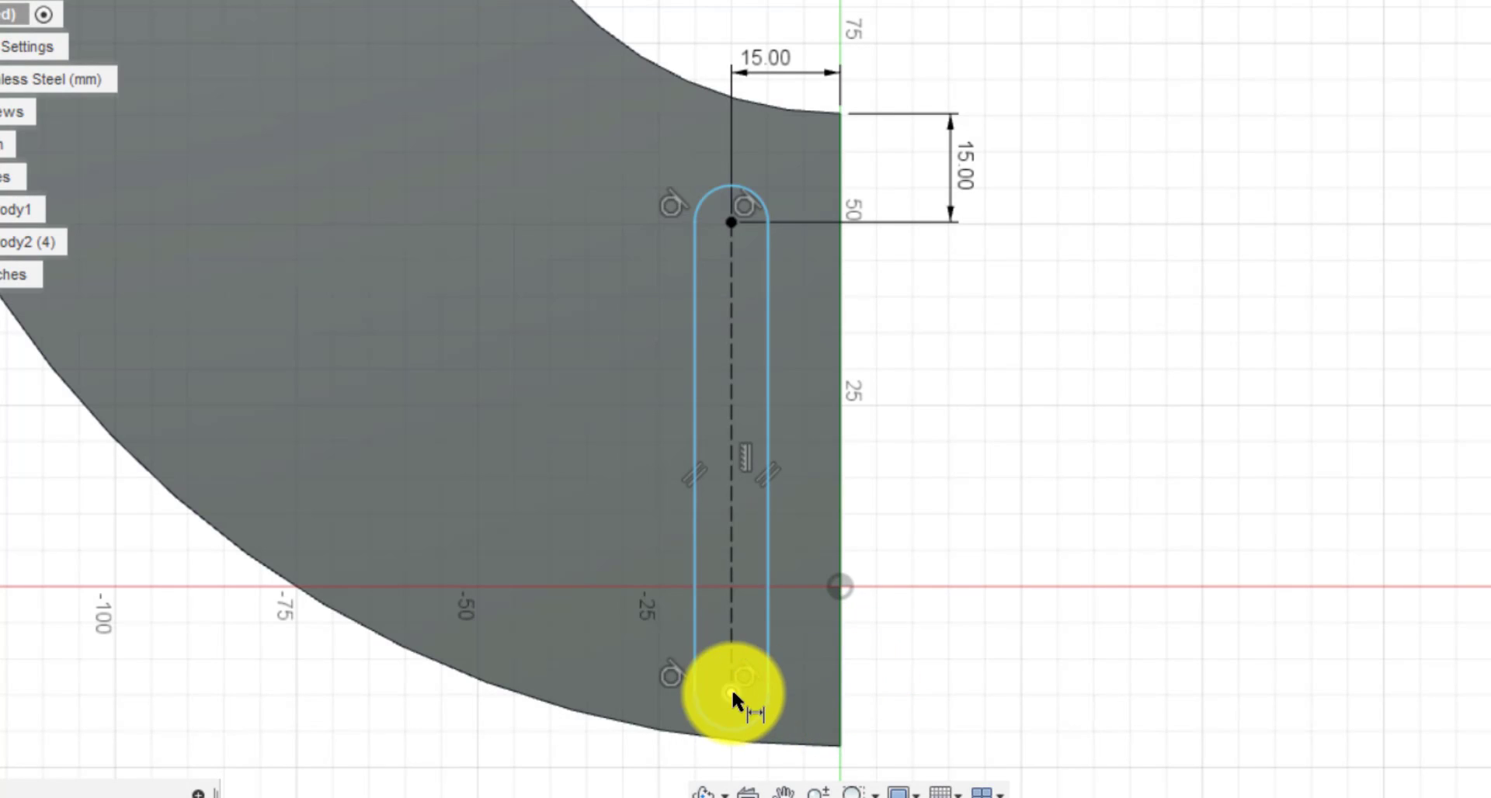
click(731, 691)
click(840, 746)
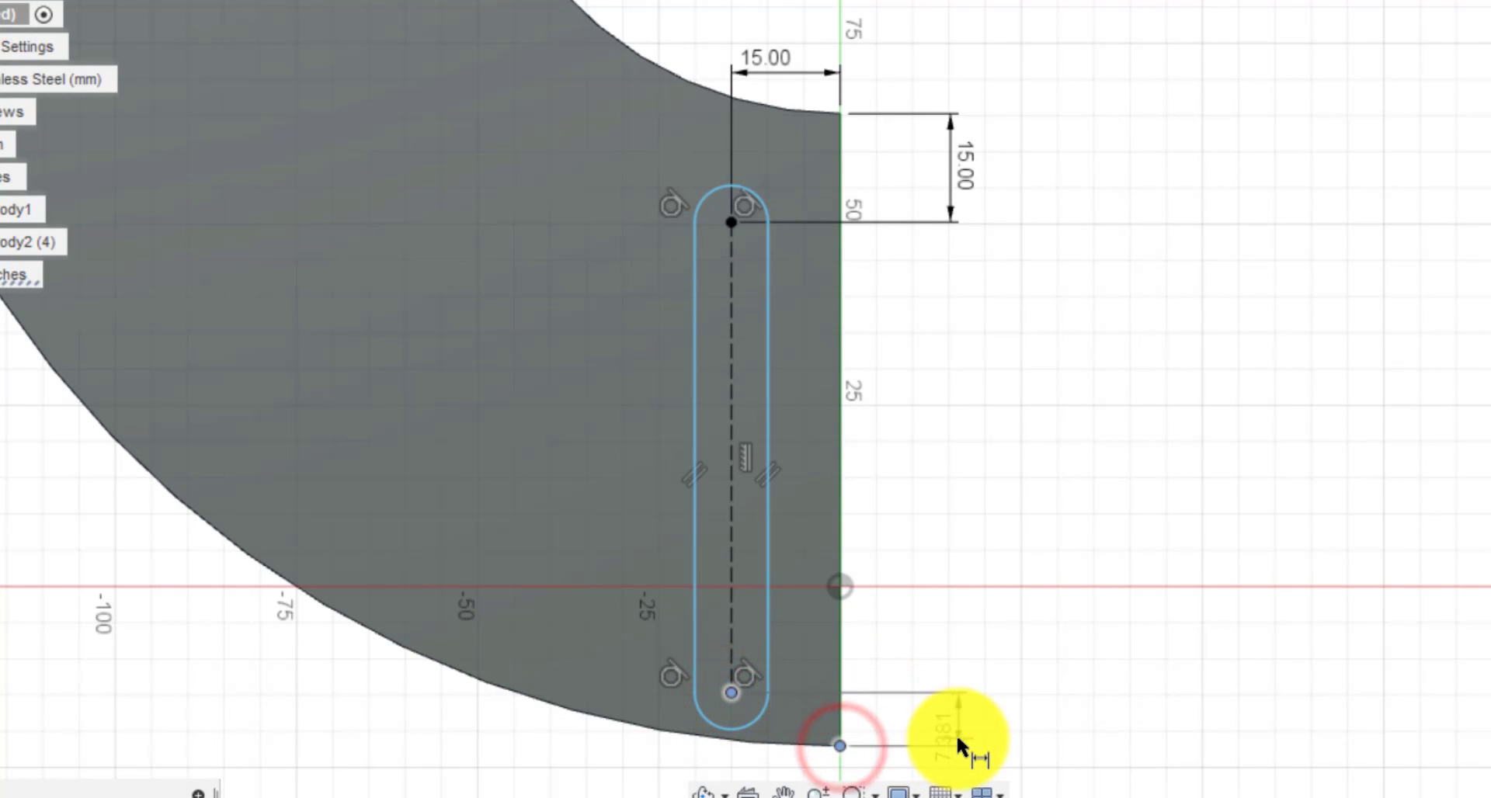
click(958, 736)
text(15)
key(Return)
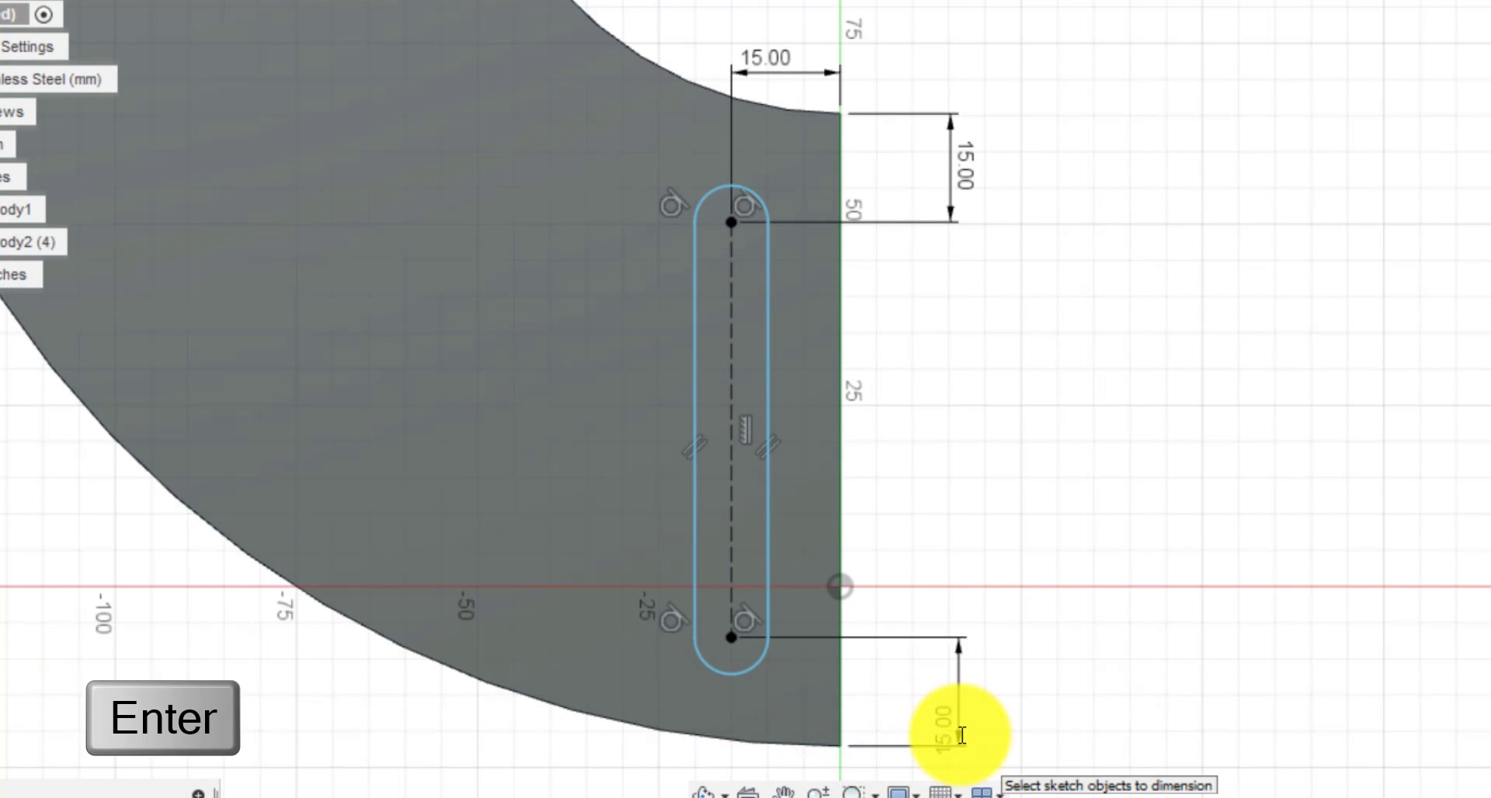
click(761, 669)
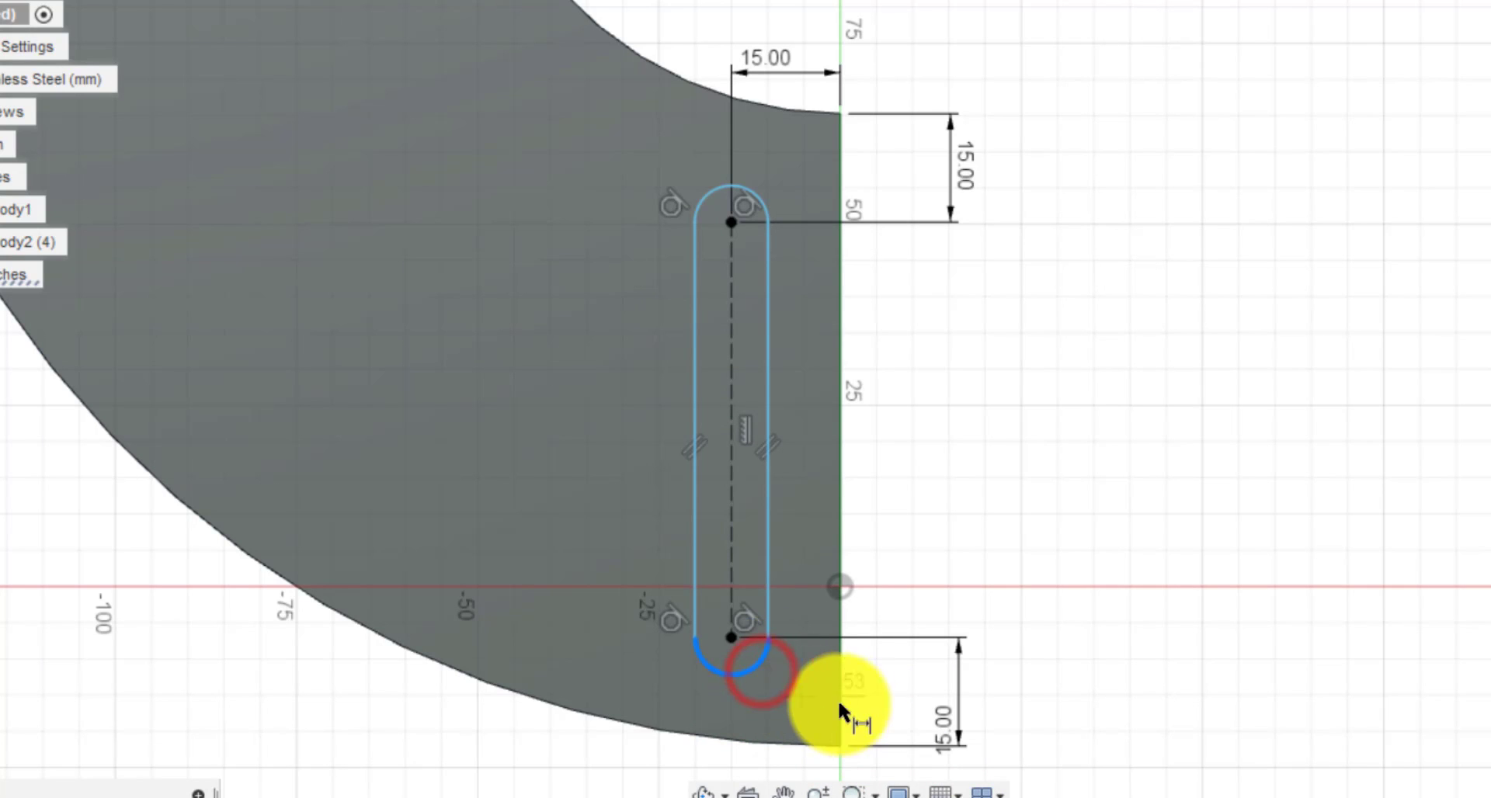
click(918, 560)
text(4)
key(Return)
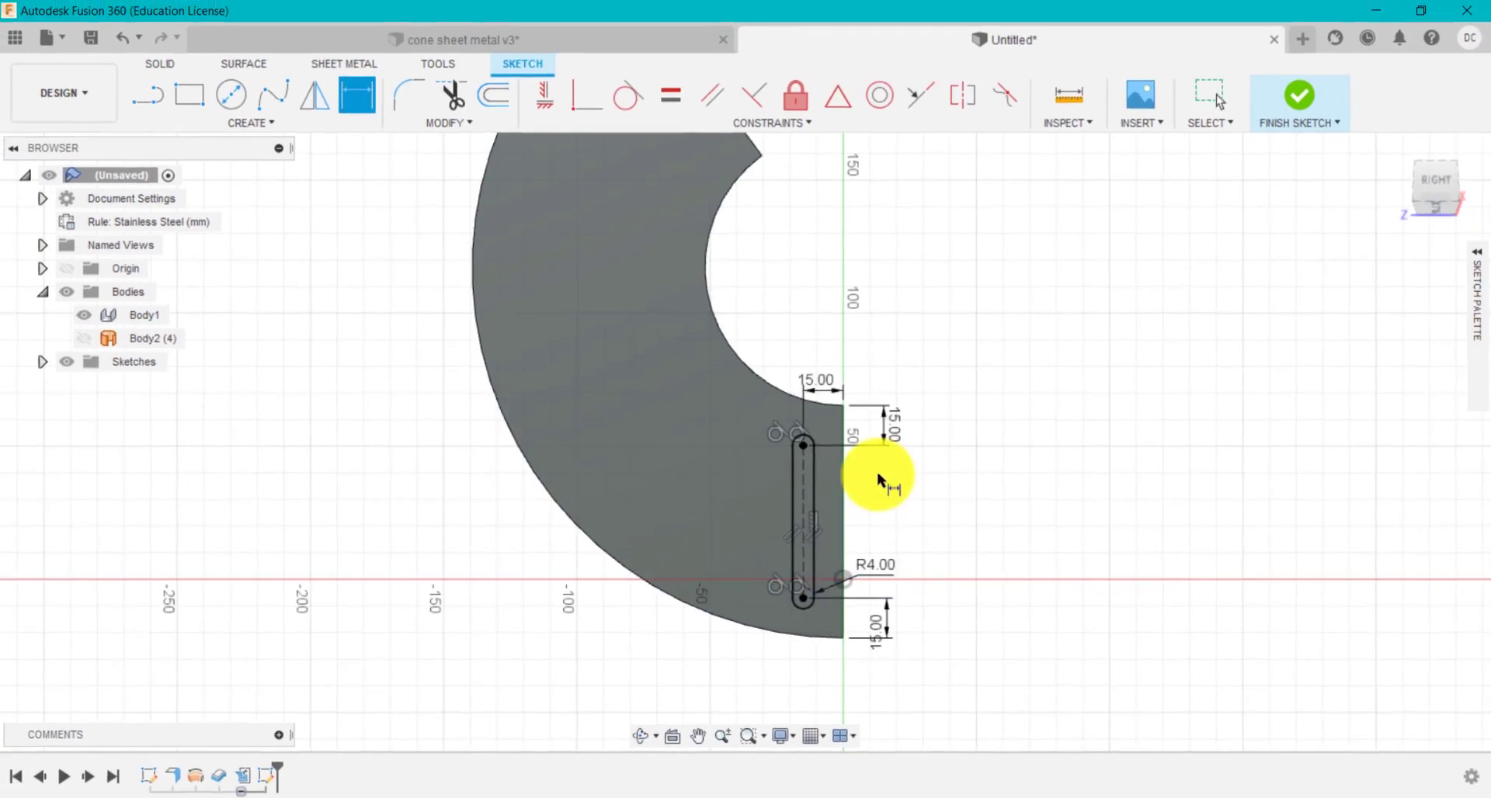
Finish Sketch2 in cone sheet metal v3, step the timeline to its slot cut, orbit to inspect, then return to Untitled.
scroll(879, 476, up, 2)
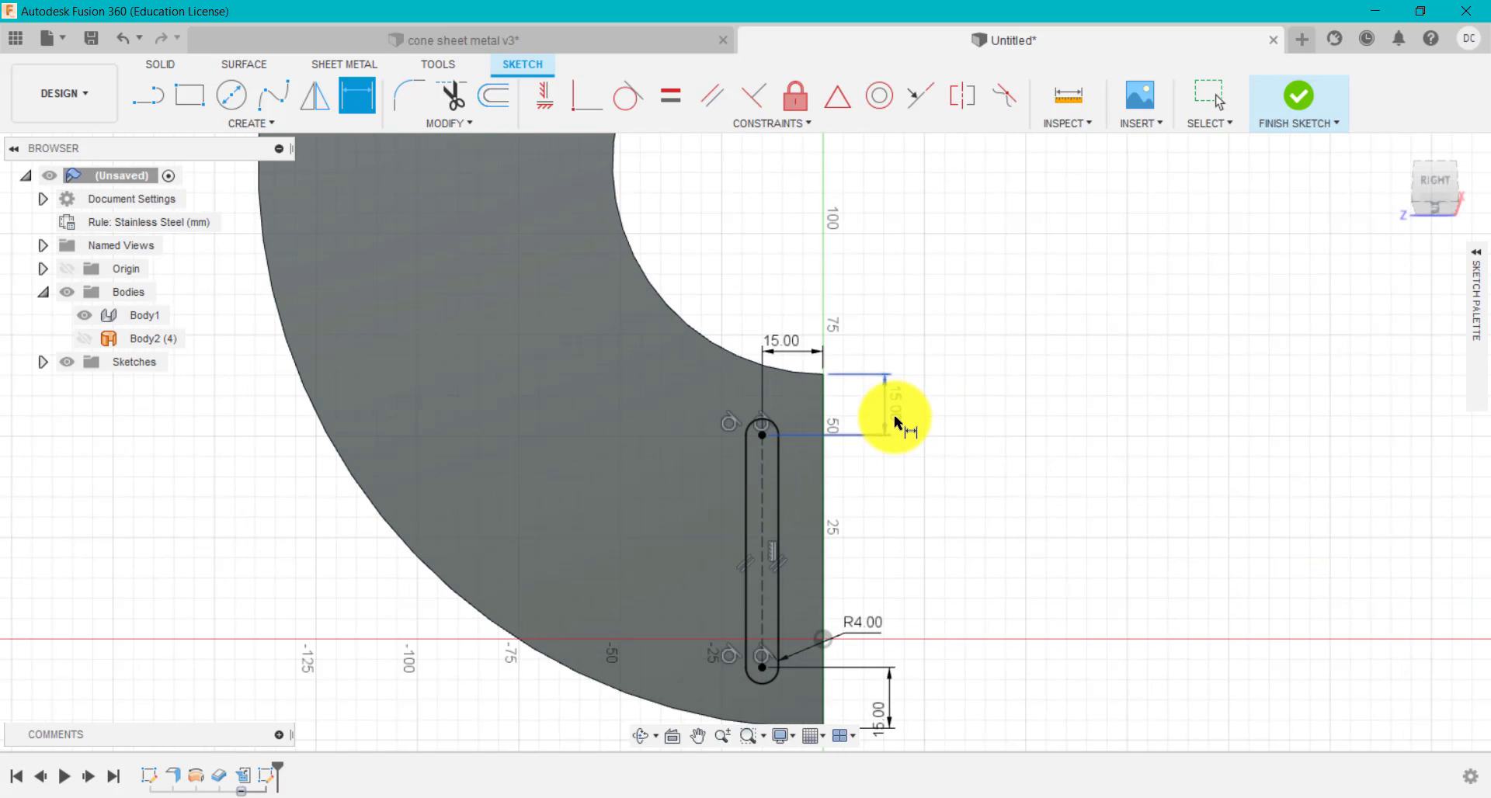
click(684, 47)
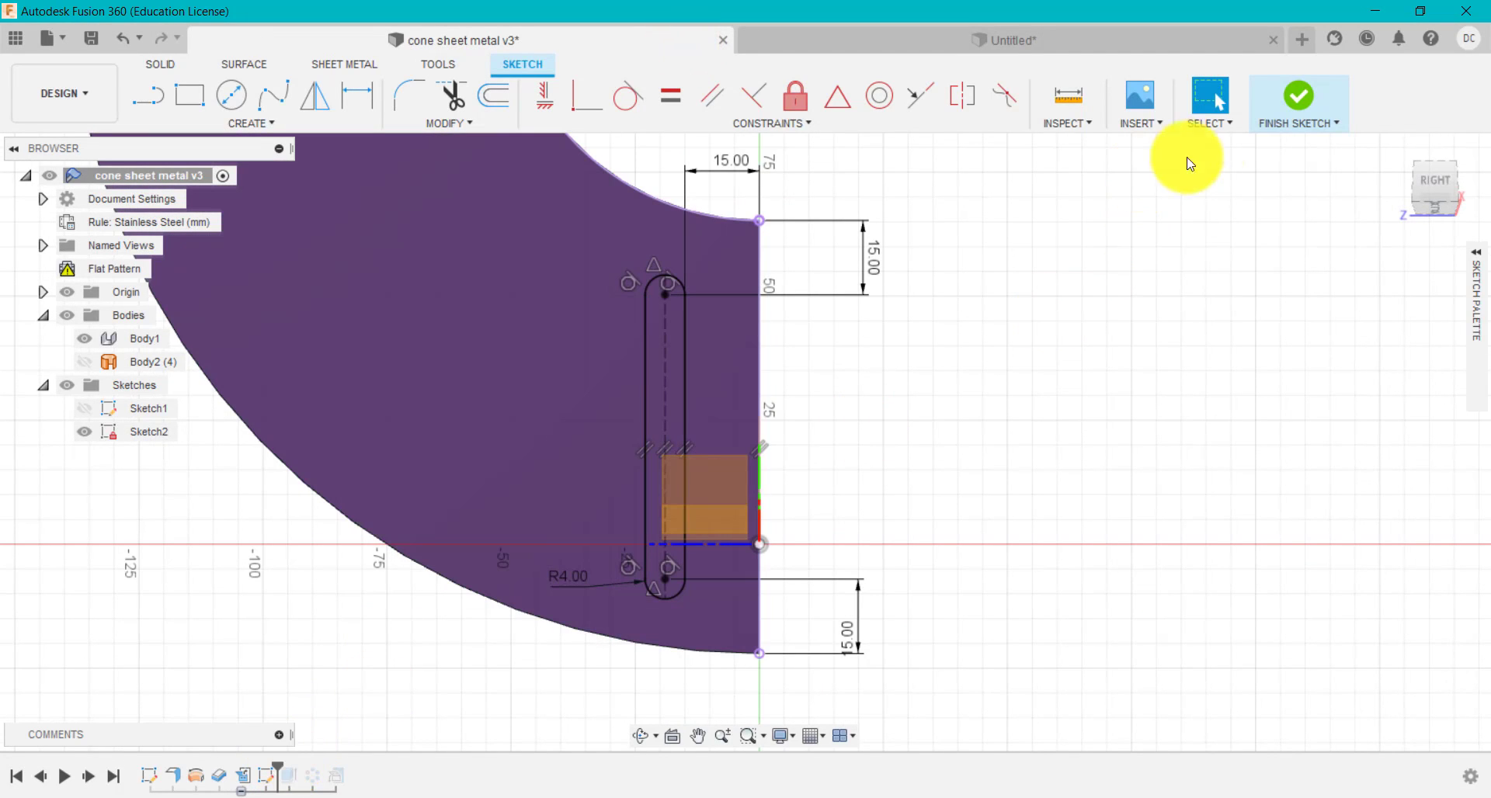
click(1293, 109)
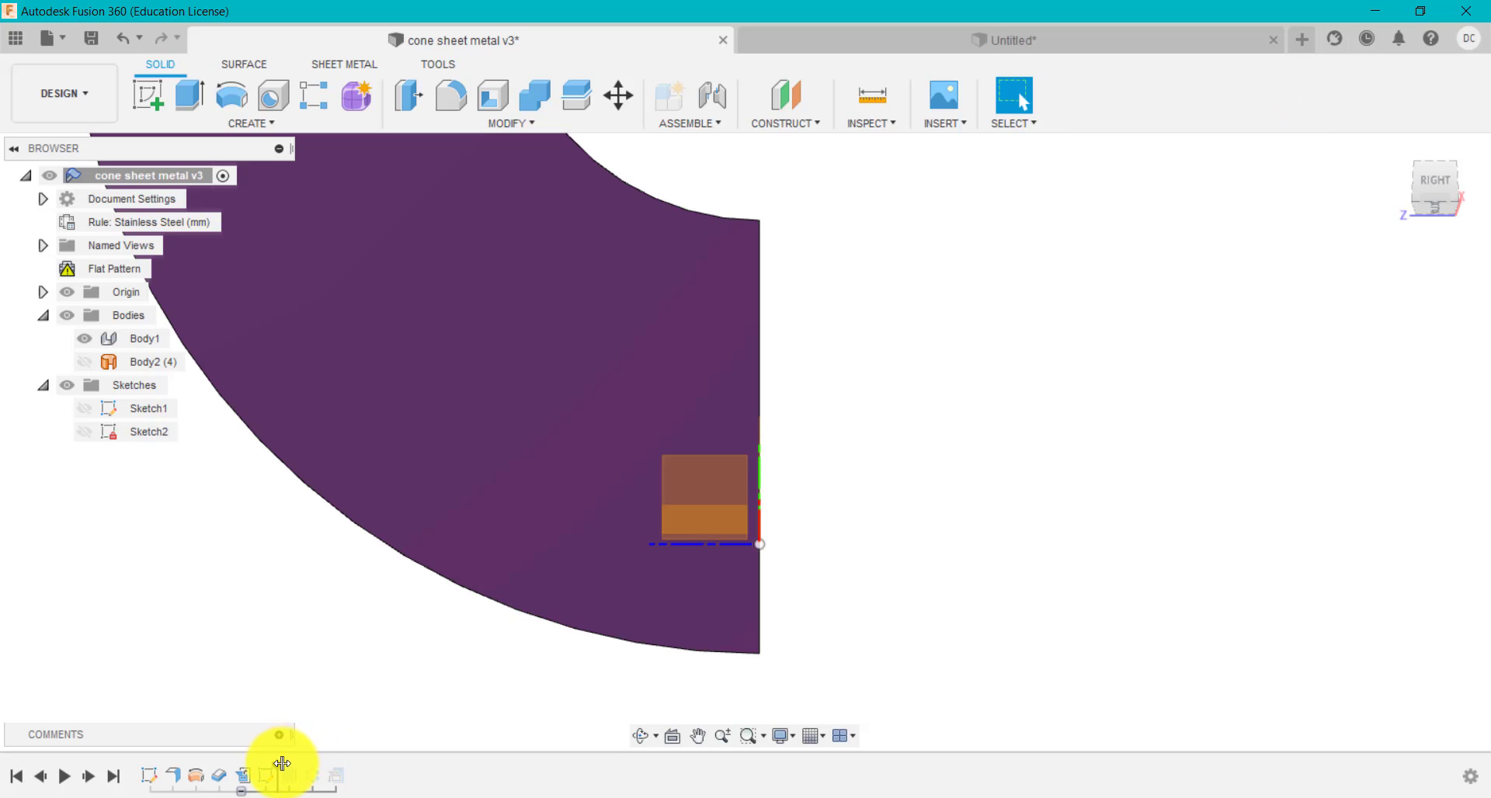
click(292, 767)
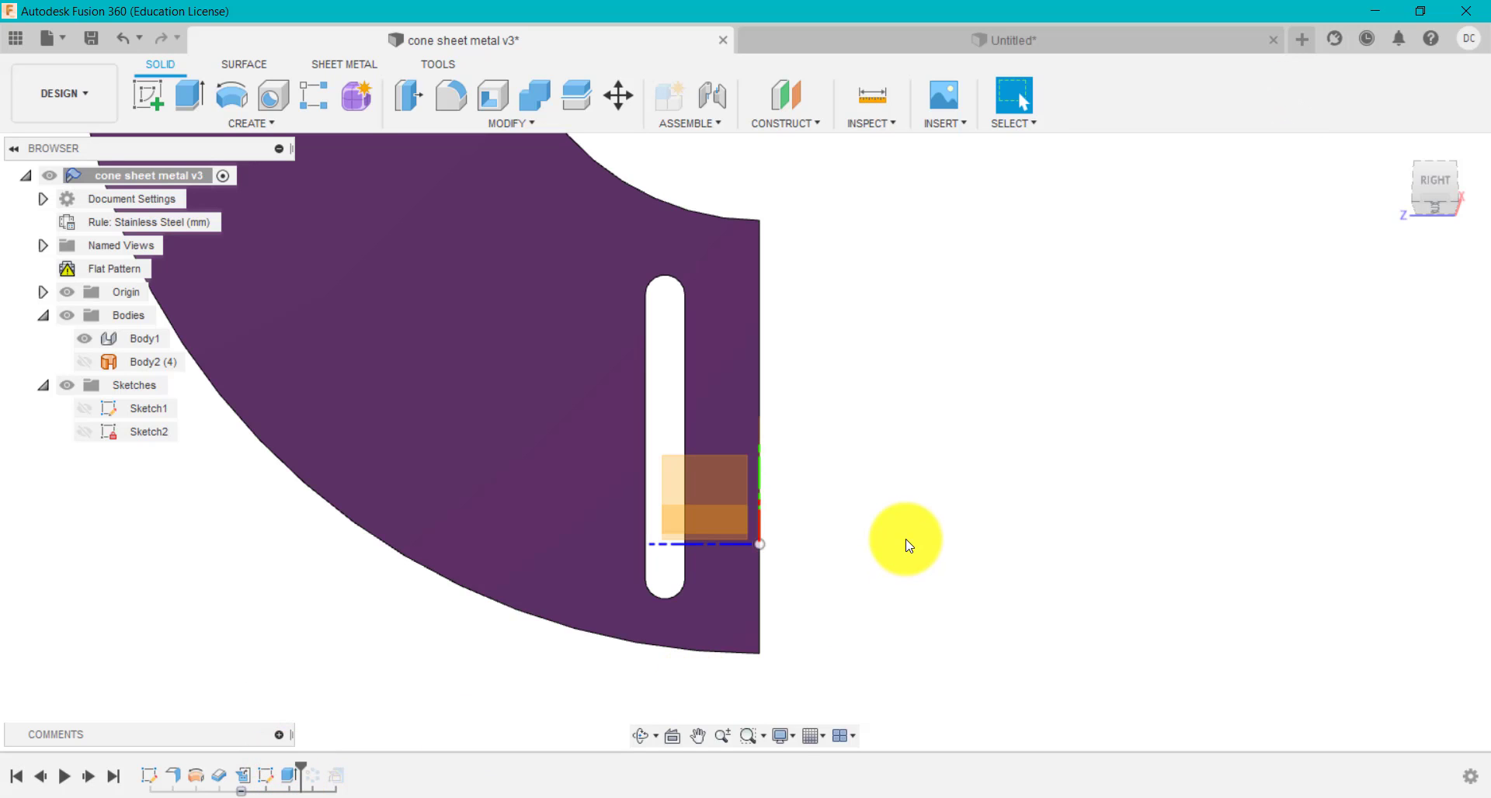
shift+middle_drag(938, 453, 892, 452)
click(785, 39)
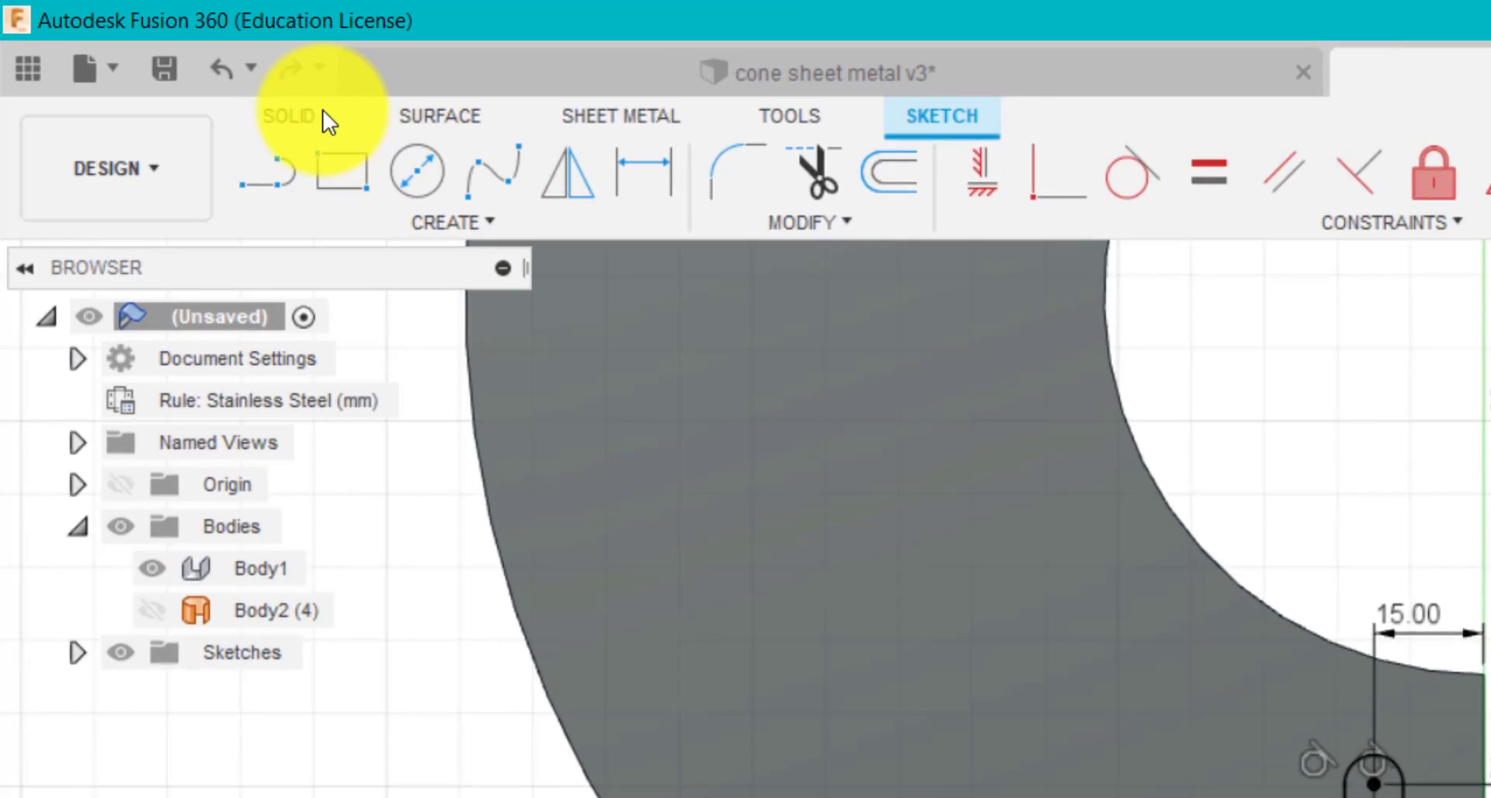
Start an extrude on the slot profile and drag it into the sheet as a cut.
click(164, 64)
click(187, 96)
click(770, 481)
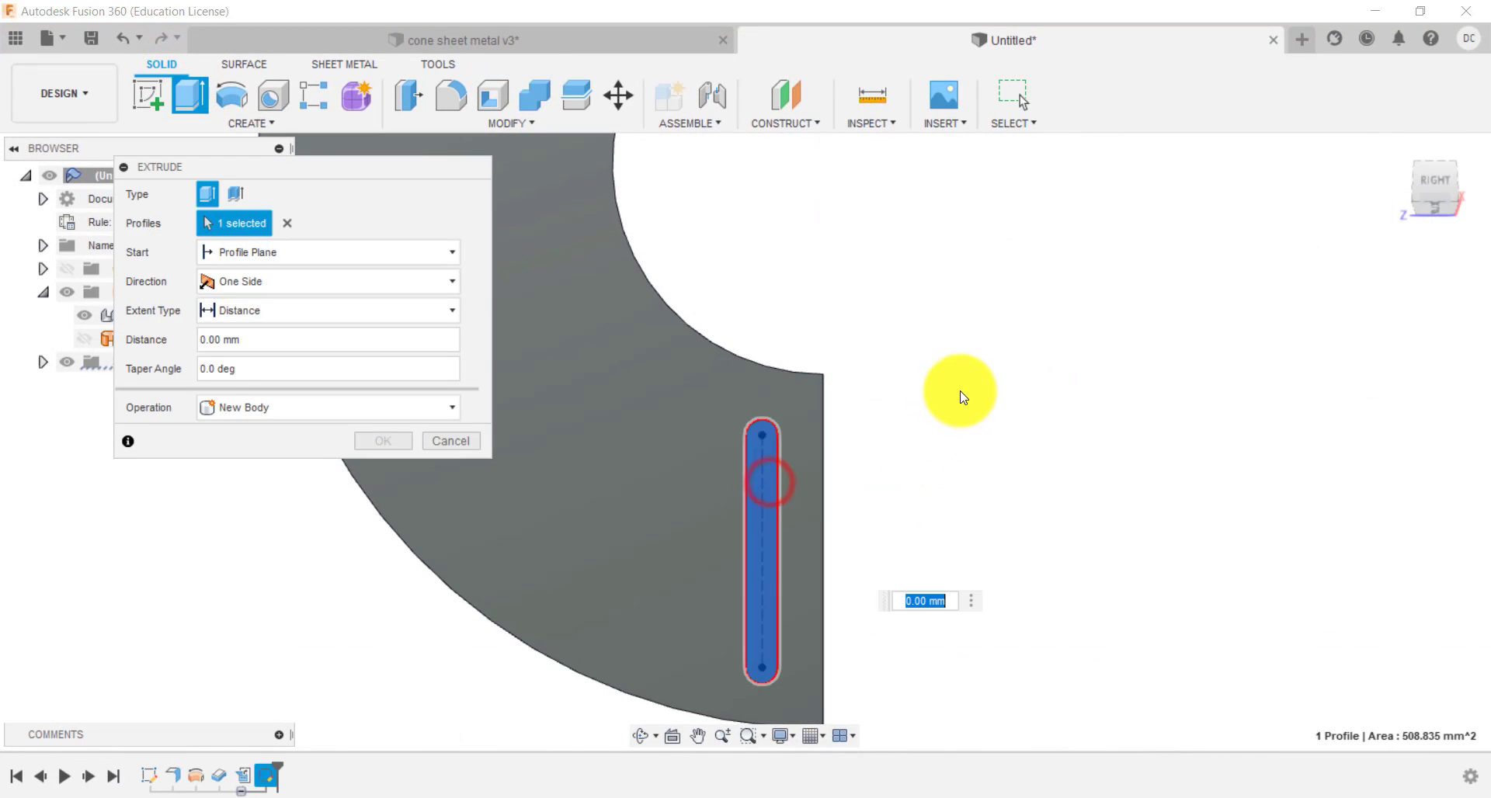
shift+middle_drag(958, 392, 900, 445)
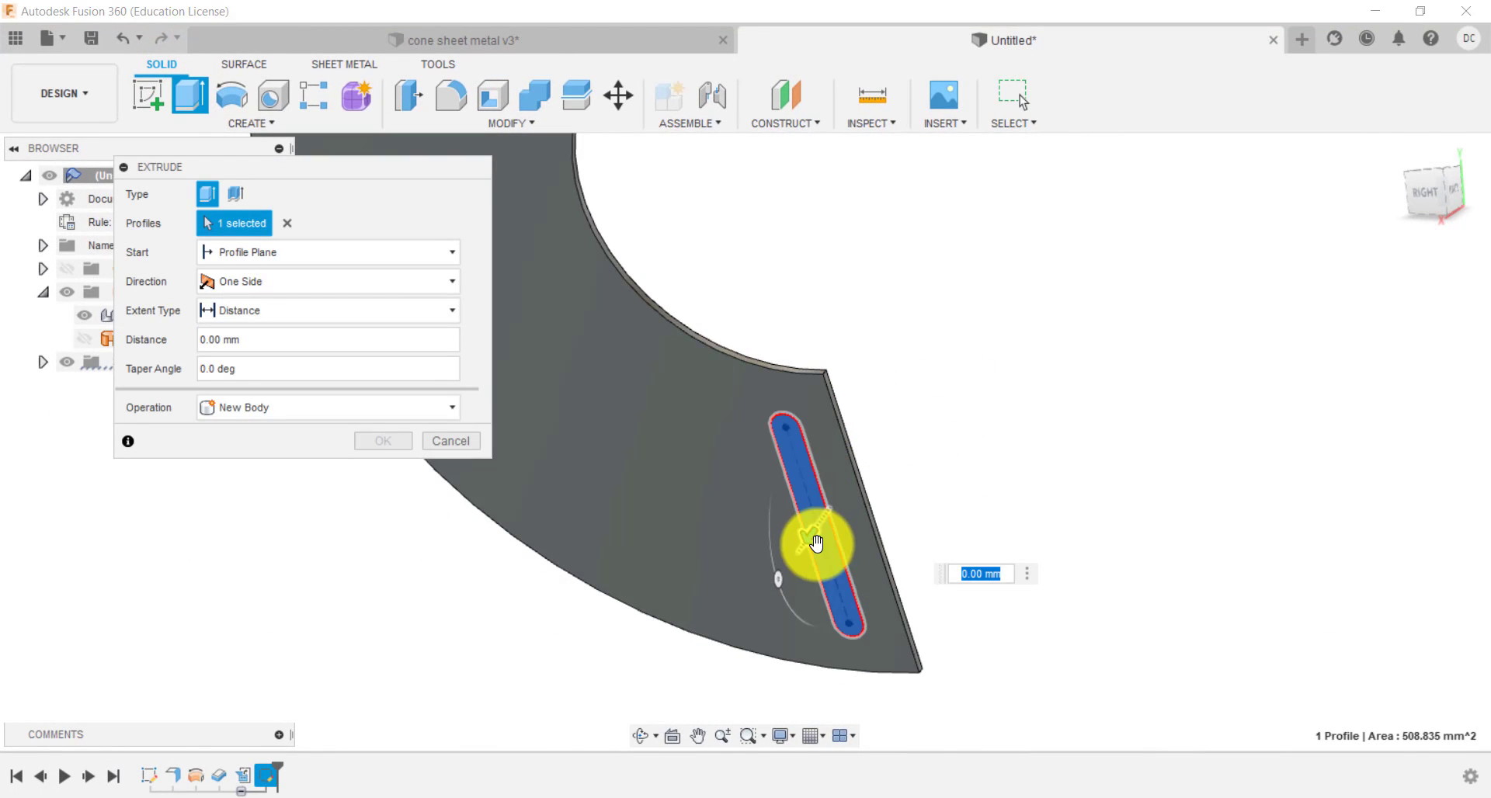
drag(811, 540, 859, 499)
scroll(812, 356, up, 3)
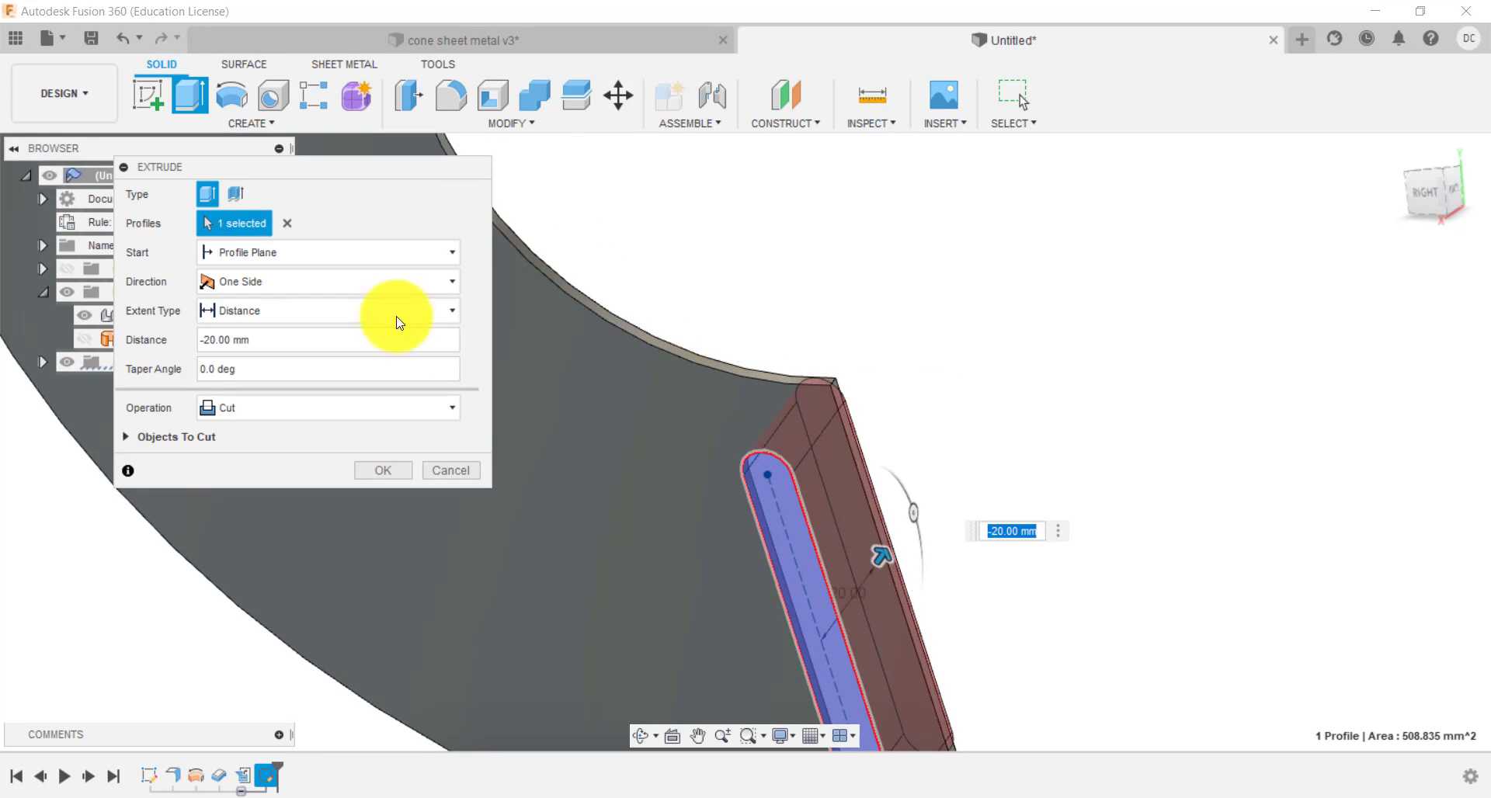
Set the cut to One Side with a Distance extent of -2.00 mm, the sheet thickness.
click(287, 290)
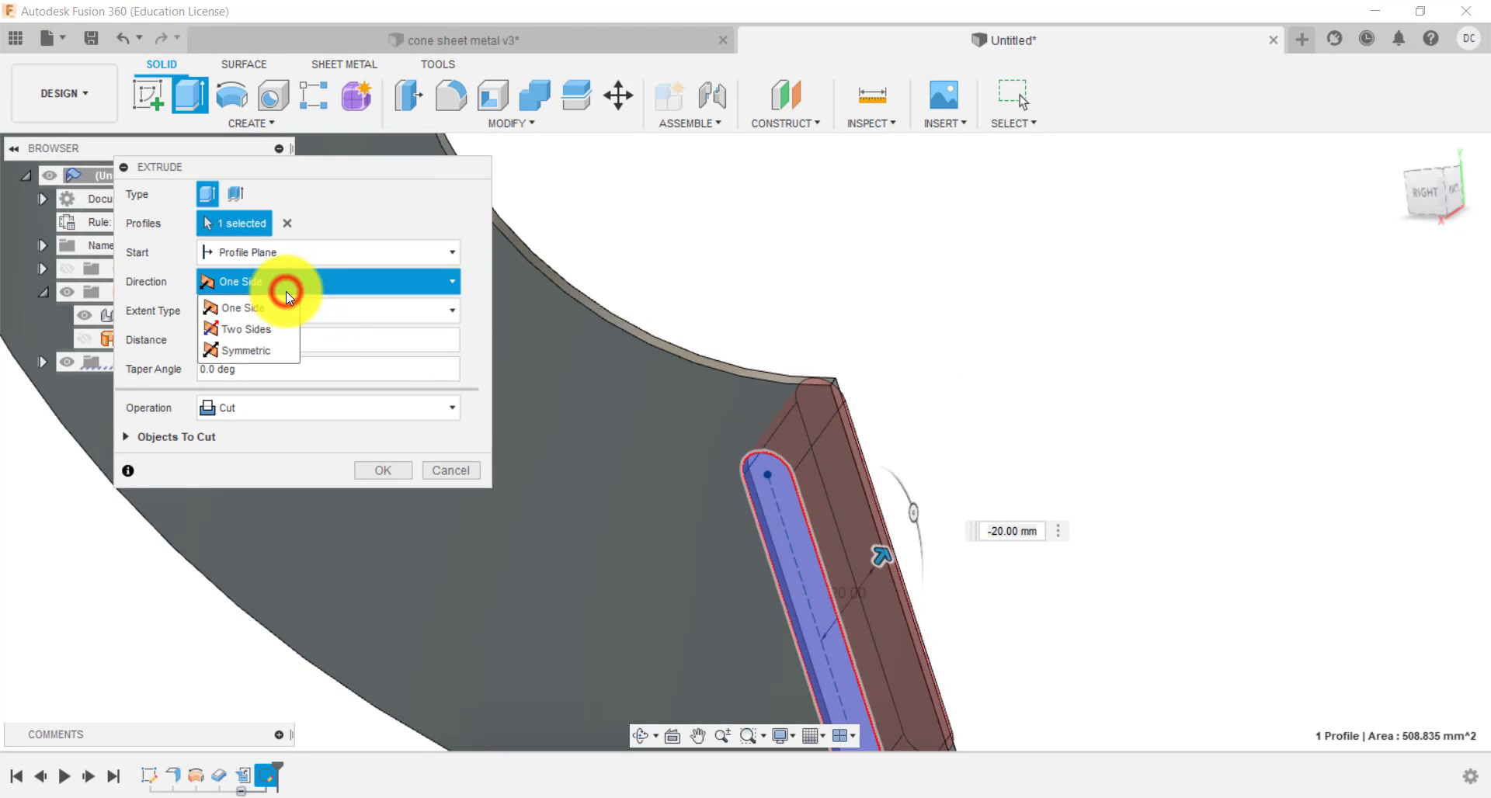
click(471, 298)
click(372, 312)
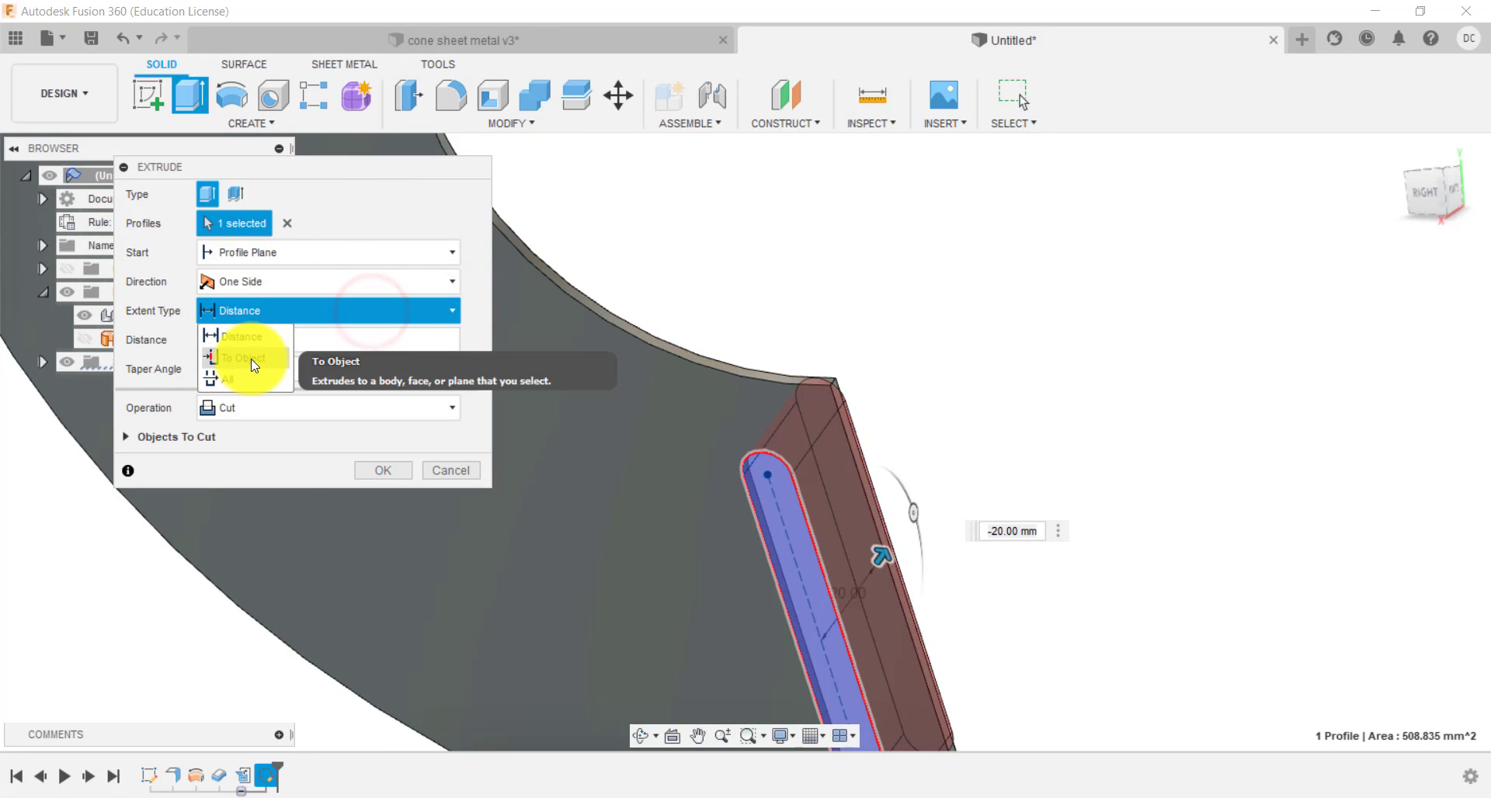
click(487, 314)
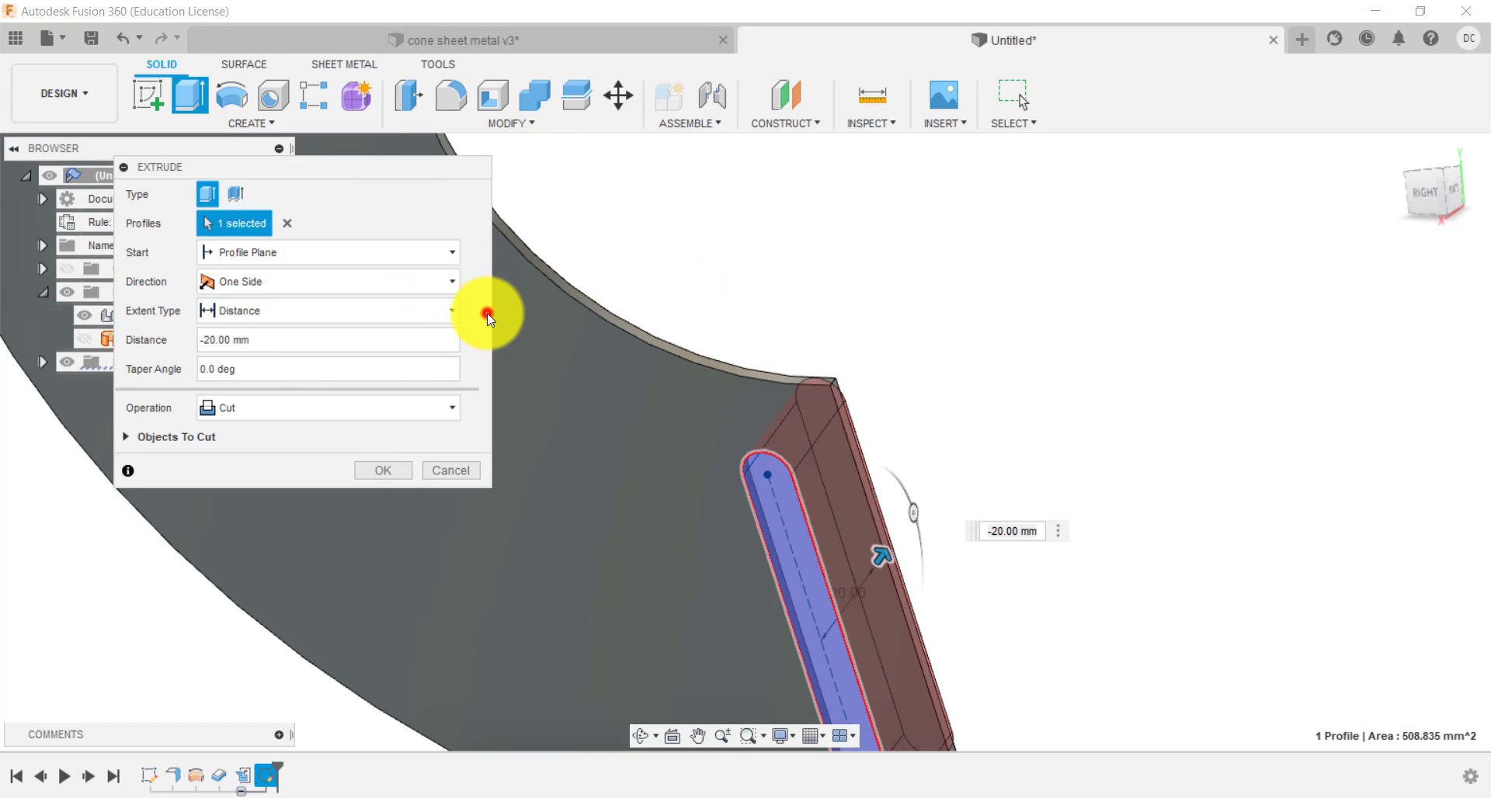
scroll(835, 387, up, 3)
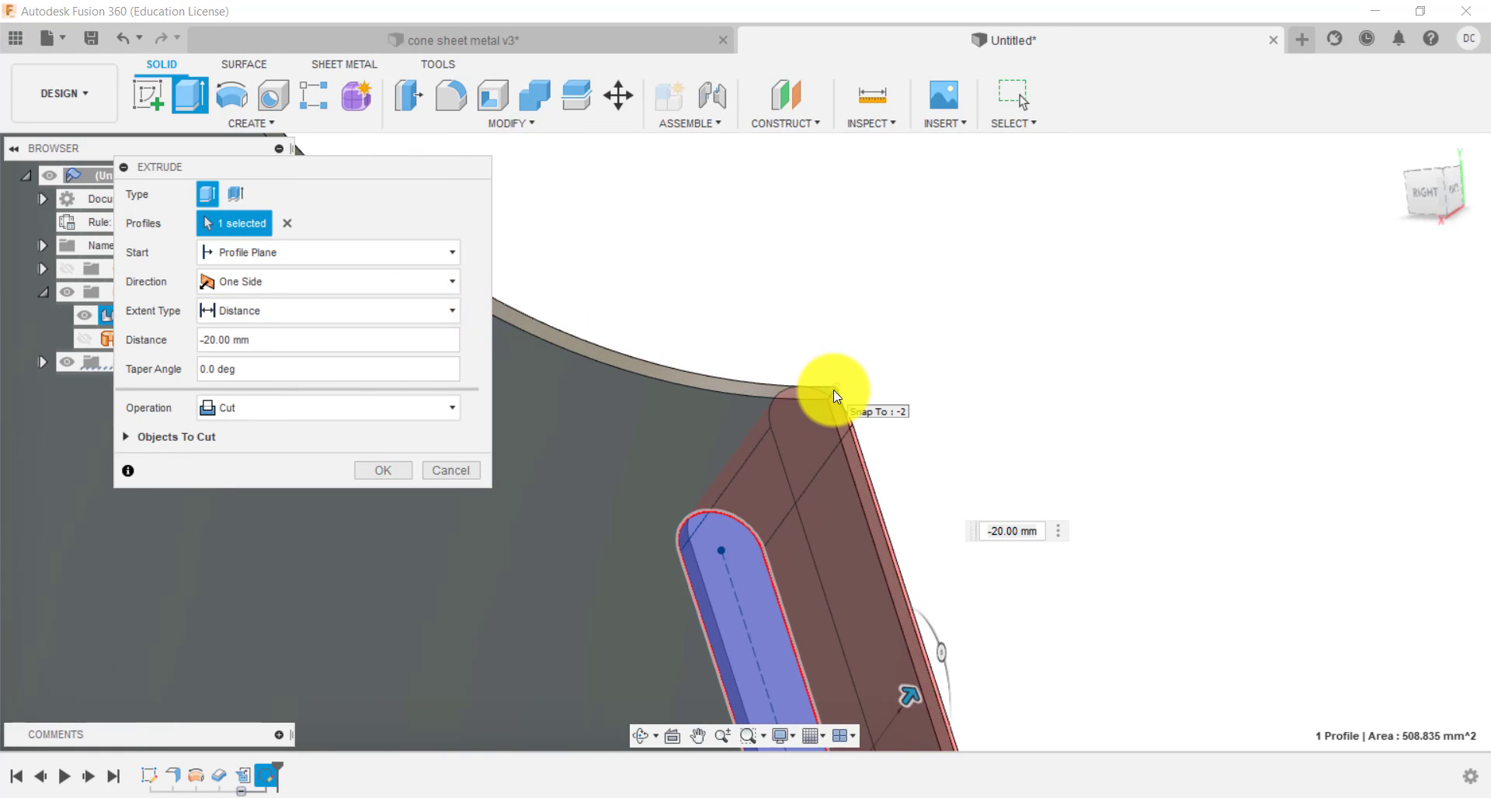
click(836, 396)
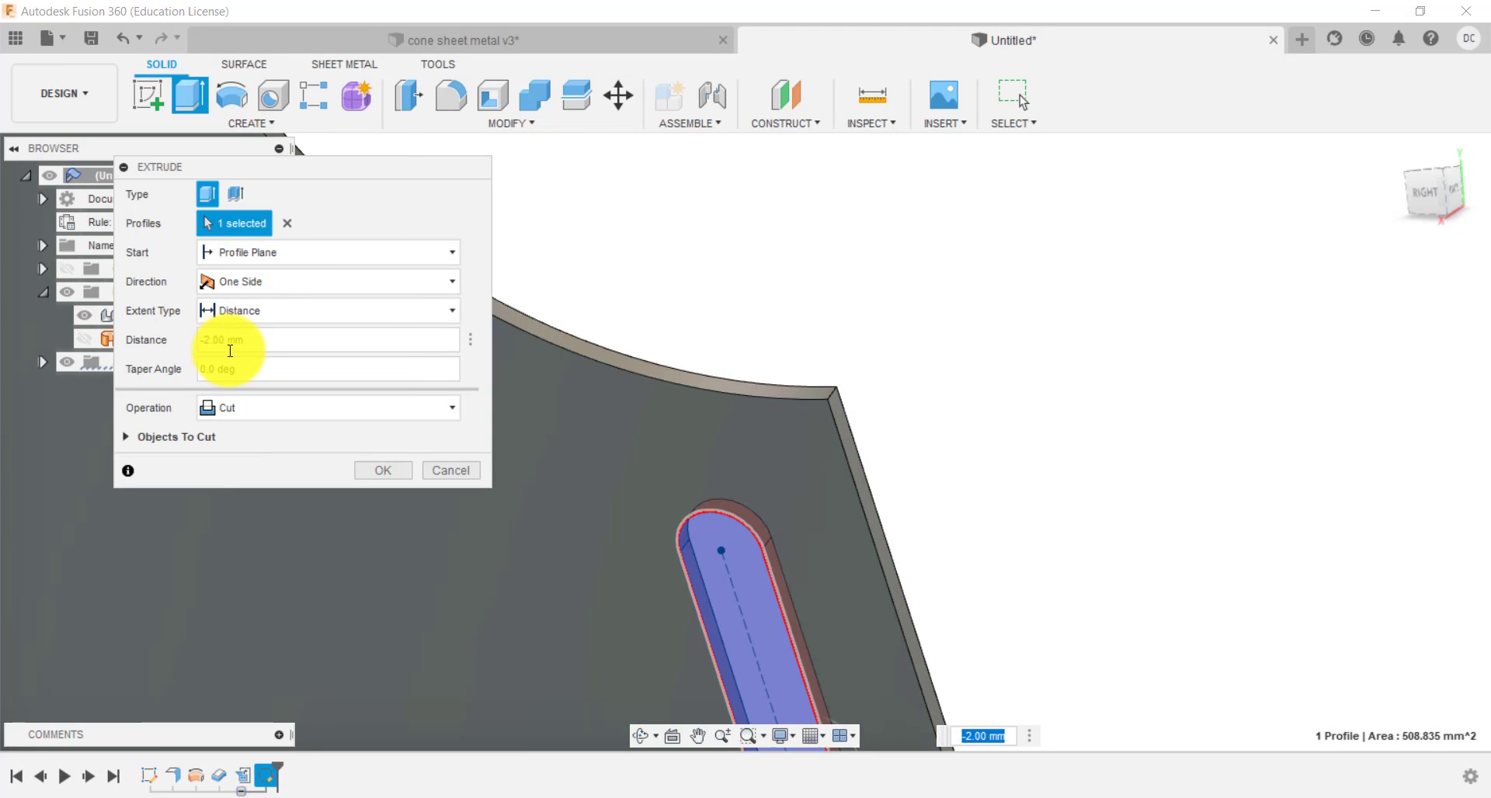
click(383, 470)
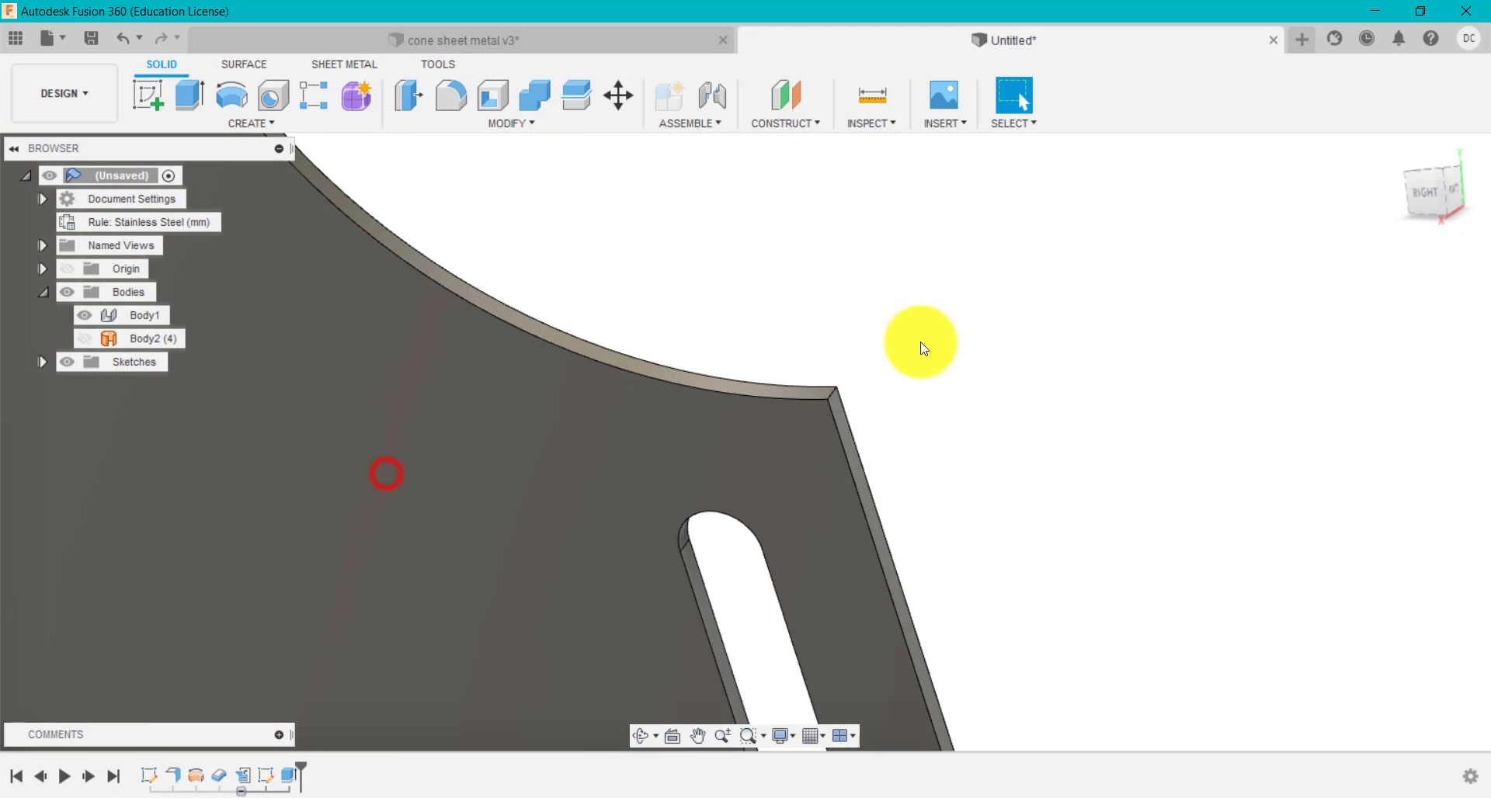
click(1421, 192)
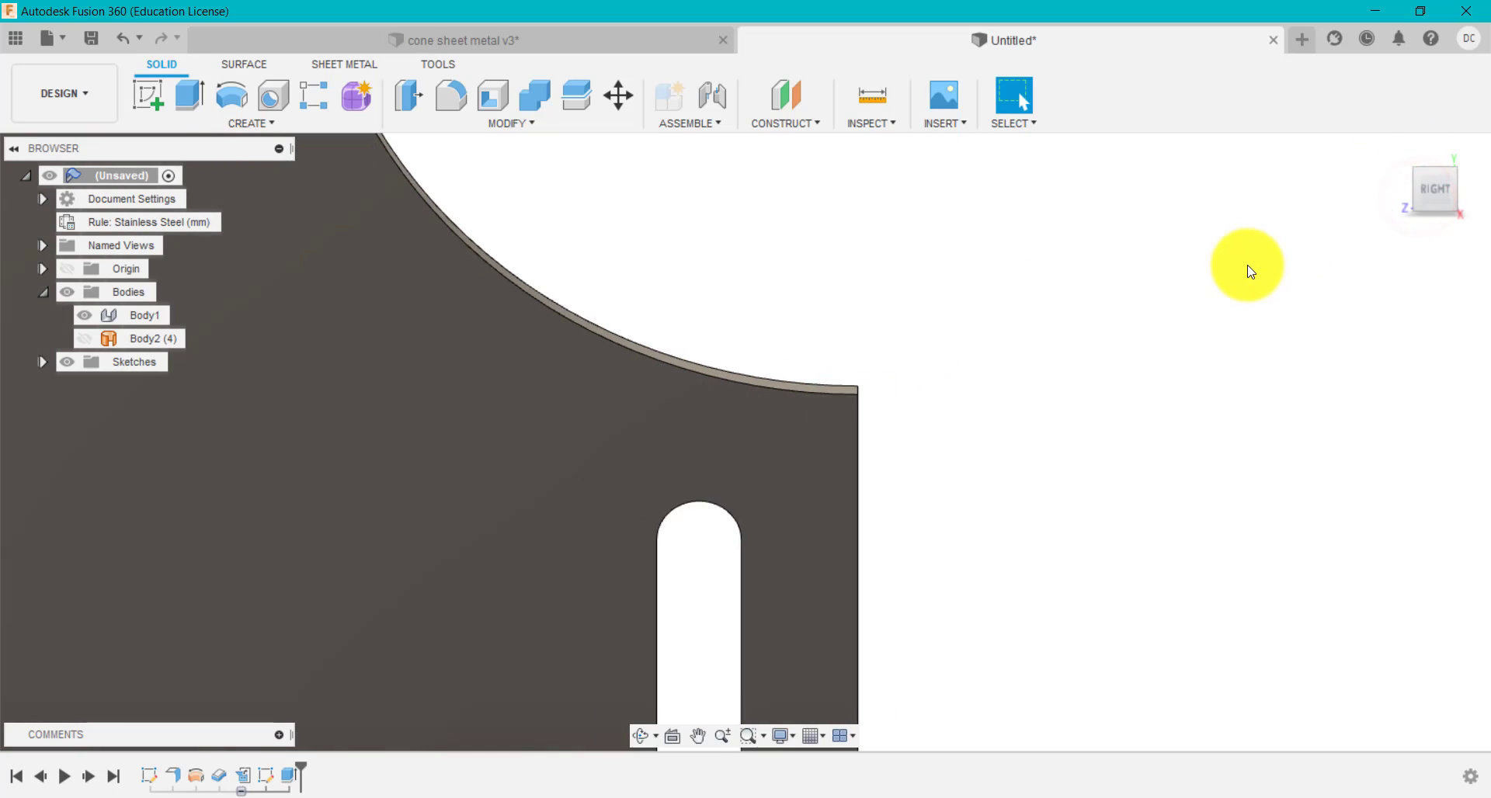
scroll(1181, 306, down, 6)
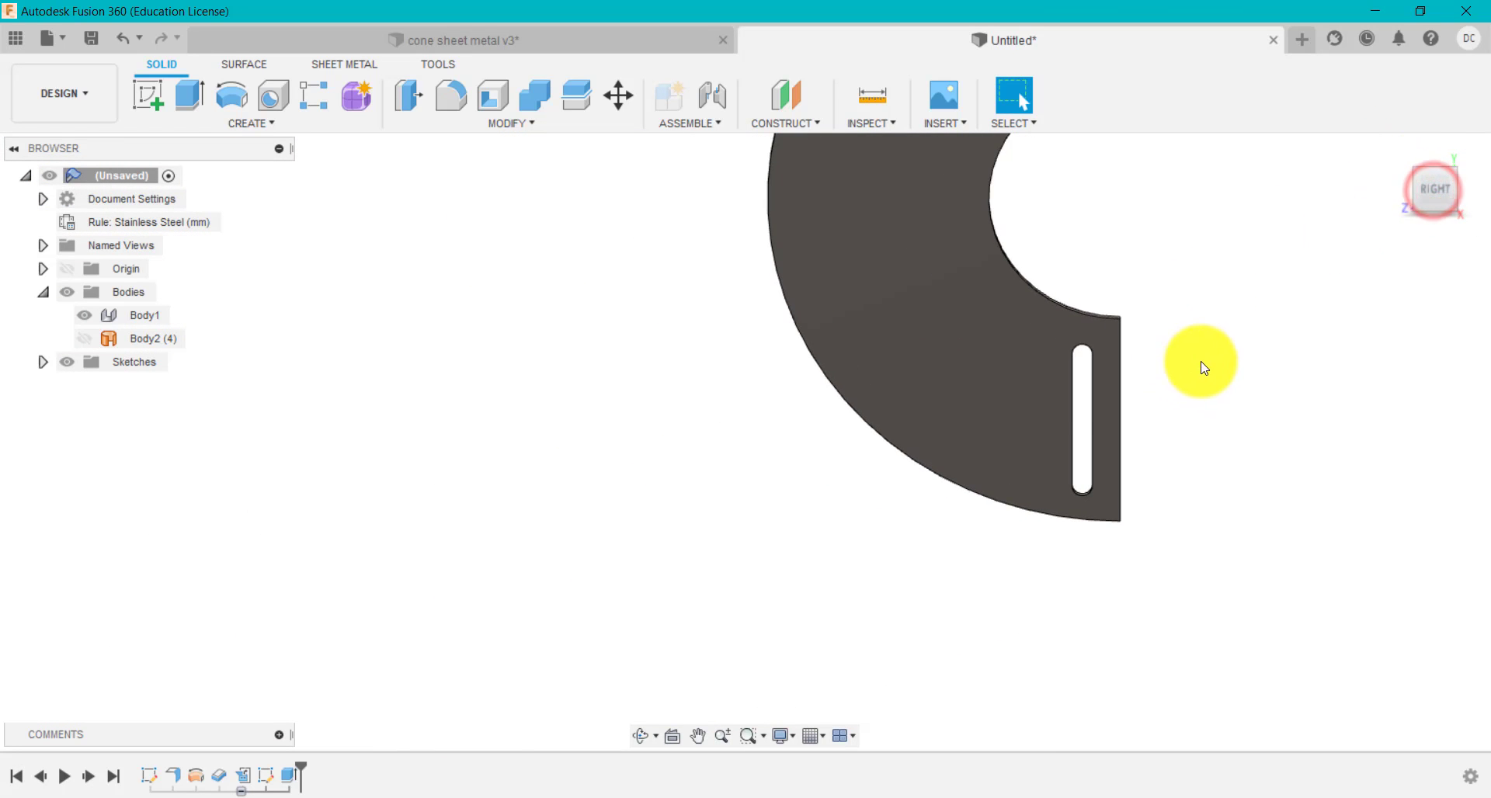
click(701, 734)
drag(1216, 341, 912, 535)
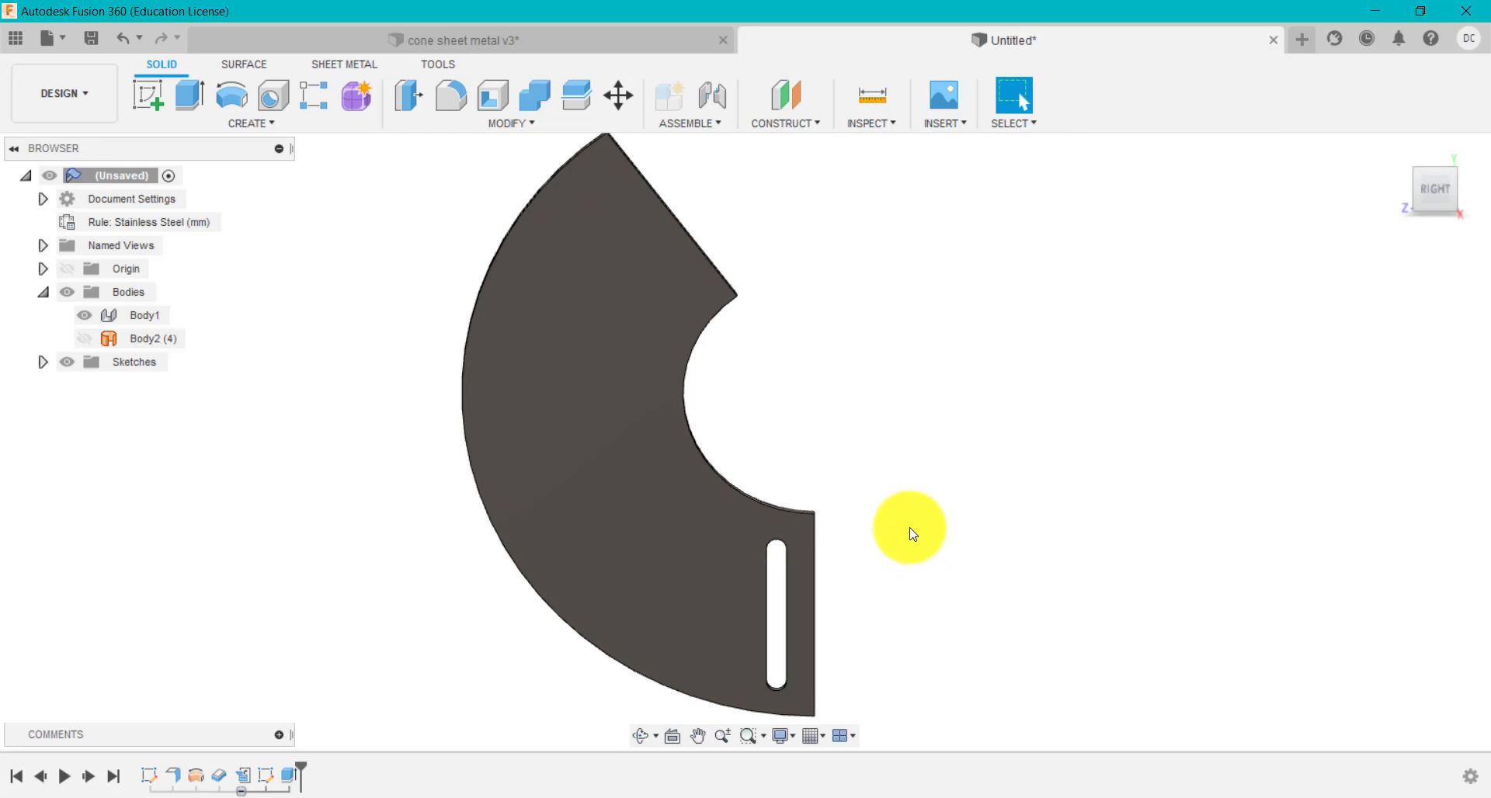
shift+middle_drag(912, 534, 926, 469)
click(743, 593)
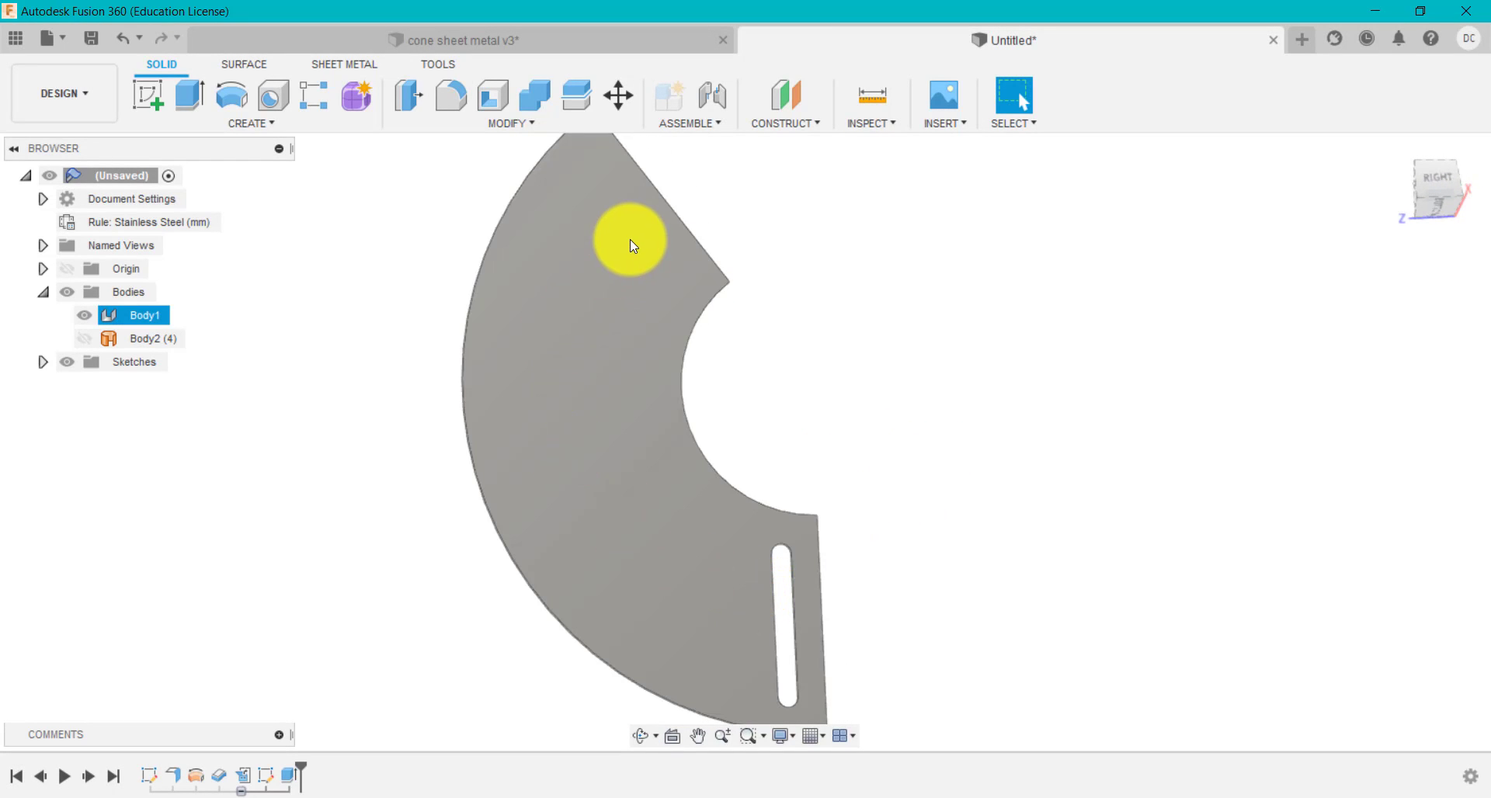
click(590, 40)
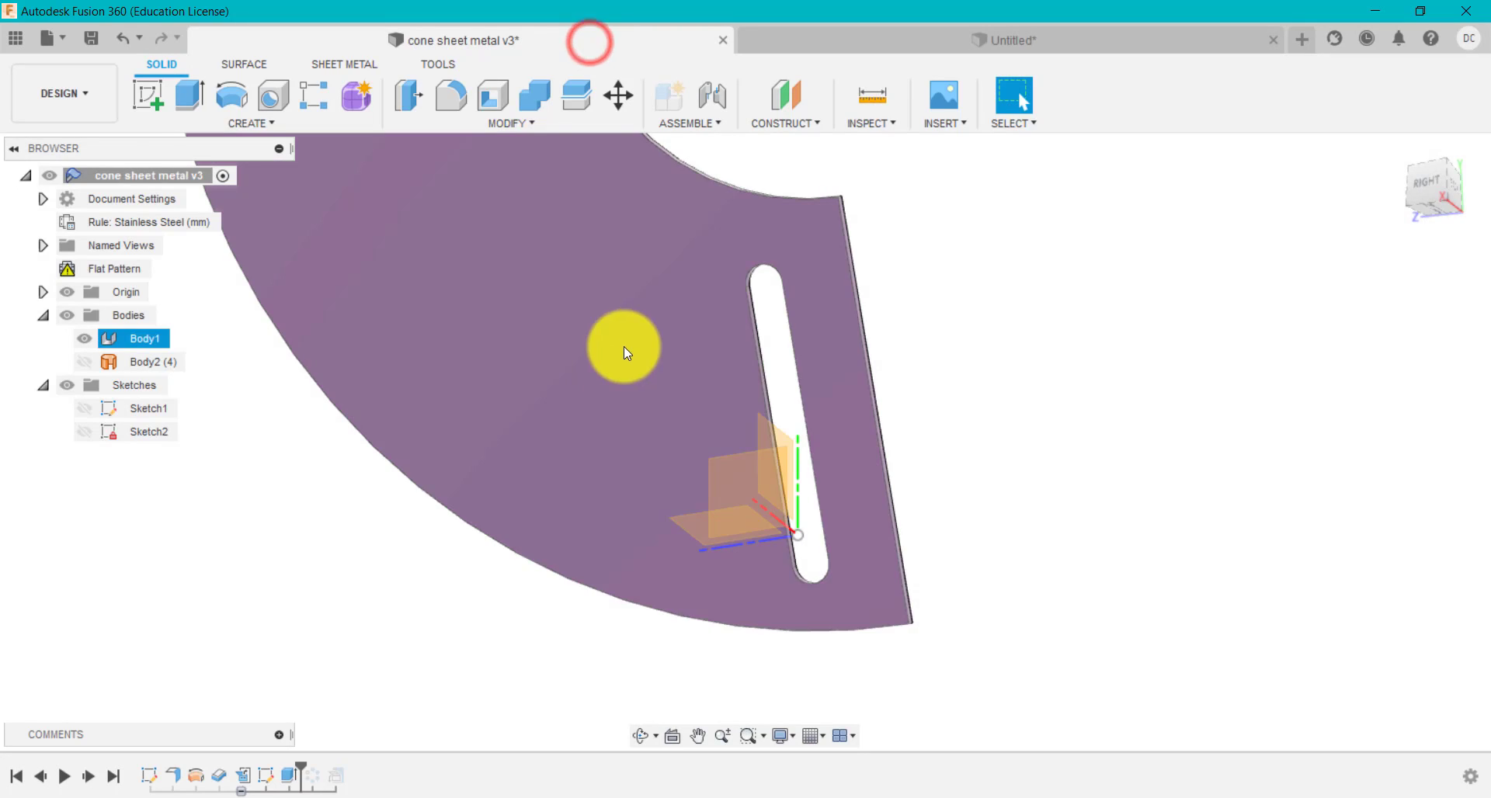
key(Escape)
drag(299, 766, 310, 771)
right_click(310, 772)
click(363, 600)
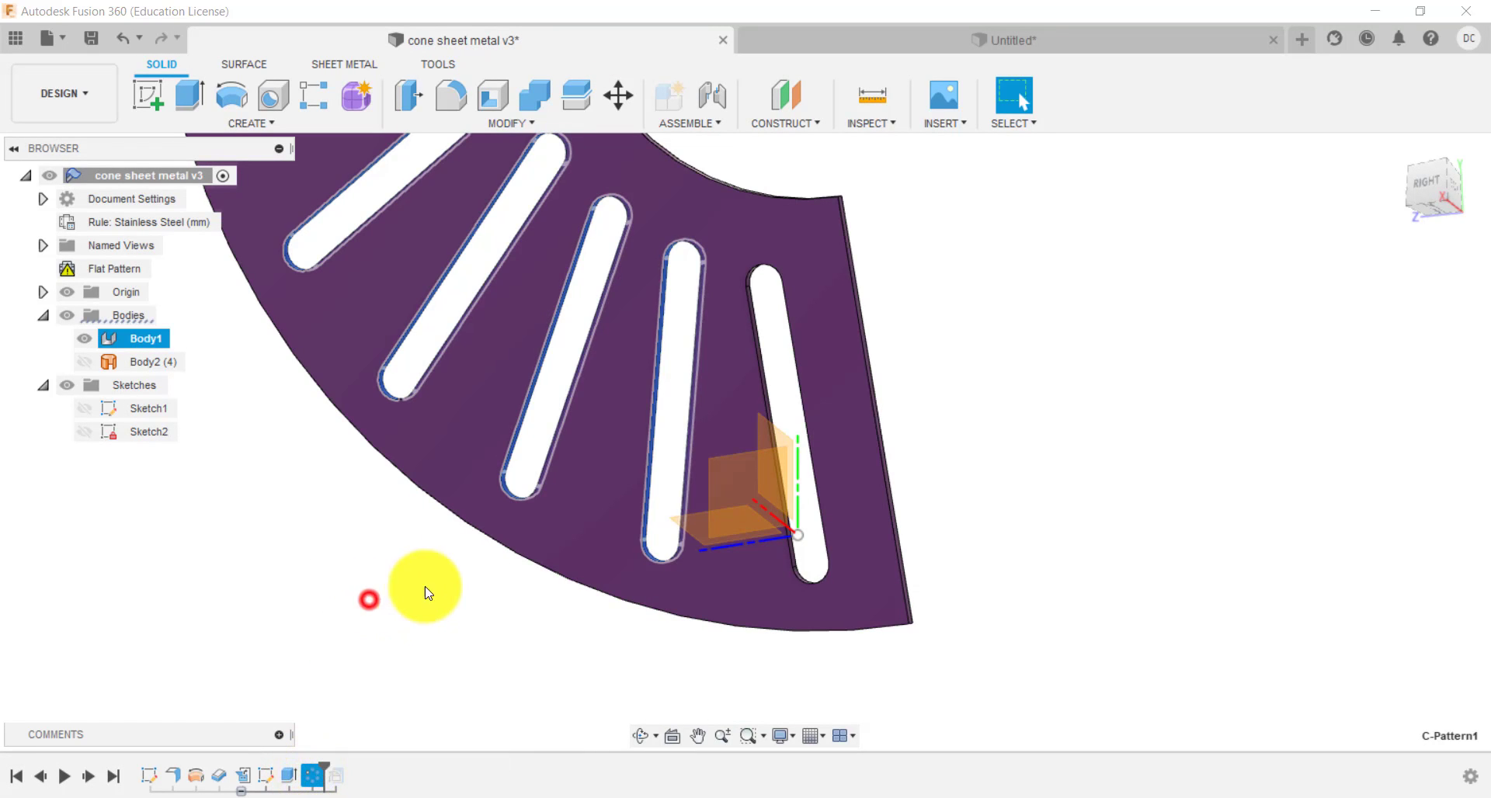
click(1429, 186)
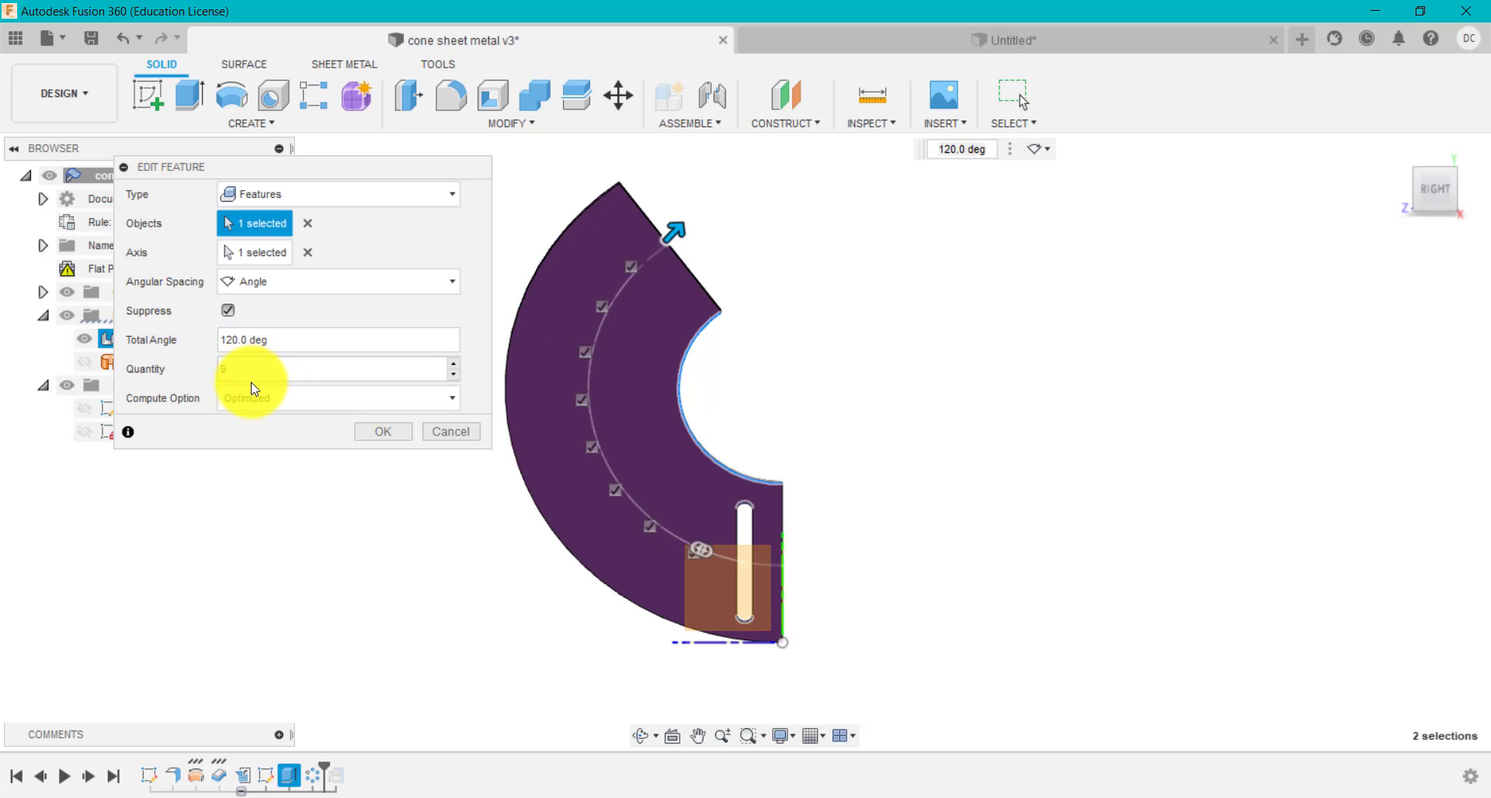
click(422, 434)
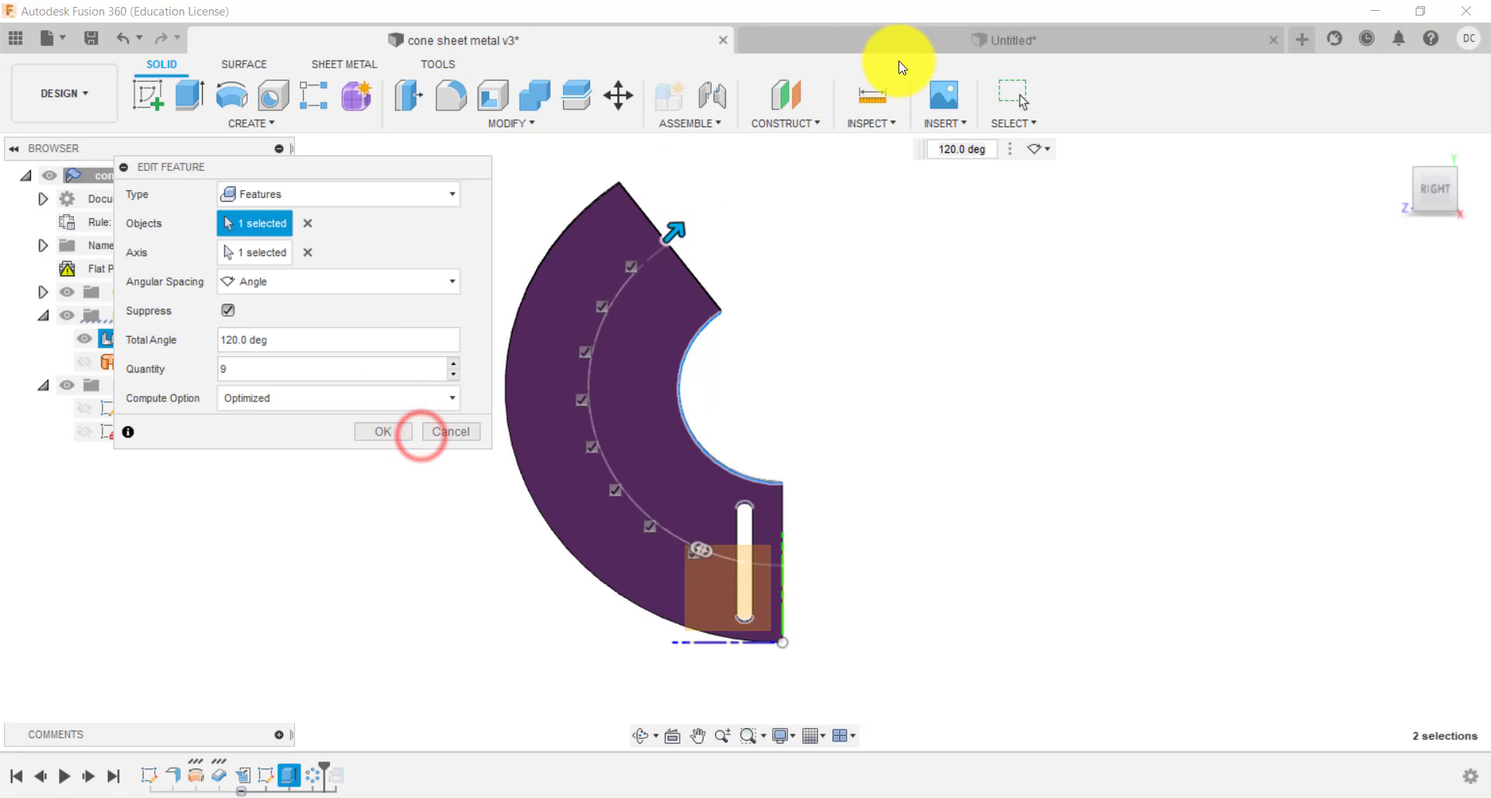
In the Untitled design, start a circular pattern of the slot about the inner arc edge.
click(875, 40)
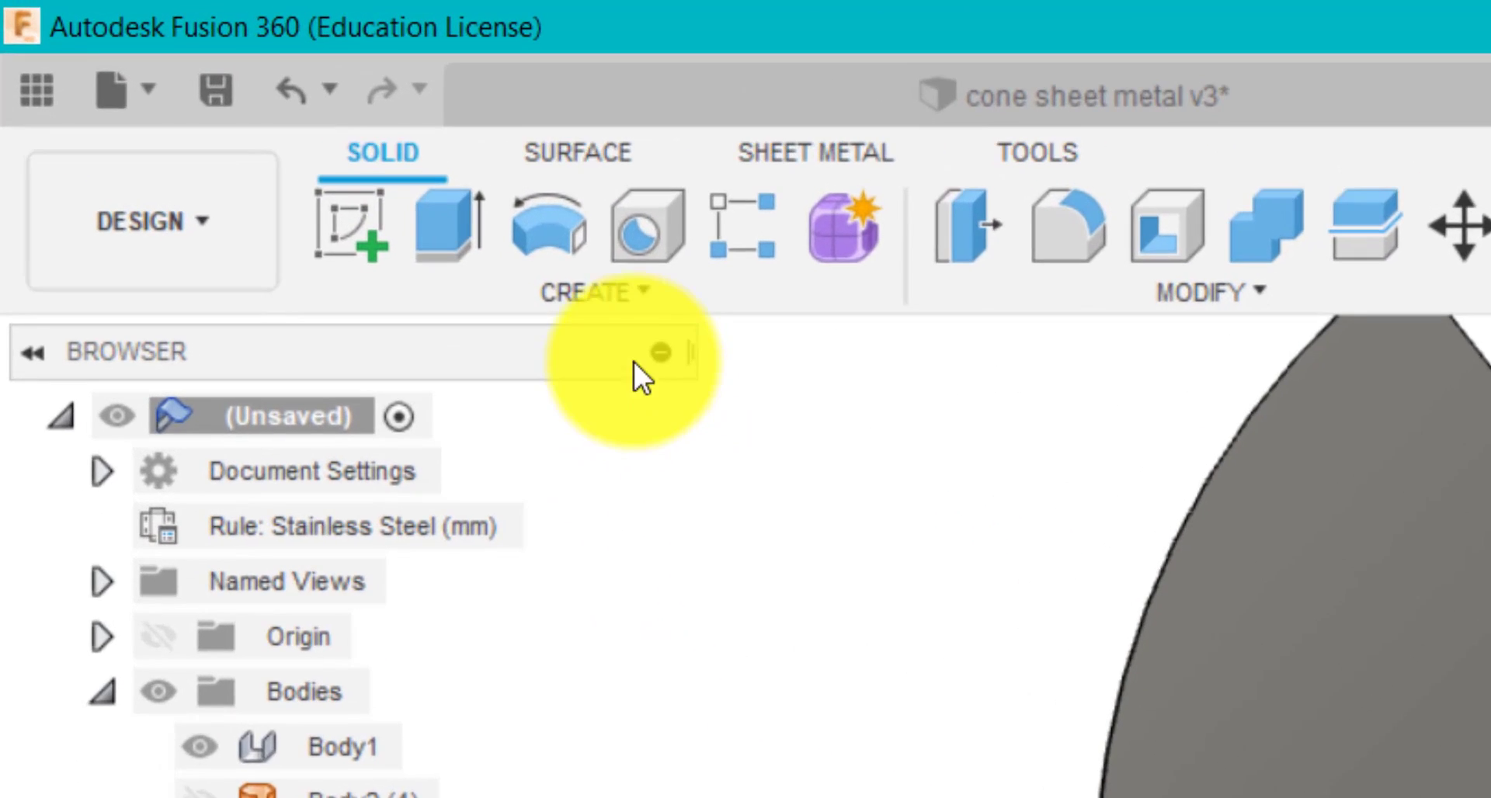
click(643, 292)
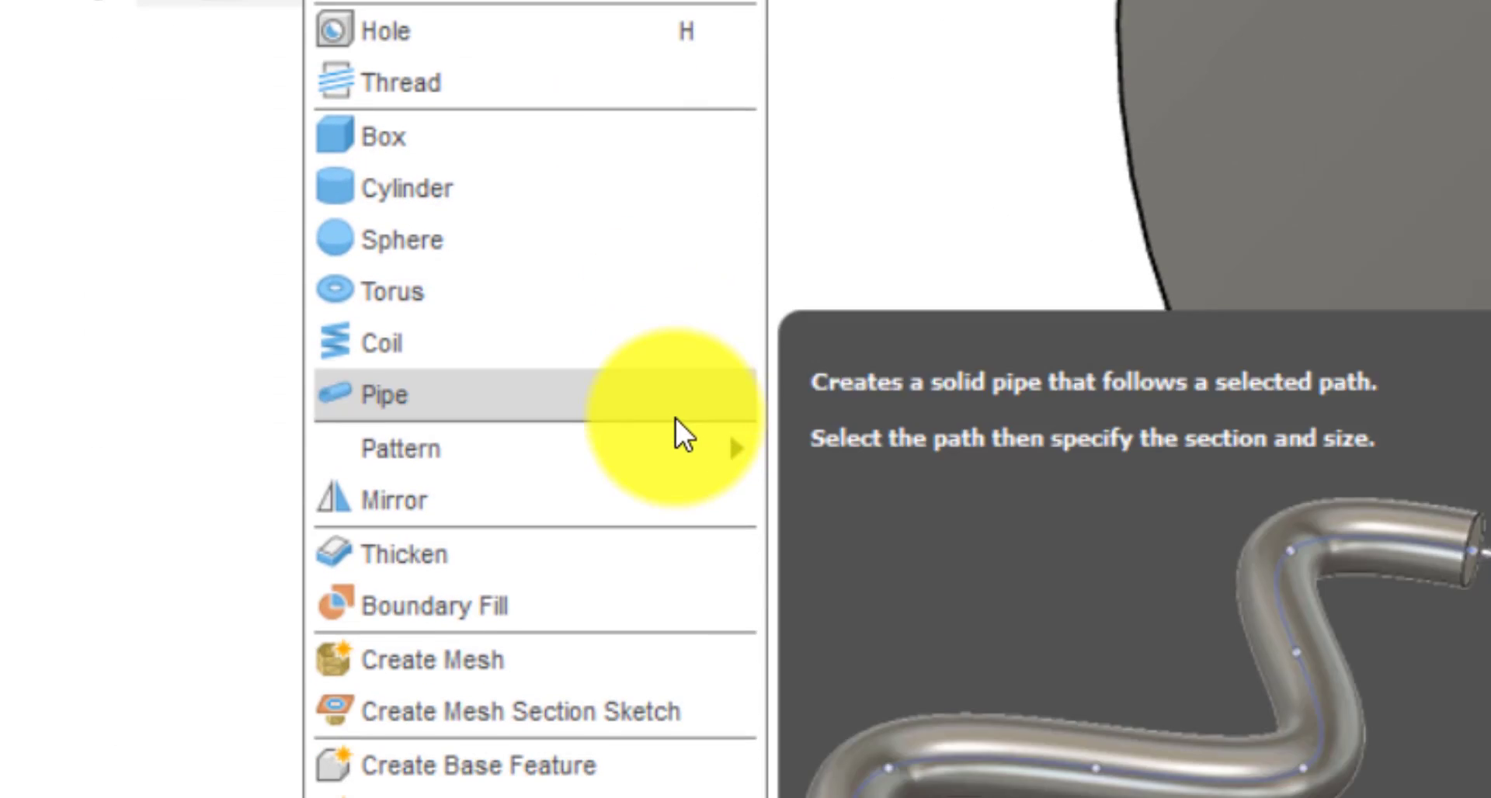
mouse_move(660, 452)
click(784, 502)
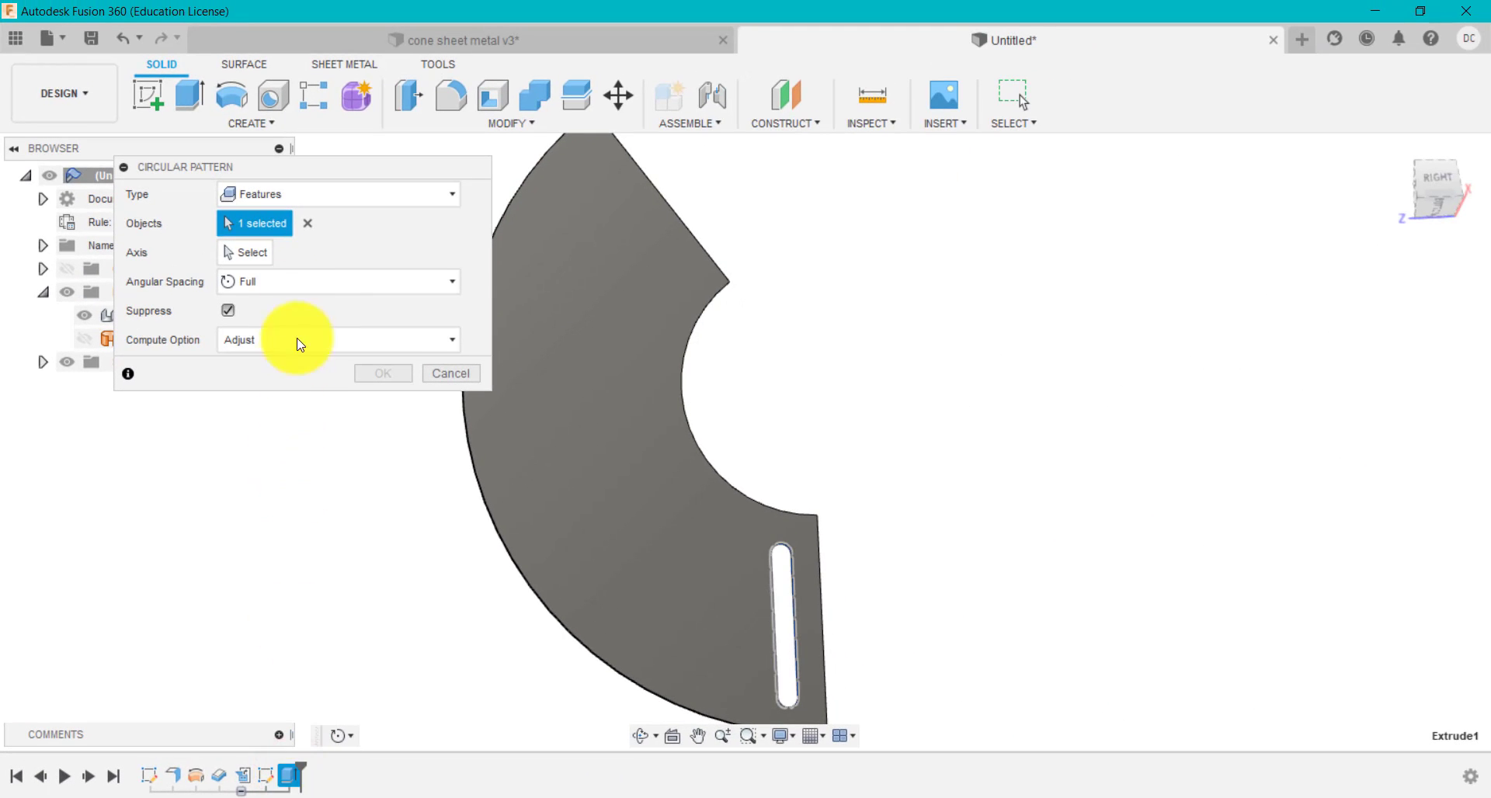
click(268, 255)
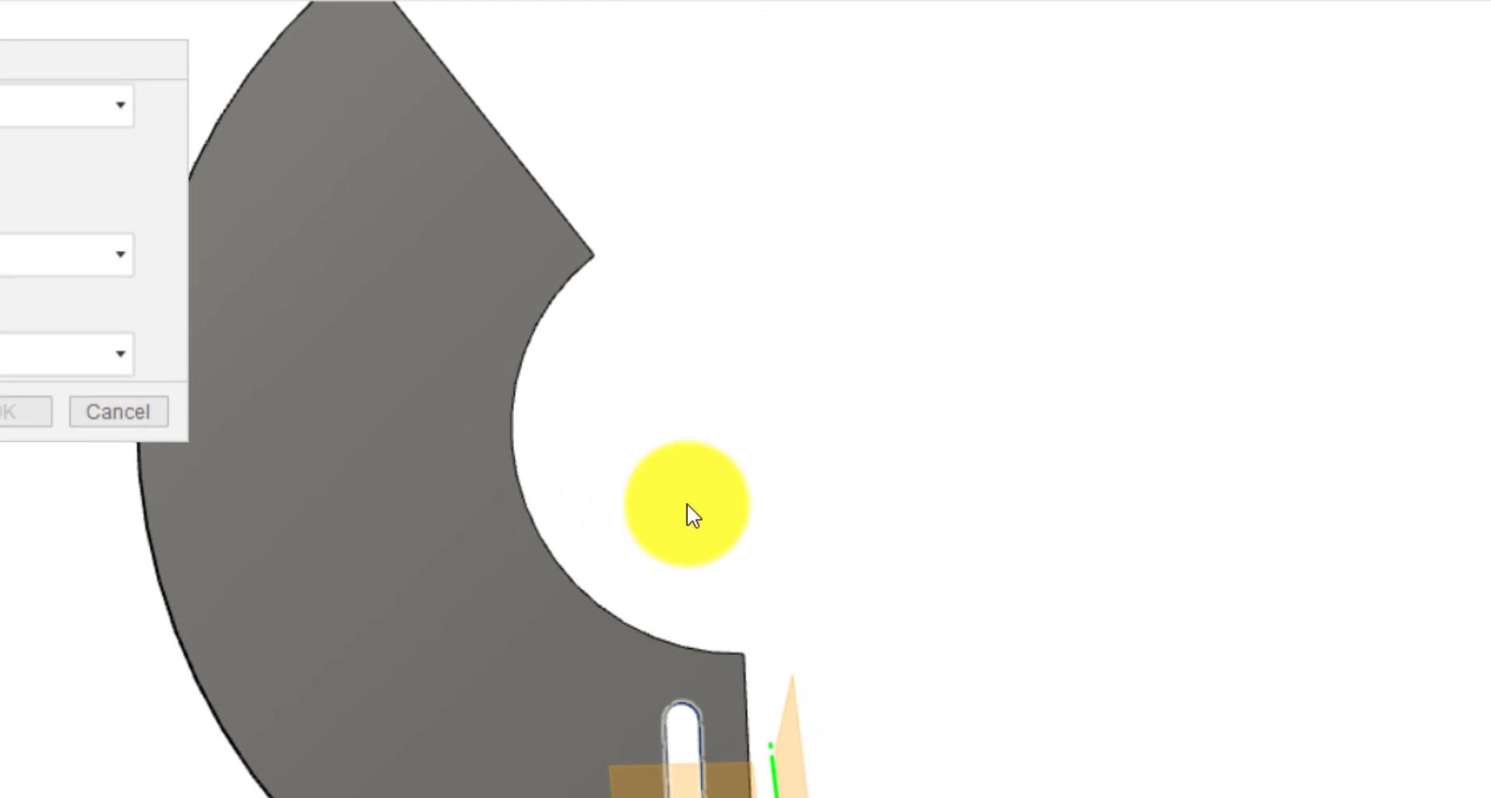
click(524, 483)
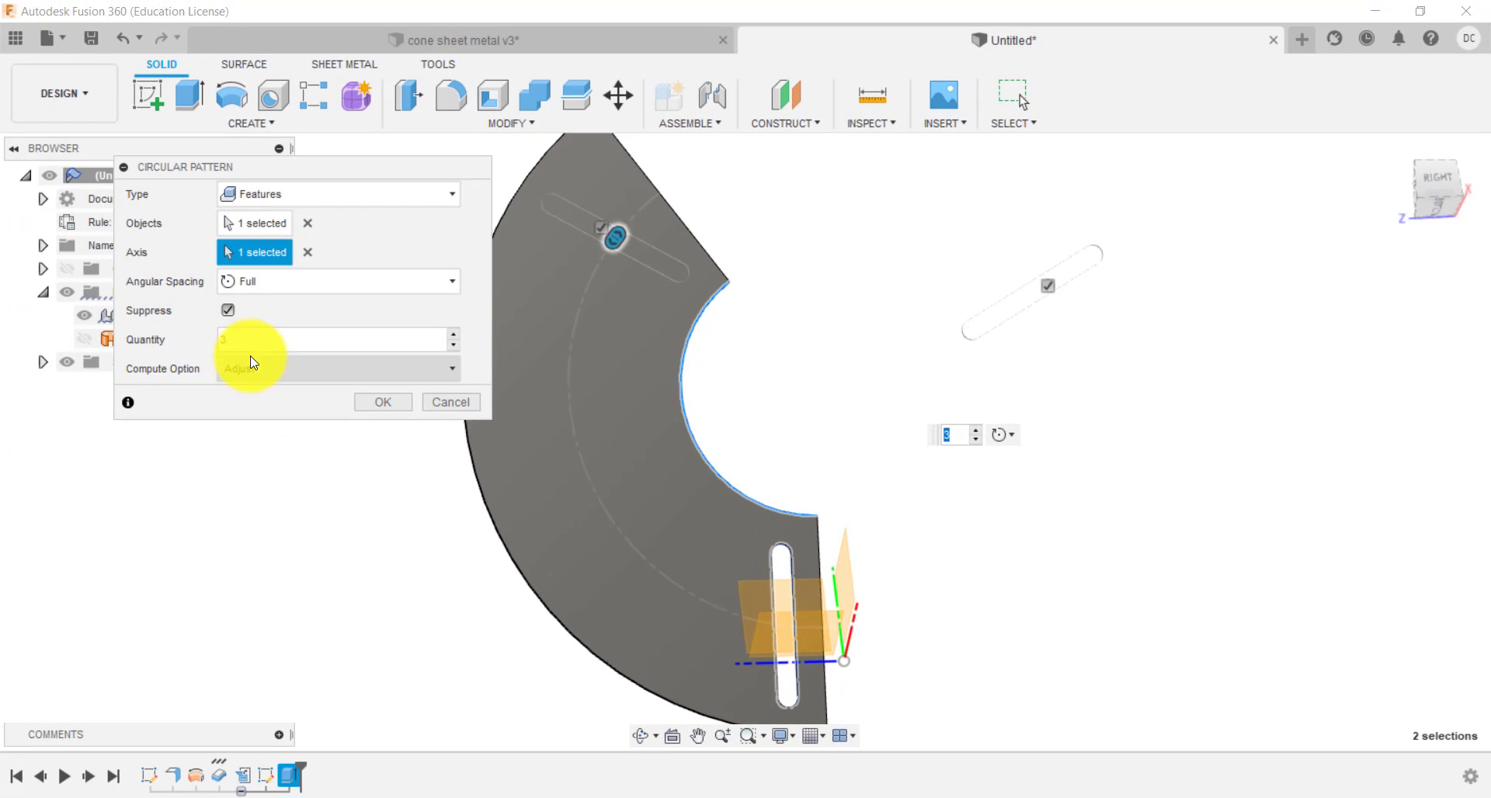
Spread 6 slot copies over a total angle of 120° and confirm the pattern.
click(270, 281)
click(266, 332)
drag(278, 342, 223, 342)
text(120)
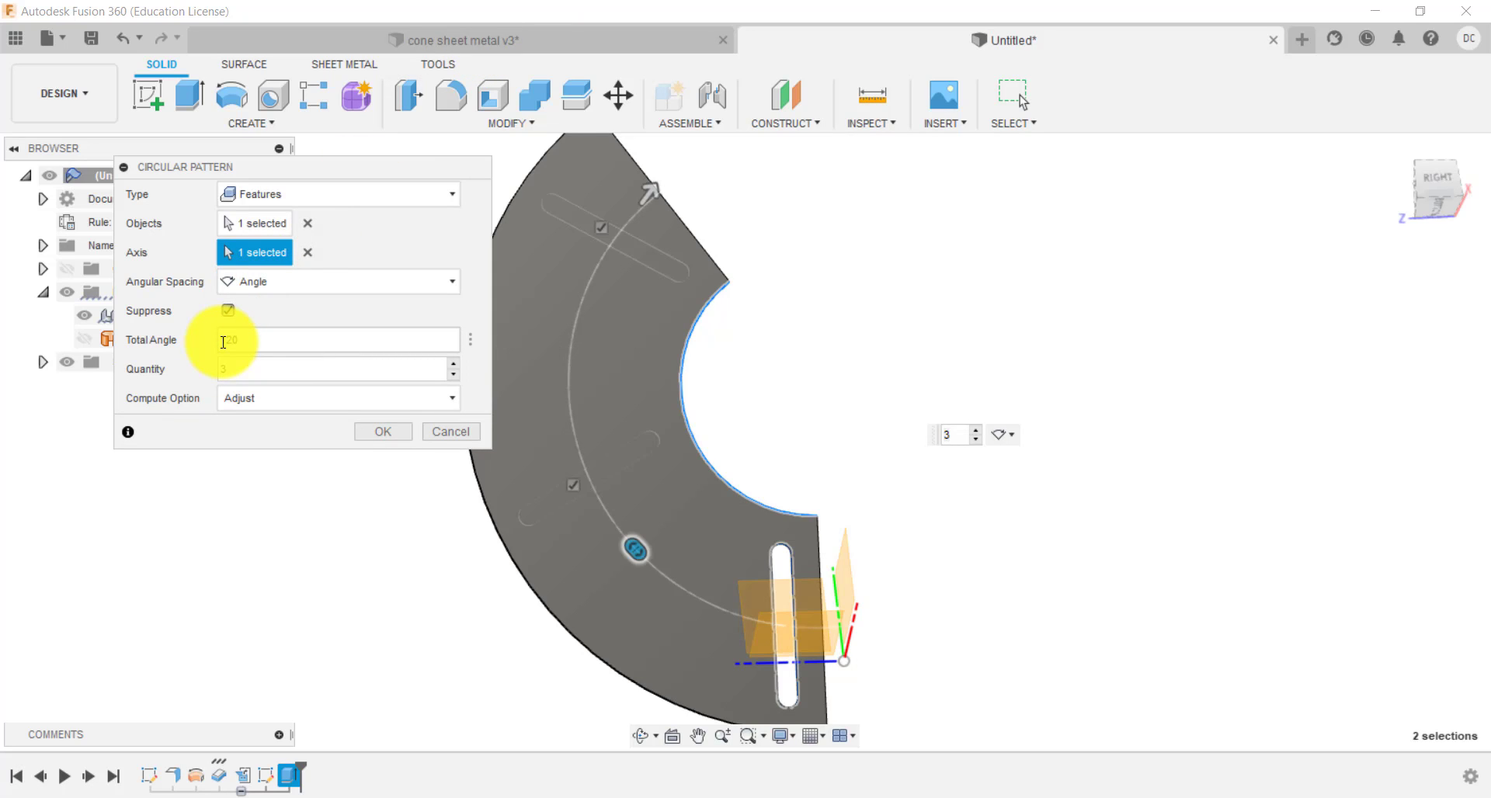
click(228, 374)
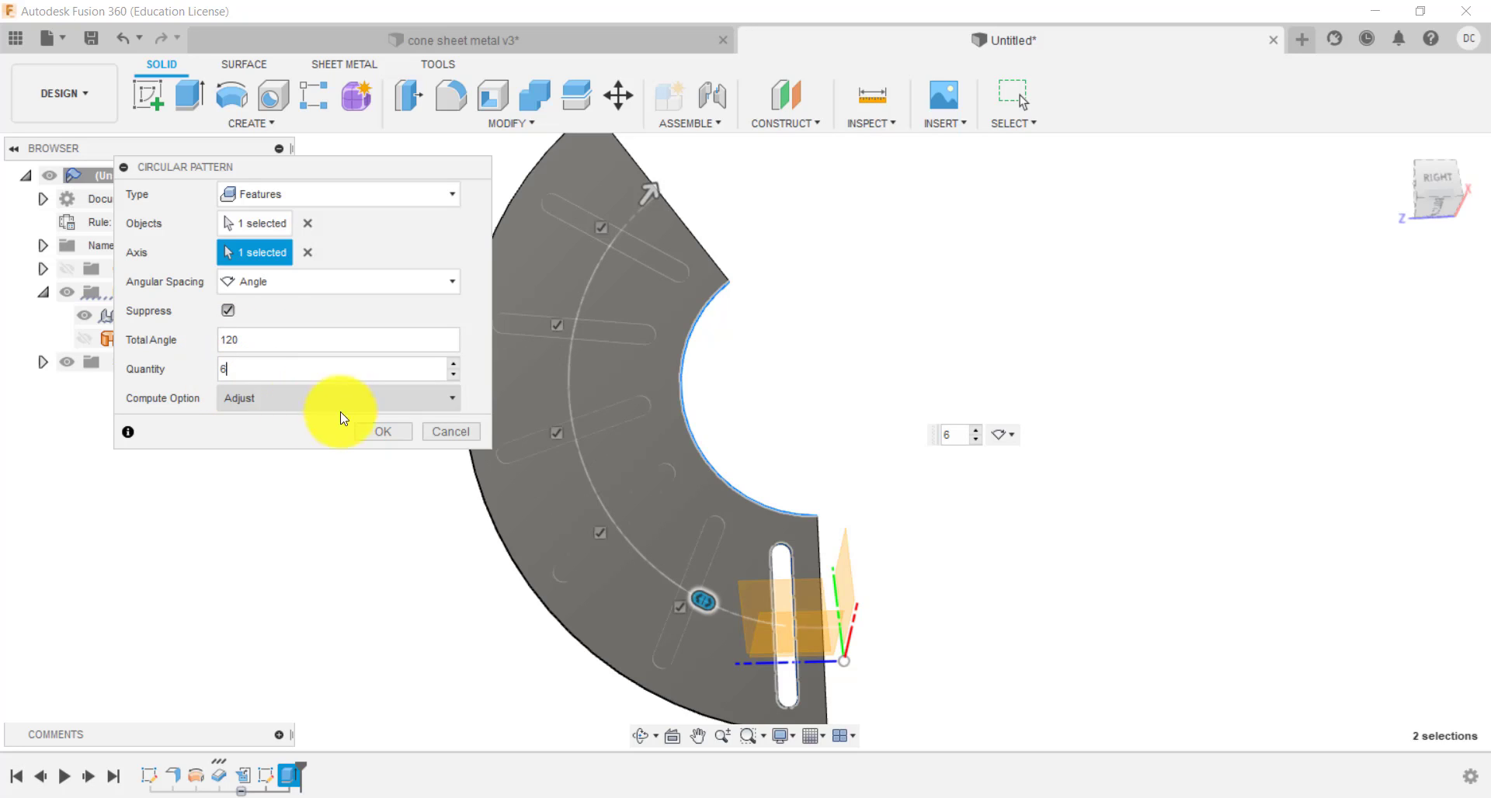
click(396, 435)
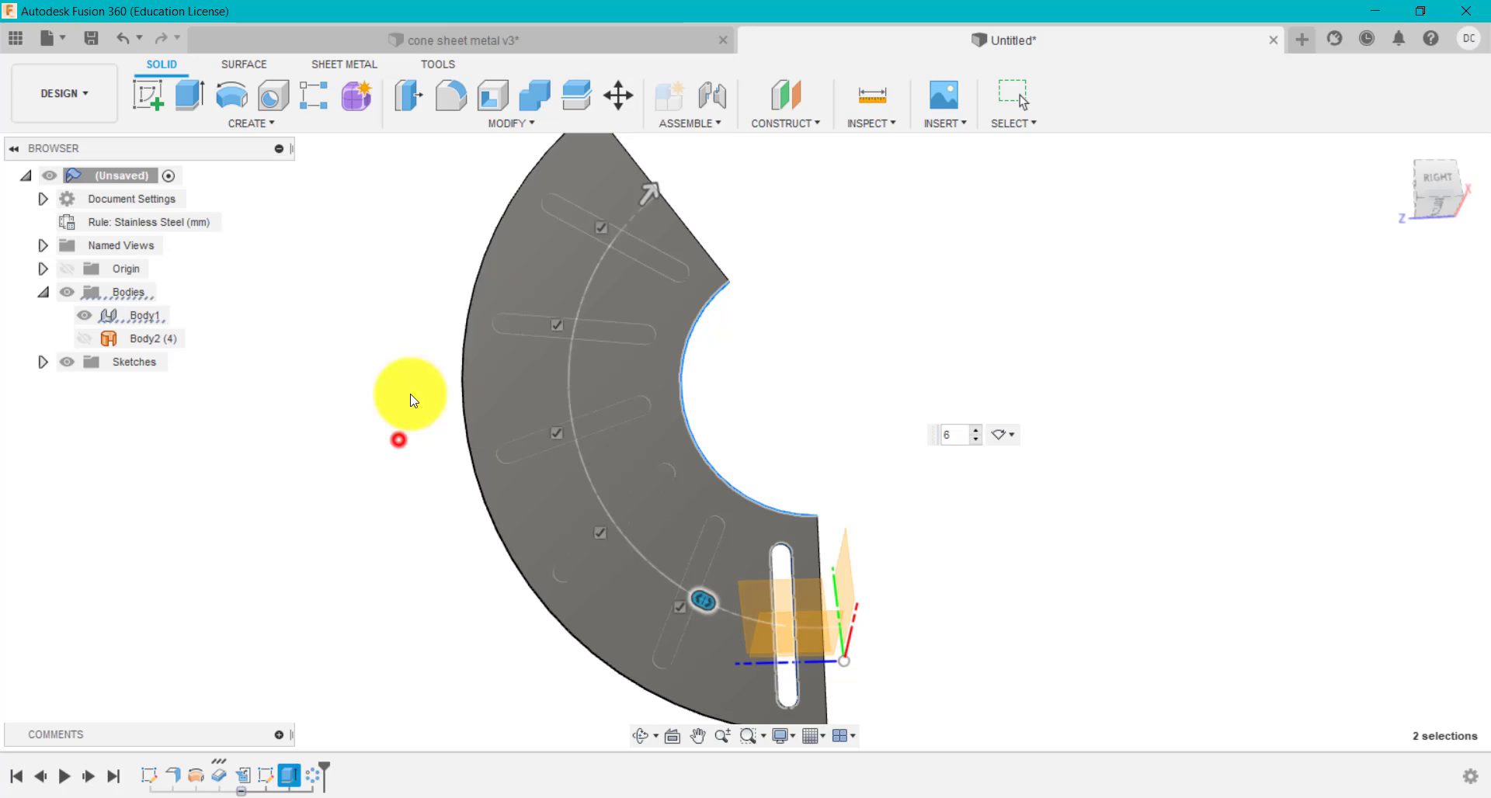
click(607, 34)
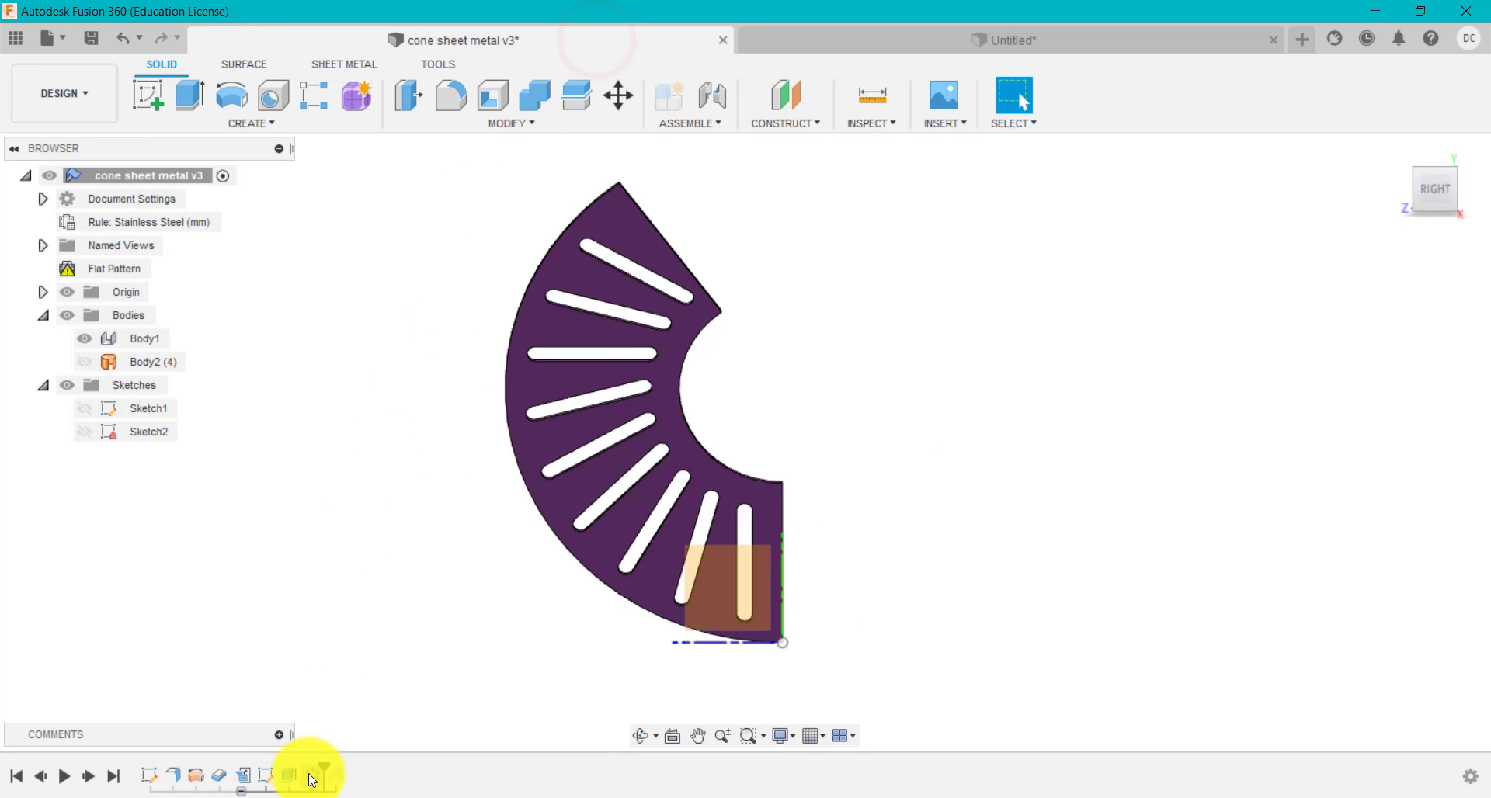
Inspect the C-Pattern1 circular pattern settings without changes, then return to the Untitled design.
right_click(312, 774)
click(361, 601)
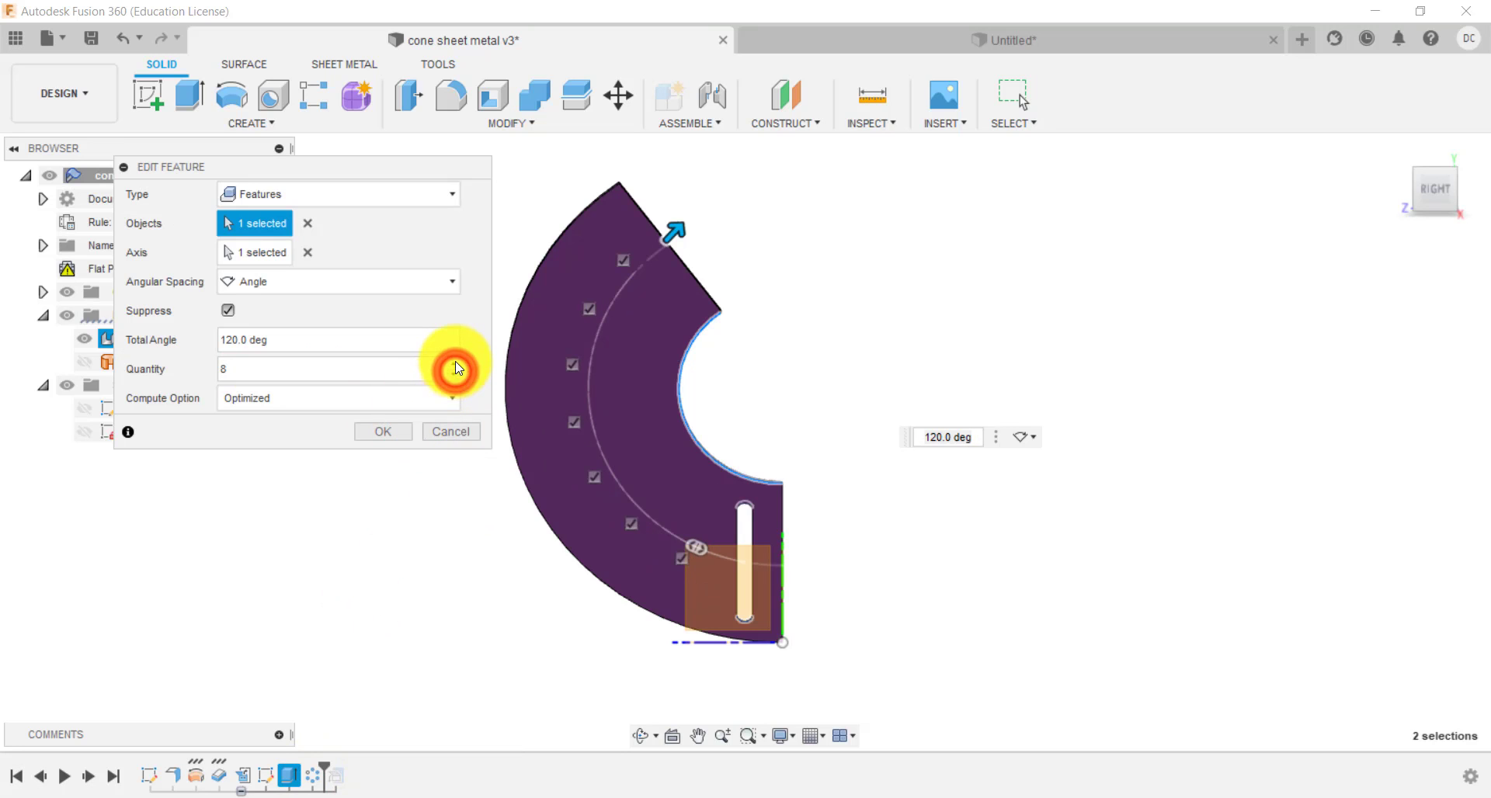
click(450, 429)
click(776, 48)
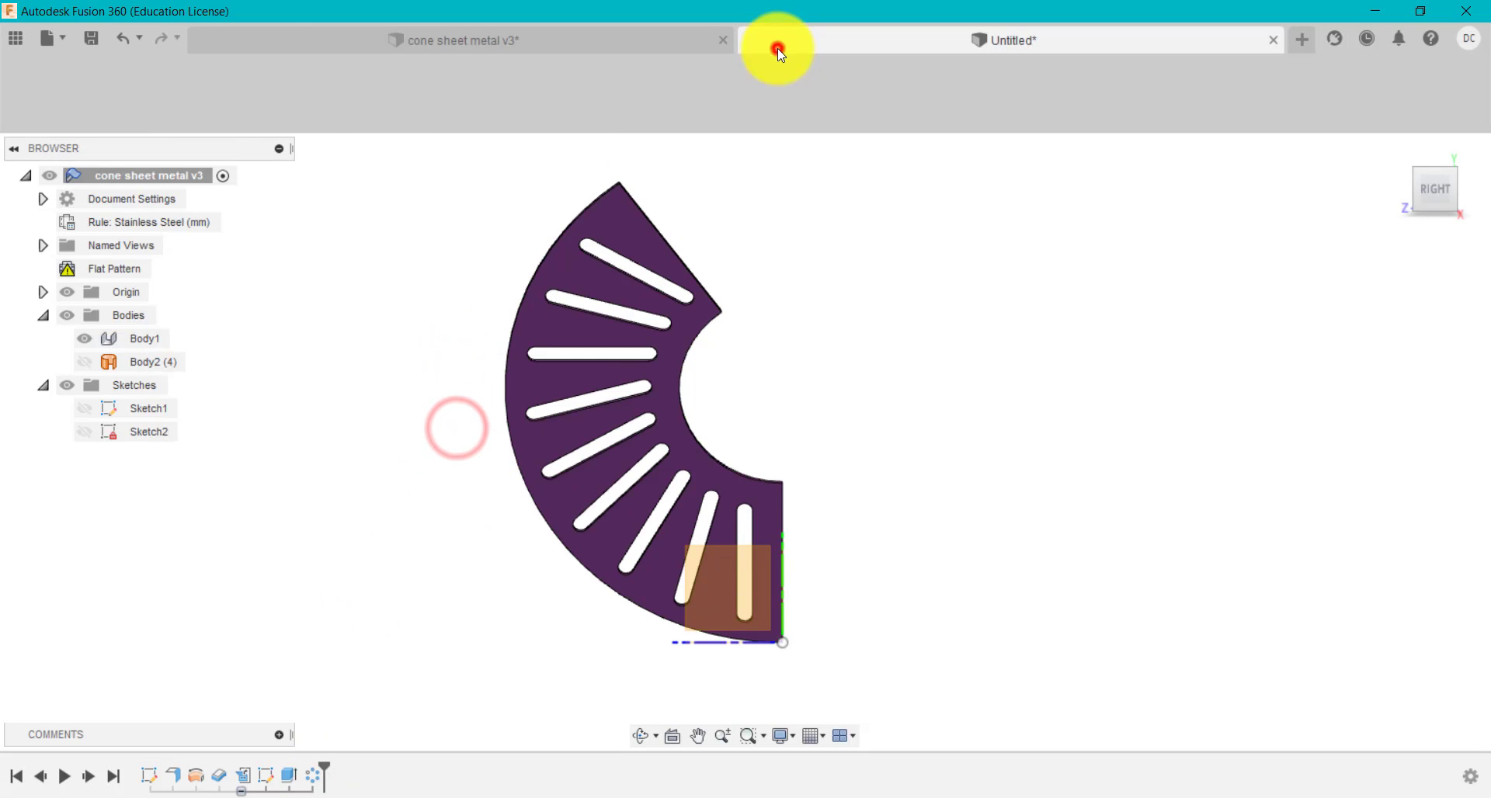
Edit the circular pattern and raise the slot quantity to 9.
right_click(312, 774)
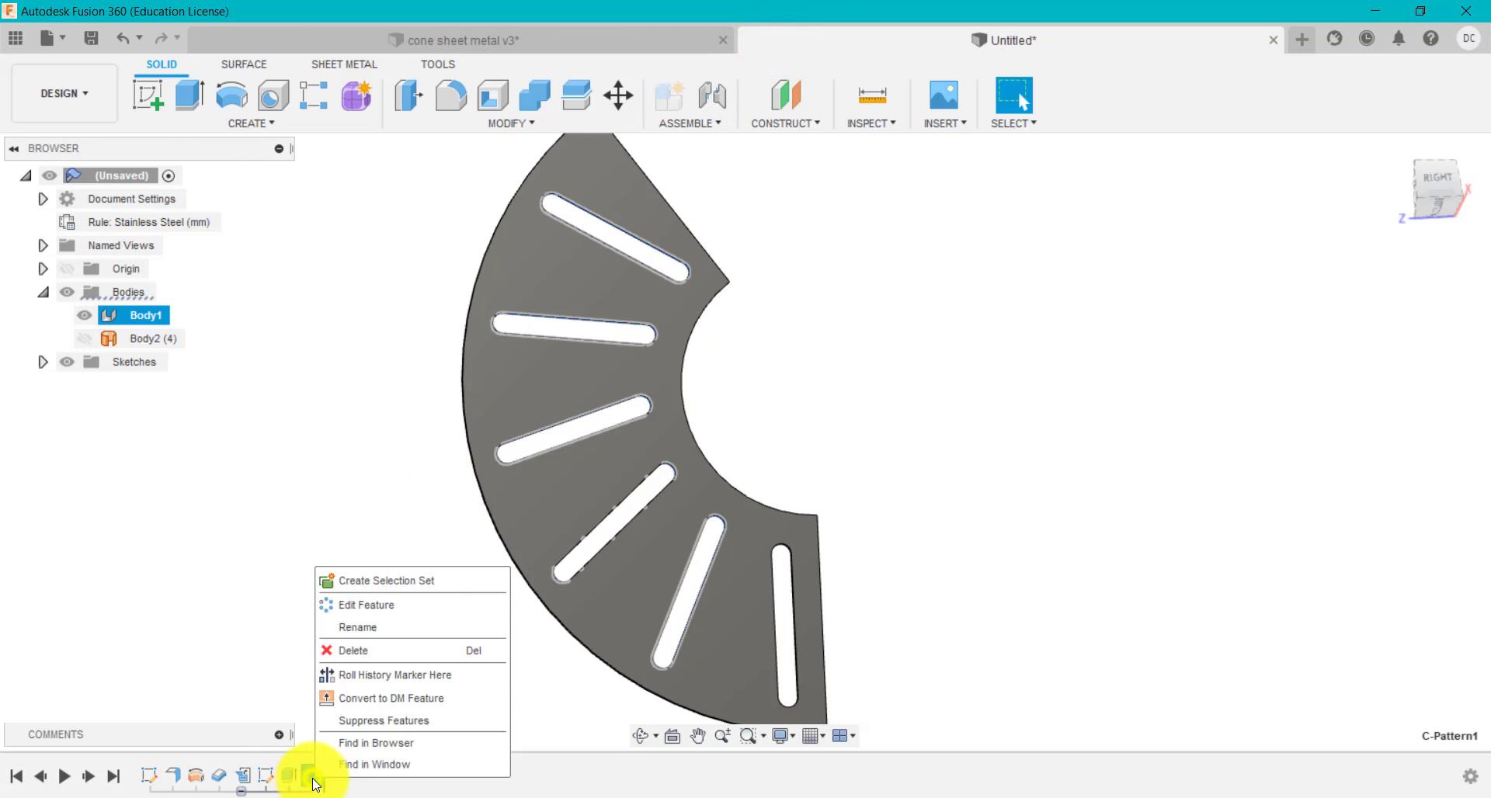
click(380, 607)
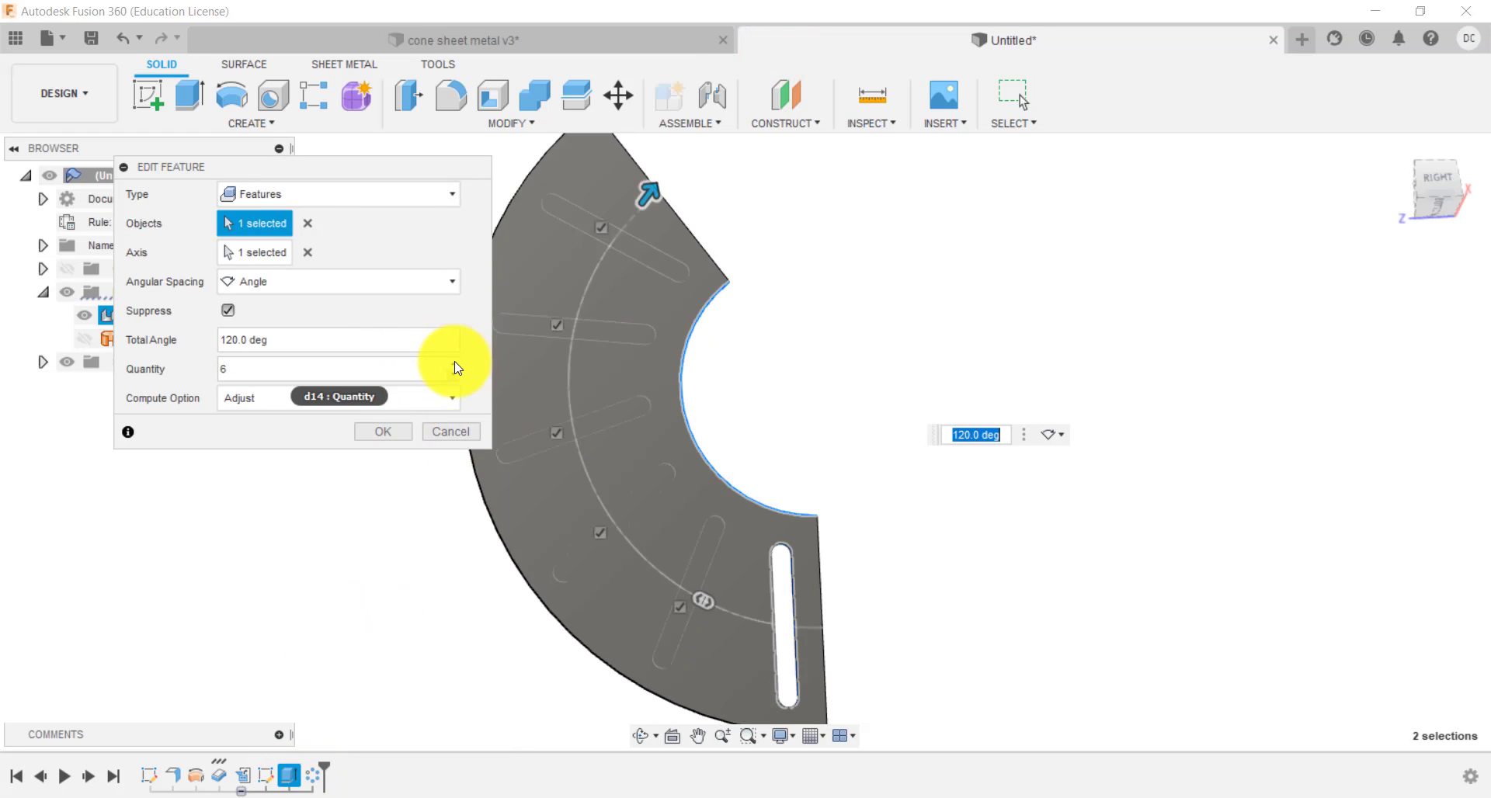
click(455, 367)
click(455, 367)
click(454, 366)
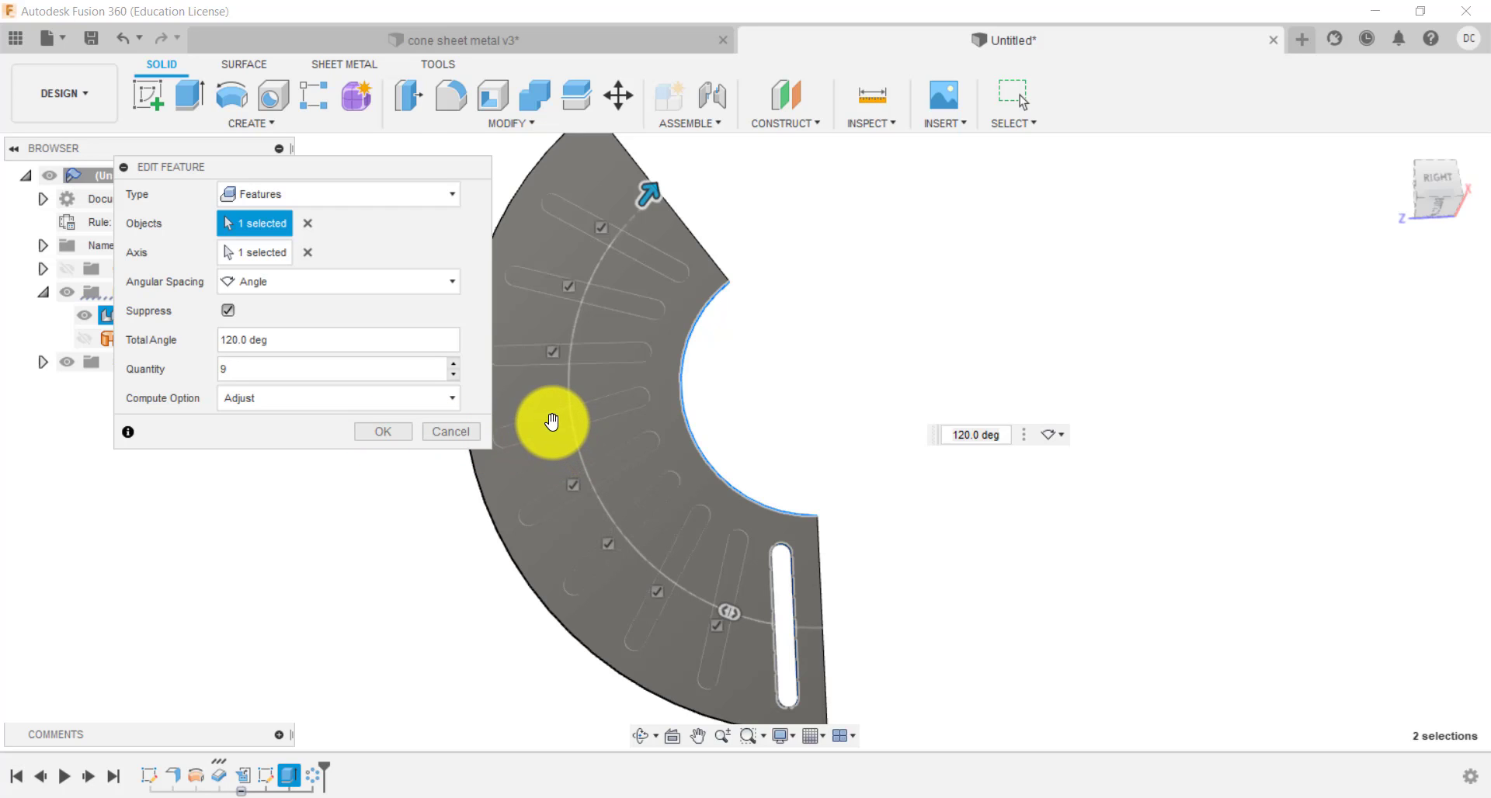
click(574, 480)
click(383, 433)
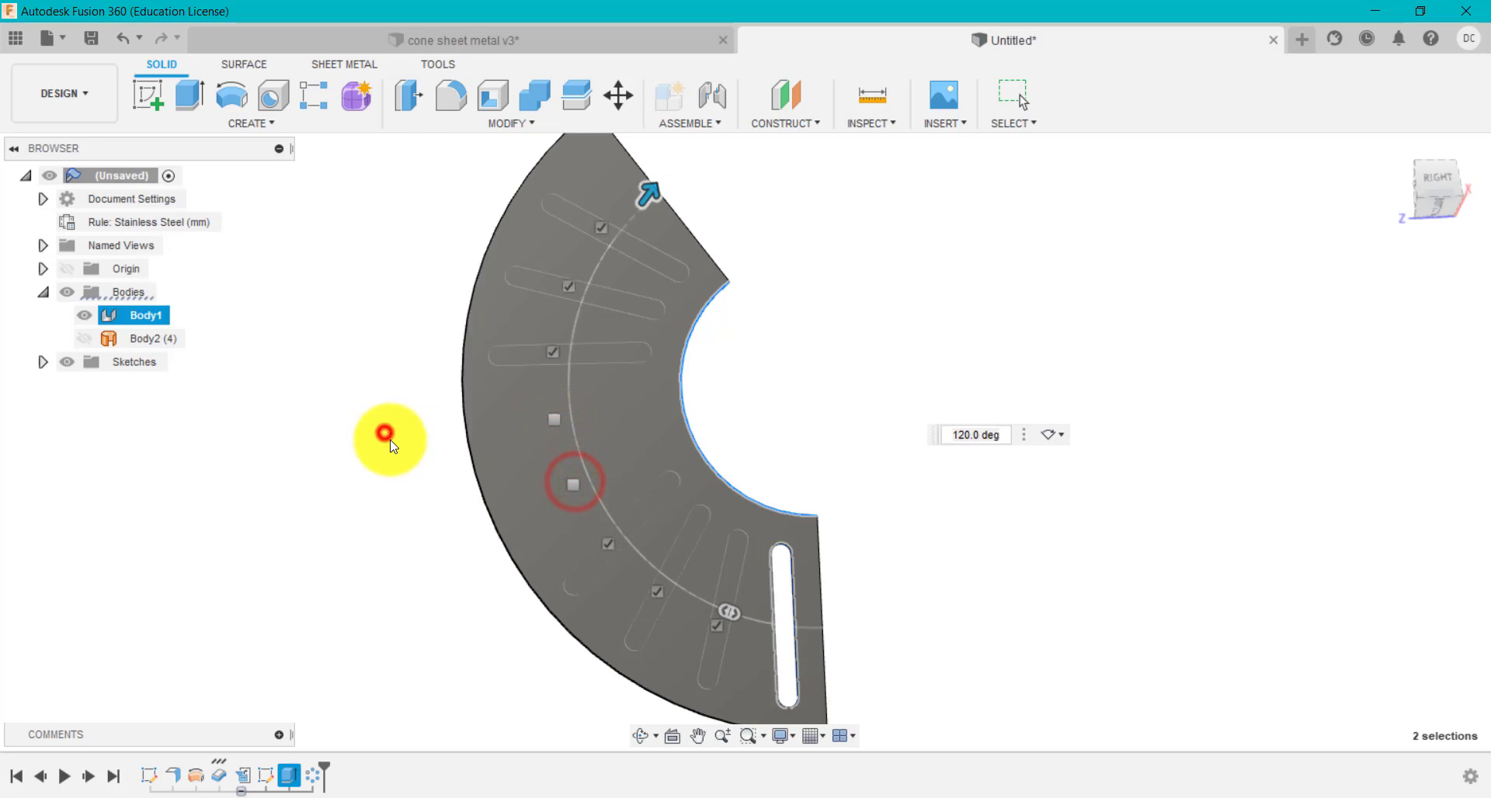
Restore the skipped slot instance so all nine slots span 120 degrees, then select the blank body.
right_click(315, 775)
click(367, 603)
click(575, 483)
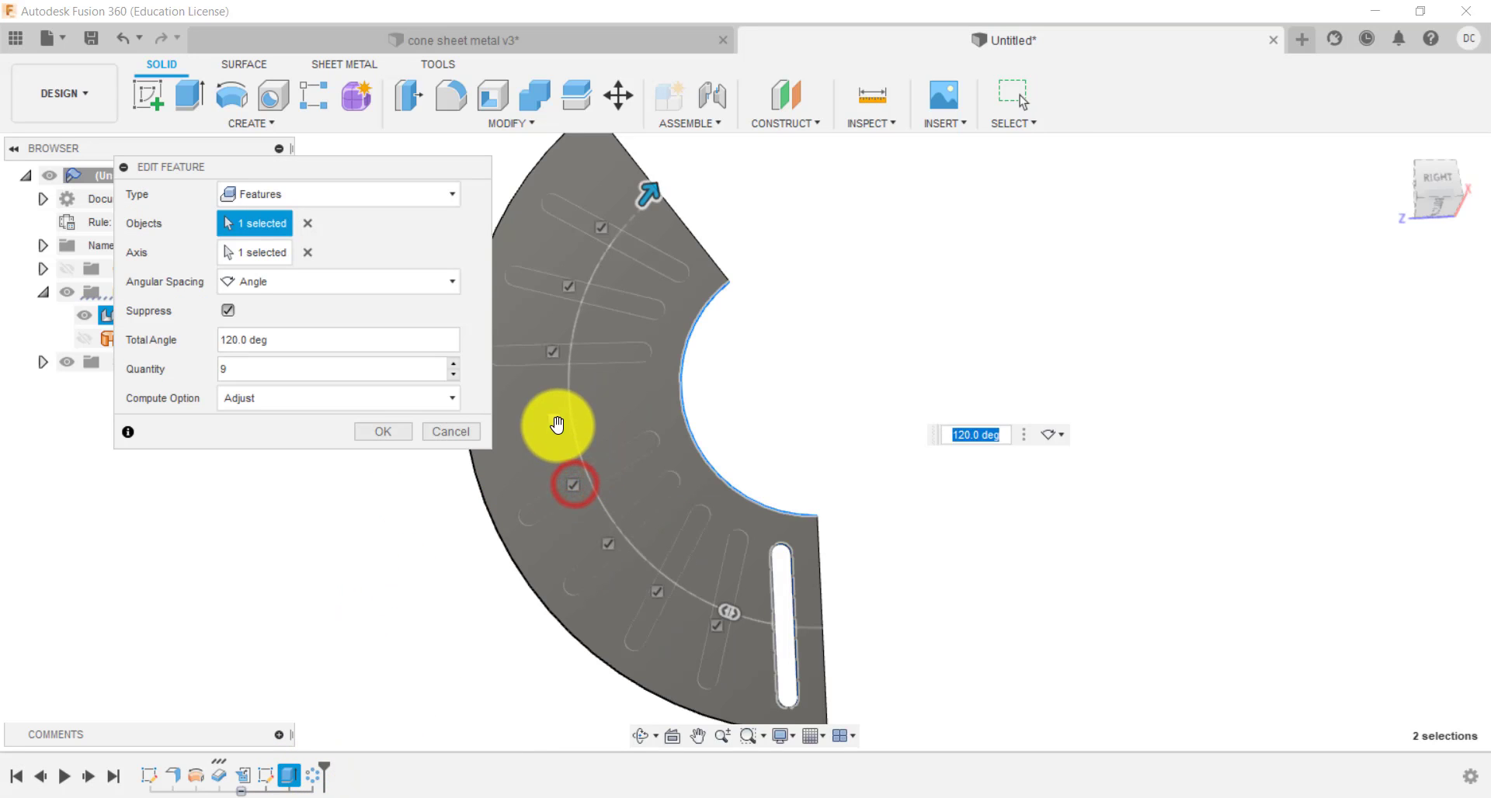
click(378, 433)
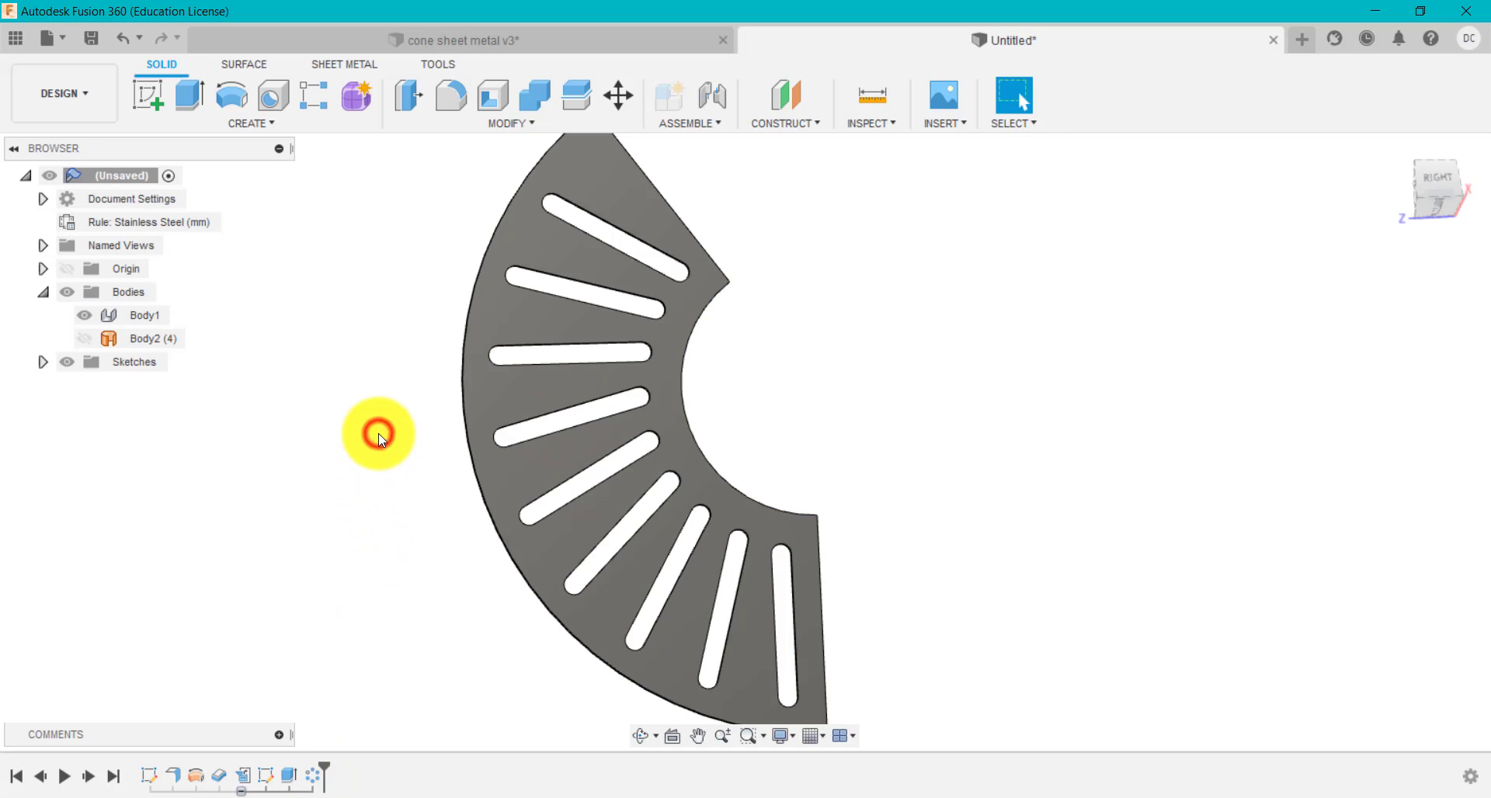
scroll(372, 438, down, 2)
click(477, 290)
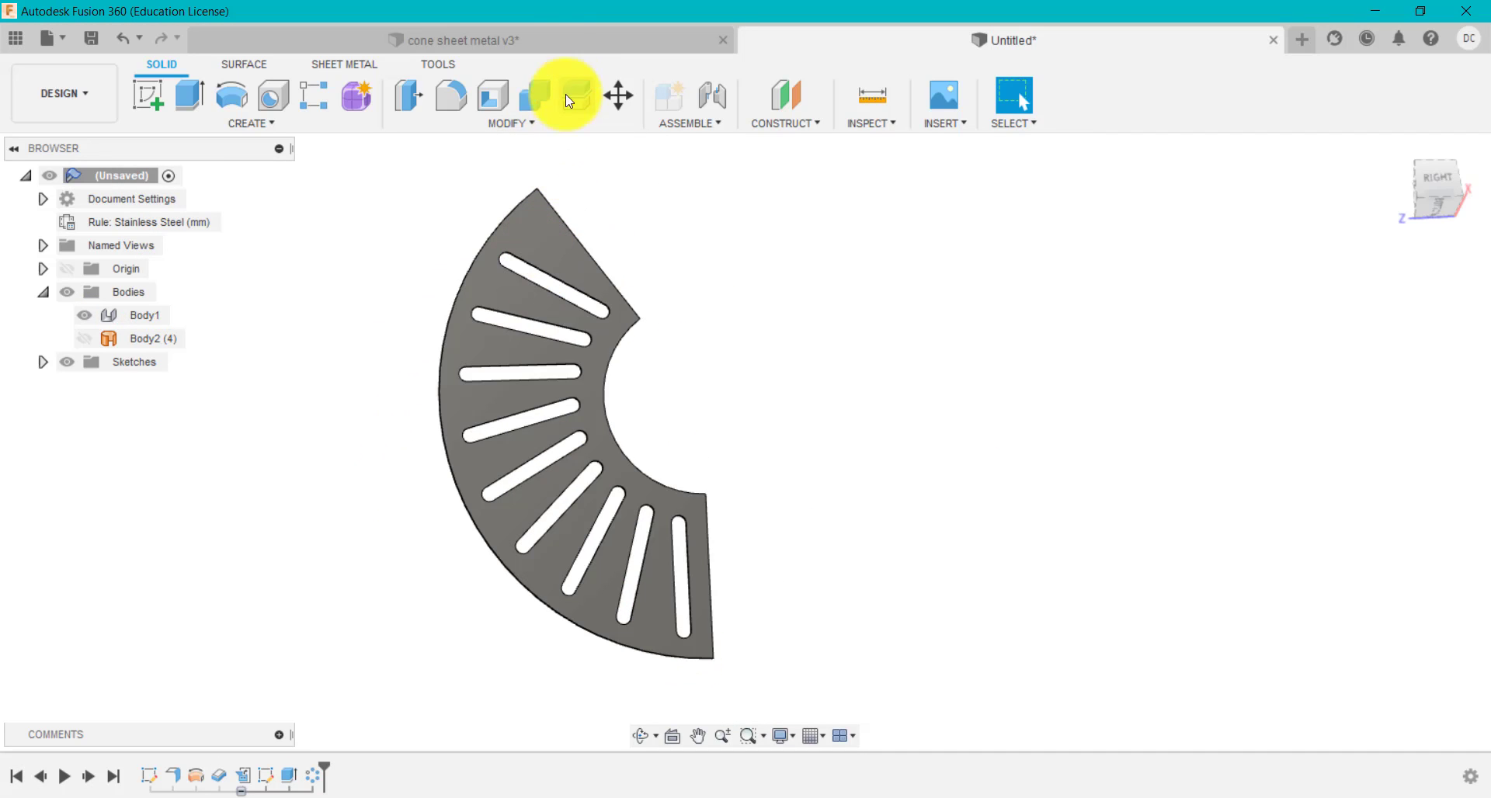
Check the refolded cone in the cone sheet metal v3 reference design from the Home view.
click(549, 42)
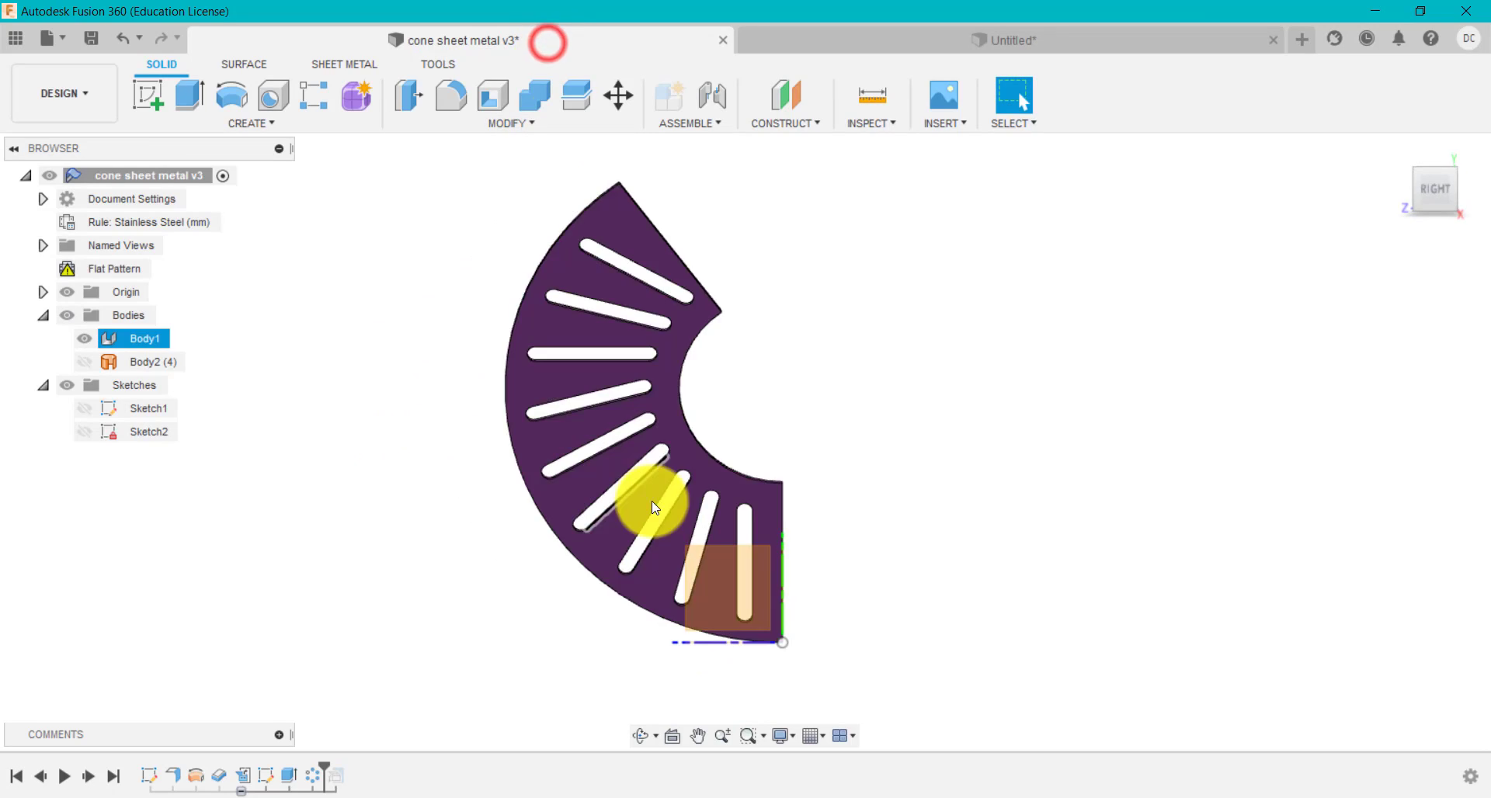
click(326, 767)
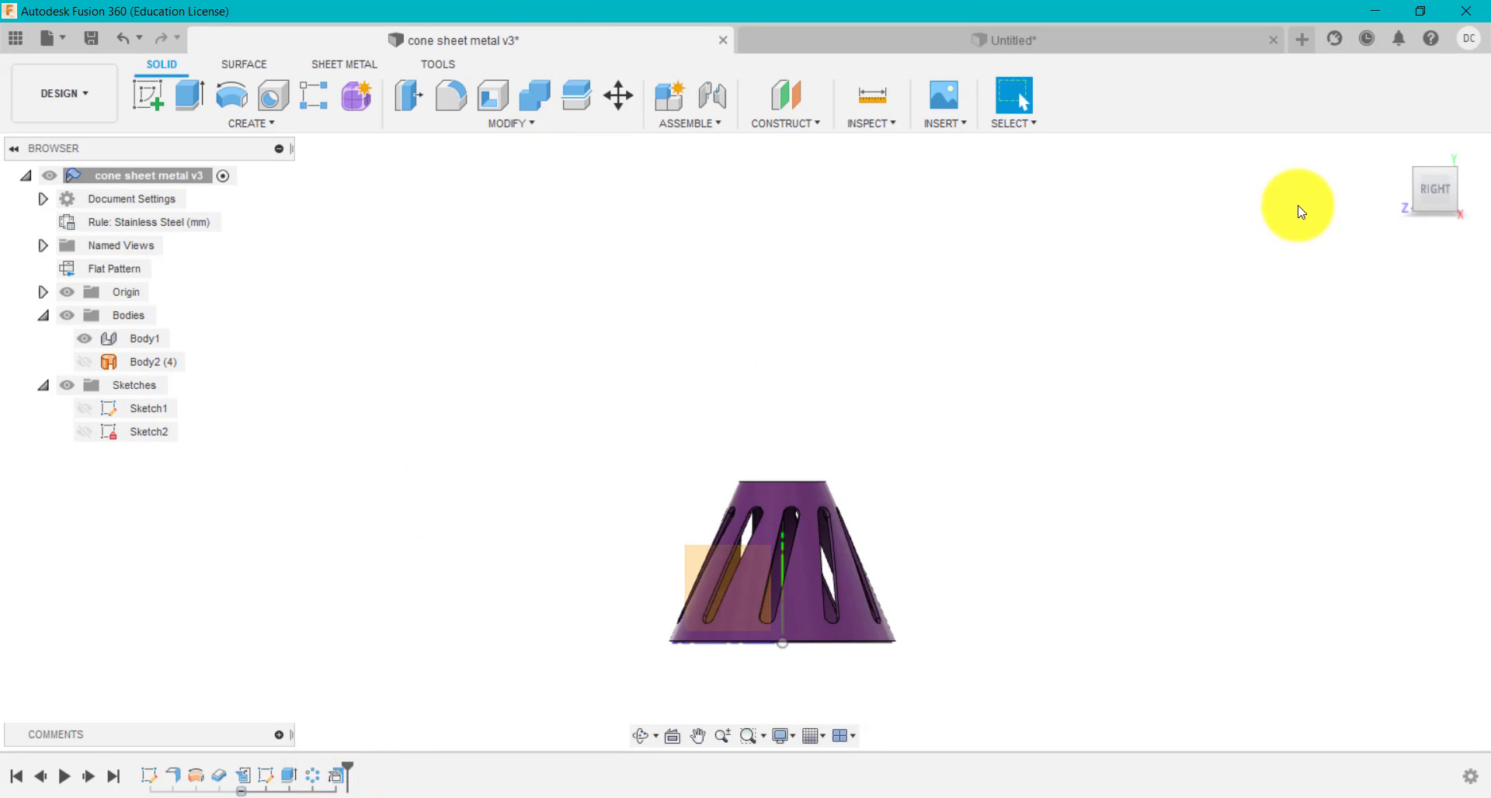
click(1396, 152)
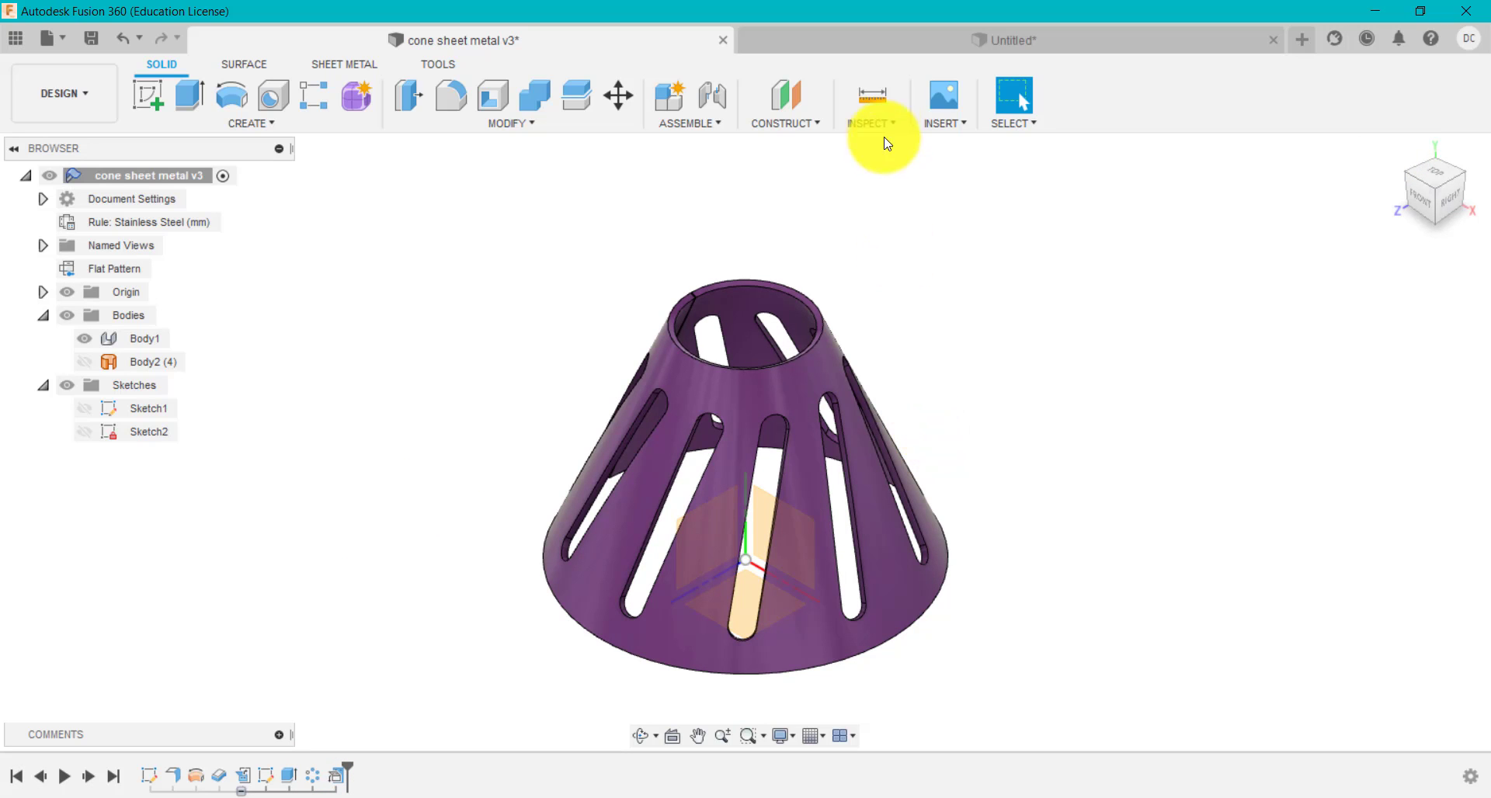
Refold the Untitled slotted flat blank into a 3D cone and reset to the Home view.
click(854, 39)
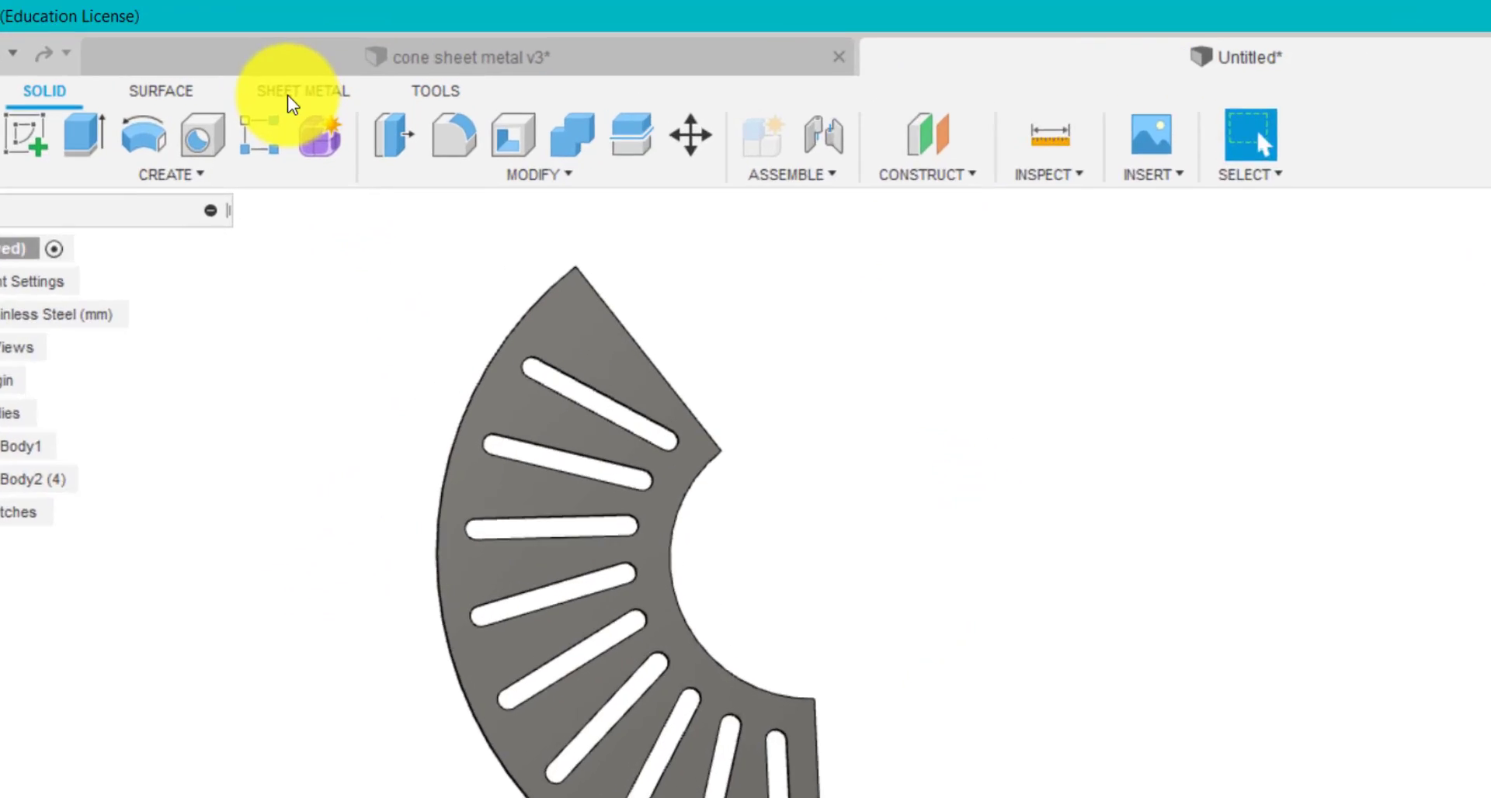
click(289, 93)
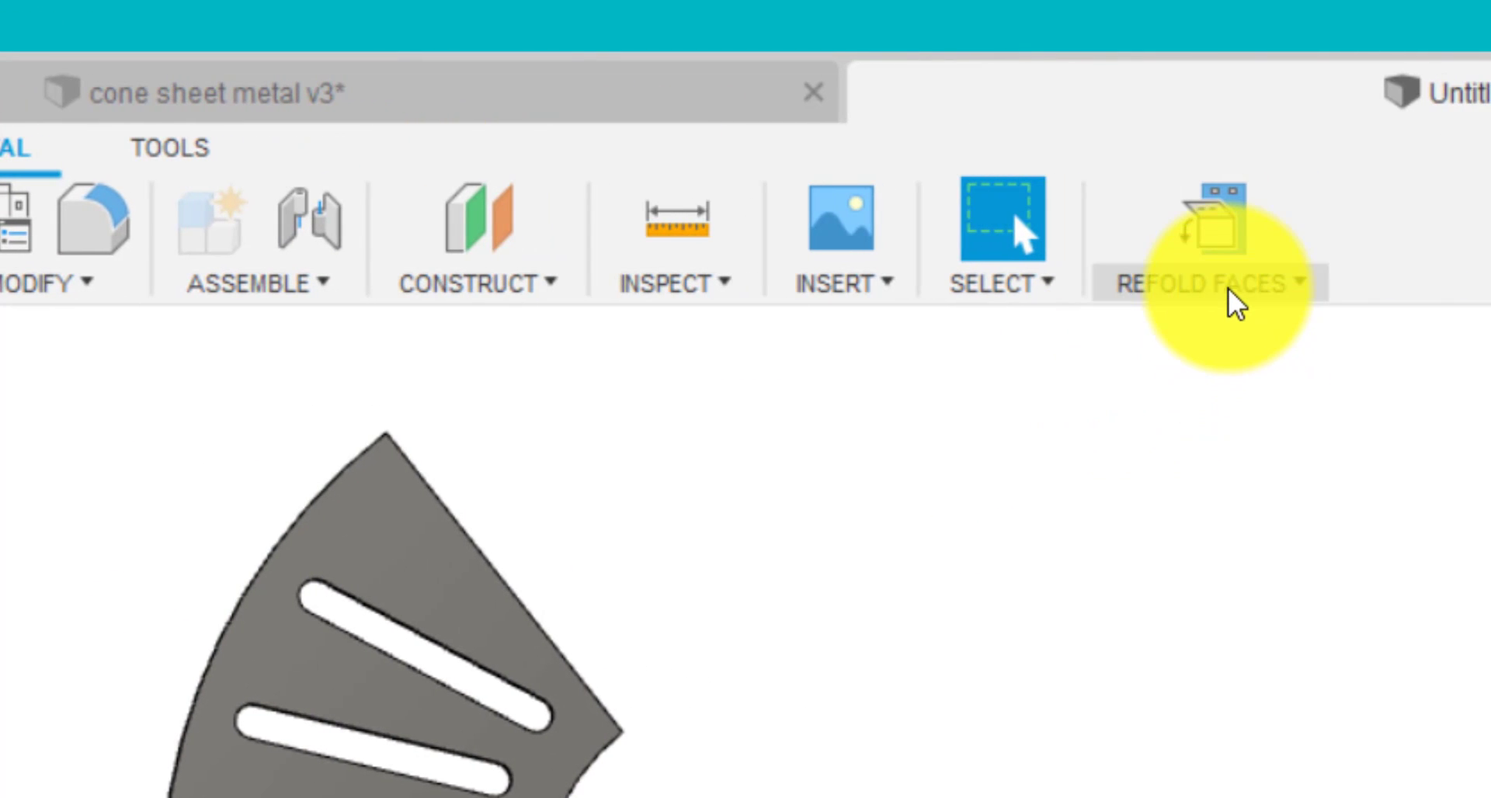
click(1229, 288)
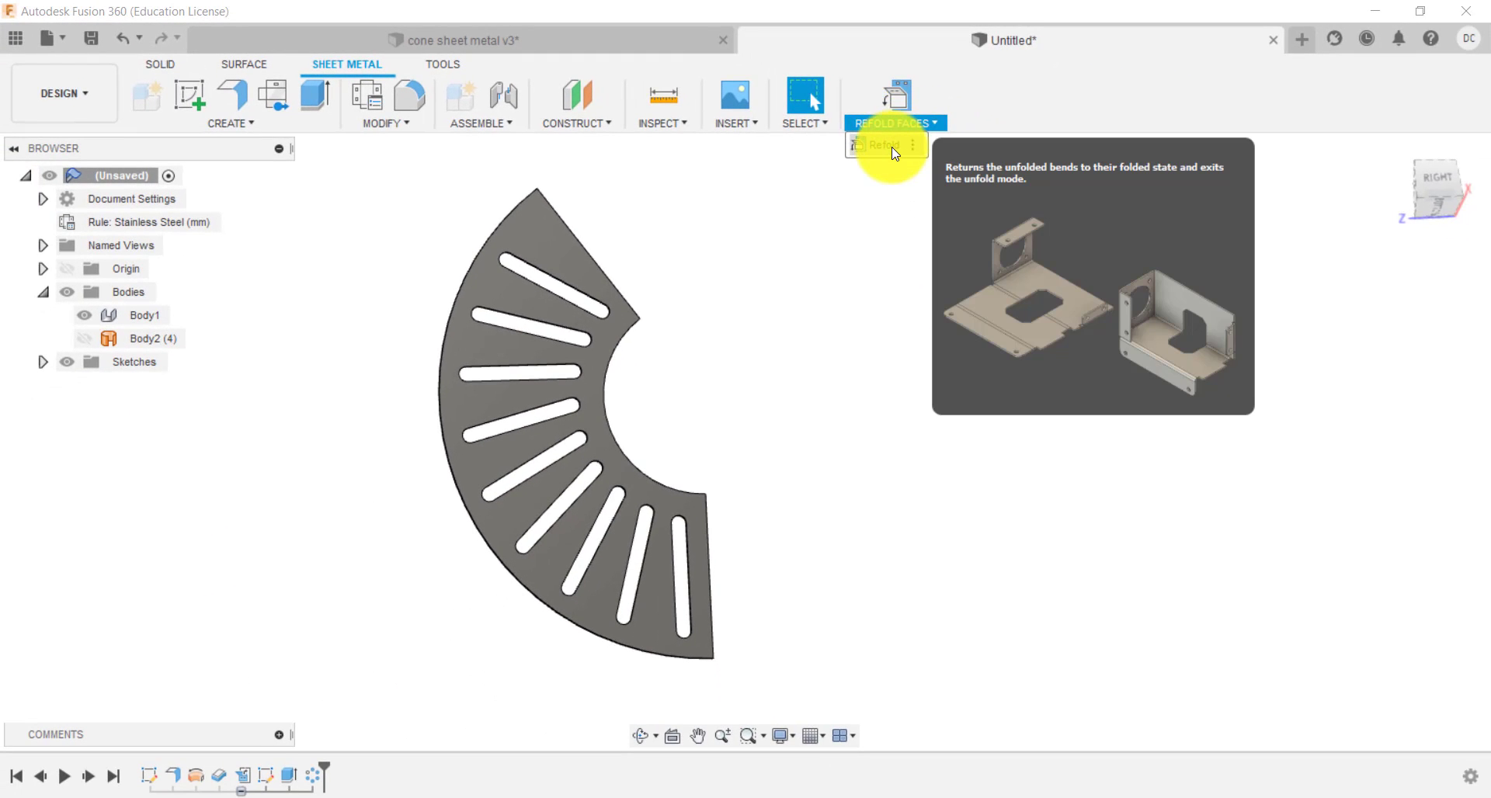
click(884, 149)
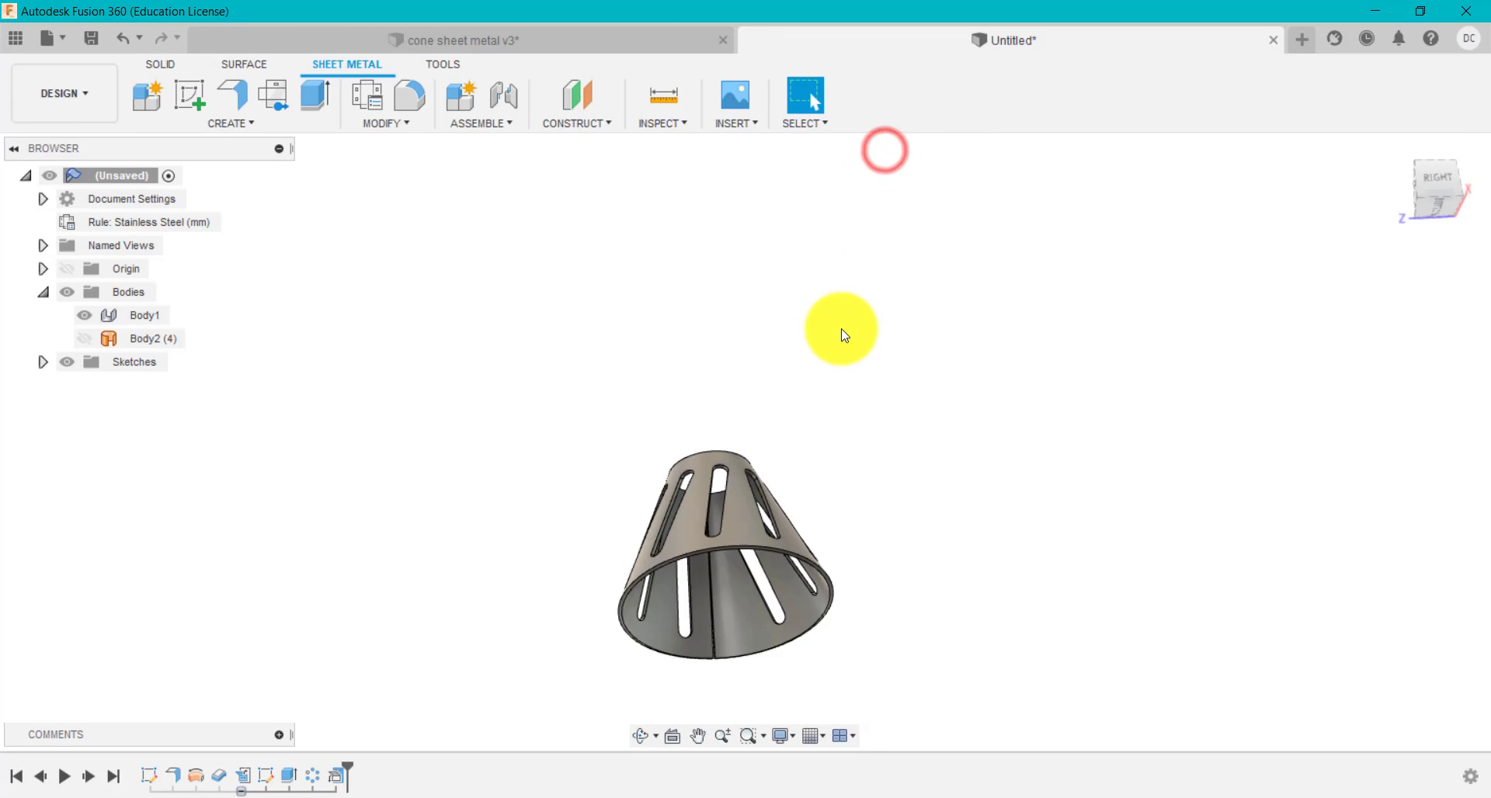
click(1393, 150)
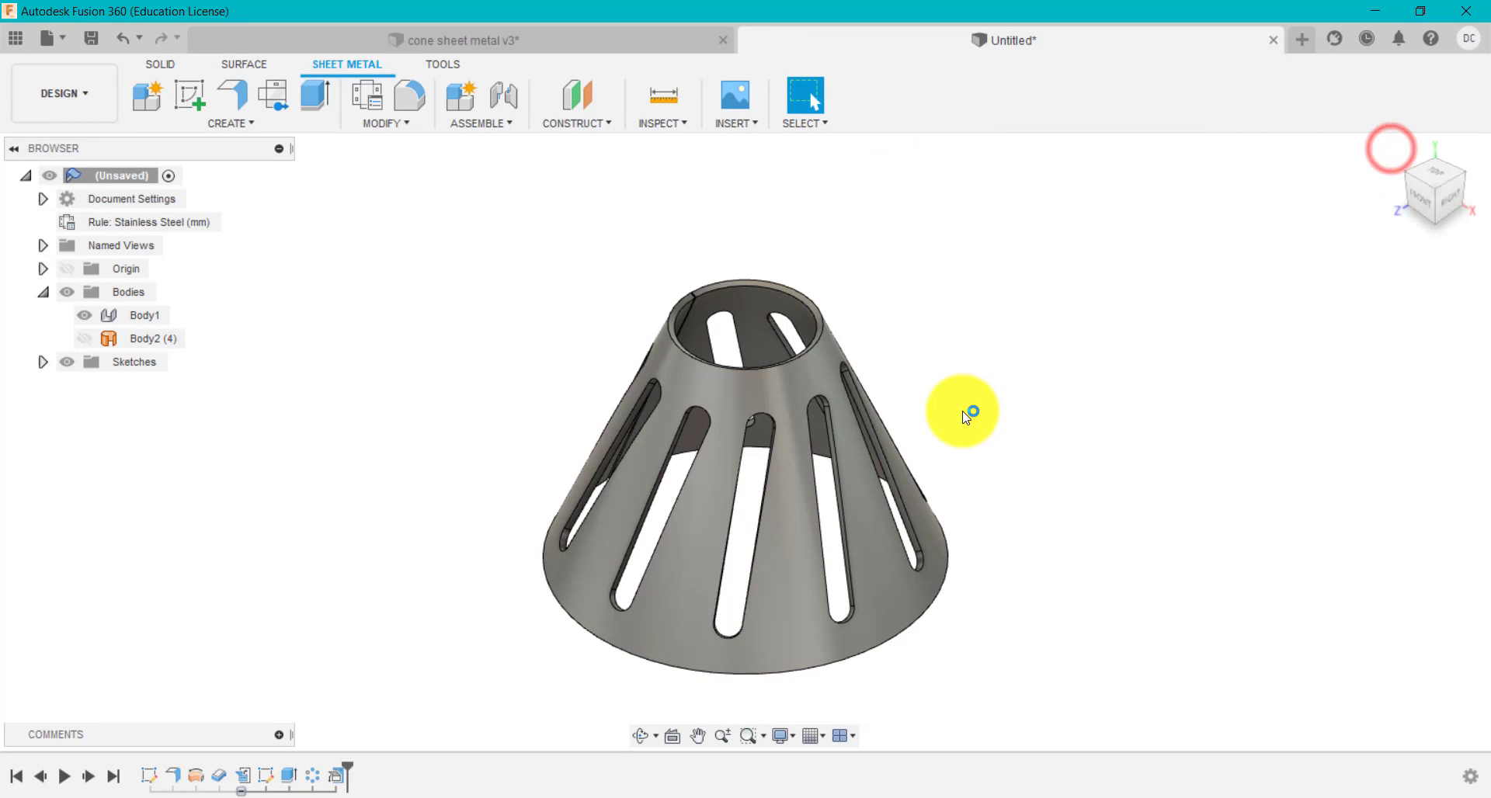
scroll(968, 411, up, 3)
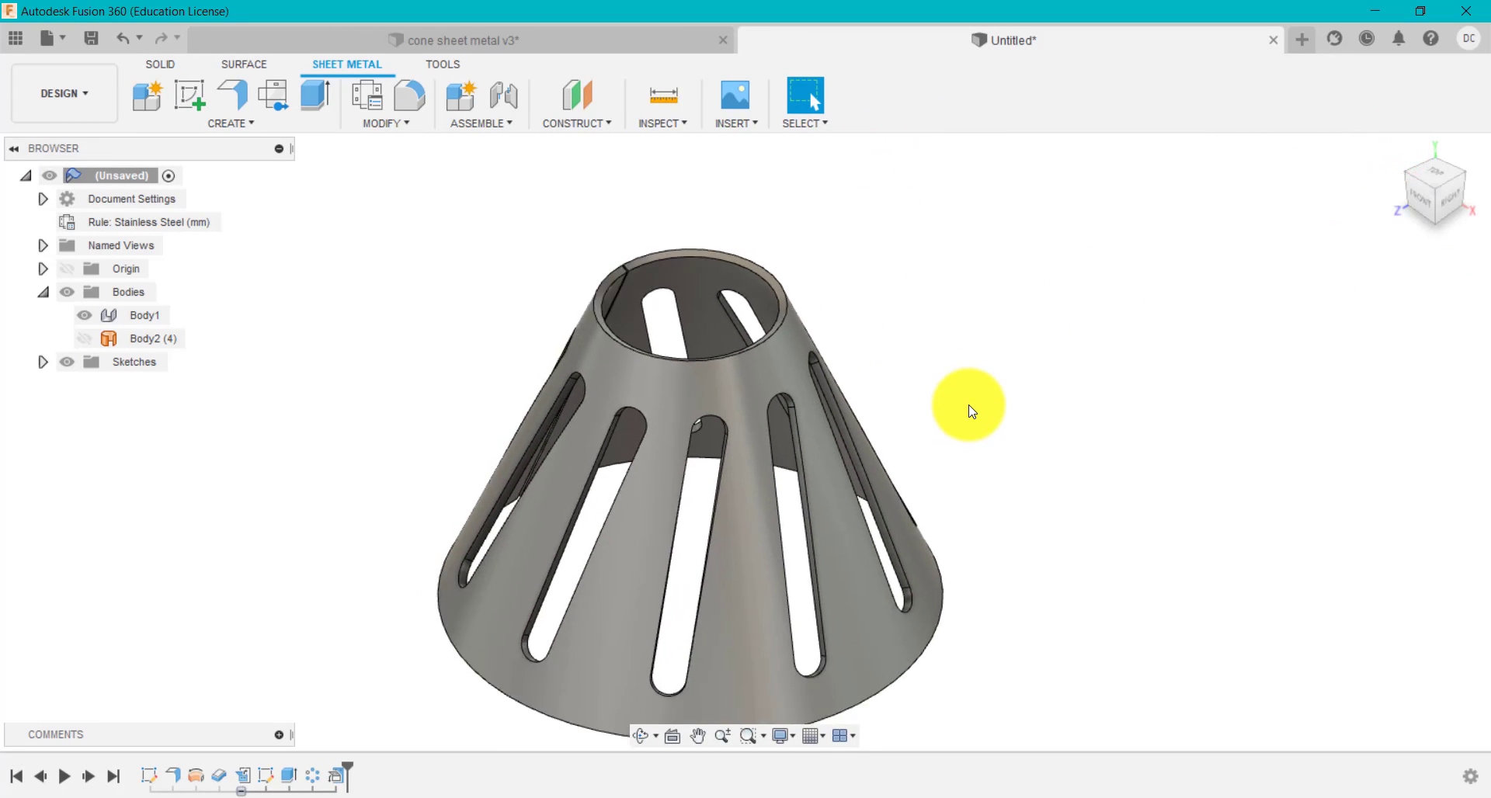
scroll(968, 410, down, 2)
drag(1049, 454, 1038, 392)
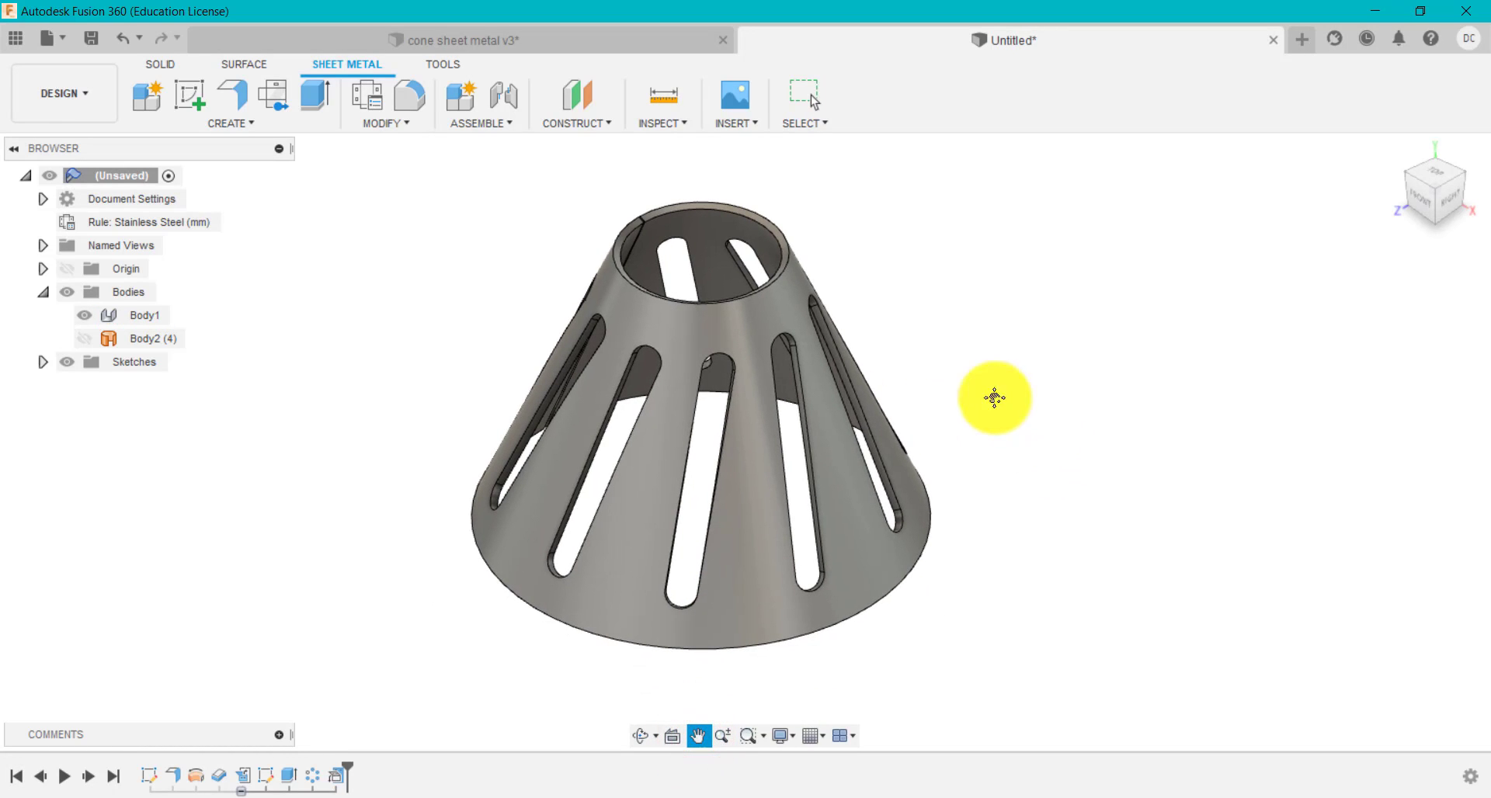
key(Escape)
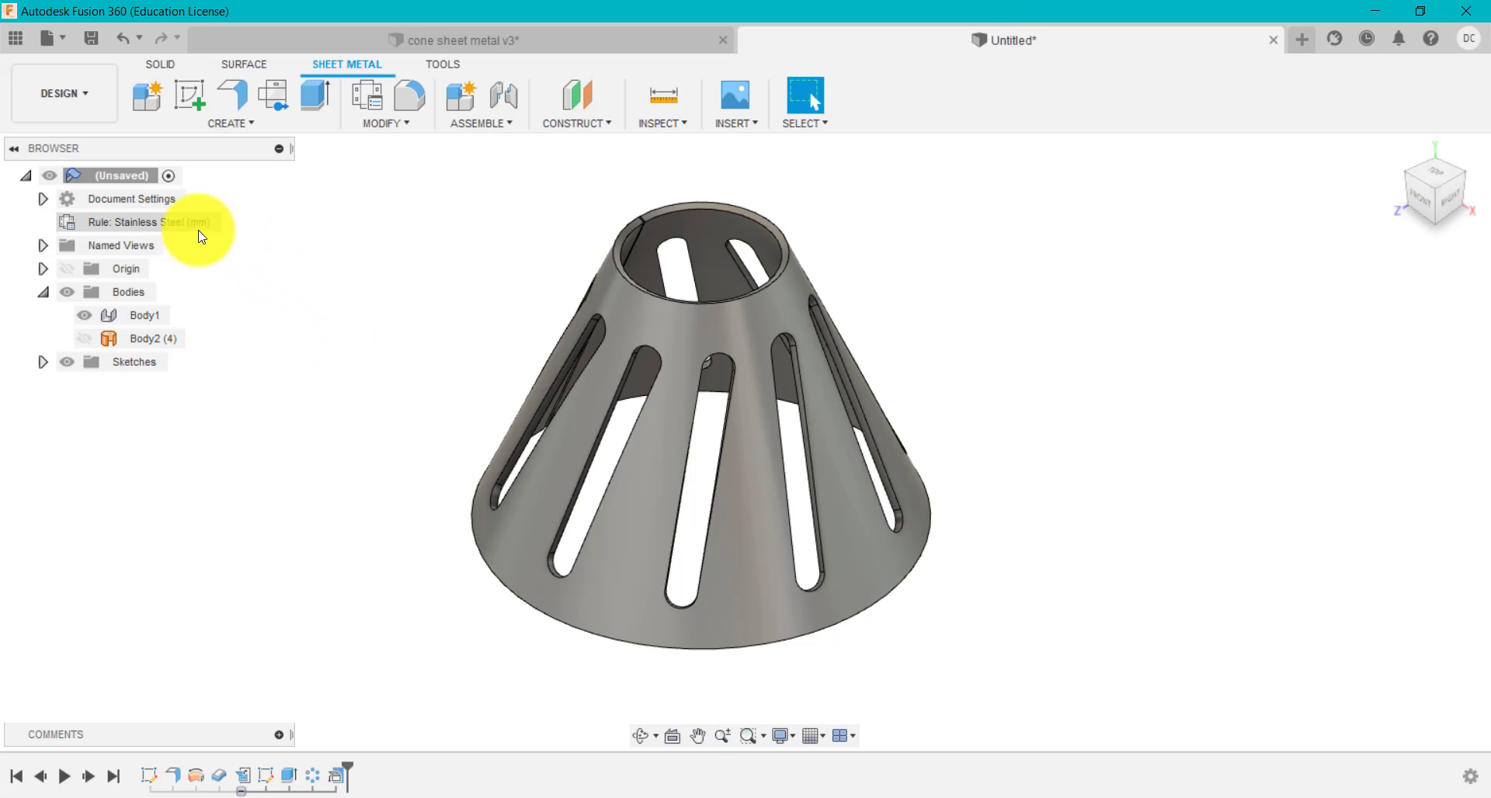
Create a flat pattern of the slotted cone using a cone face as the Stationary Face.
click(387, 121)
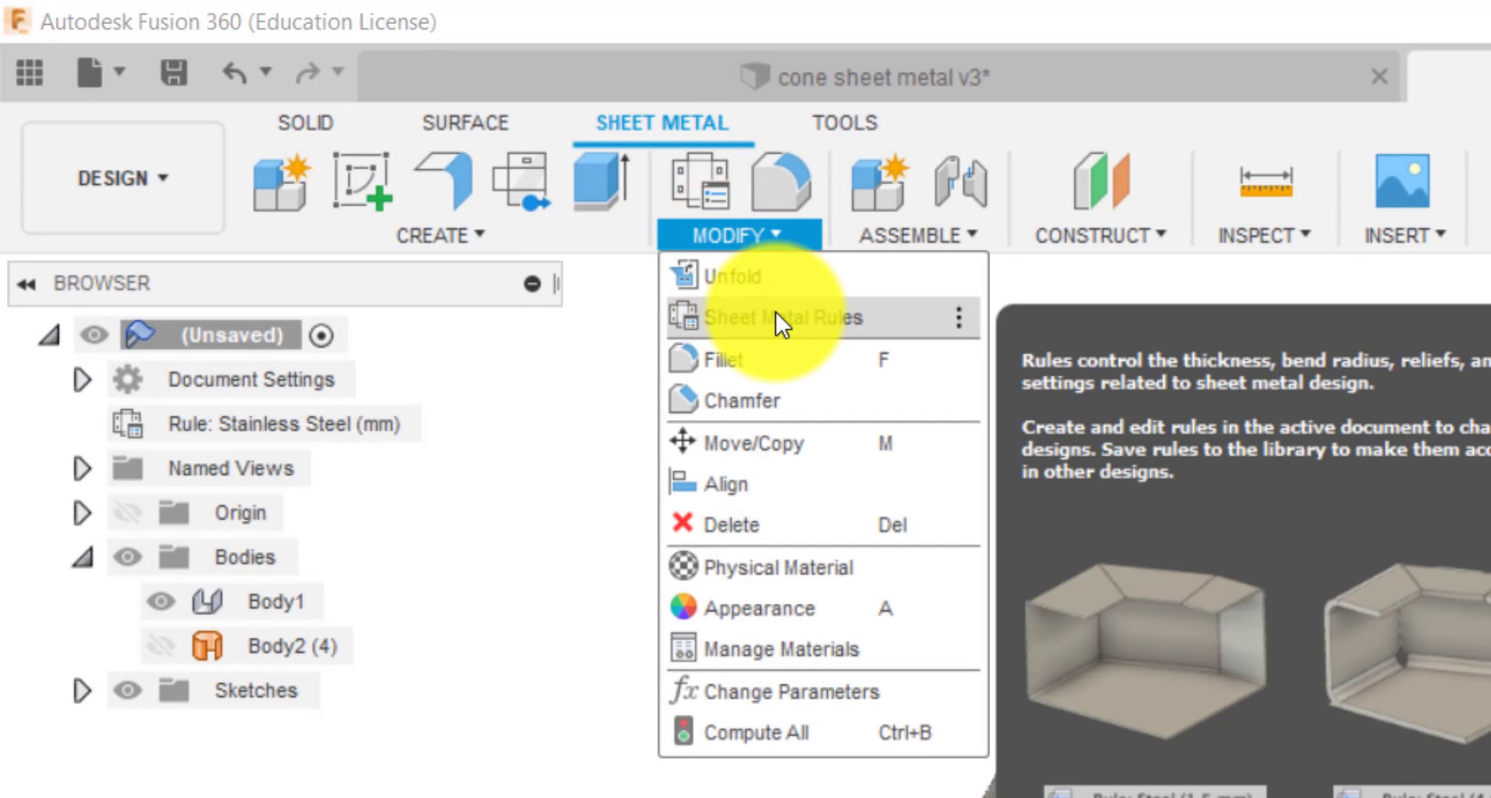
mouse_move(542, 213)
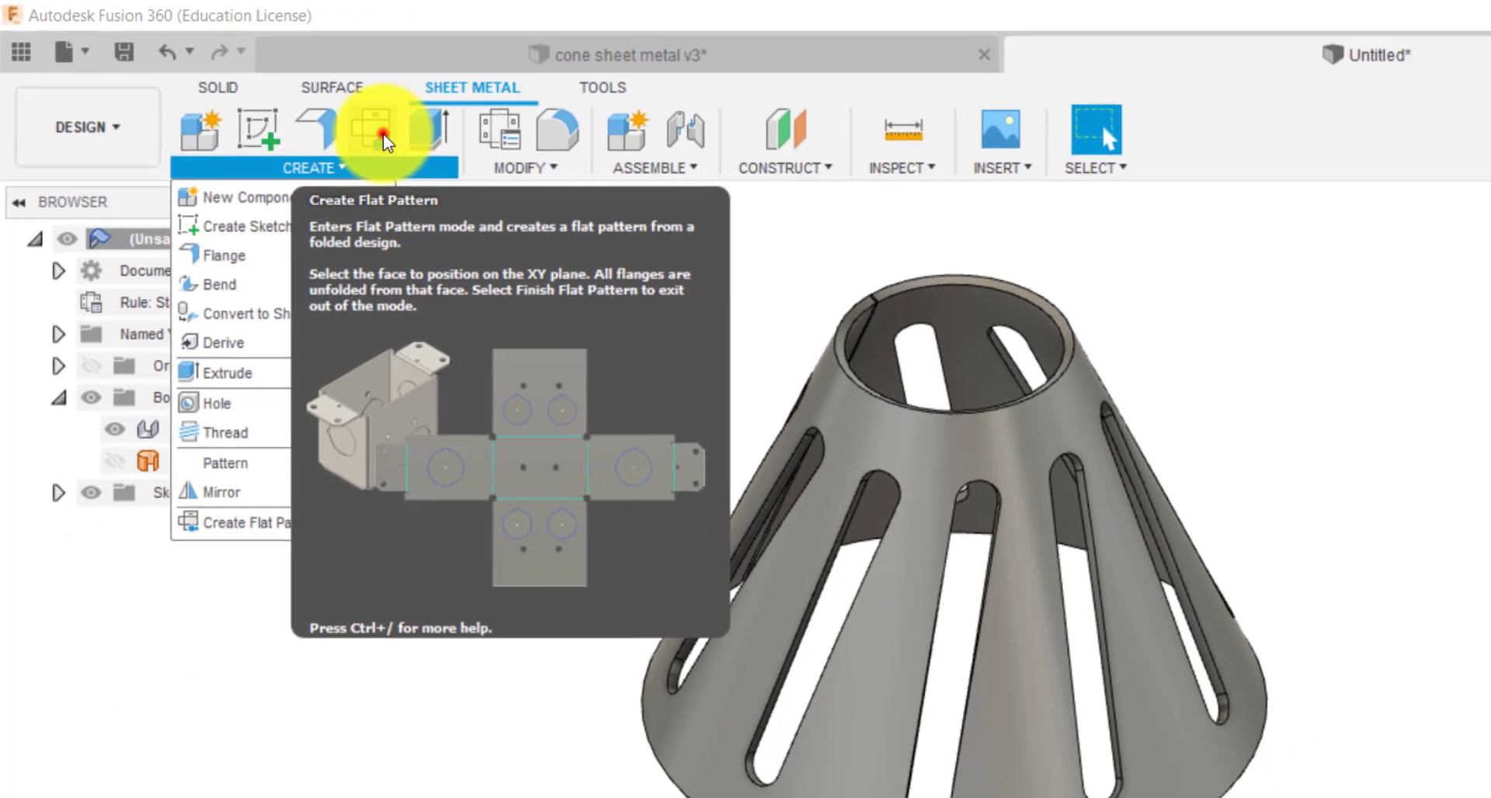
click(537, 194)
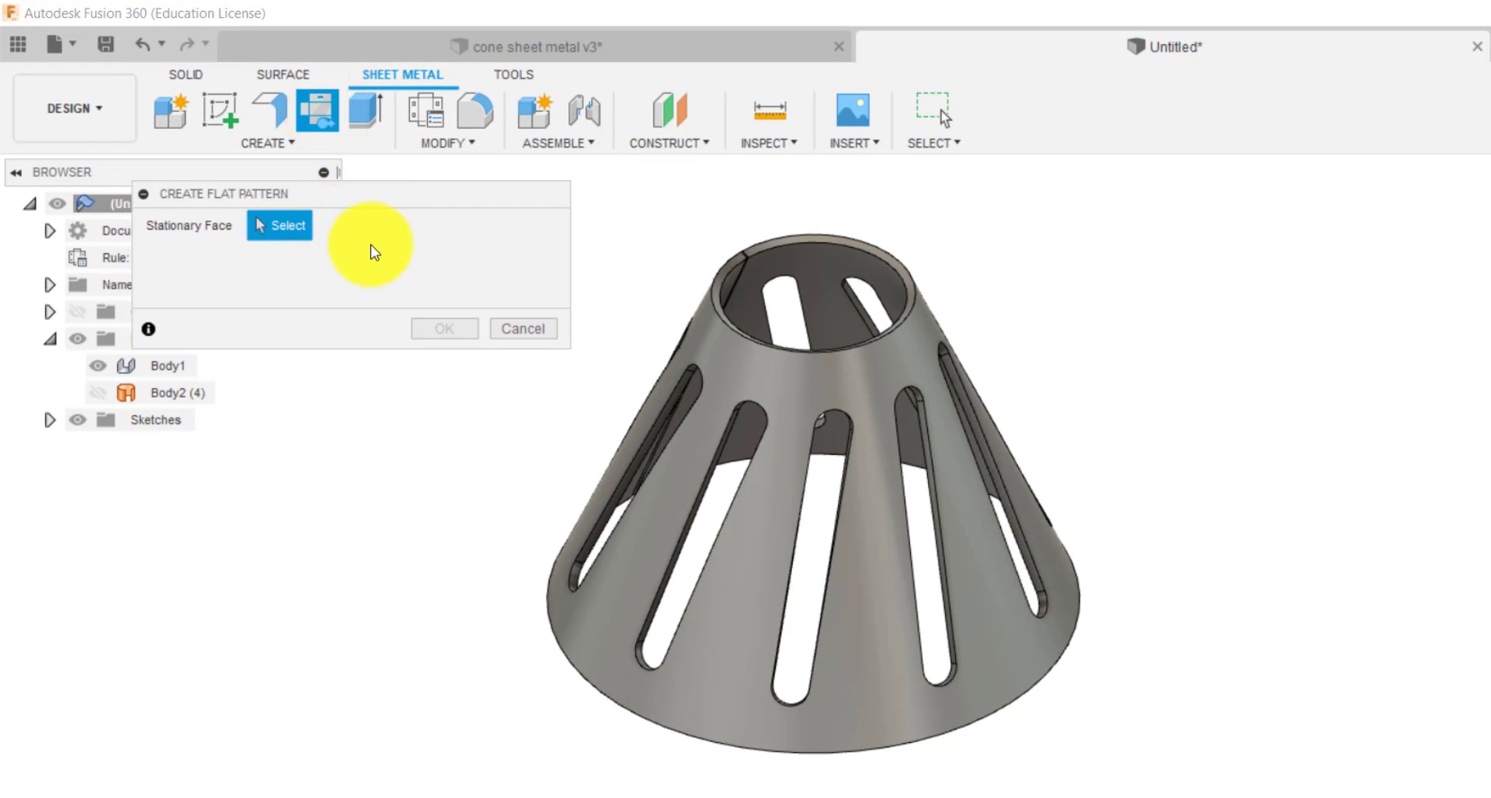
scroll(750, 256, up, 8)
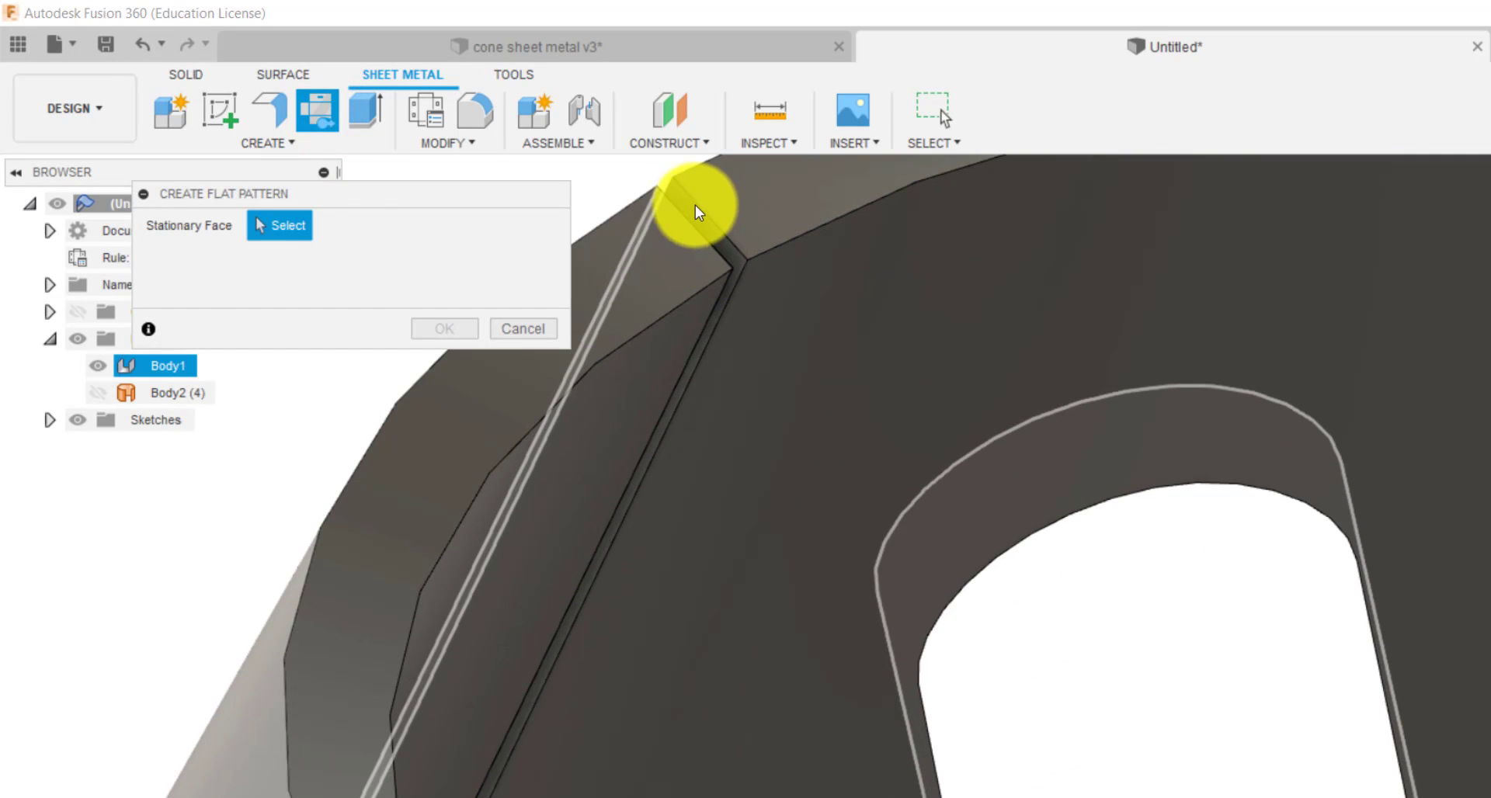
click(668, 197)
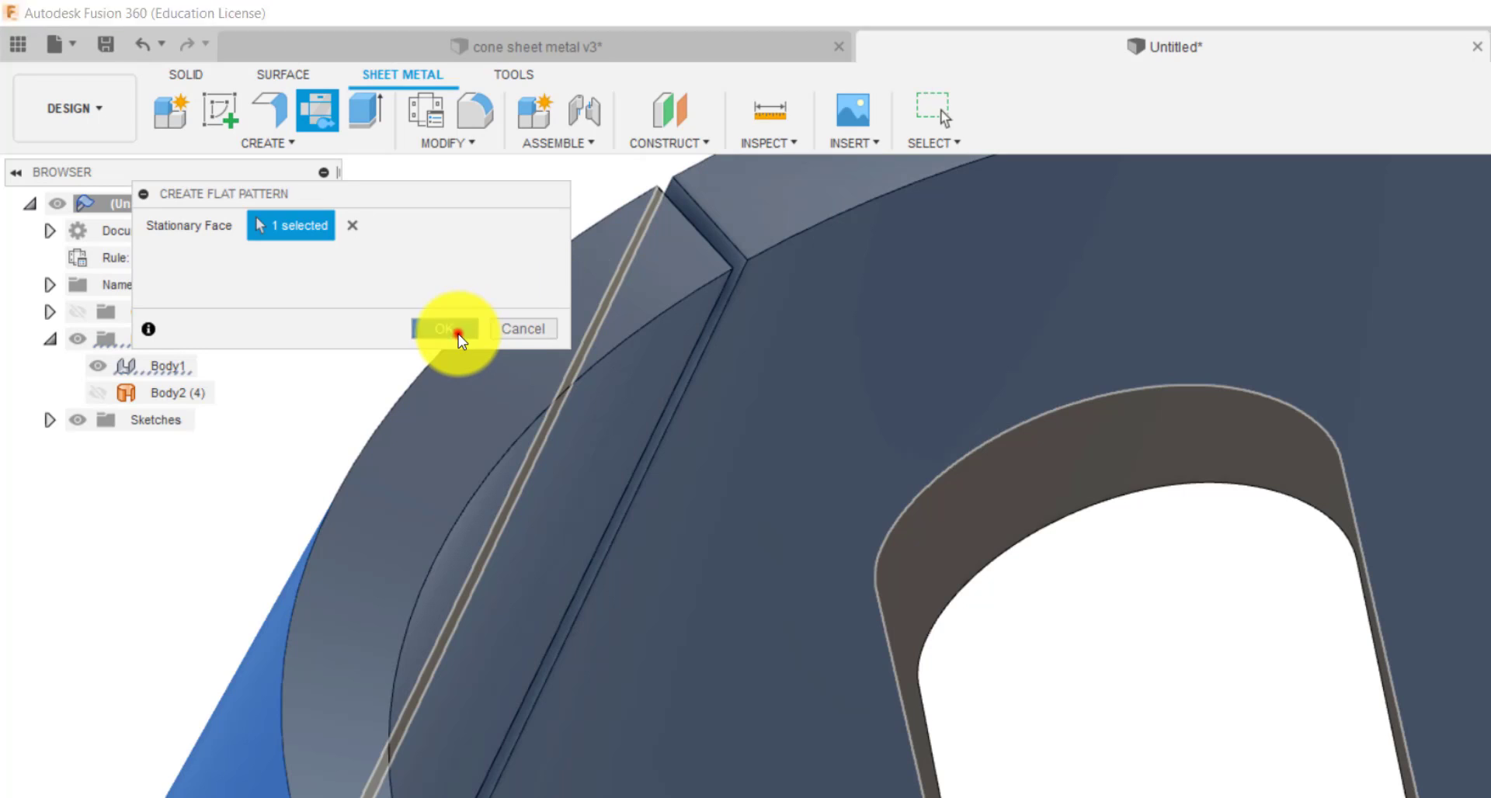
click(449, 330)
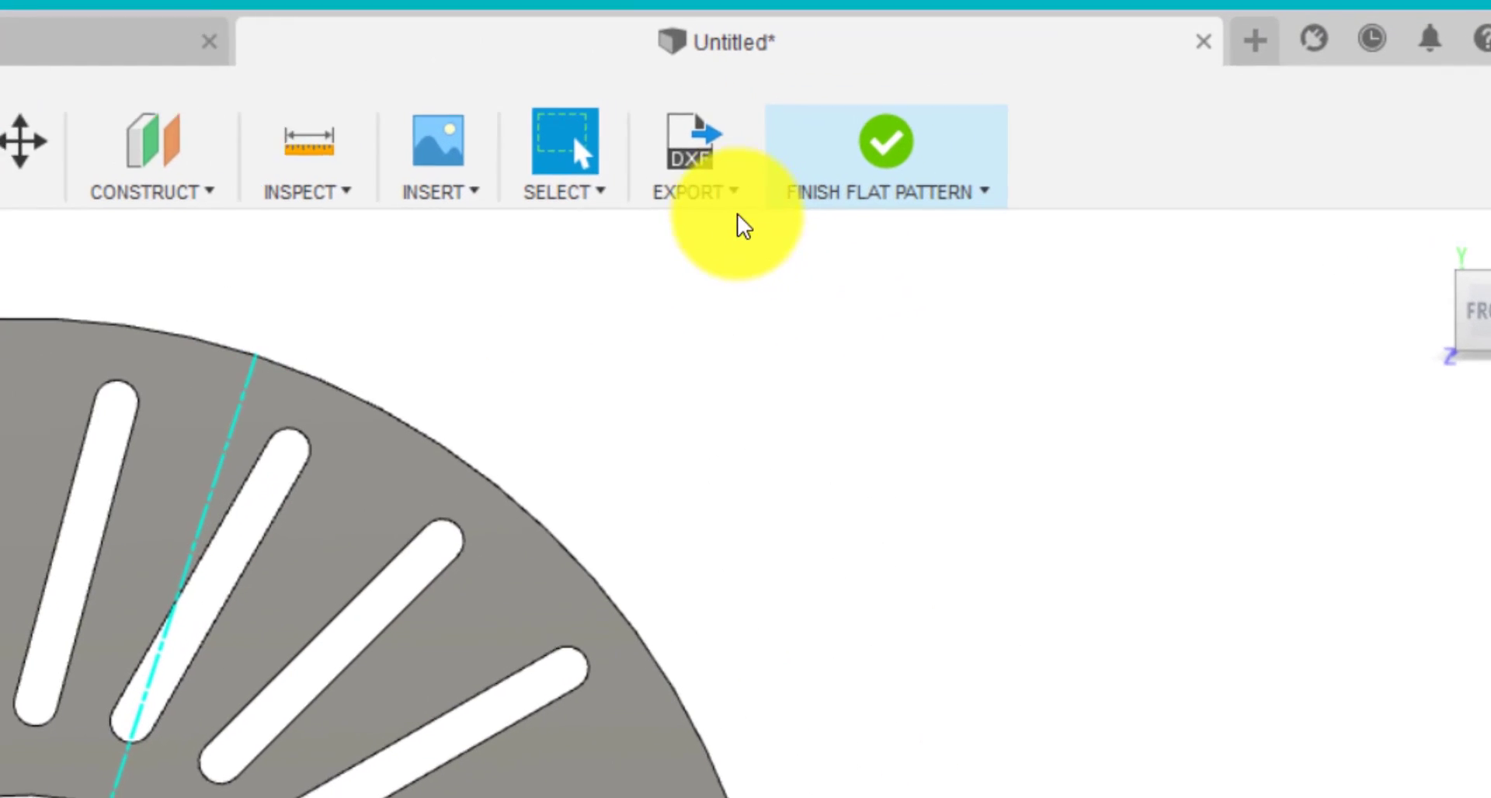
Show the EXPORT options for saving the flat pattern as a DXF.
click(699, 190)
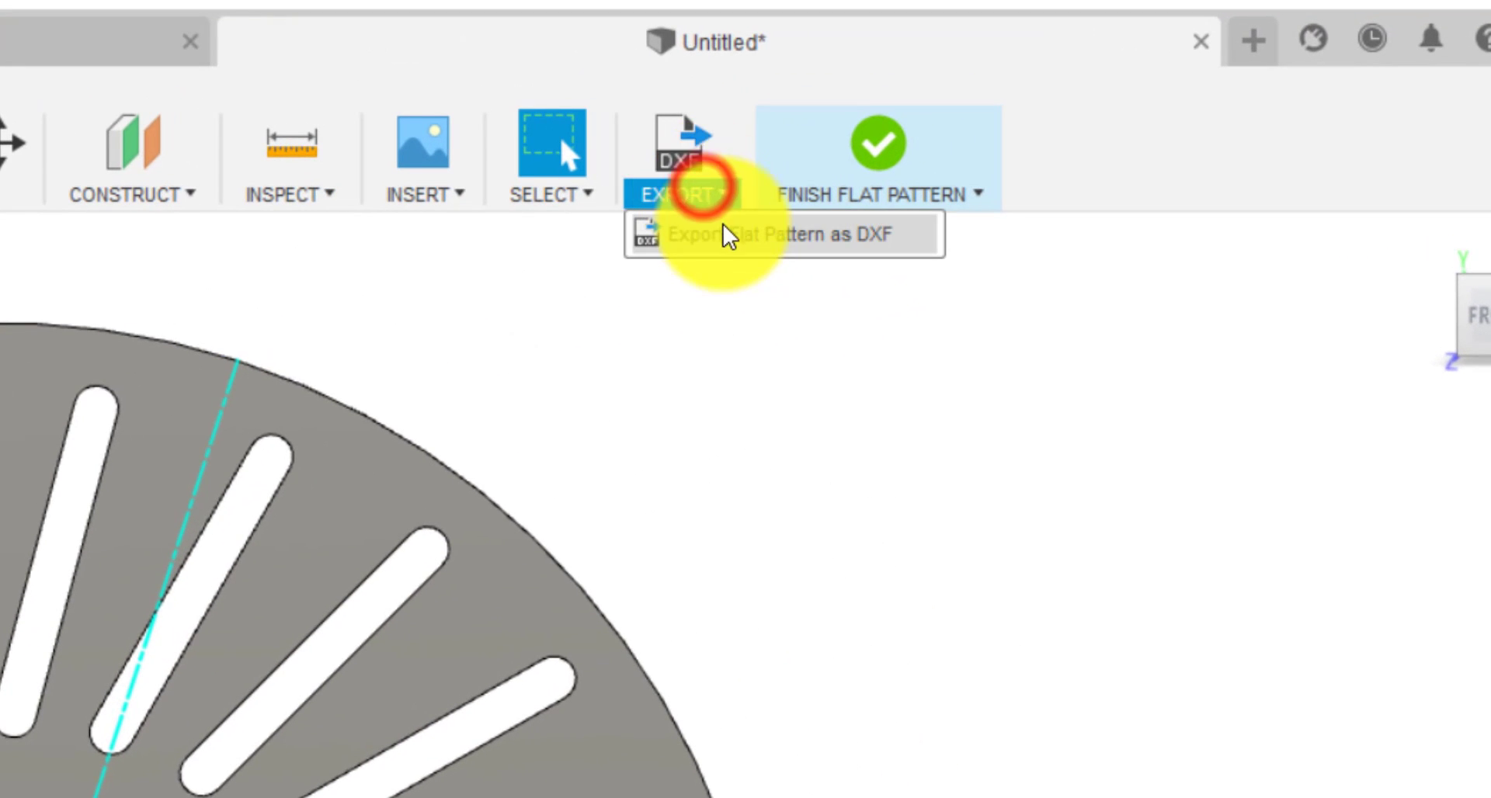